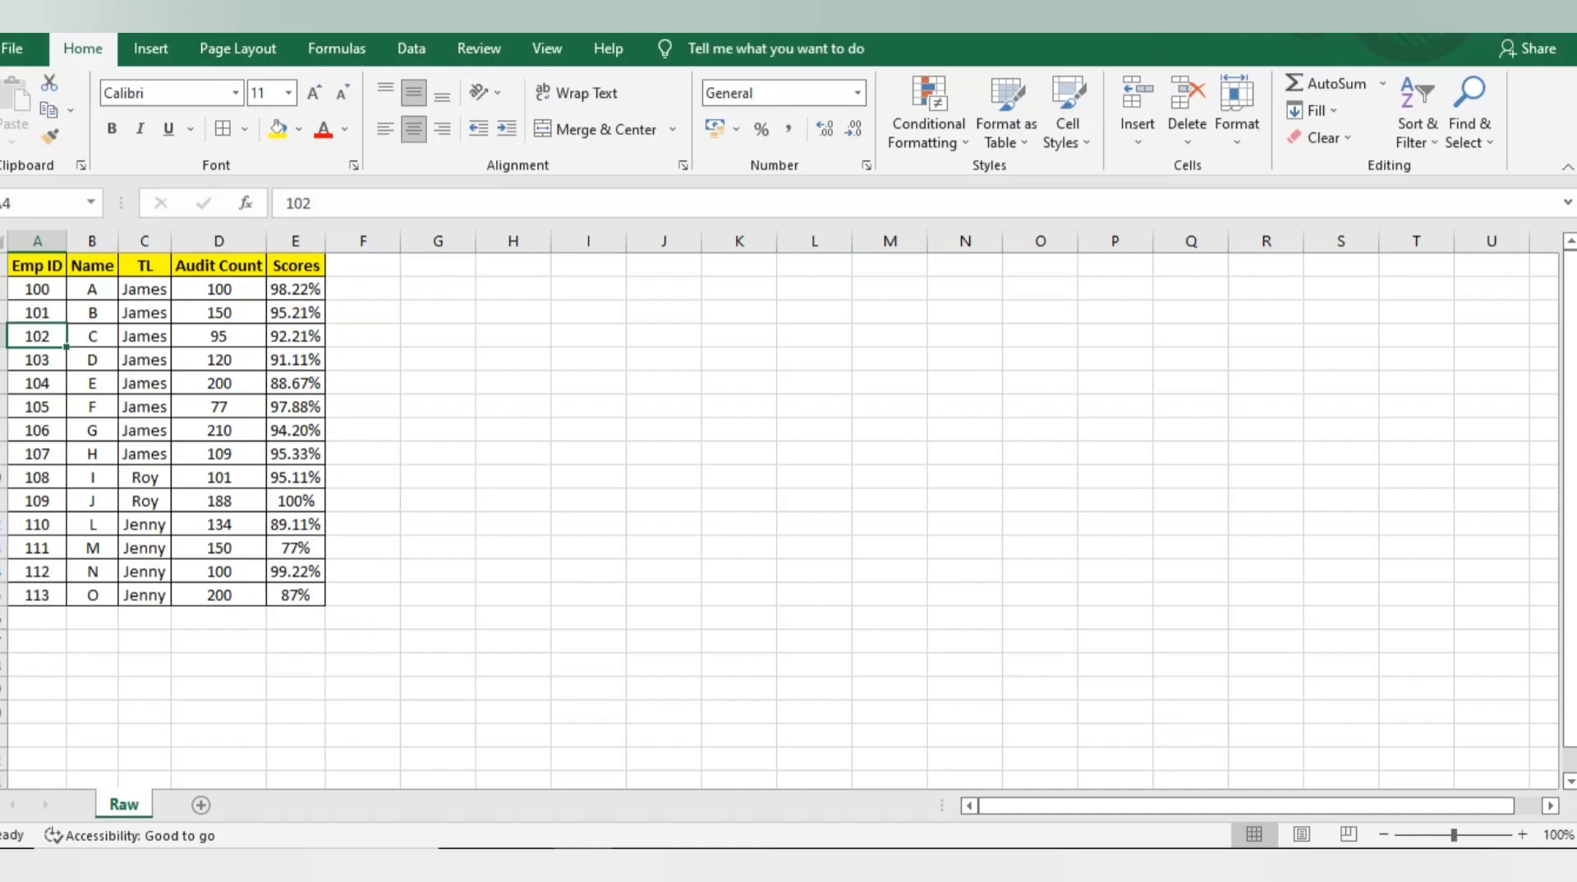
Review the Emp ID, Name, TL, Audit Count and Scores columns of the source table one by one.
{"action": "key", "text": "Up"}
{"action": "key", "text": "Up"}
{"action": "key", "text": "Up"}
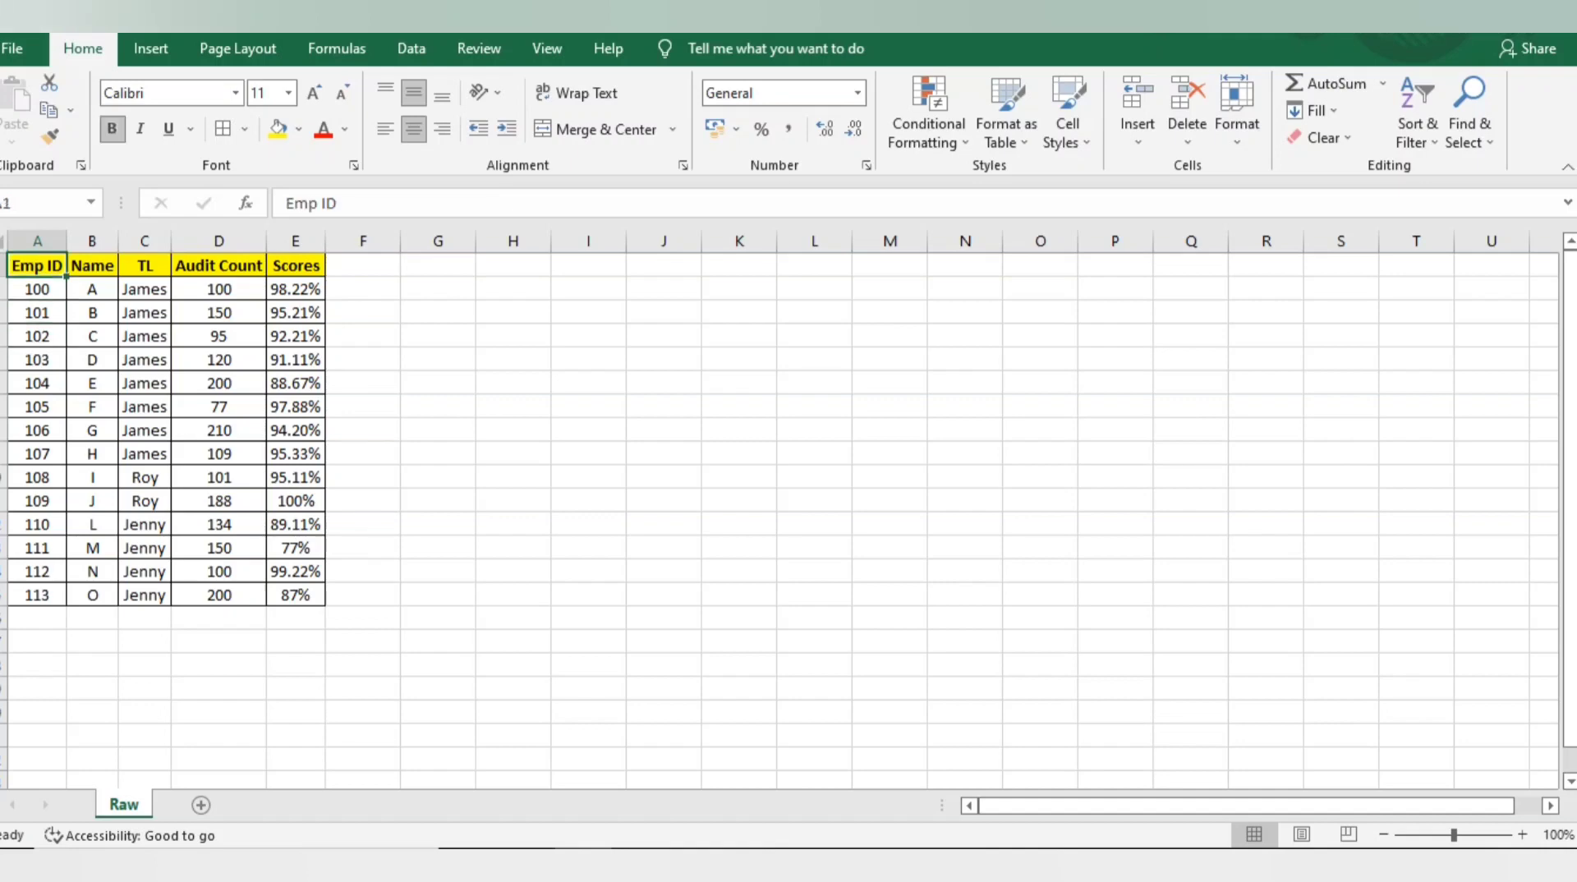
{"action": "key", "text": "ctrl+shift+Down"}
{"action": "key", "text": "Right"}
{"action": "key", "text": "ctrl+shift+Down"}
{"action": "key", "text": "Right"}
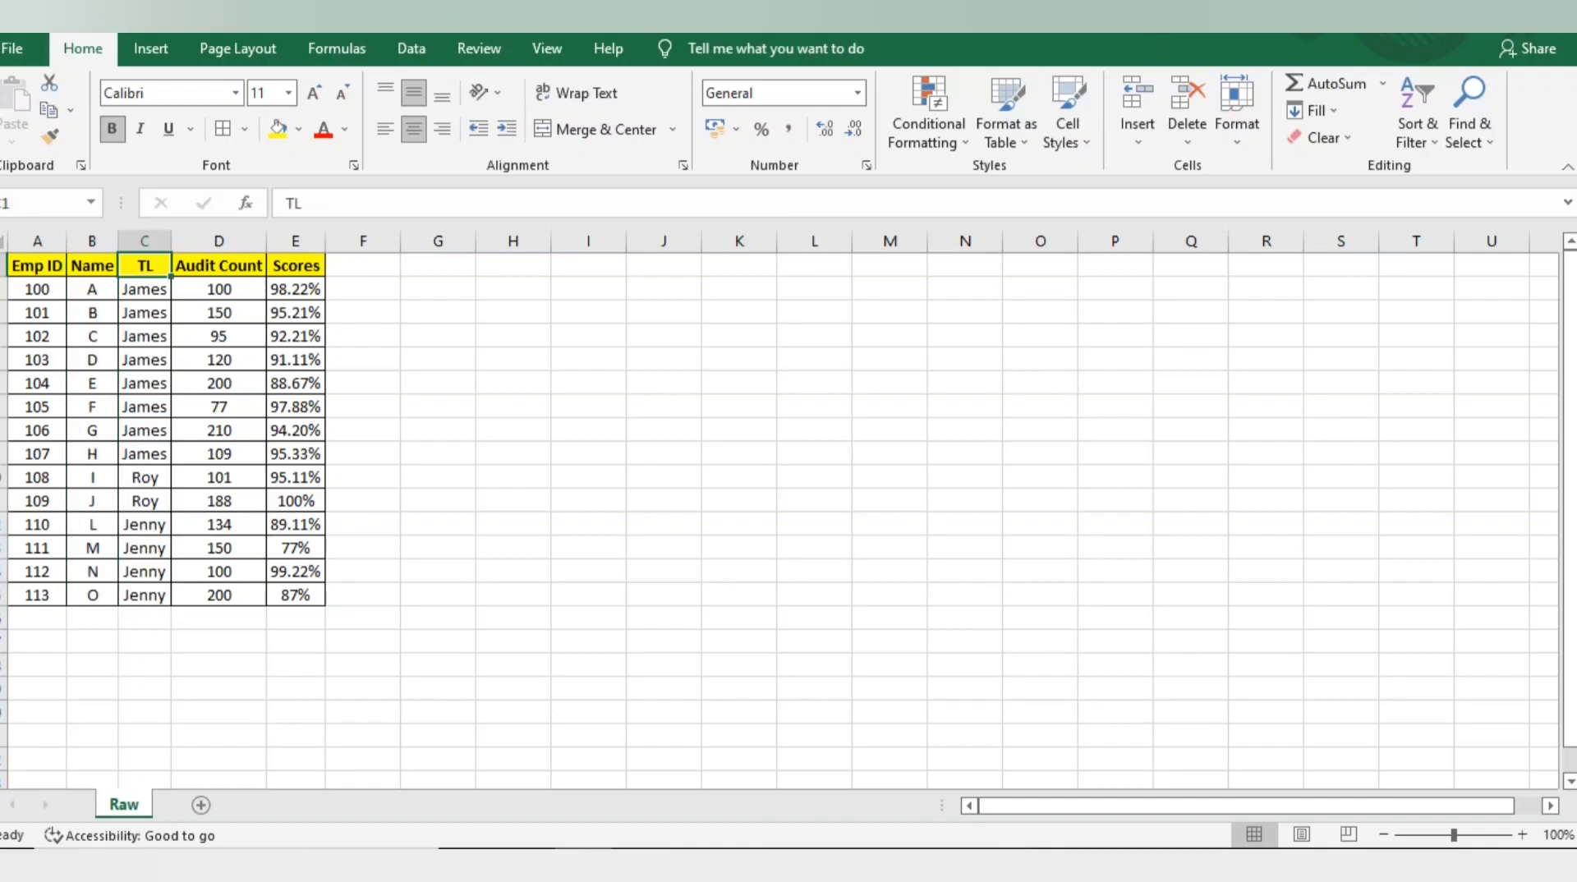
{"action": "key", "text": "ctrl+shift+Down"}
{"action": "key", "text": "Right"}
{"action": "key", "text": "ctrl+shift+Down"}
{"action": "key", "text": "Right"}
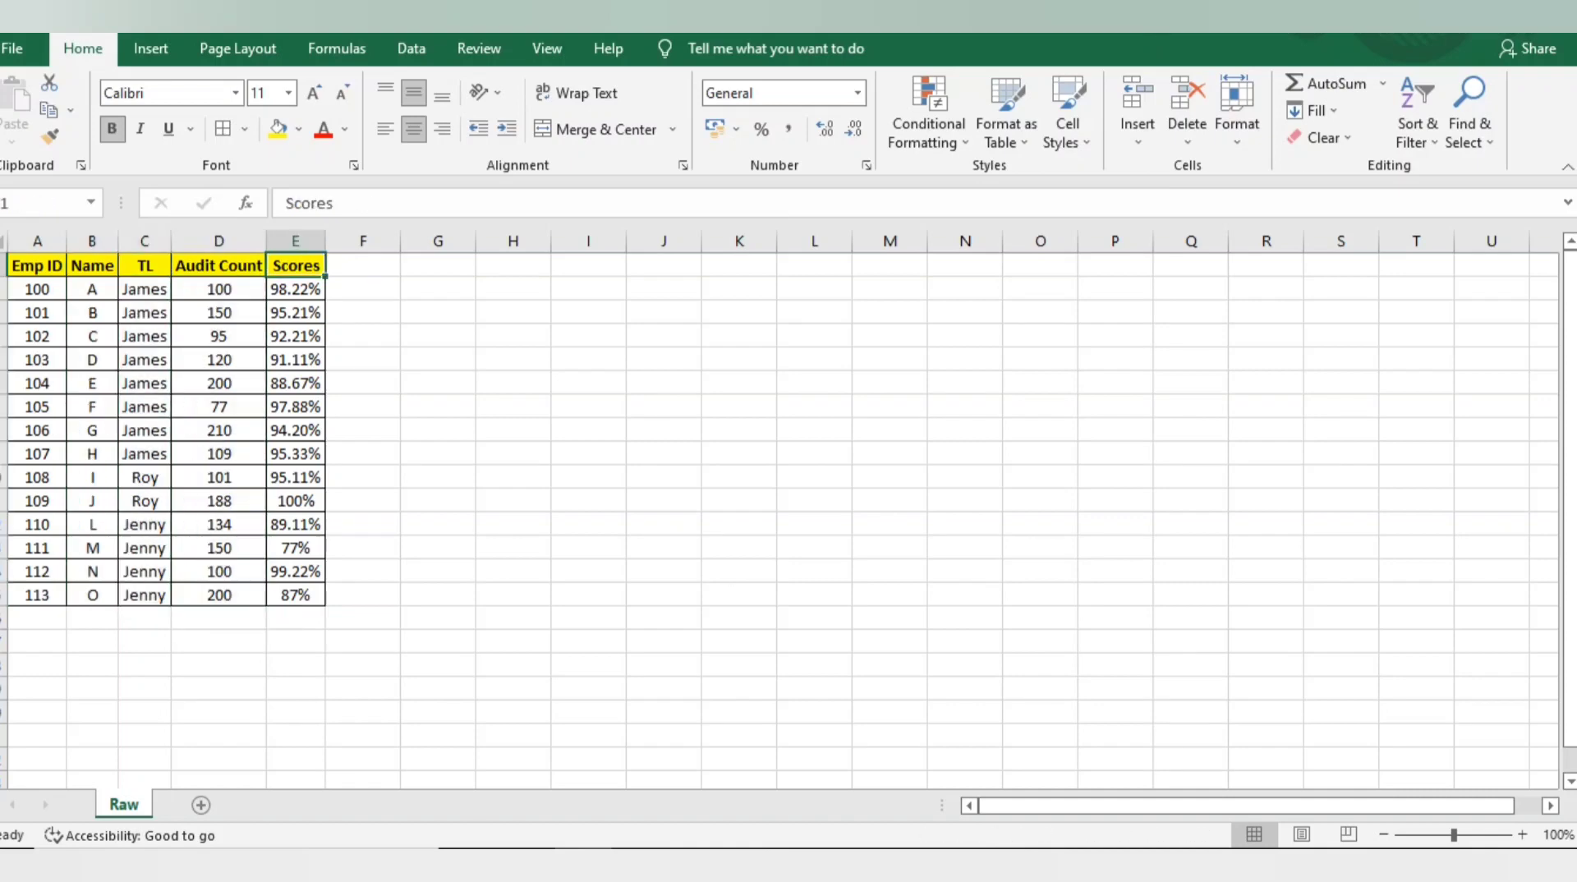
{"action": "key", "text": "ctrl+shift+Down"}
{"action": "key", "text": "Left"}
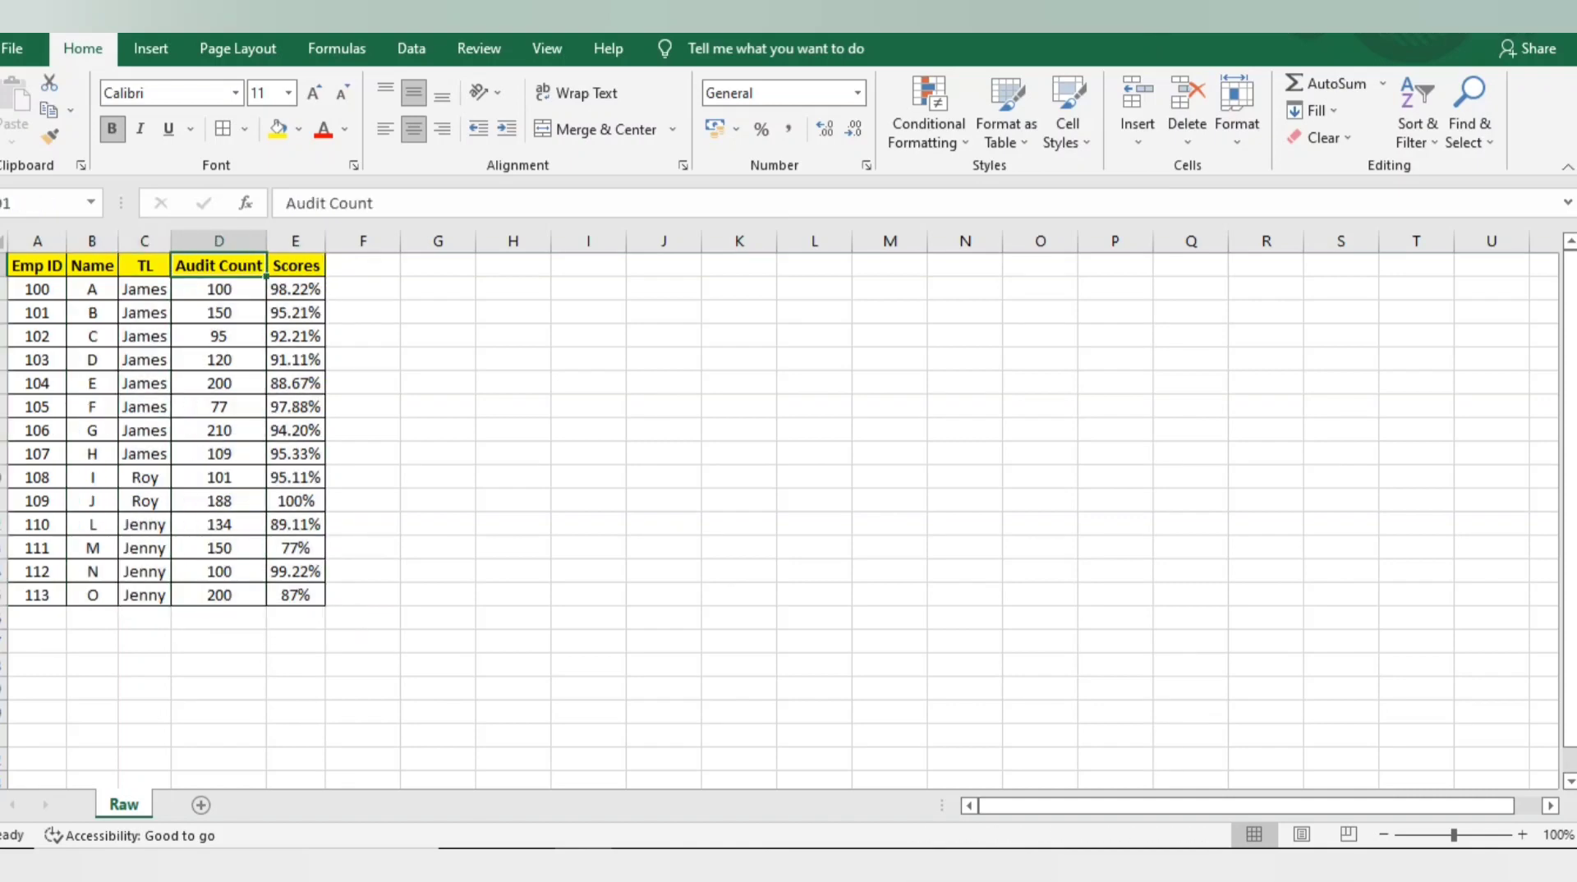
Copy the whole source table A1:E15 and paste the duplicate starting at cell H1.
{"action": "key", "text": "ctrl+Left"}
{"action": "key", "text": "ctrl+shift+Right"}
{"action": "key", "text": "ctrl+shift+Down"}
{"action": "key", "text": "ctrl+c"}
{"action": "key", "text": "ctrl+Right"}
{"action": "key", "text": "Right"}
{"action": "key", "text": "Right"}
{"action": "key", "text": "Right"}
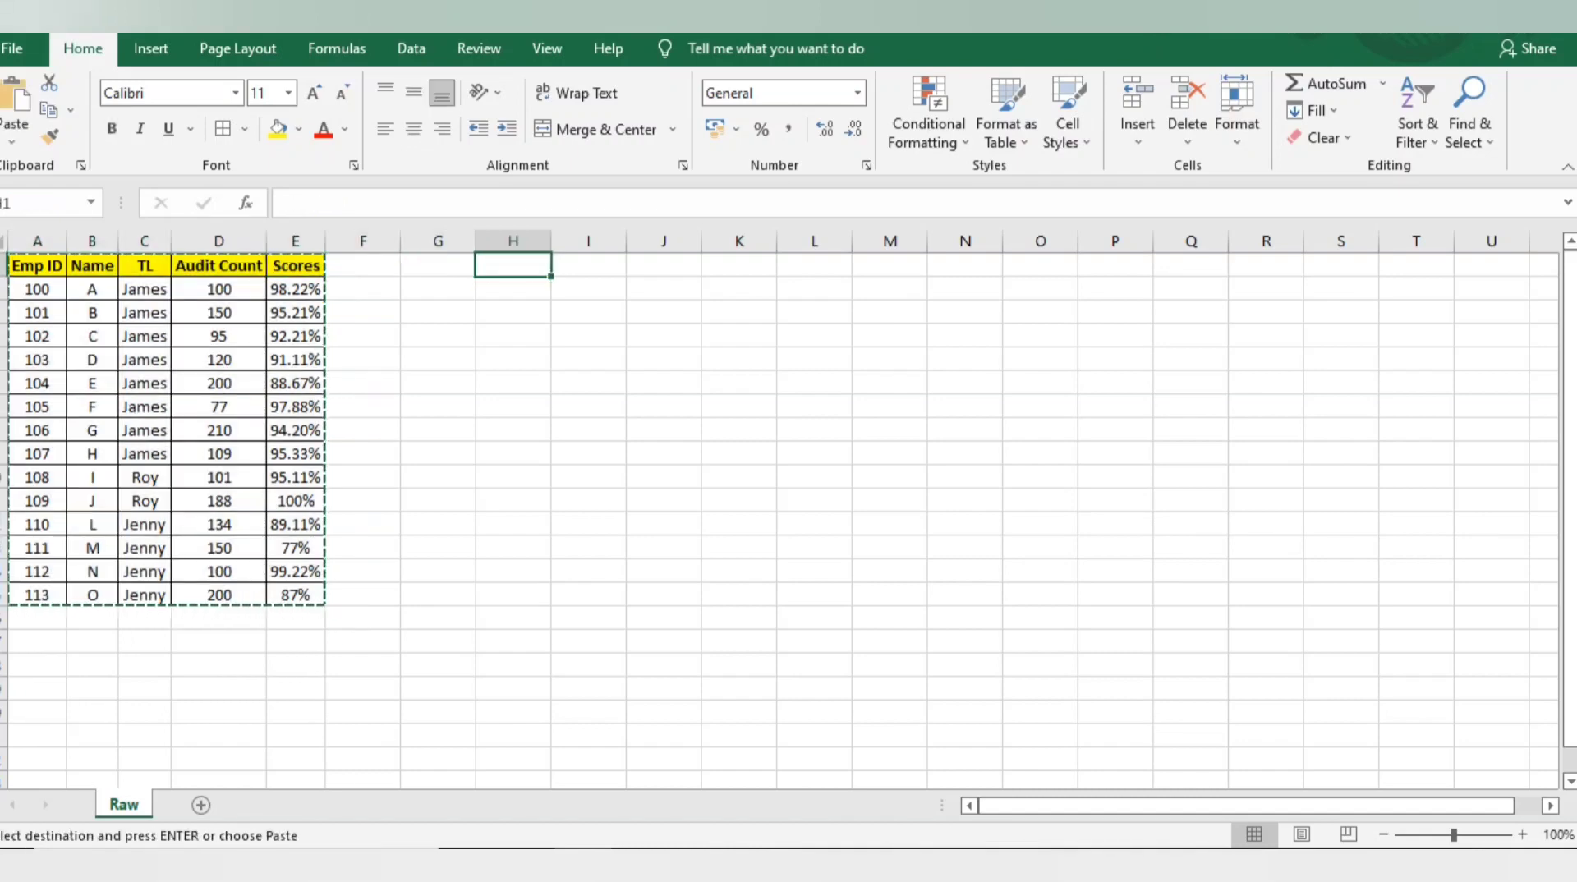
{"action": "key", "text": "ctrl+v"}
Autofit the column widths of the pasted table in columns H to L.
{"action": "key", "text": "alt"}
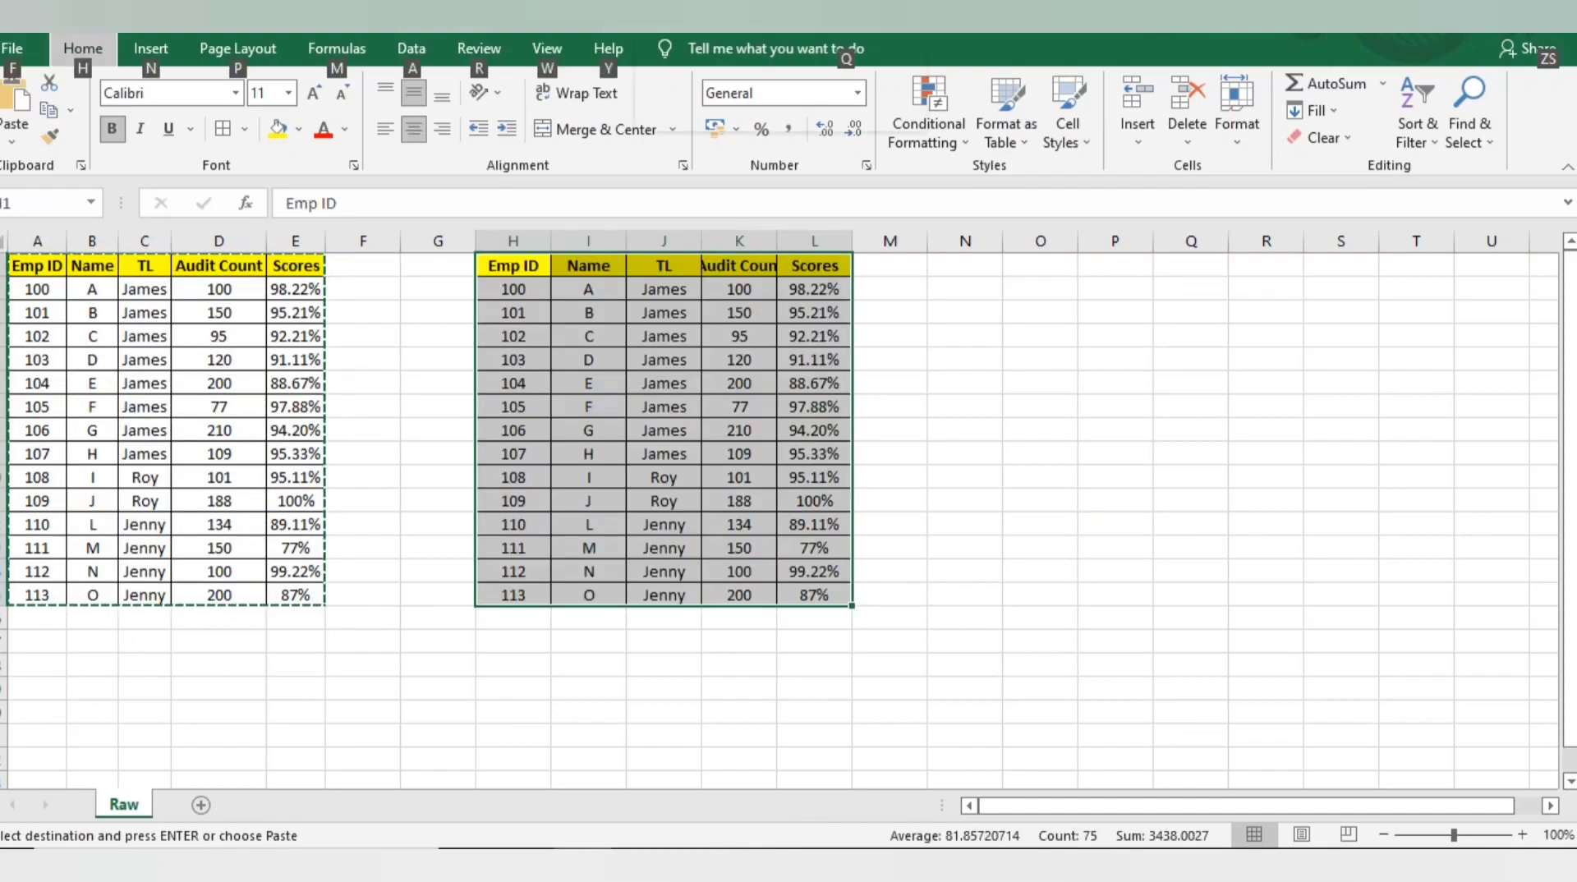
{"action": "key", "text": "h"}
{"action": "key", "text": "o"}
{"action": "key", "text": "i"}
Replace the TL entry in cell J3 of the copied table with a different team leader's name.
{"action": "key", "text": "Right"}
{"action": "key", "text": "Right"}
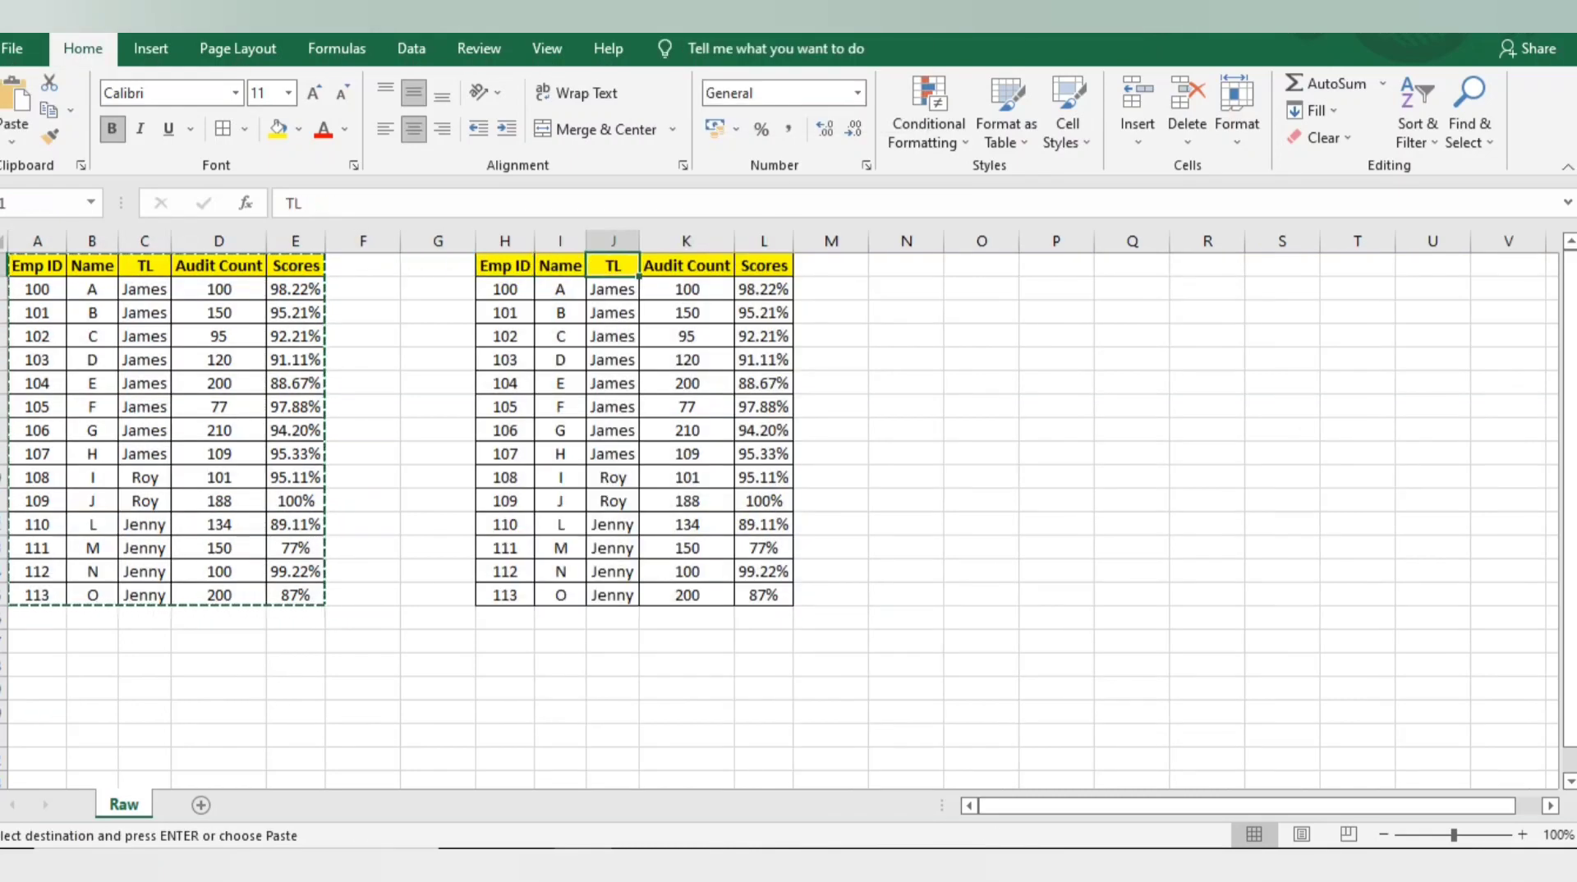
{"action": "key", "text": "ctrl+shift+Down"}
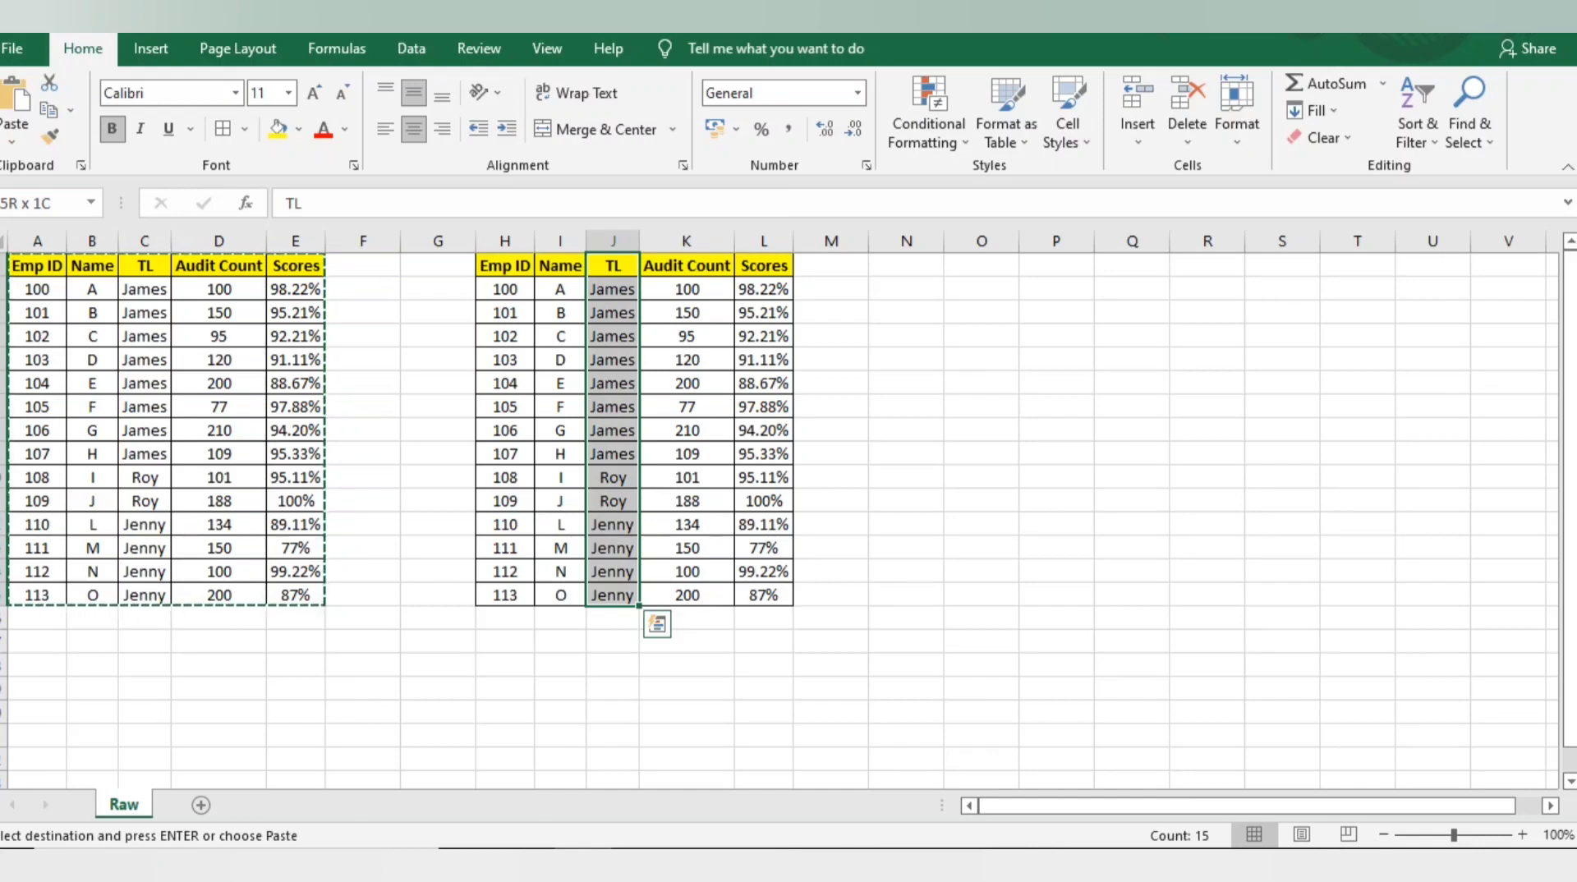
{"action": "key", "text": "Down"}
{"action": "key", "text": "Down"}
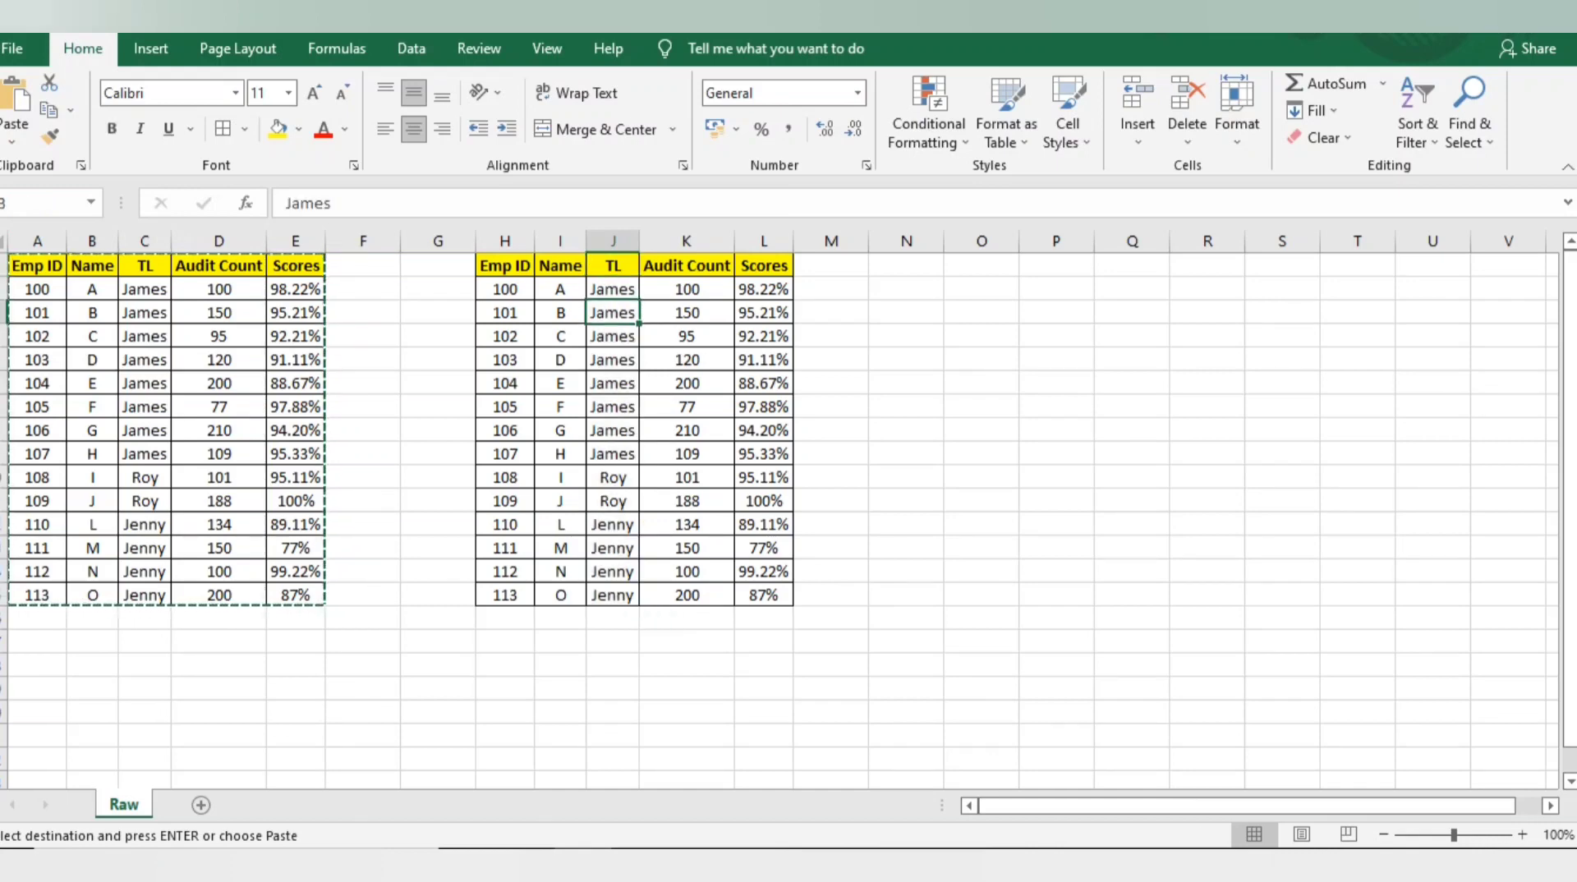
{"action": "key", "text": "Escape"}
{"action": "type", "text": "Adams"}
{"action": "key", "text": "ctrl+Return"}
Overwrite the TL entry in cell J8 with another new team leader's name.
{"action": "key", "text": "Down"}
{"action": "key", "text": "Down"}
{"action": "key", "text": "Down"}
{"action": "key", "text": "Down"}
{"action": "key", "text": "Down"}
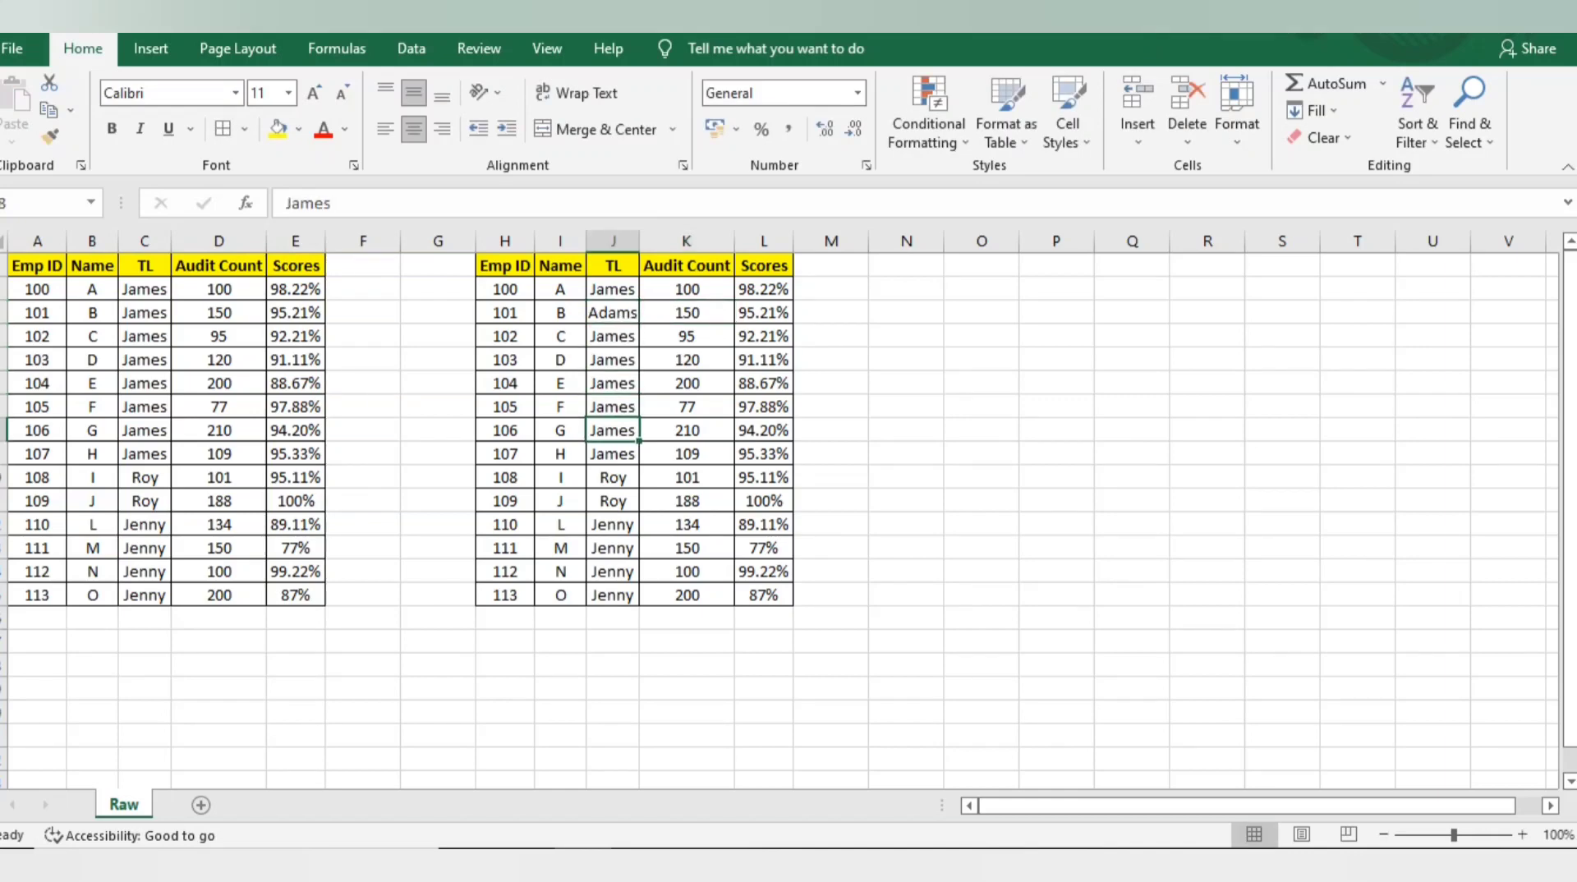
{"action": "key", "text": "BackSpace"}
{"action": "type", "text": "Benny"}
{"action": "key", "text": "Tab"}
{"action": "key", "text": "Return"}
Overwrite the TL entry in cell J13 with a third new team leader's name.
{"action": "key", "text": "Down"}
{"action": "key", "text": "Down"}
{"action": "key", "text": "Down"}
{"action": "key", "text": "Down"}
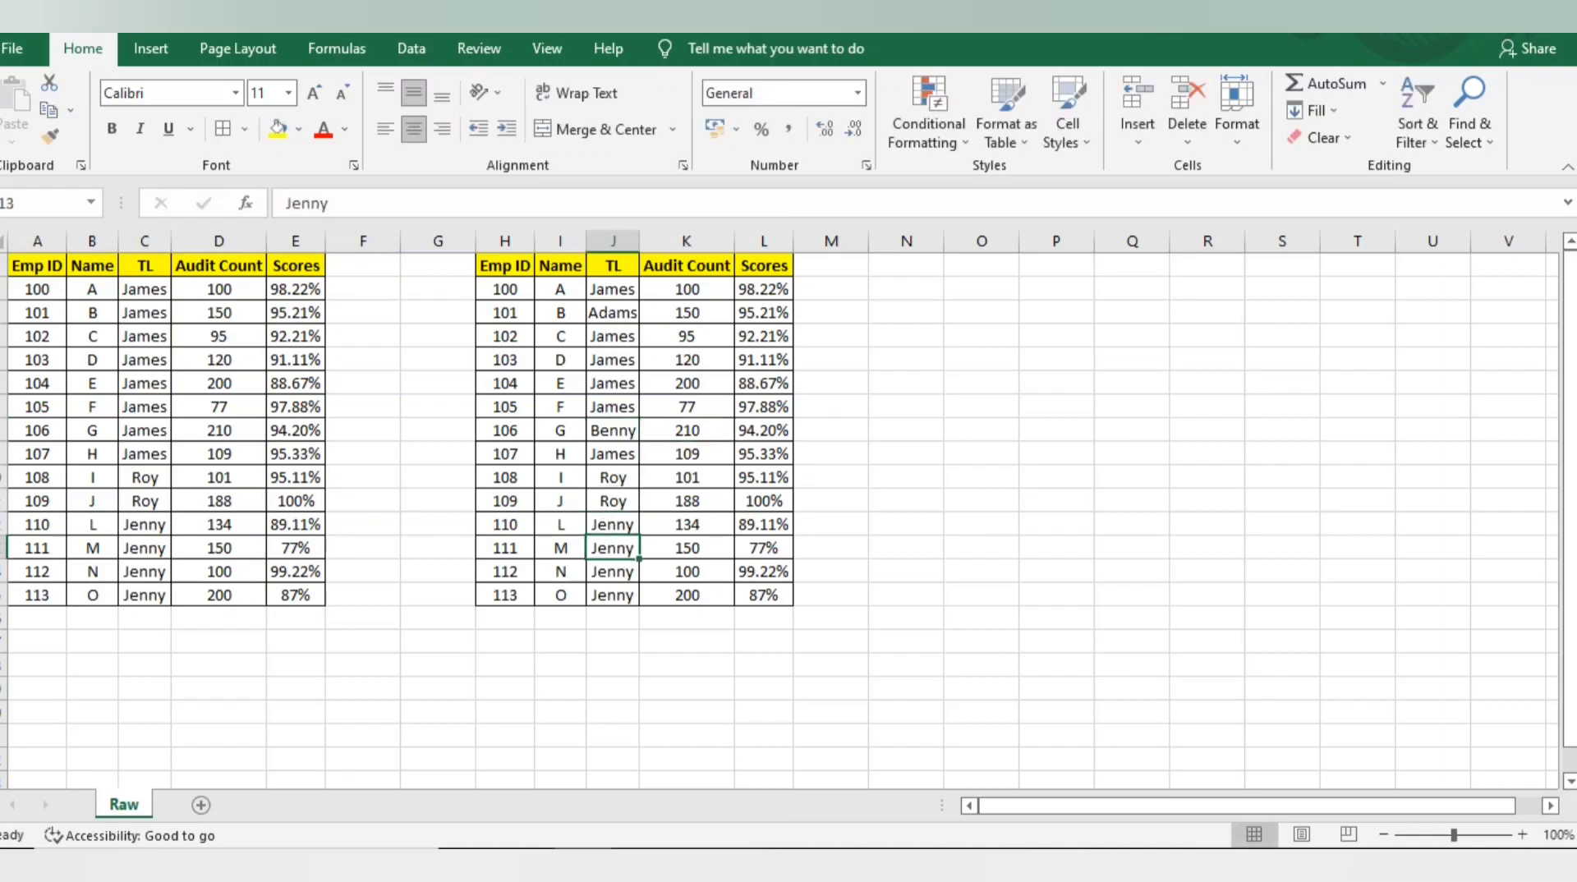
{"action": "type", "text": "Zen"}
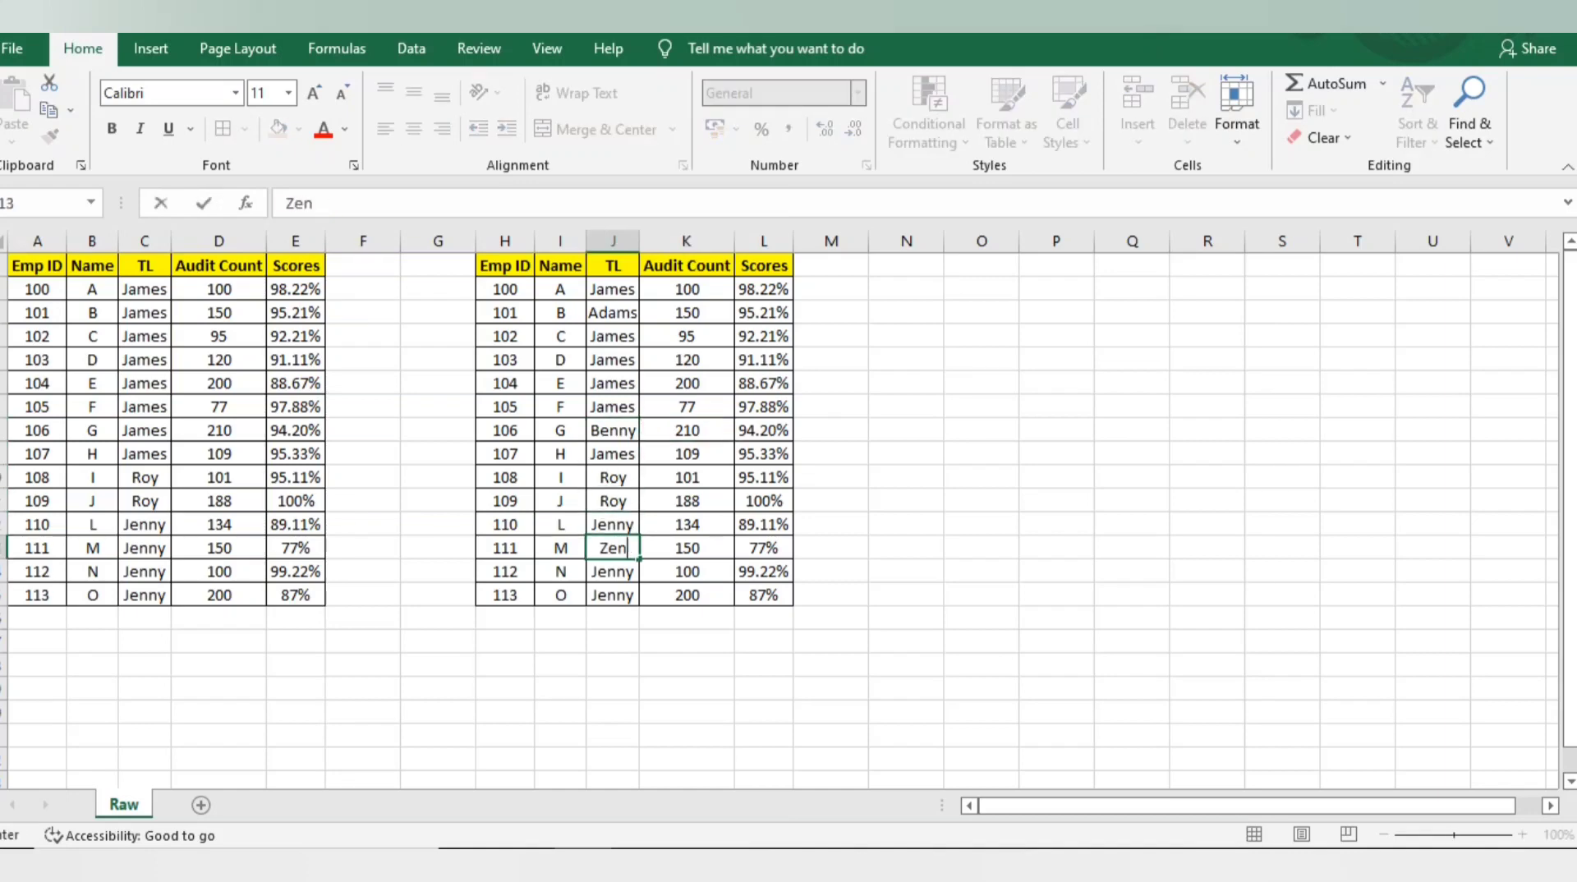
{"action": "key", "text": "ctrl+Return"}
Select the entire copied table and autofit its column widths to the edited TL entries.
{"action": "key", "text": "ctrl+a"}
{"action": "key", "text": "alt+o"}
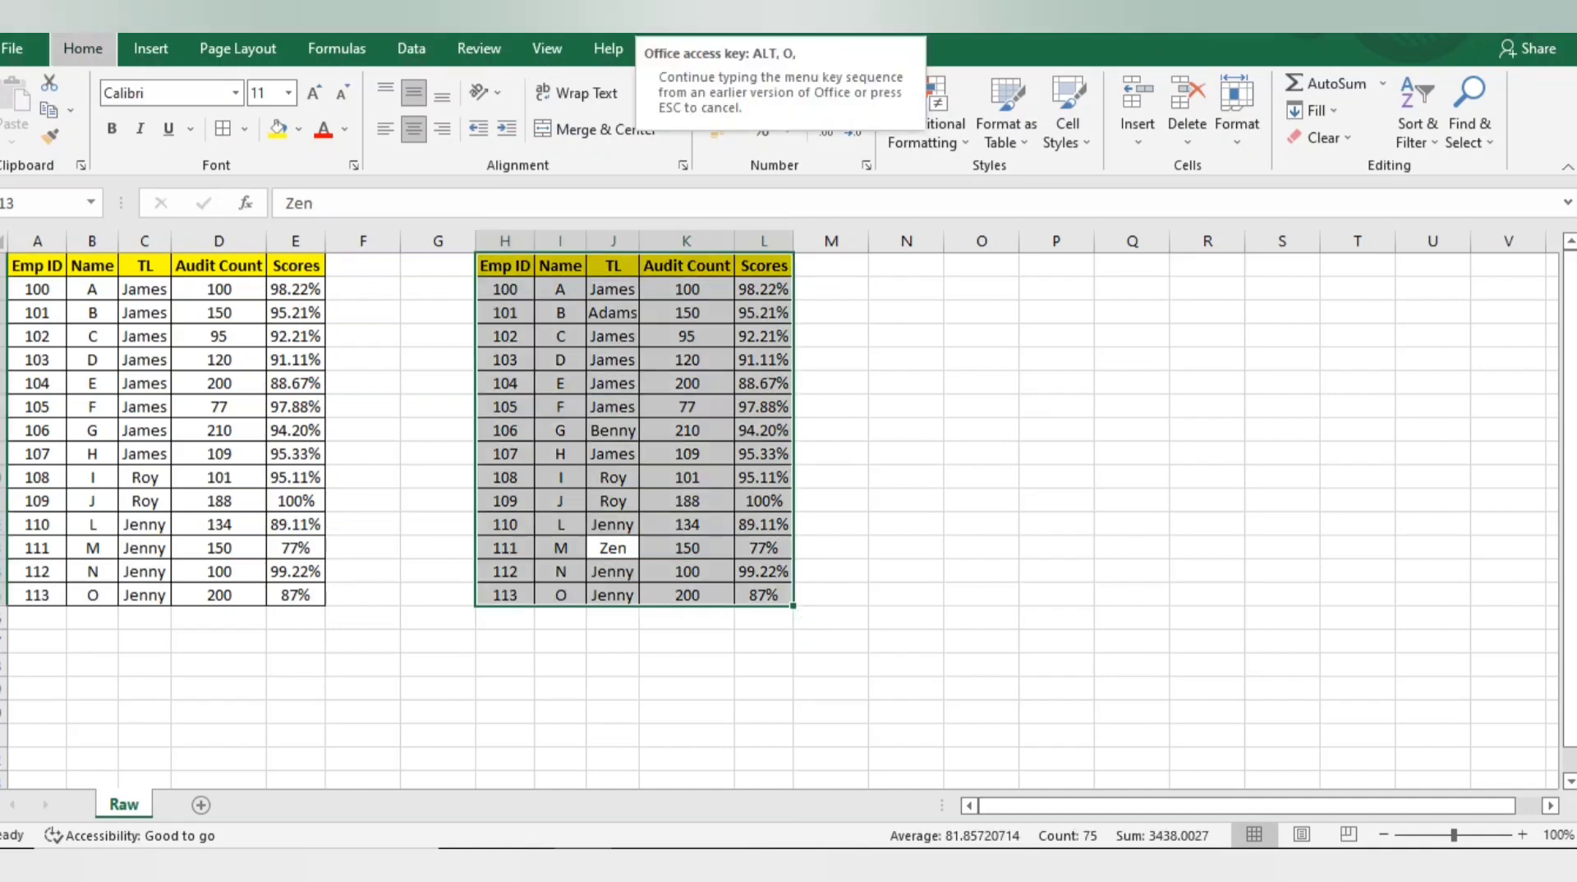
{"action": "key", "text": "c"}
{"action": "key", "text": "a"}
{"action": "key", "text": "Left"}
{"action": "key", "text": "ctrl+Right"}
{"action": "key", "text": "ctrl+Up"}
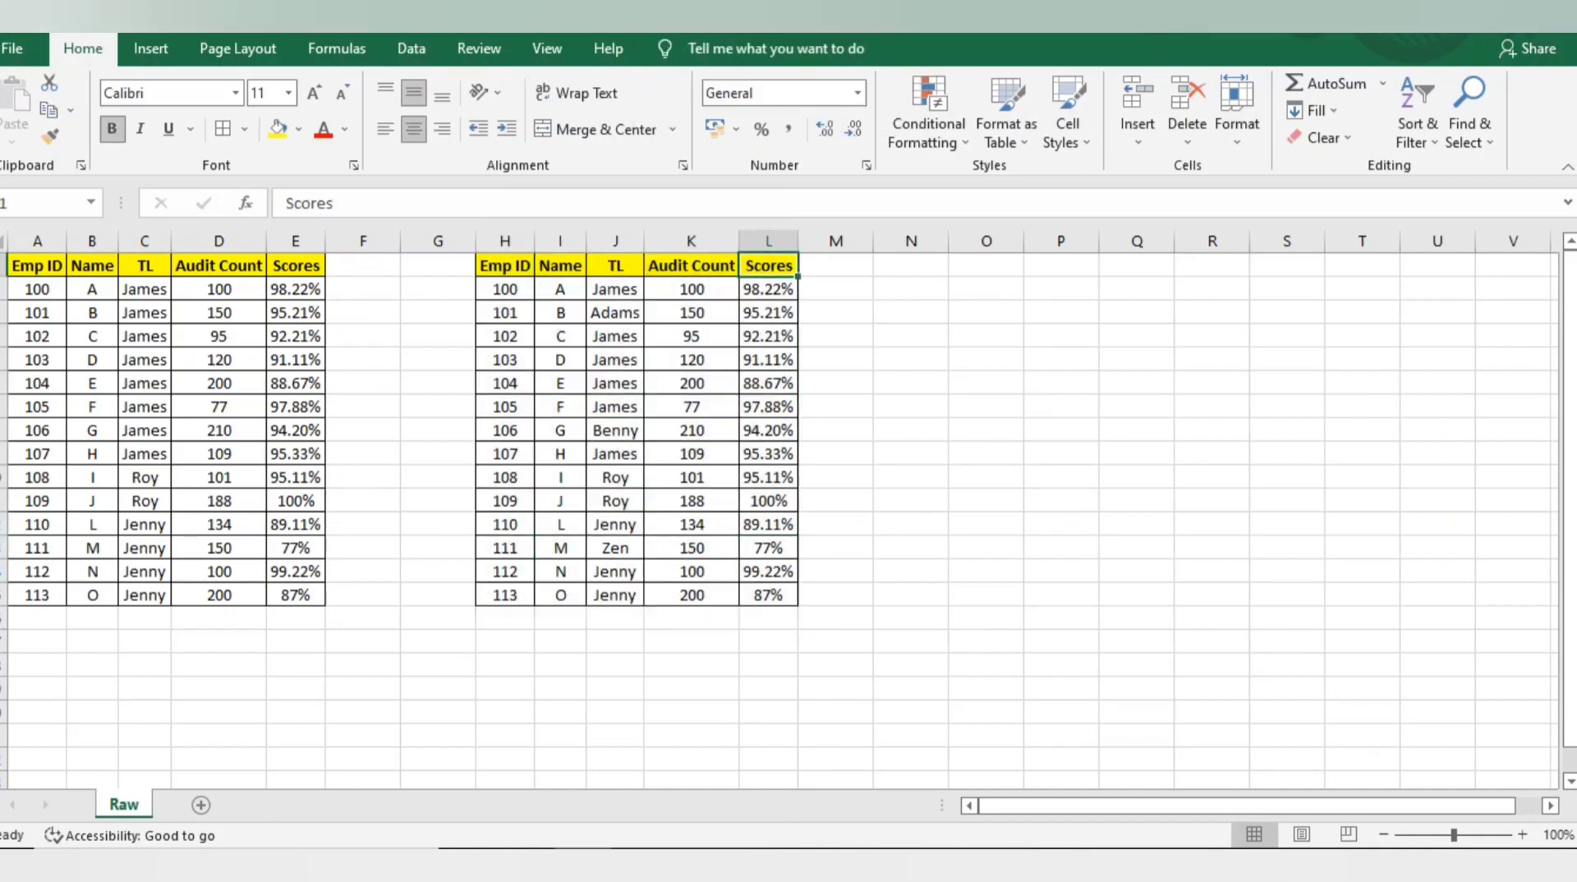
{"action": "key", "text": "Left"}
{"action": "key", "text": "Left"}
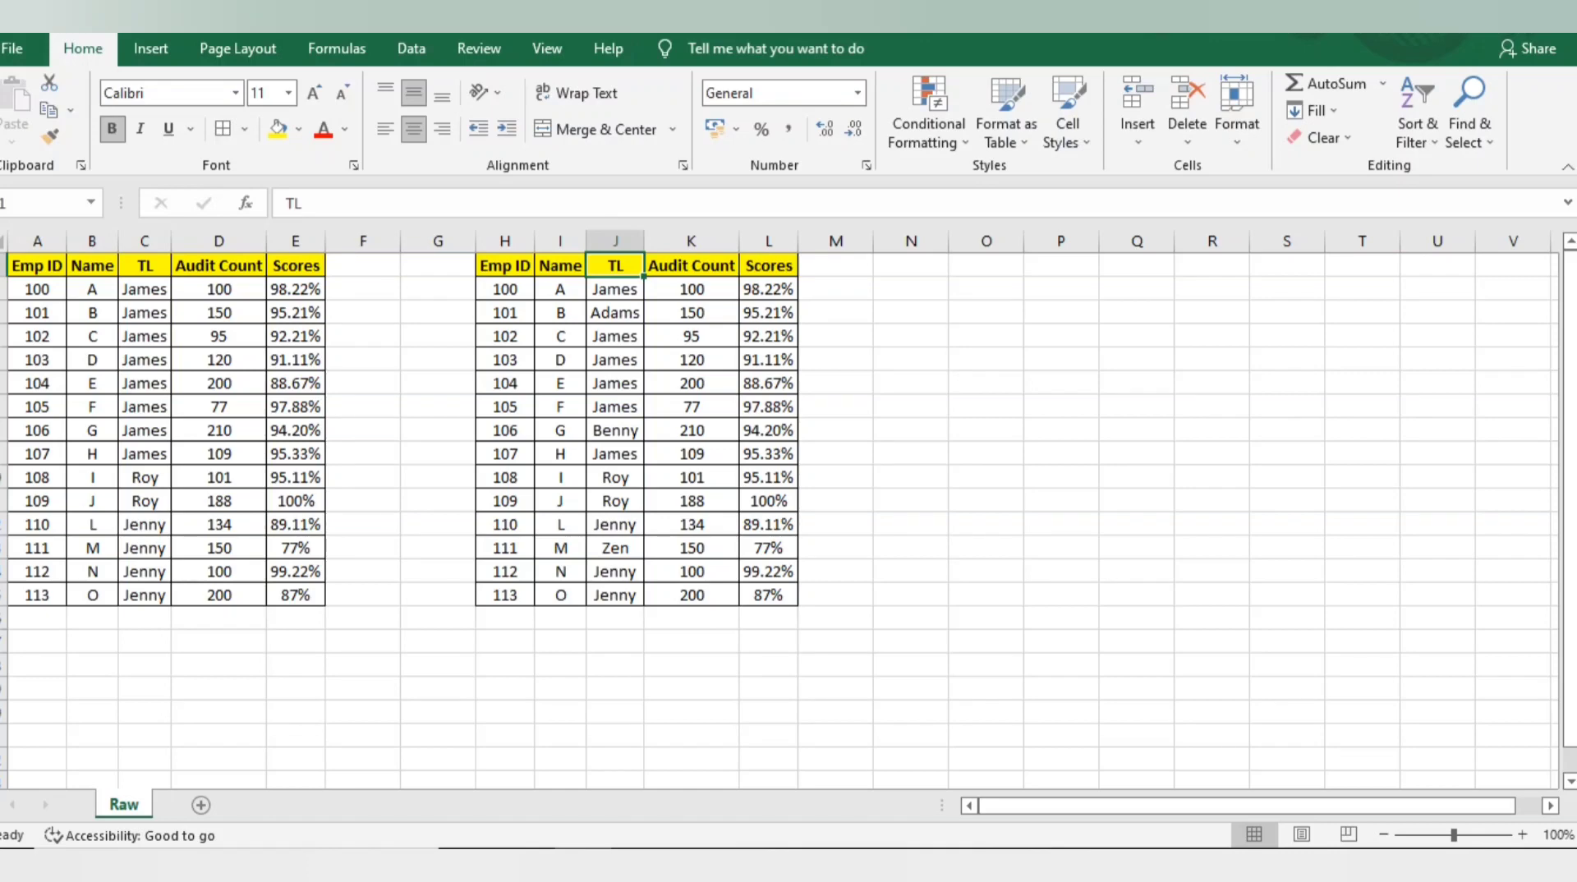
{"action": "key", "text": "ctrl+shift+Down"}
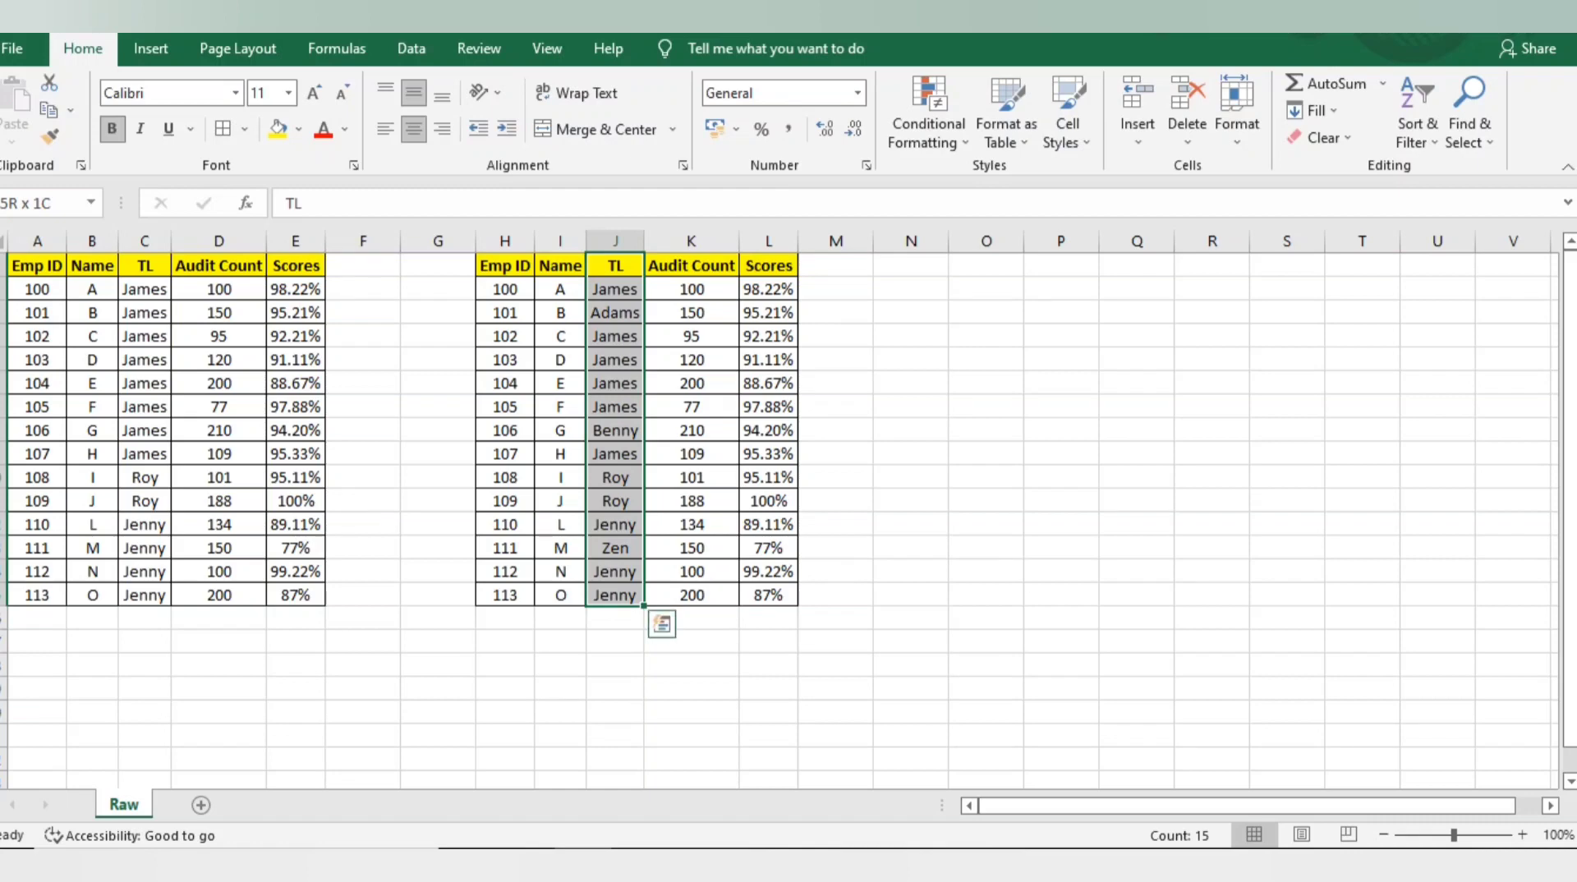
{"action": "key", "text": "ctrl+shift+Down"}
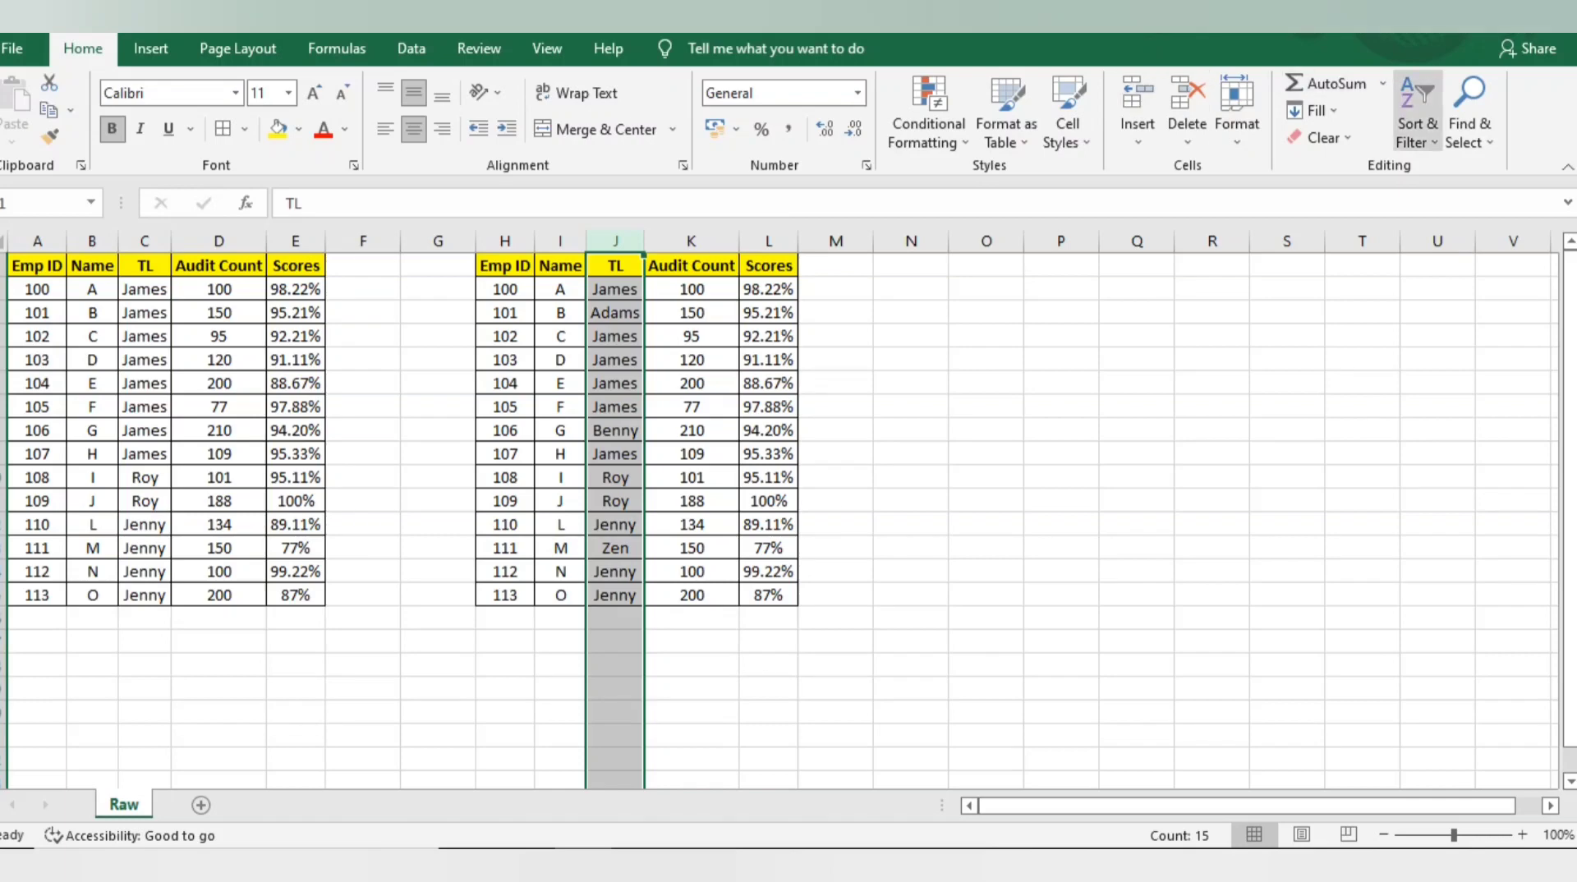
{"action": "left_click", "coordinate": [1418, 115]}
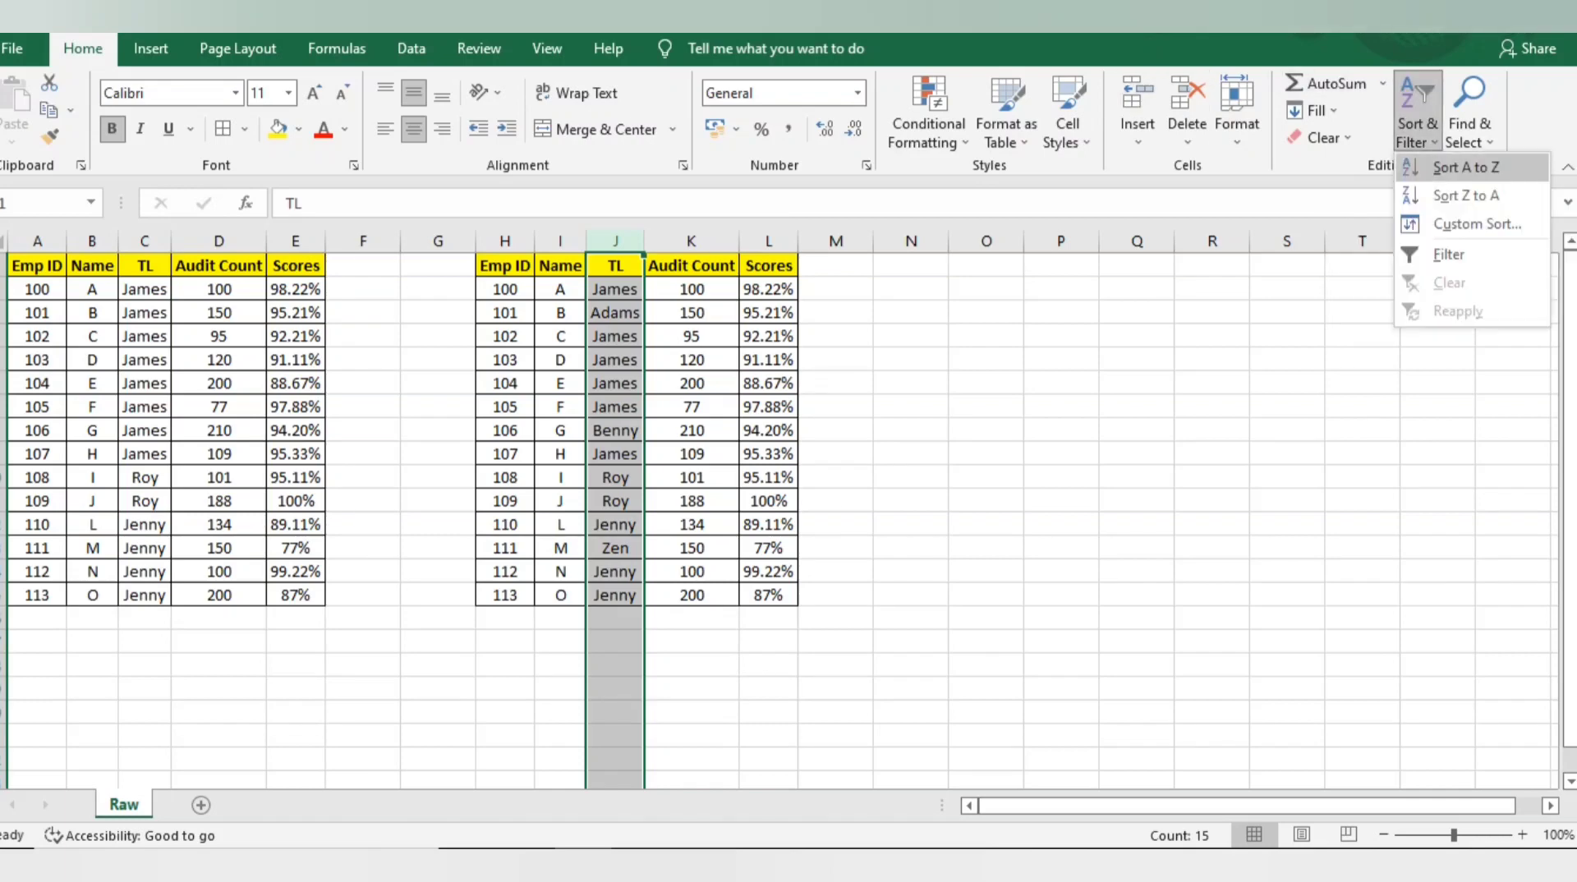
{"action": "left_click", "coordinate": [1465, 167]}
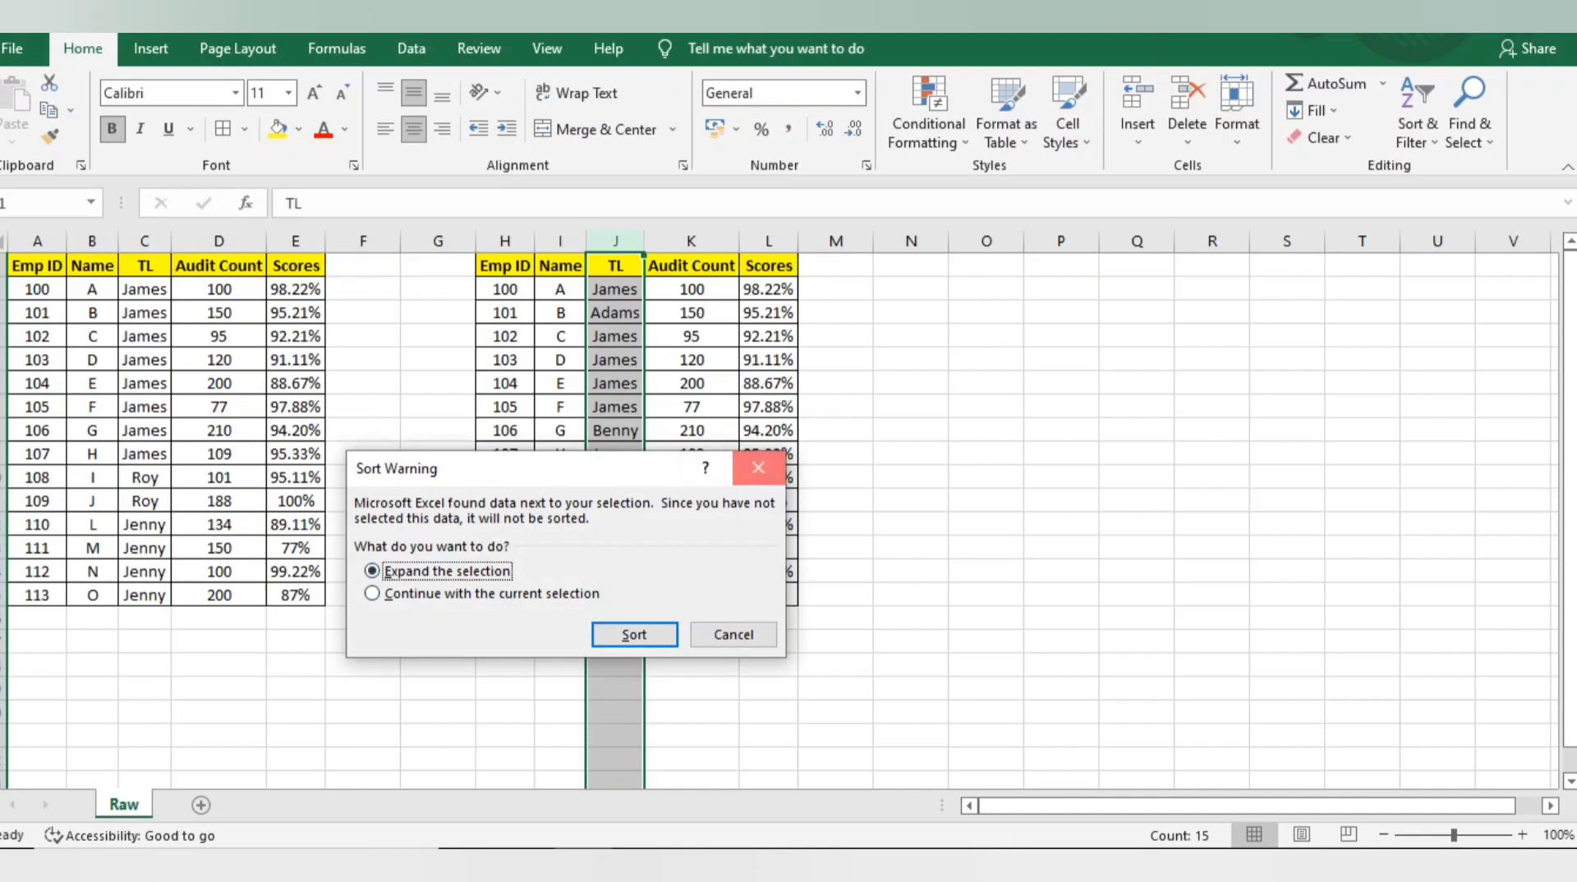
{"action": "left_click", "coordinate": [758, 467]}
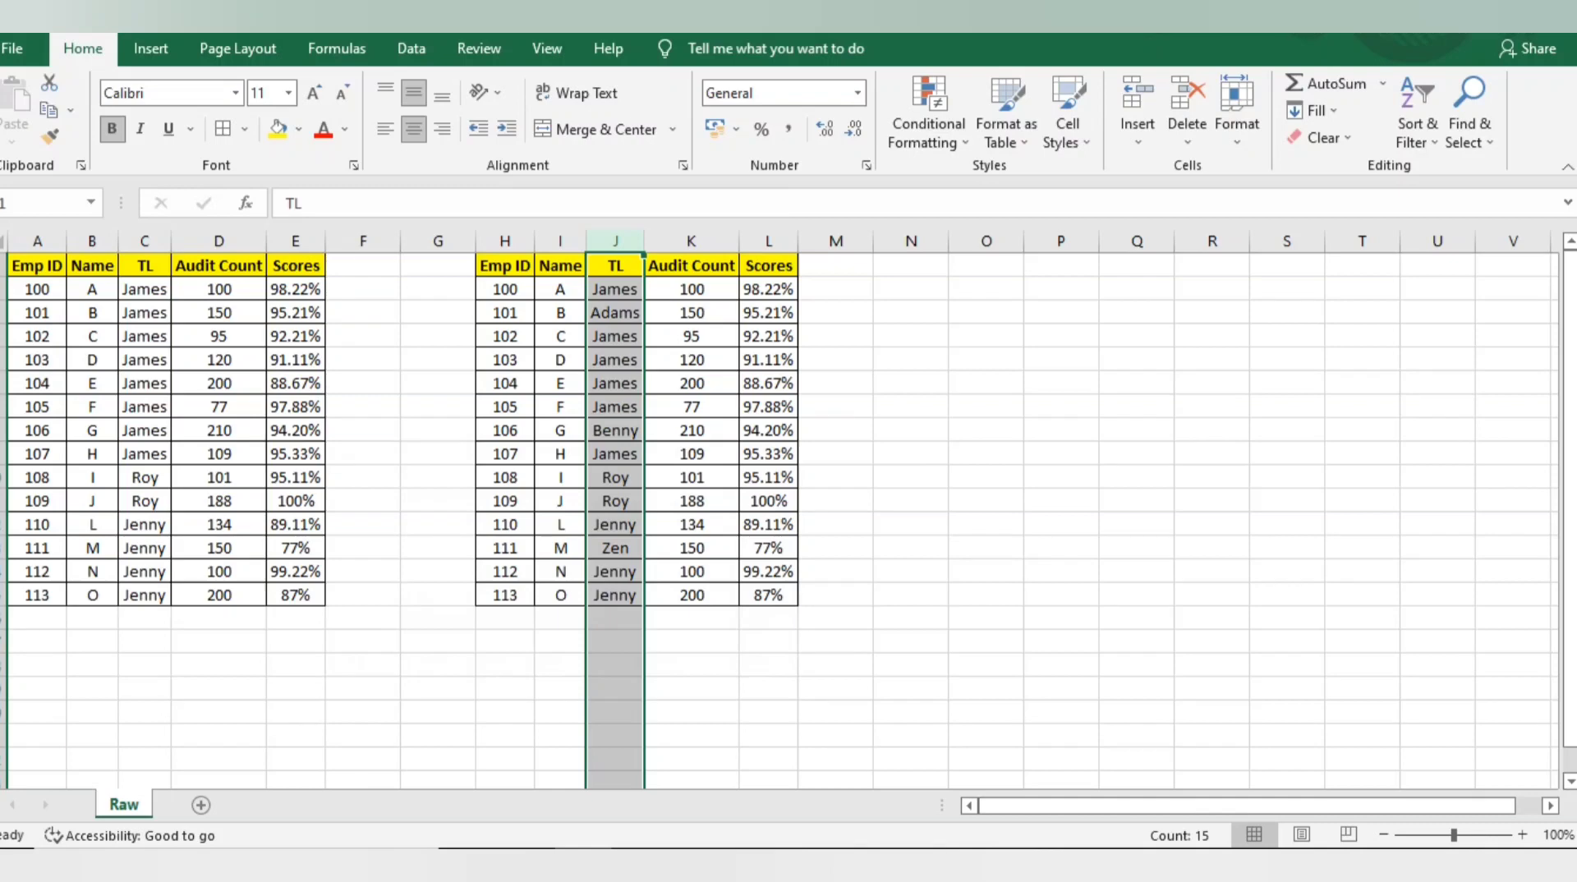
{"action": "left_click", "coordinate": [615, 289]}
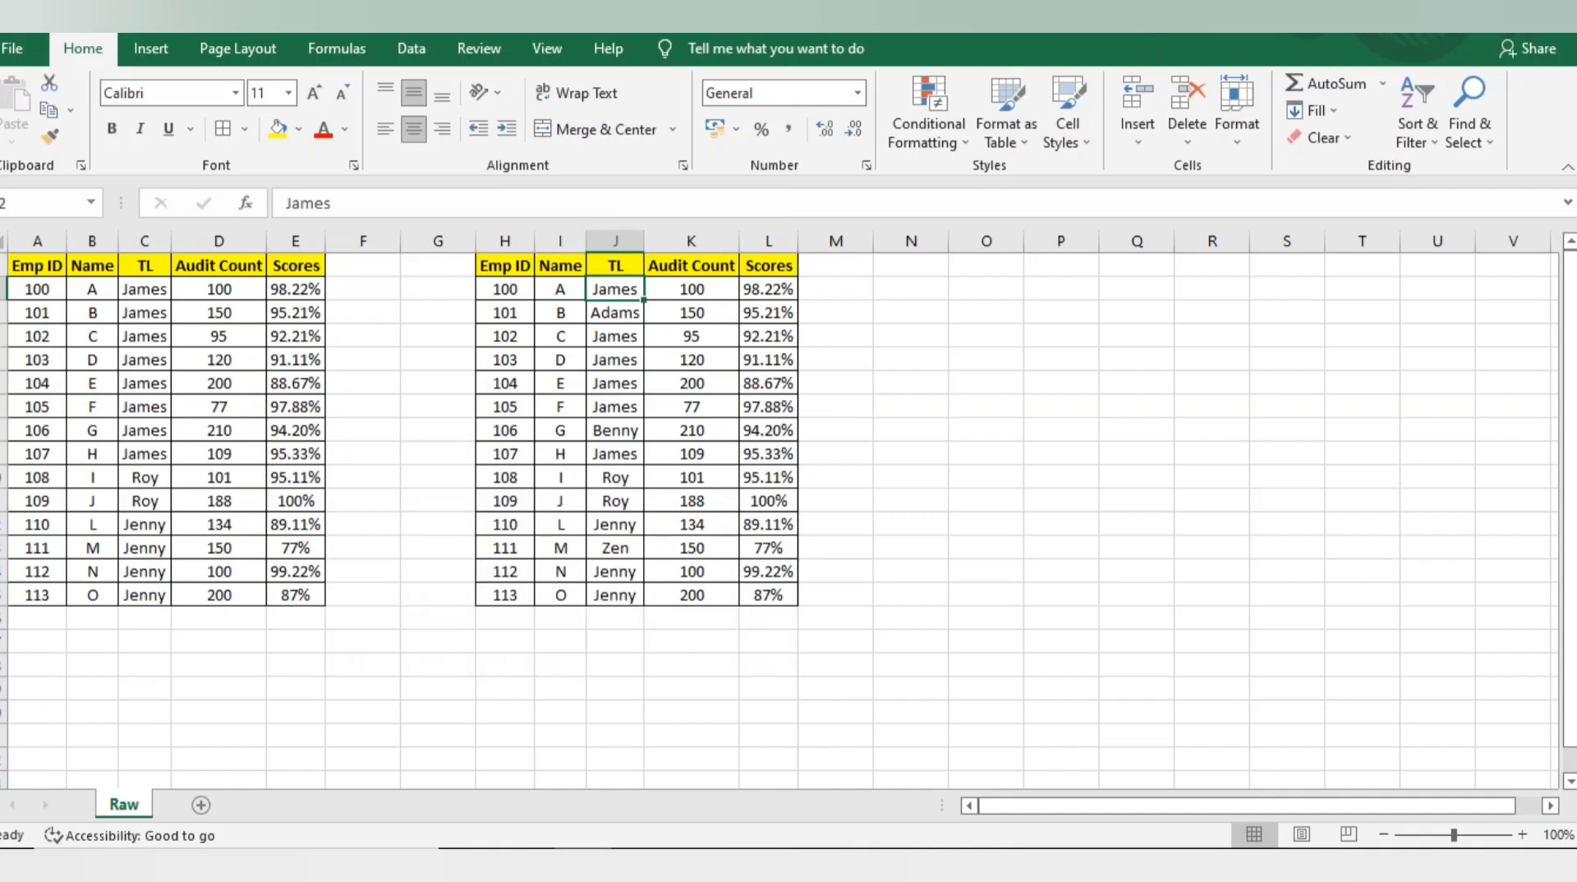
{"action": "key", "text": "shift+Right"}
{"action": "key", "text": "Left"}
{"action": "key", "text": "Right"}
Sort only the copied table's TL column A to Z, continuing with the current selection instead of expanding it.
{"action": "left_click", "coordinate": [615, 241]}
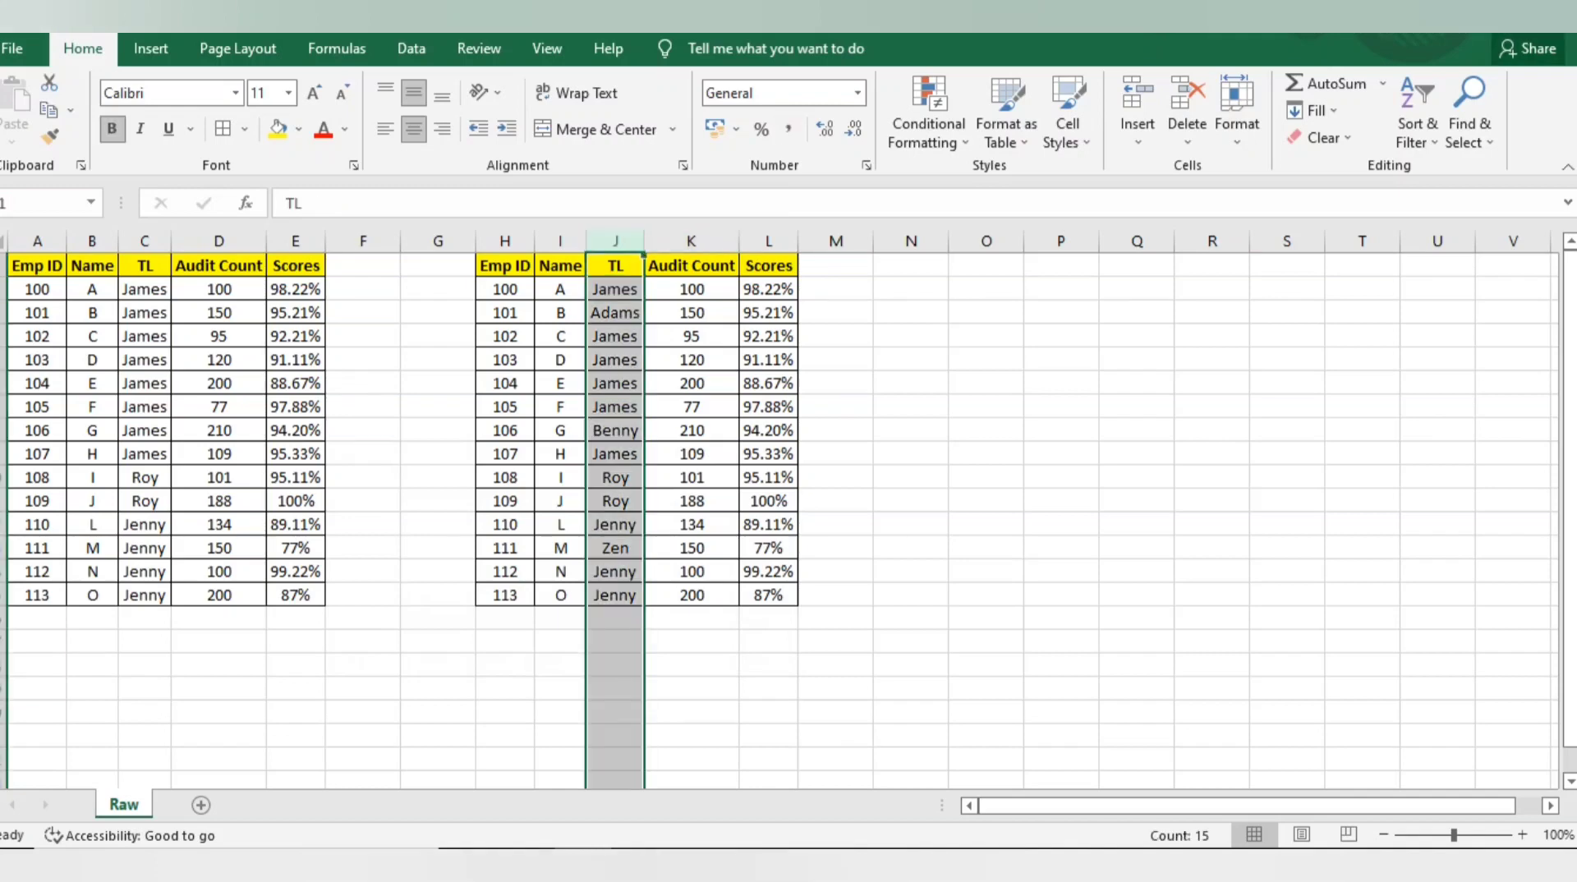
{"action": "left_click", "coordinate": [1417, 123]}
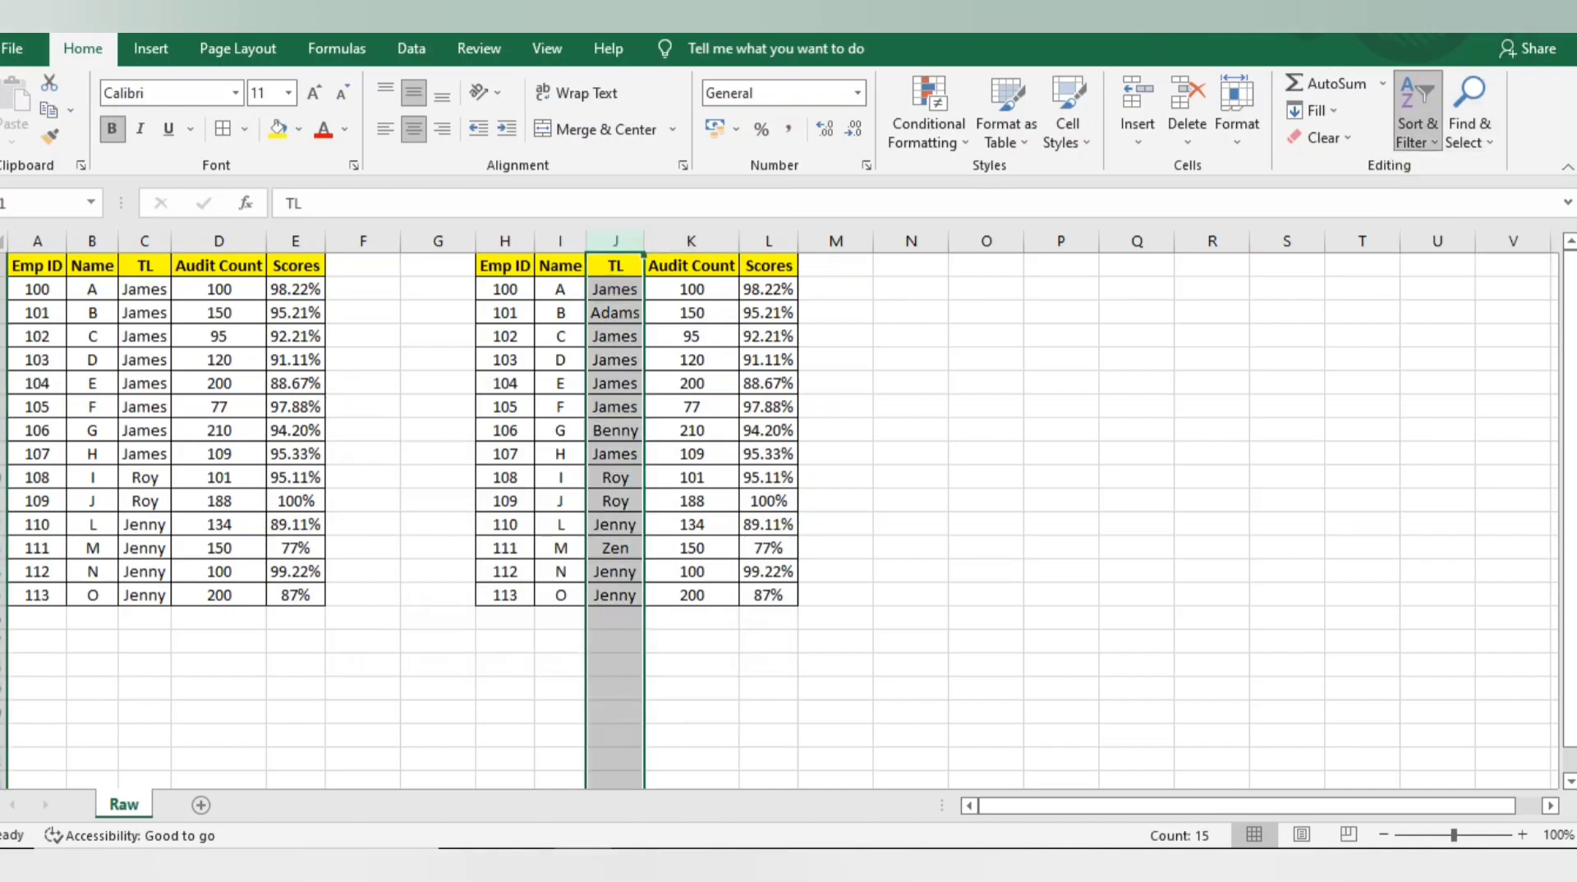
{"action": "left_click", "coordinate": [1438, 166]}
{"action": "left_click", "coordinate": [372, 593]}
{"action": "key", "text": "Return"}
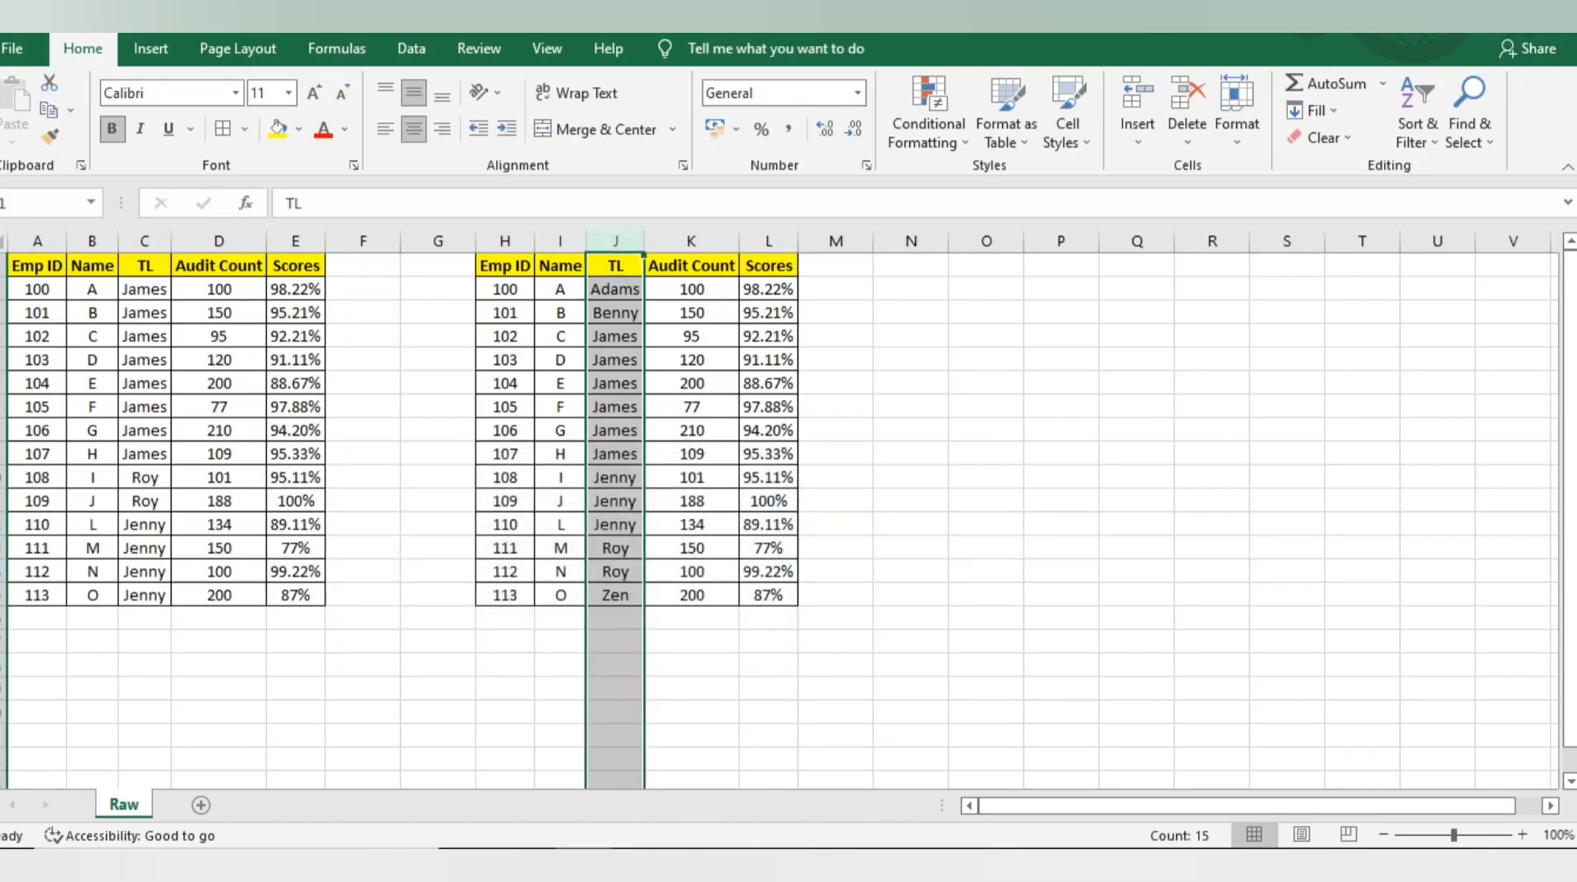
Compare the TL assignments in the copied table's rows with the matching rows of the original table.
{"action": "key", "text": "Down"}
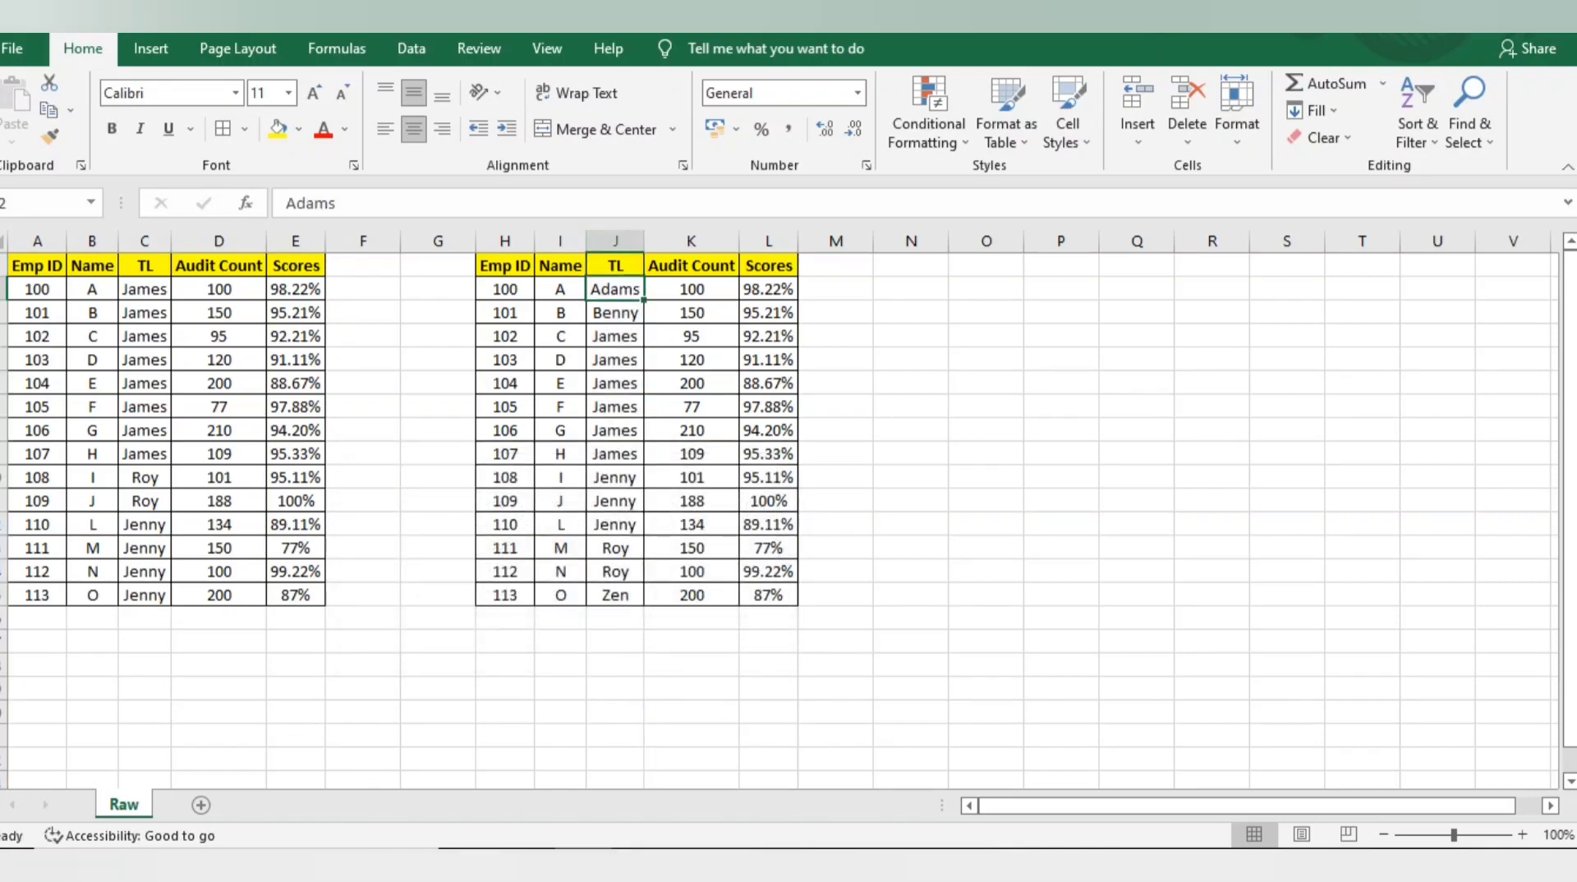
{"action": "key", "text": "Up"}
{"action": "key", "text": "ctrl+shift+Down"}
{"action": "key", "text": "Right"}
{"action": "key", "text": "Down"}
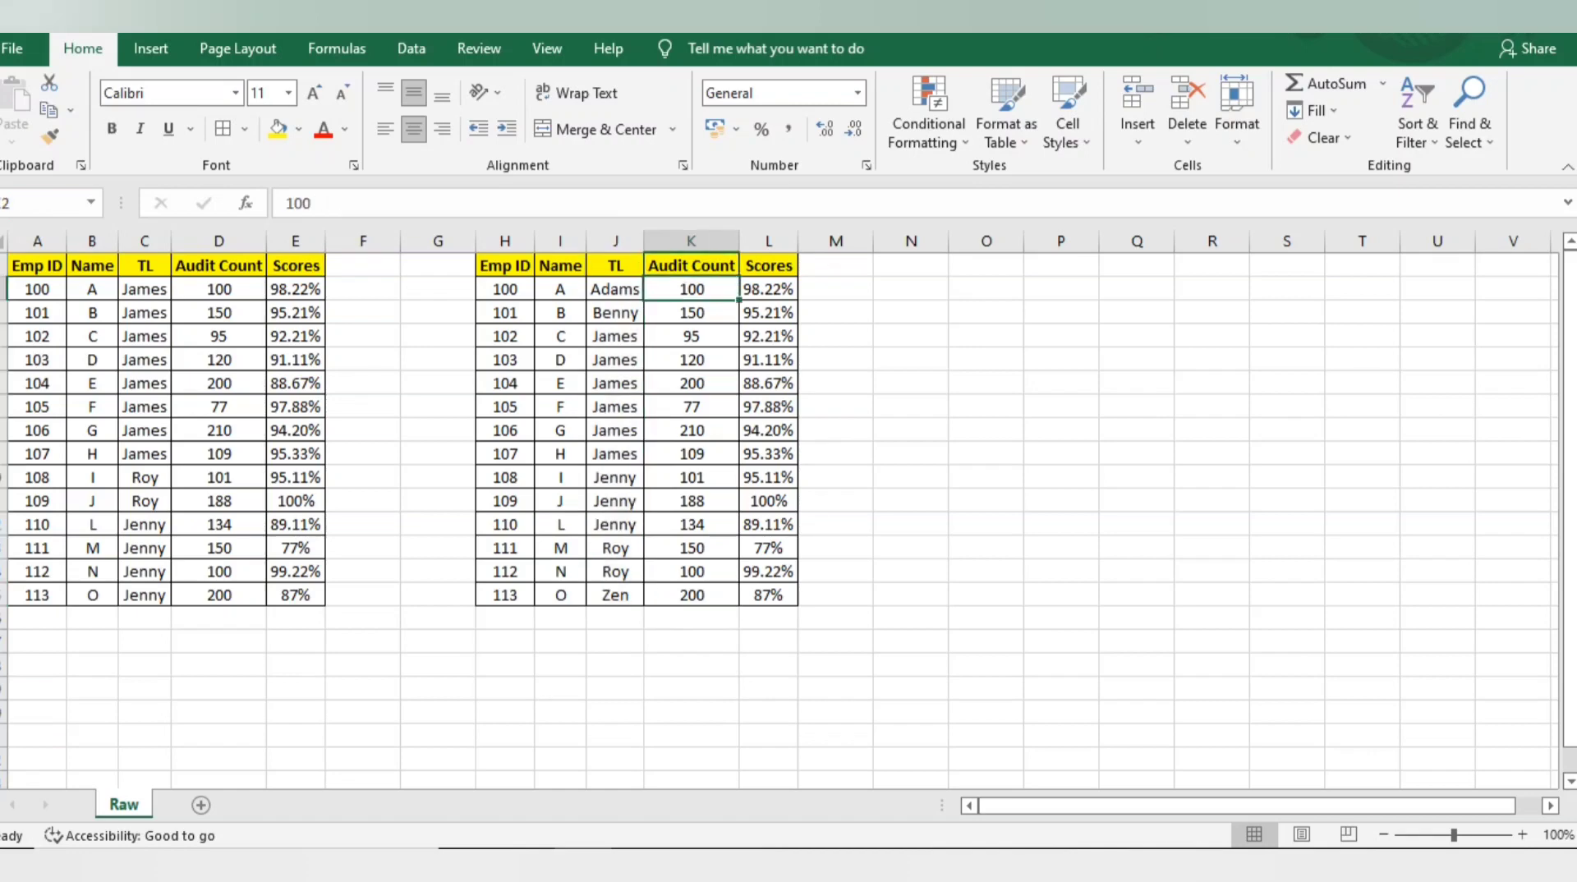
{"action": "key", "text": "ctrl+Left"}
{"action": "key", "text": "ctrl+Left"}
{"action": "key", "text": "Down"}
{"action": "key", "text": "Down"}
{"action": "key", "text": "Down"}
{"action": "key", "text": "Down"}
{"action": "key", "text": "Left"}
{"action": "key", "text": "Down"}
{"action": "key", "text": "Down"}
{"action": "key", "text": "Up"}
{"action": "key", "text": "Up"}
{"action": "key", "text": "Up"}
{"action": "key", "text": "Up"}
{"action": "key", "text": "Up"}
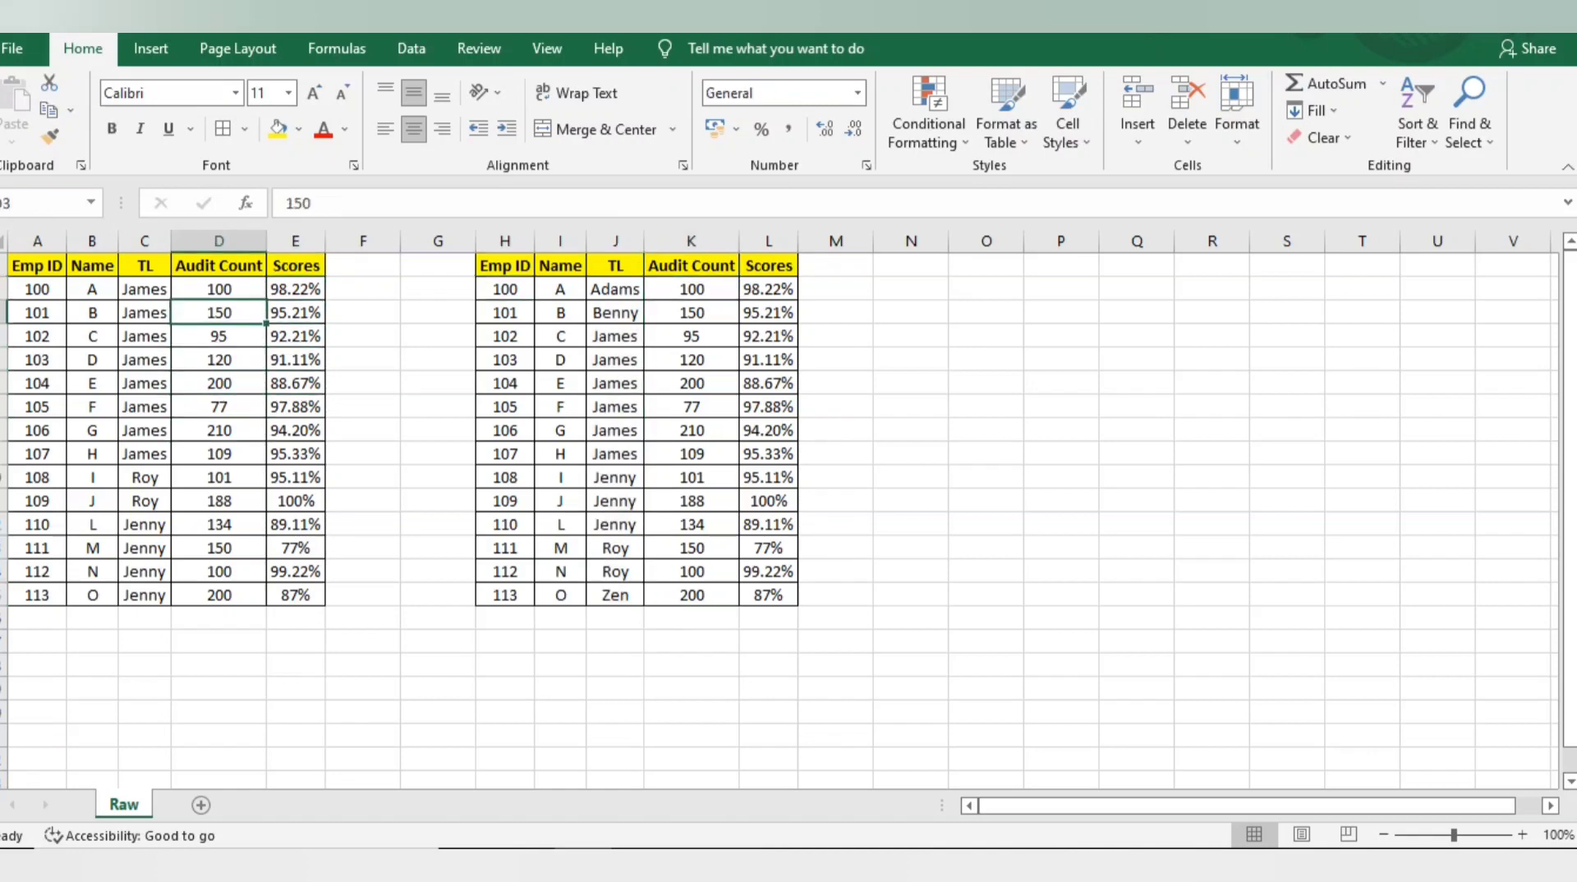
{"action": "key", "text": "ctrl+Left"}
{"action": "key", "text": "Up"}
{"action": "key", "text": "ctrl+c"}
{"action": "key", "text": "ctrl+Right"}
{"action": "key", "text": "Right"}
{"action": "key", "text": "Right"}
{"action": "key", "text": "Right"}
{"action": "key", "text": "Right"}
{"action": "key", "text": "Right"}
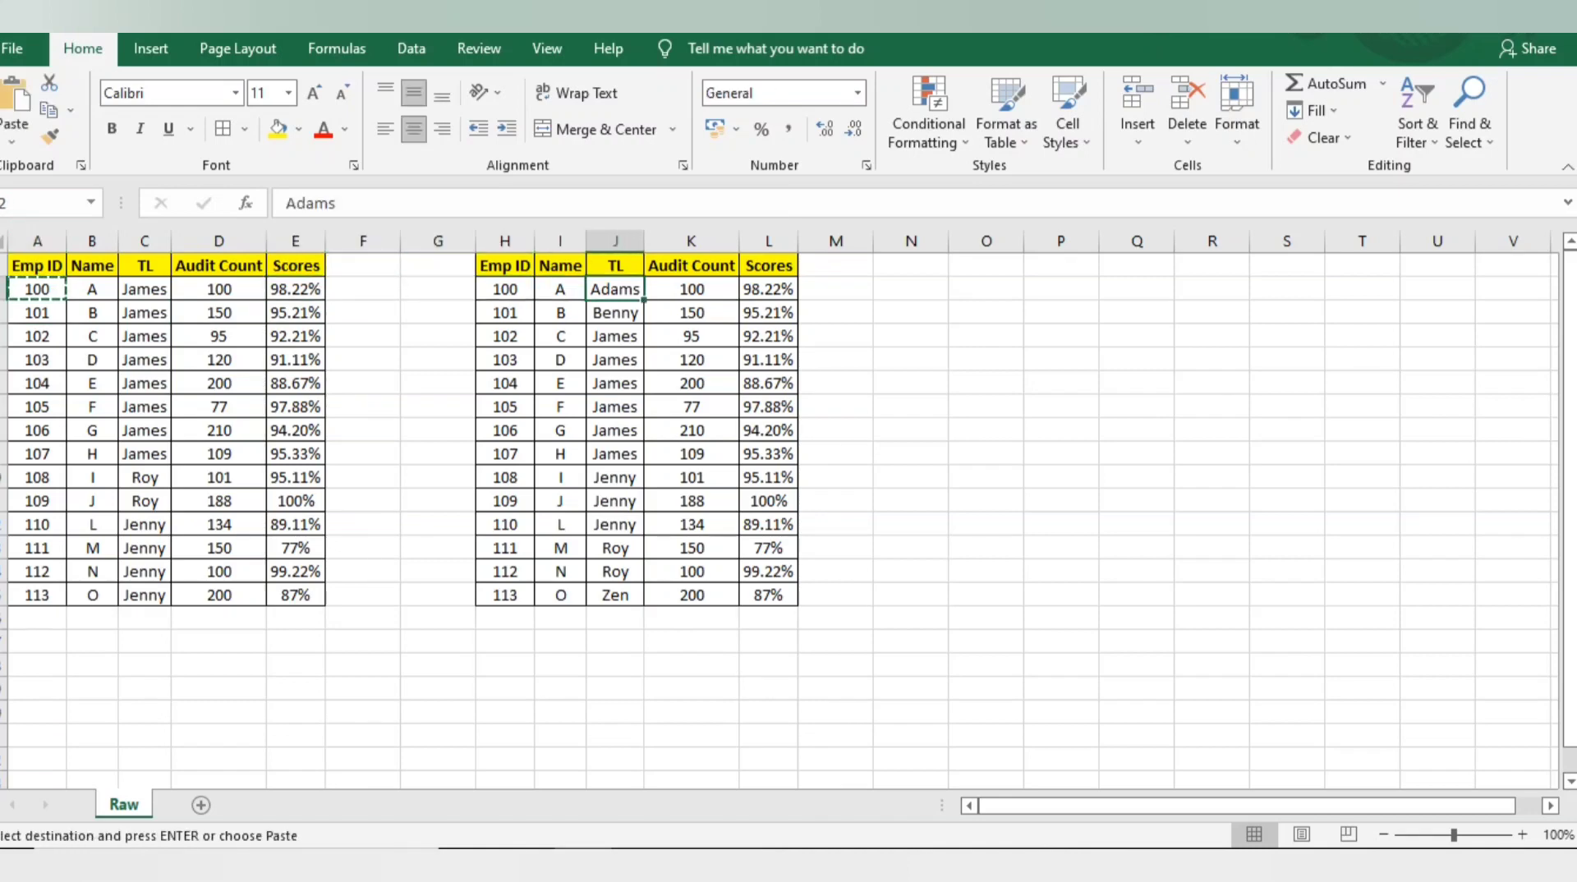
Undo the sort applied only to the TL column of the copied table.
{"action": "key", "text": "Right"}
{"action": "key", "text": "Left"}
{"action": "key", "text": "ctrl+v"}
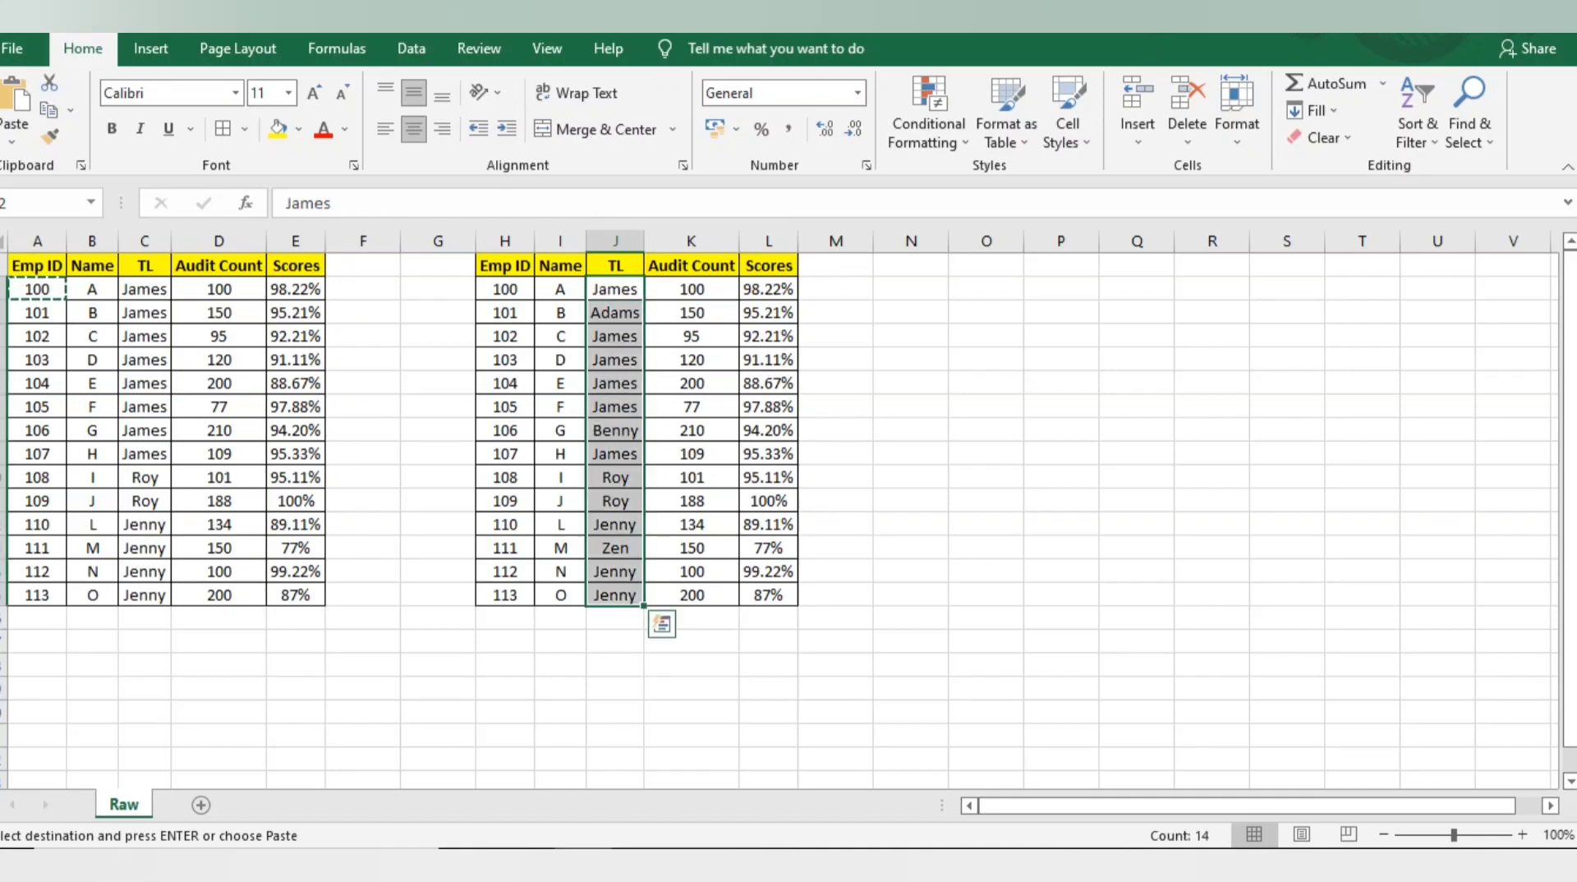
Sort the copied table A to Z by its TL column J, expanding the selection to the adjacent data.
{"action": "left_click", "coordinate": [615, 240]}
{"action": "left_click", "coordinate": [1418, 115]}
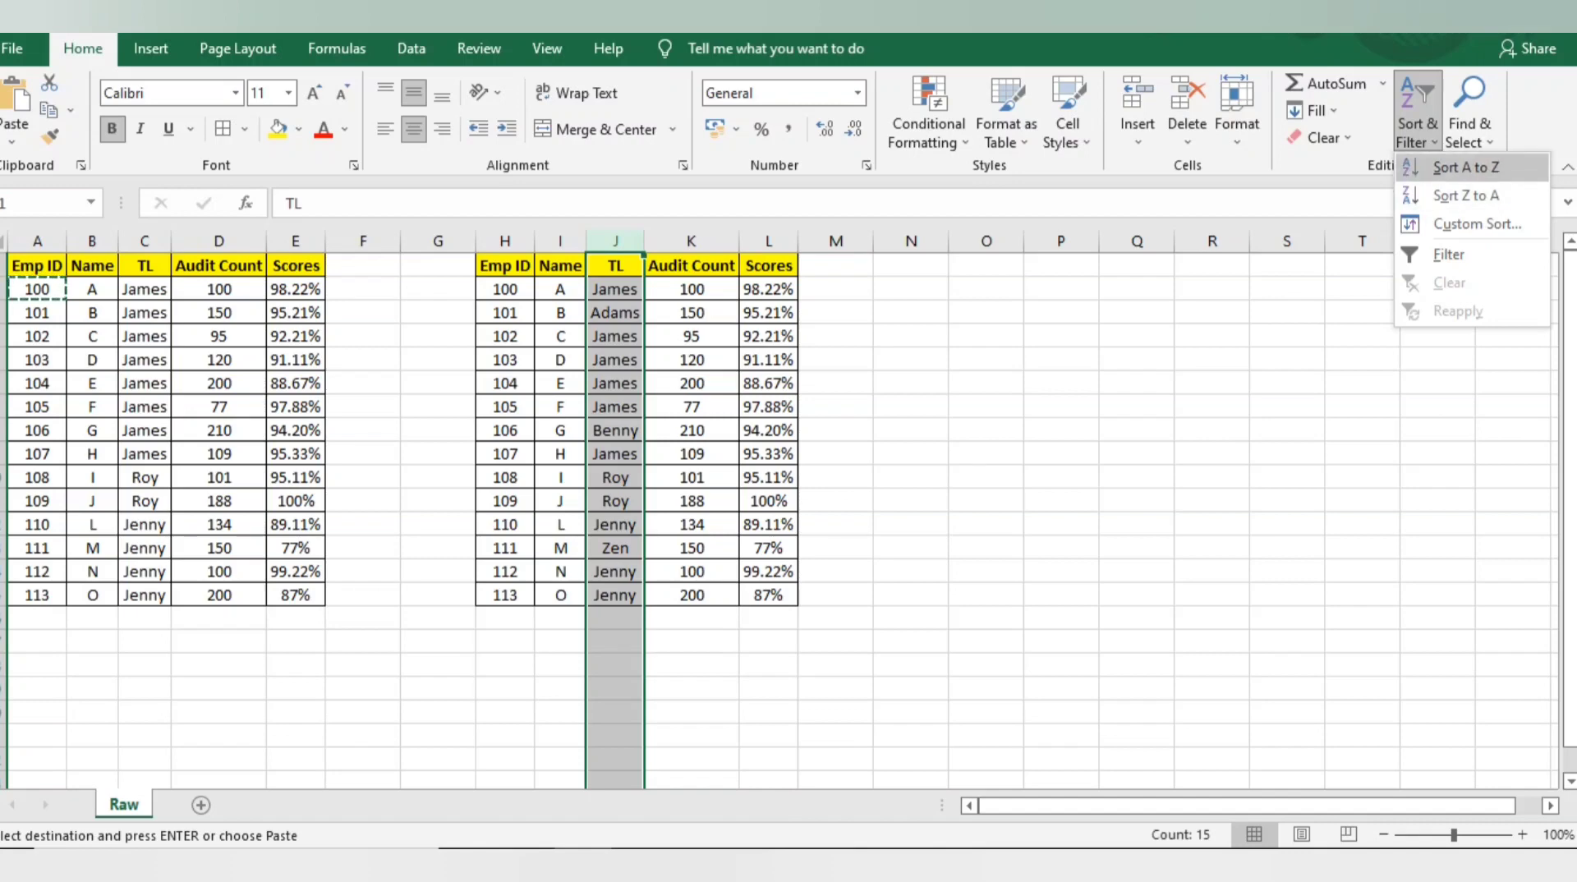
{"action": "left_click", "coordinate": [1467, 166]}
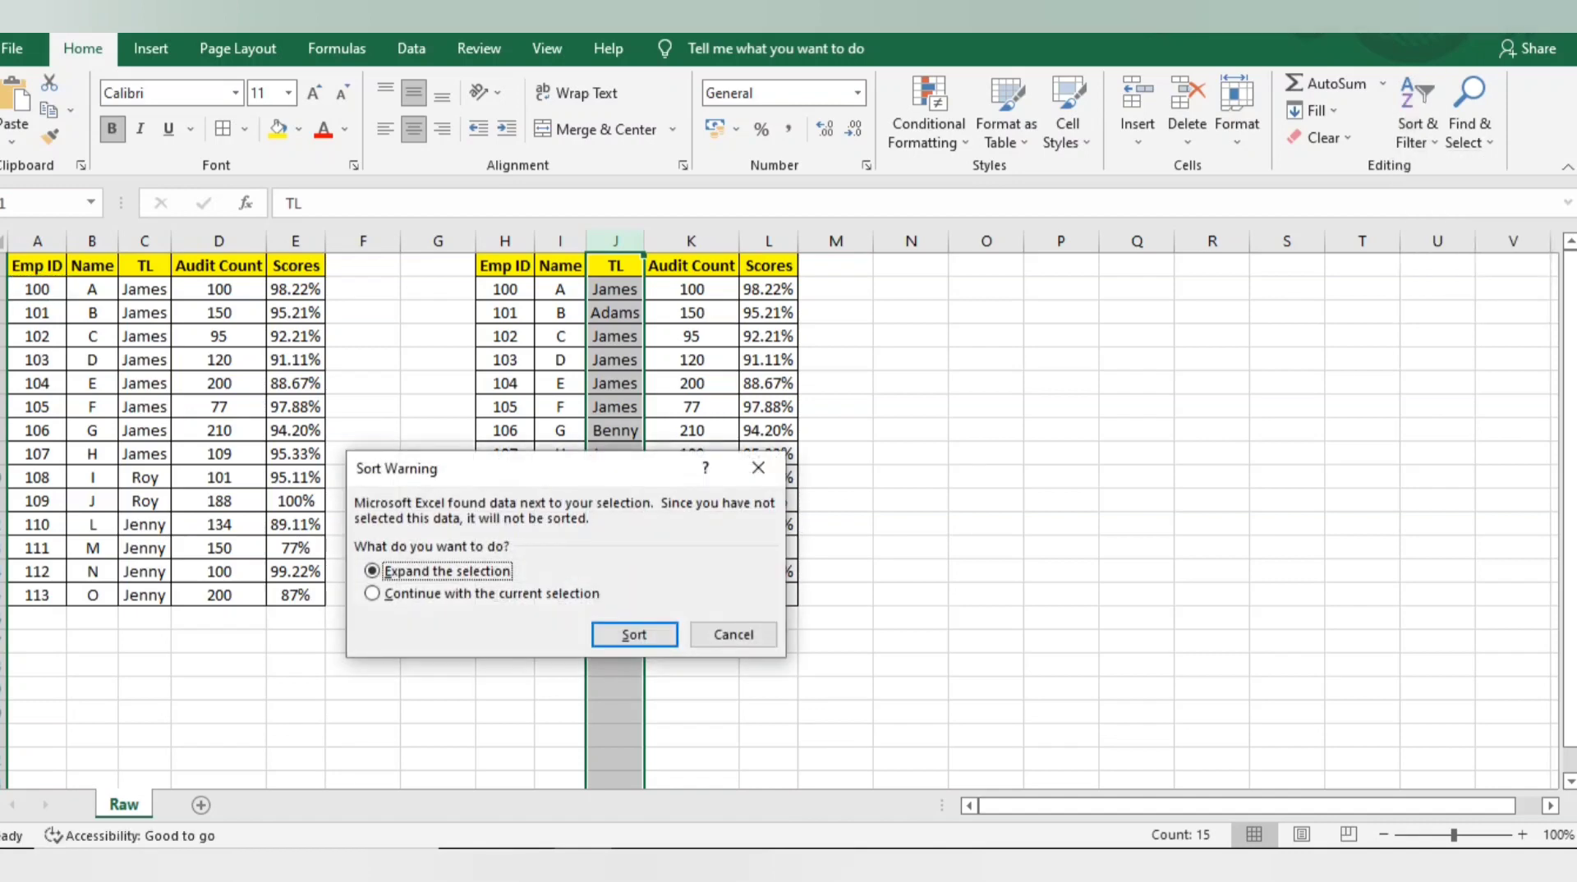
{"action": "key", "text": "Return"}
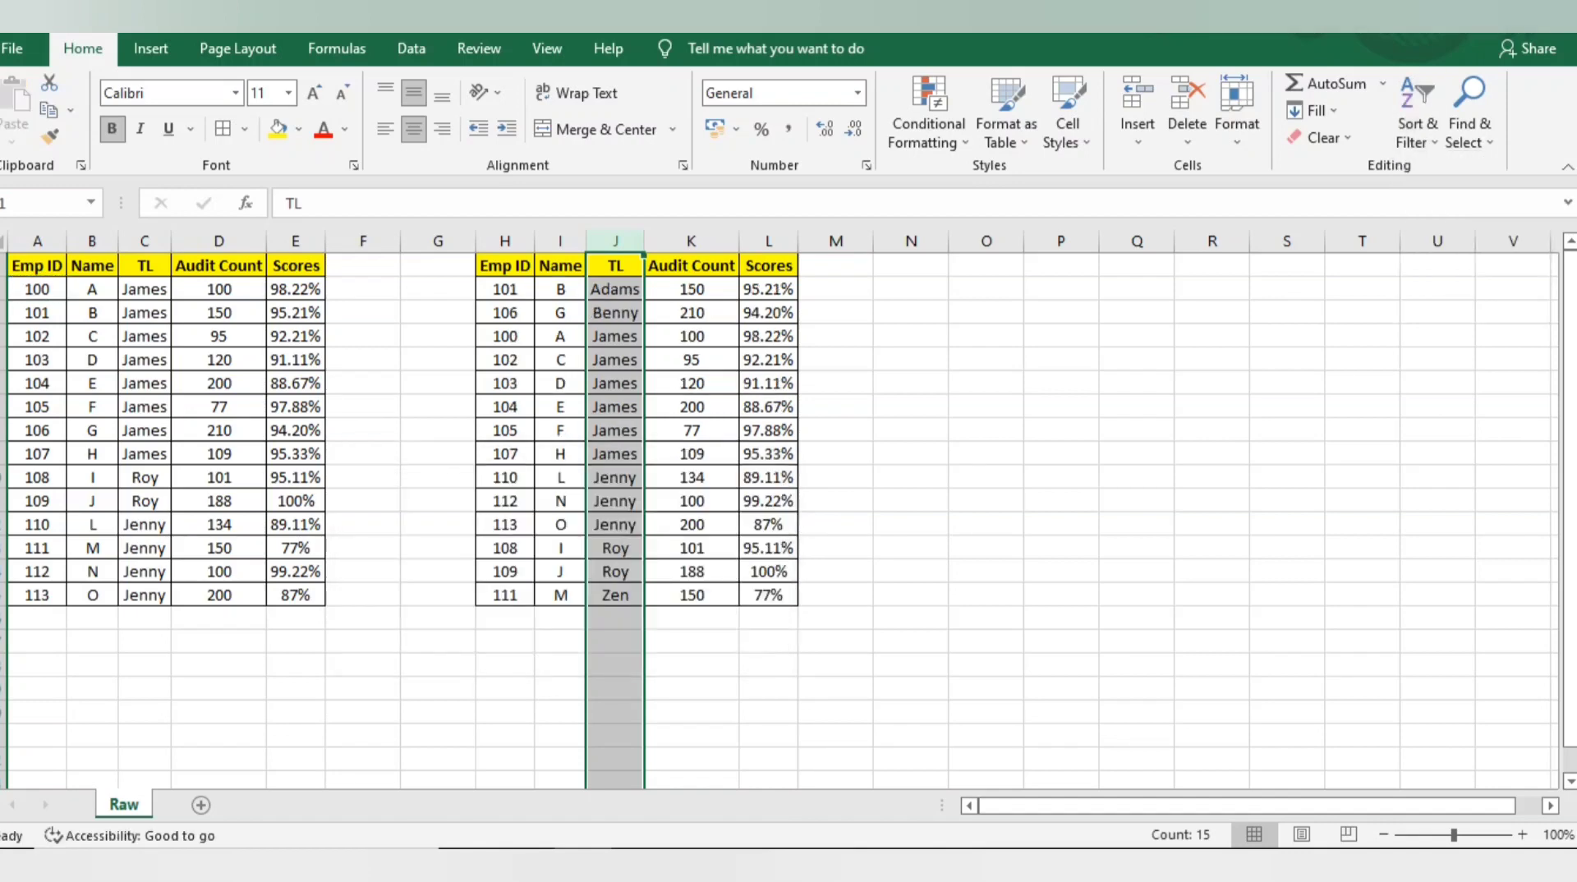
Compare the first data row of the sorted copy, H2:L2, with the matching row 3 of the original table.
{"action": "key", "text": "Left"}
{"action": "key", "text": "Right"}
{"action": "key", "text": "Down"}
{"action": "key", "text": "Right"}
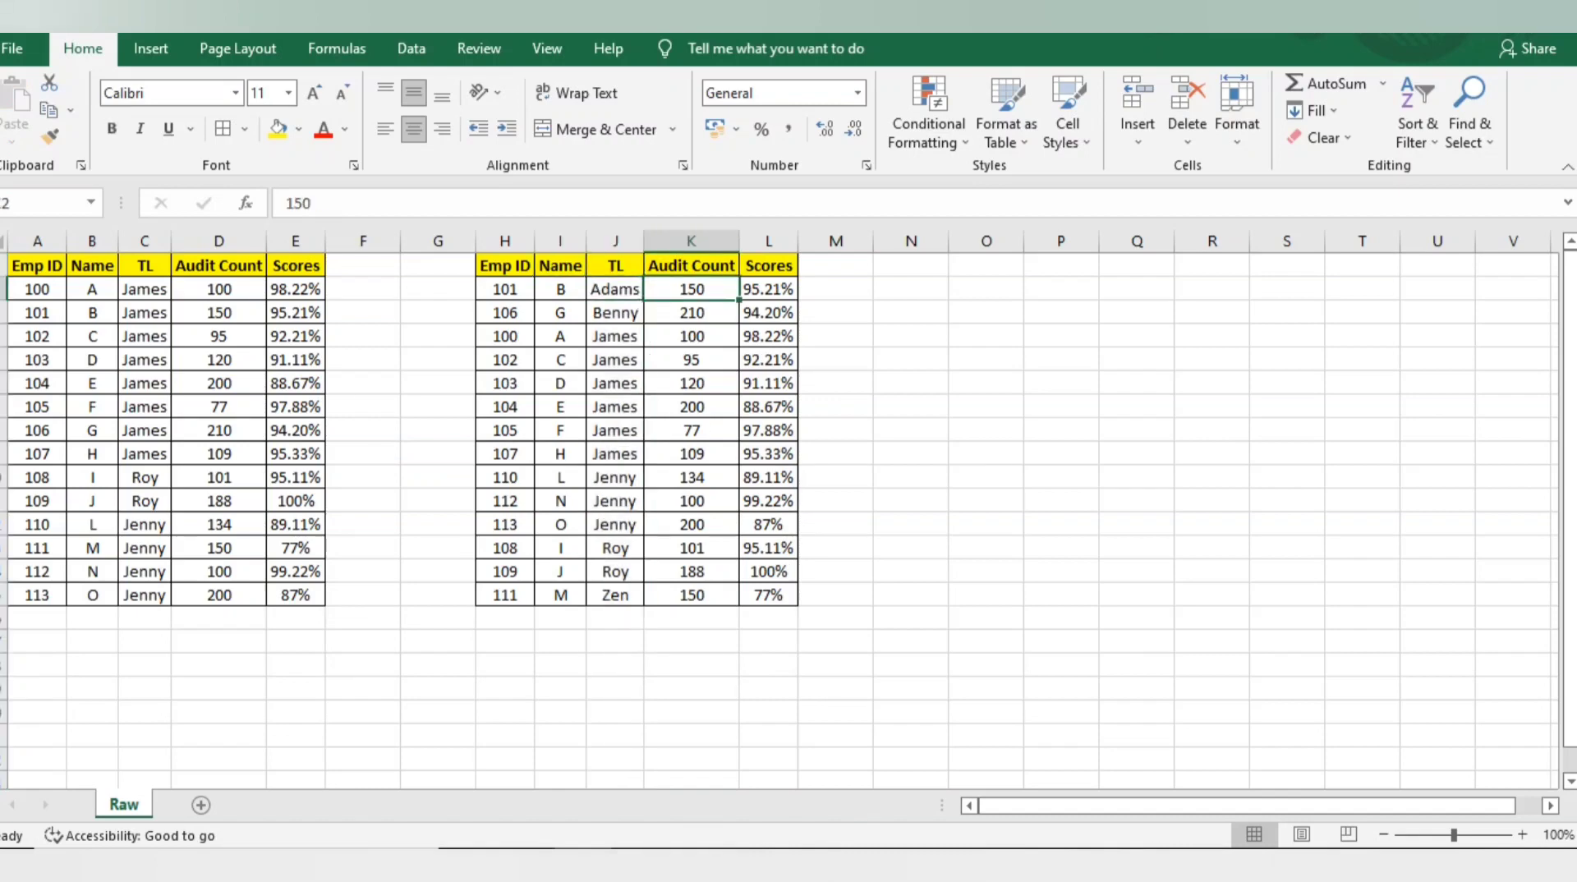
{"action": "key", "text": "ctrl+Left"}
{"action": "key", "text": "ctrl+Left"}
{"action": "key", "text": "ctrl+Right"}
{"action": "key", "text": "ctrl+c"}
{"action": "key", "text": "ctrl+Left"}
{"action": "key", "text": "ctrl+Left"}
{"action": "key", "text": "Down"}
{"action": "key", "text": "ctrl+Right"}
{"action": "key", "text": "Left"}
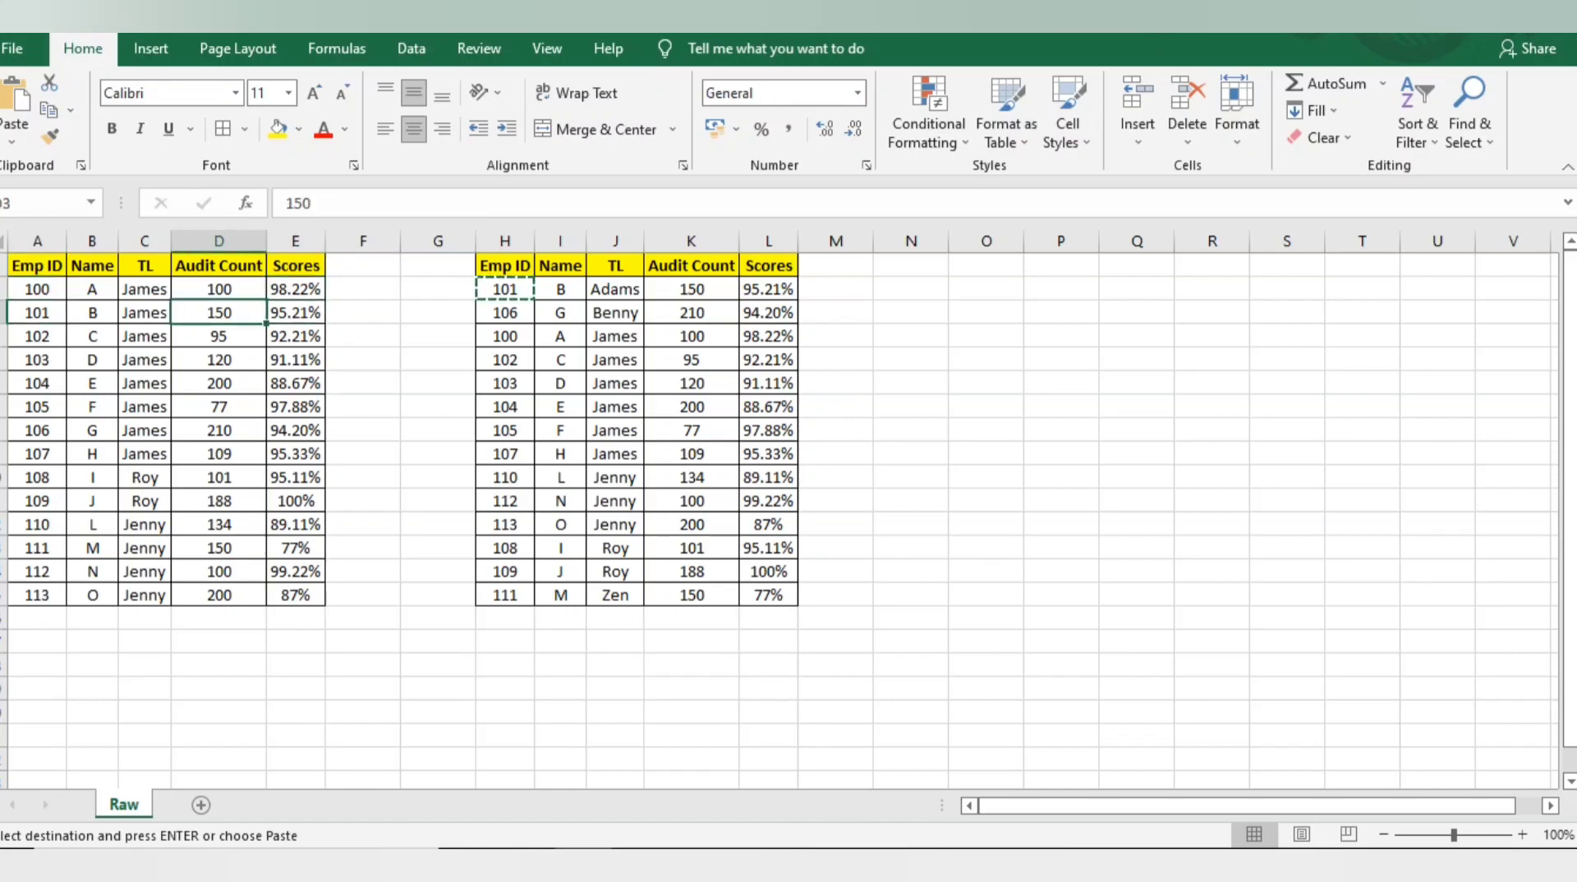
{"action": "key", "text": "Right"}
{"action": "key", "text": "ctrl+Right"}
{"action": "key", "text": "ctrl+Right"}
{"action": "key", "text": "Left"}
{"action": "key", "text": "Up"}
{"action": "key", "text": "Right"}
{"action": "key", "text": "ctrl+Left"}
{"action": "key", "text": "ctrl+shift+Right"}
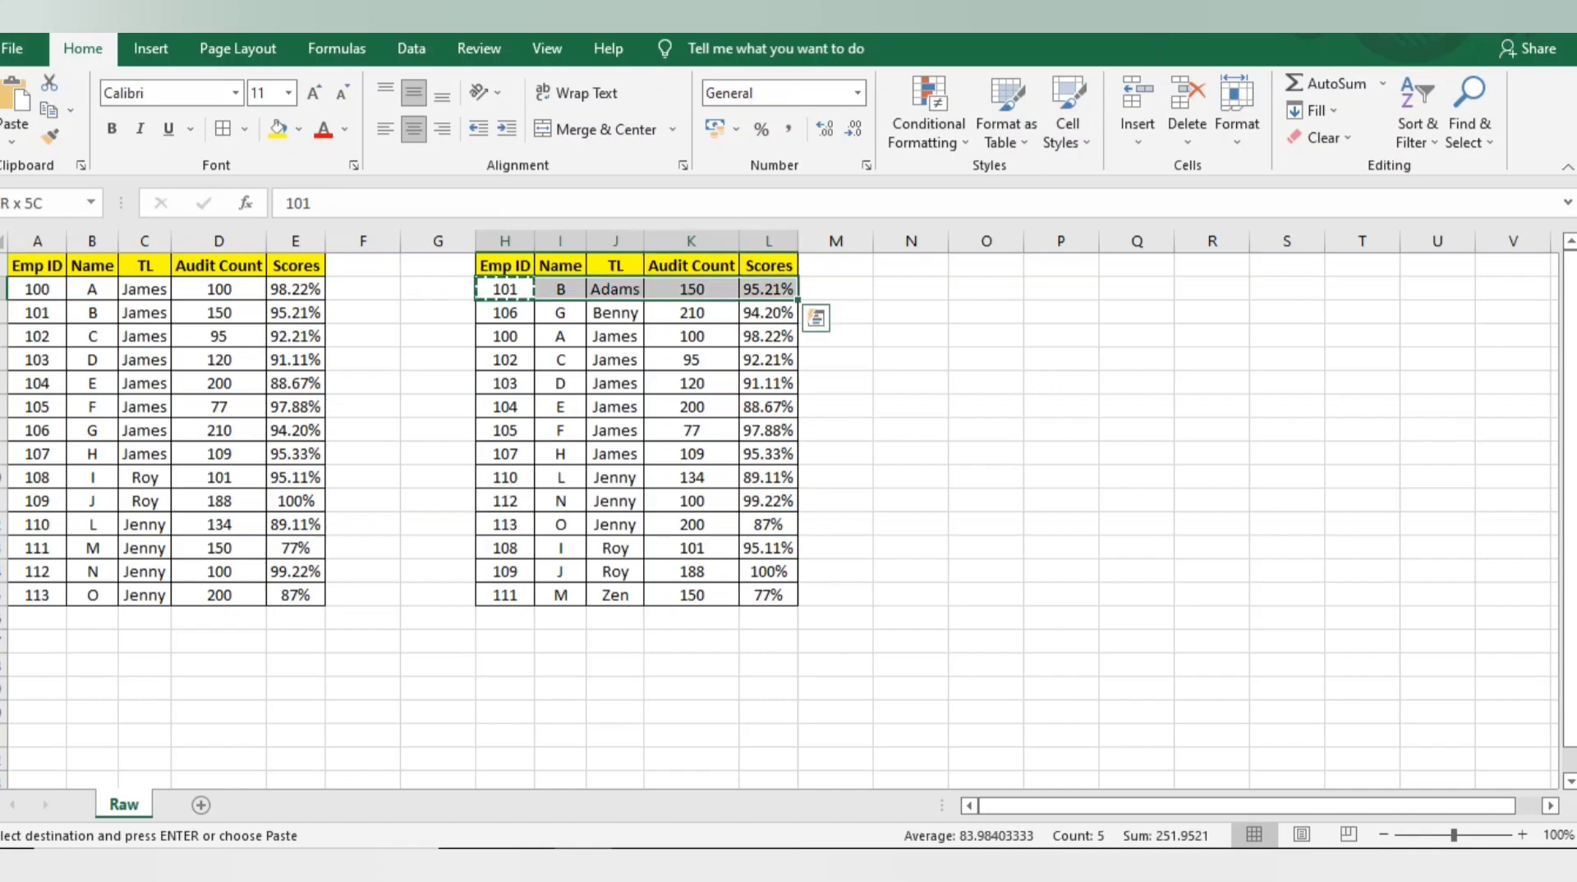
Cancel the pending copy and delete columns H to L, which hold the copied table sorted by TL.
{"action": "key", "text": "Up"}
{"action": "key", "text": "ctrl+shift+Down"}
{"action": "key", "text": "ctrl+shift+Right"}
{"action": "key", "text": "Left"}
{"action": "key", "text": "Right"}
{"action": "key", "text": "Right"}
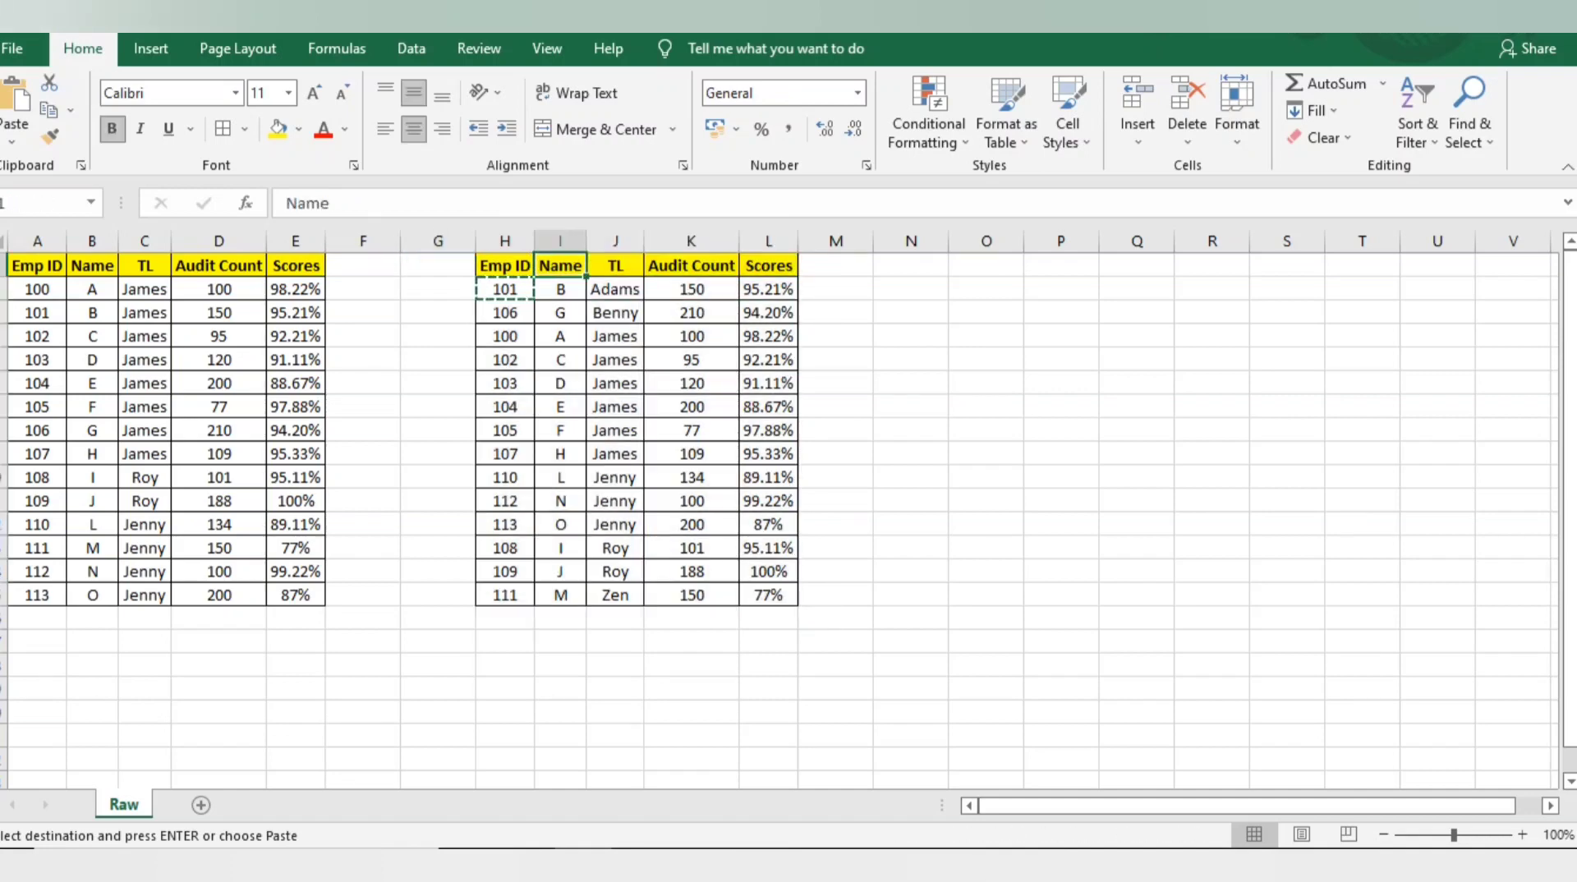
{"action": "left_click_drag", "start_coordinate": [504, 240], "coordinate": [768, 241]}
{"action": "key", "text": "Escape"}
{"action": "key", "text": "ctrl+minus"}
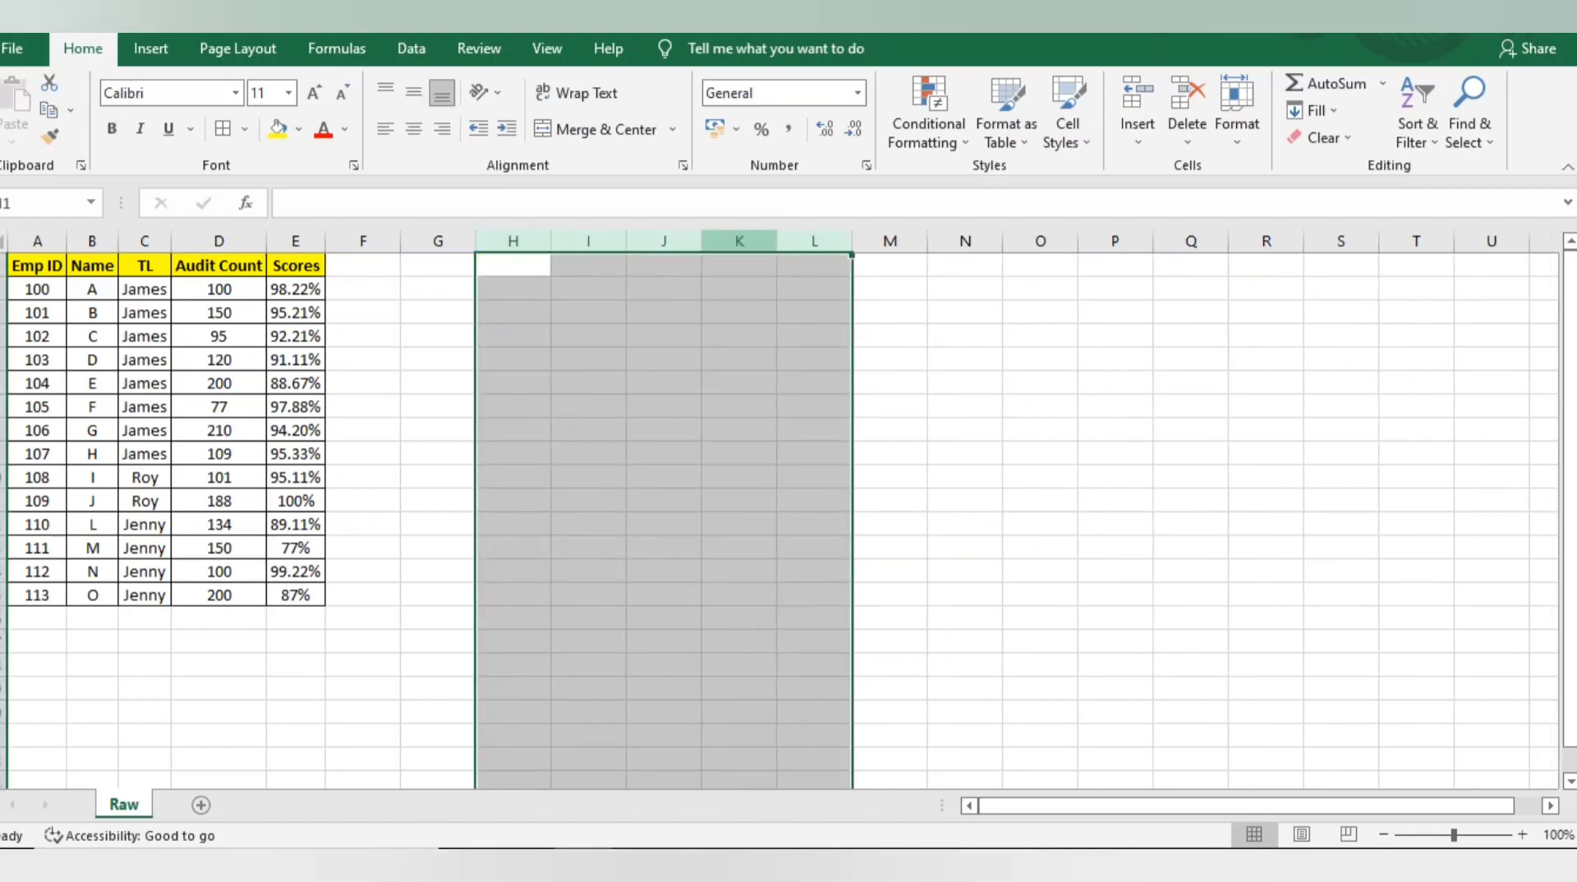
Try to copy the original employee table to cell I1.
{"action": "key", "text": "Left"}
{"action": "key", "text": "Left"}
{"action": "key", "text": "Left"}
{"action": "key", "text": "Left"}
{"action": "key", "text": "Left"}
{"action": "key", "text": "Left"}
{"action": "key", "text": "ctrl+shift+Down"}
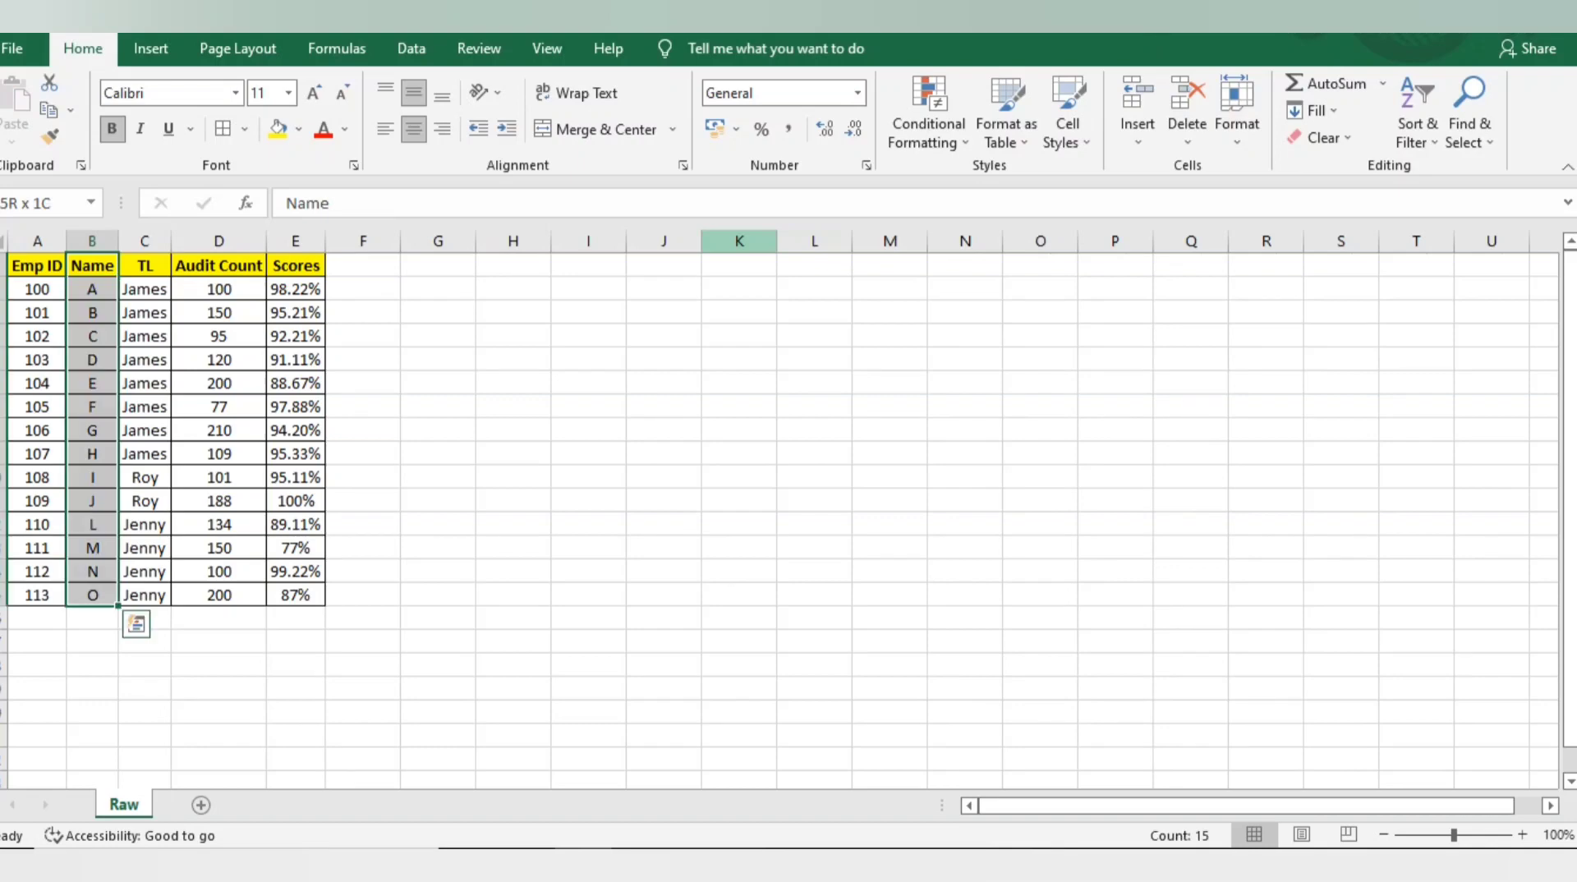
{"action": "key", "text": "Left"}
{"action": "key", "text": "ctrl+a"}
{"action": "key", "text": "ctrl+c"}
{"action": "key", "text": "Right"}
{"action": "key", "text": "Right"}
{"action": "key", "text": "Right"}
{"action": "key", "text": "Right"}
{"action": "key", "text": "Right"}
{"action": "key", "text": "Right"}
{"action": "key", "text": "Right"}
{"action": "key", "text": "Right"}
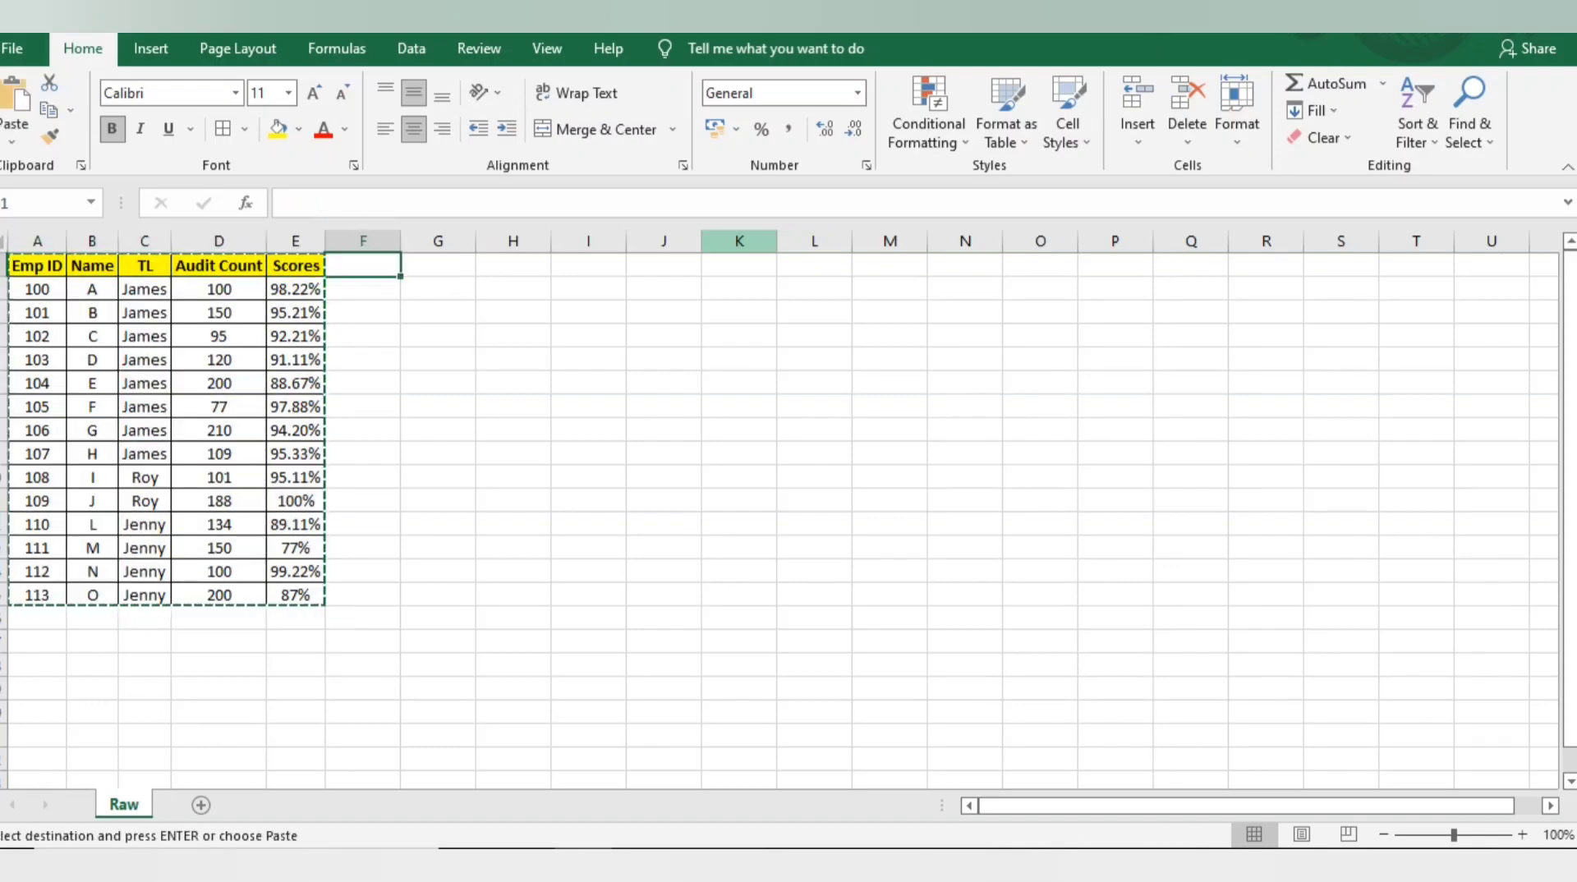
{"action": "key", "text": "ctrl+c"}
{"action": "key", "text": "ctrl+v"}
Copy the whole original table A1:E15 and paste it starting at cell I1.
{"action": "key", "text": "ctrl+Left"}
{"action": "key", "text": "ctrl+a"}
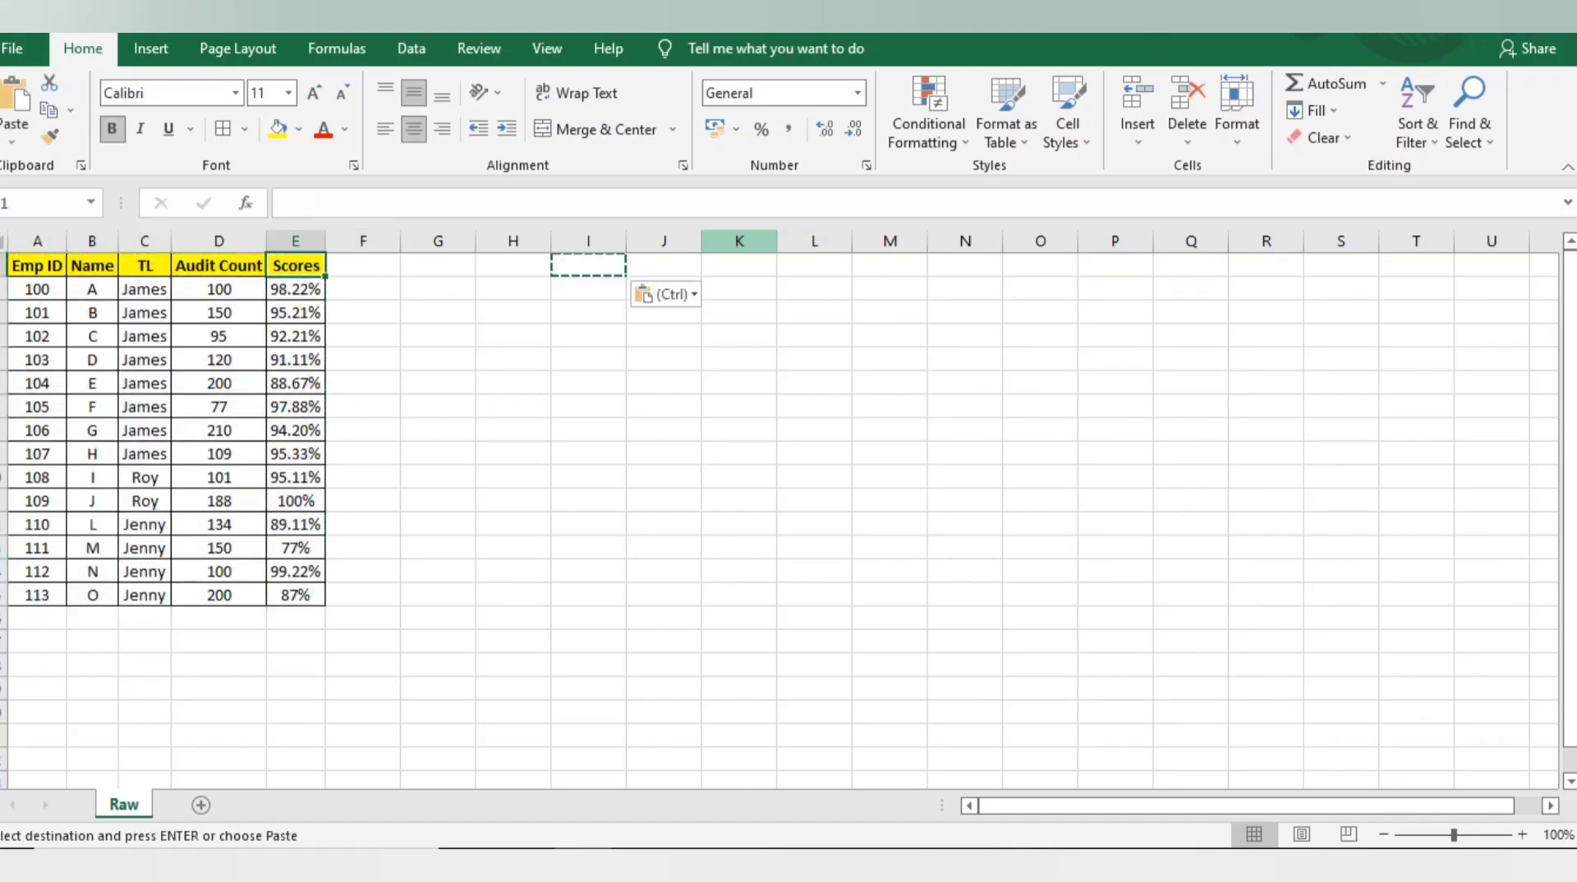
{"action": "key", "text": "ctrl+c"}
{"action": "key", "text": "Right"}
{"action": "key", "text": "Right"}
{"action": "key", "text": "Right"}
{"action": "key", "text": "Right"}
{"action": "key", "text": "ctrl+v"}
{"action": "key", "text": "Left"}
{"action": "key", "text": "Right"}
Compare the sort options offered for the numeric Scores column M with those for the text TL column K.
{"action": "left_click", "coordinate": [890, 240]}
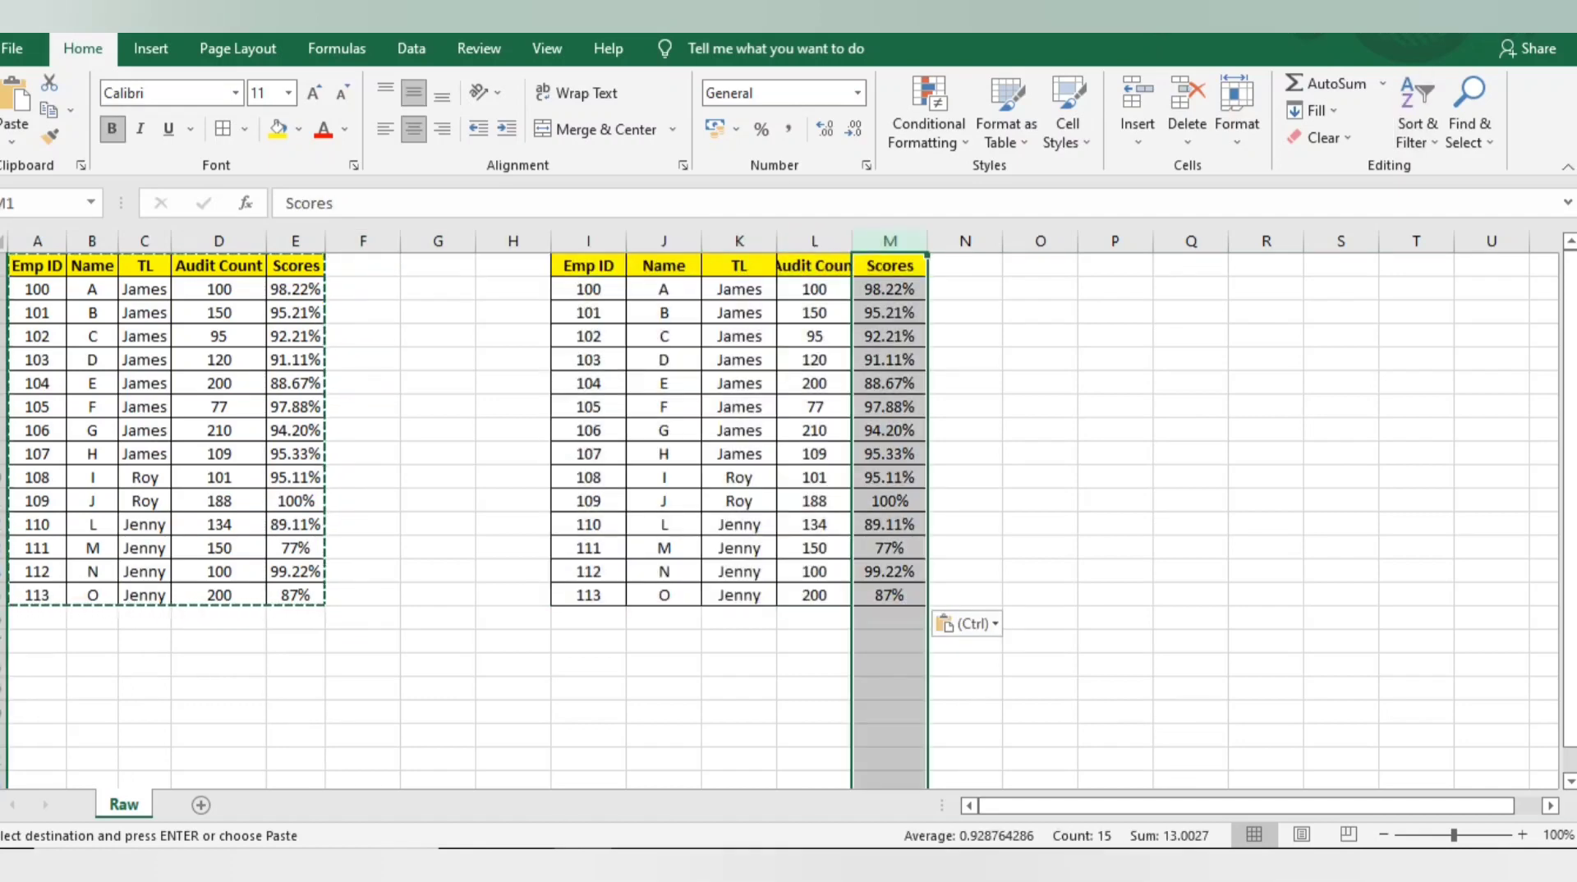
{"action": "left_click", "coordinate": [1418, 115]}
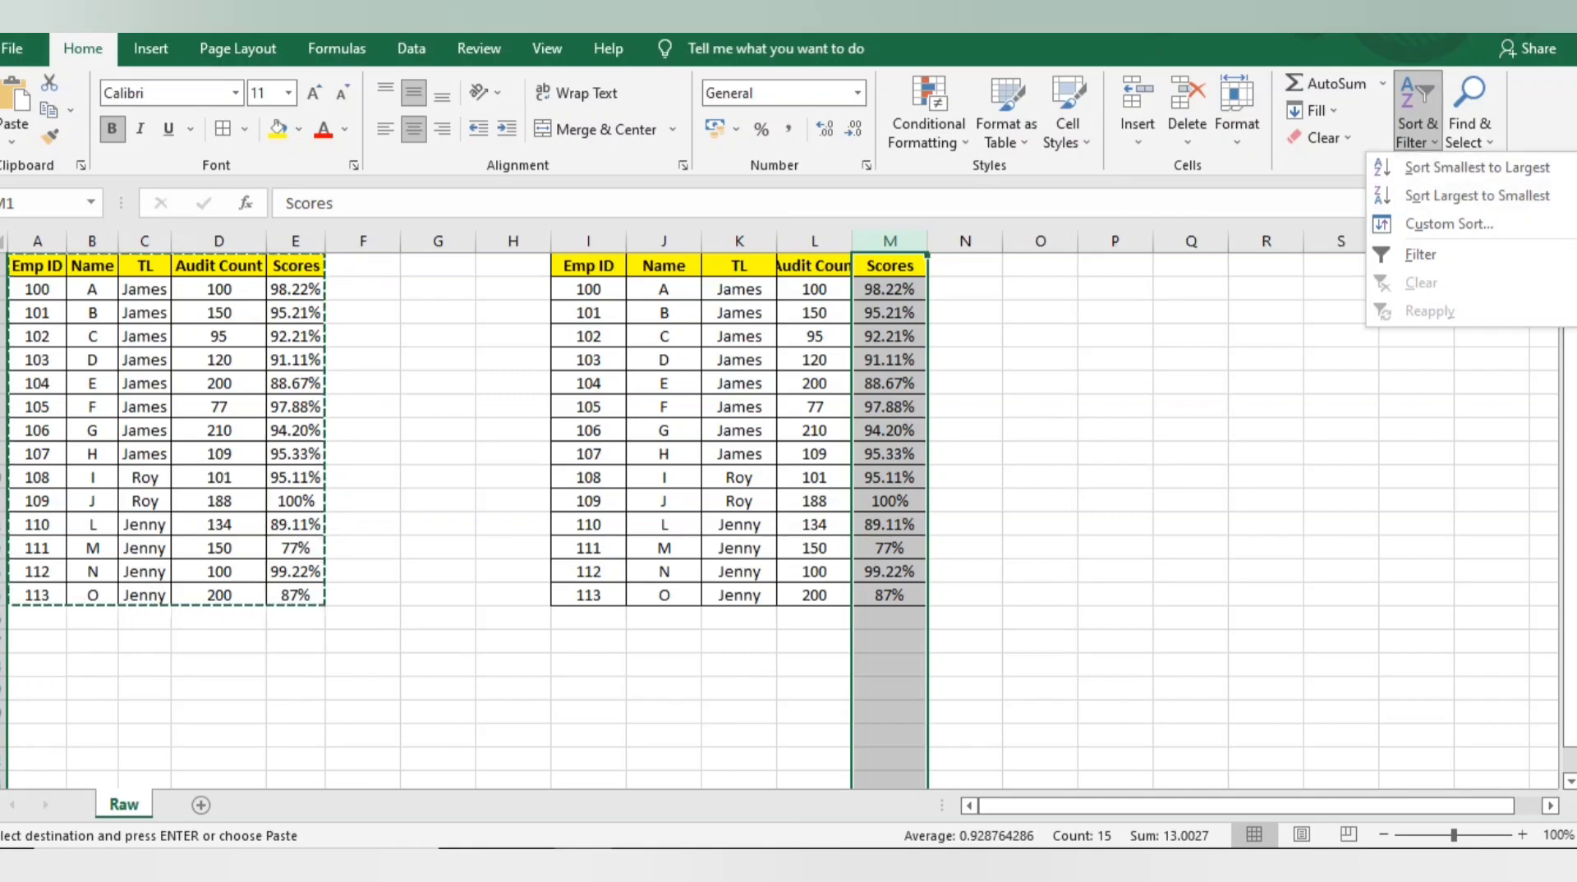
{"action": "key", "text": "Escape"}
{"action": "left_click", "coordinate": [738, 241]}
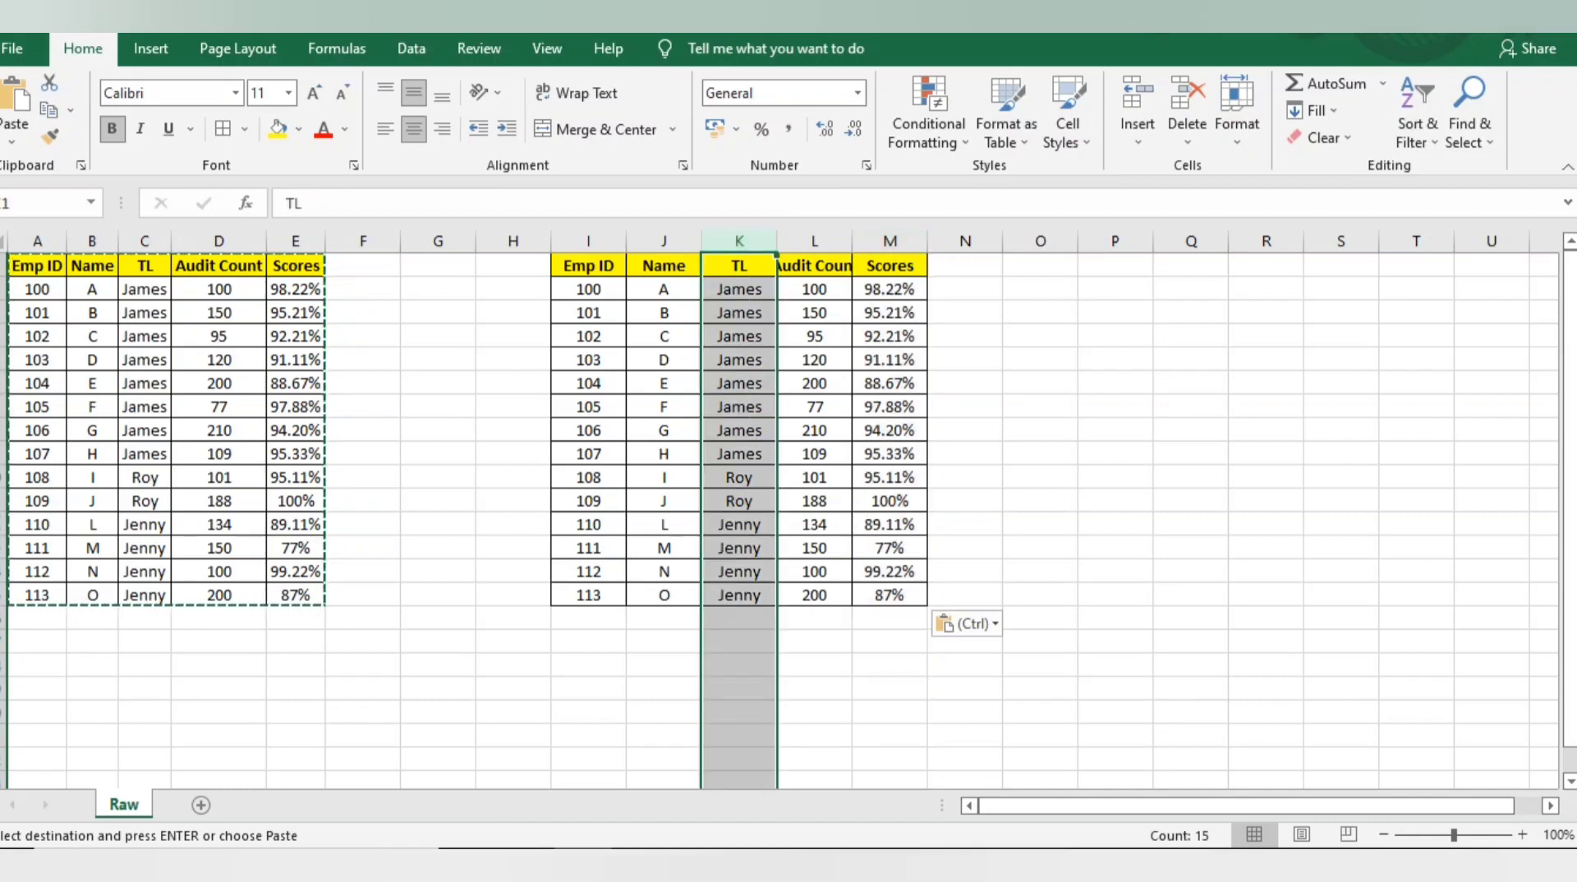
{"action": "left_click", "coordinate": [1417, 123]}
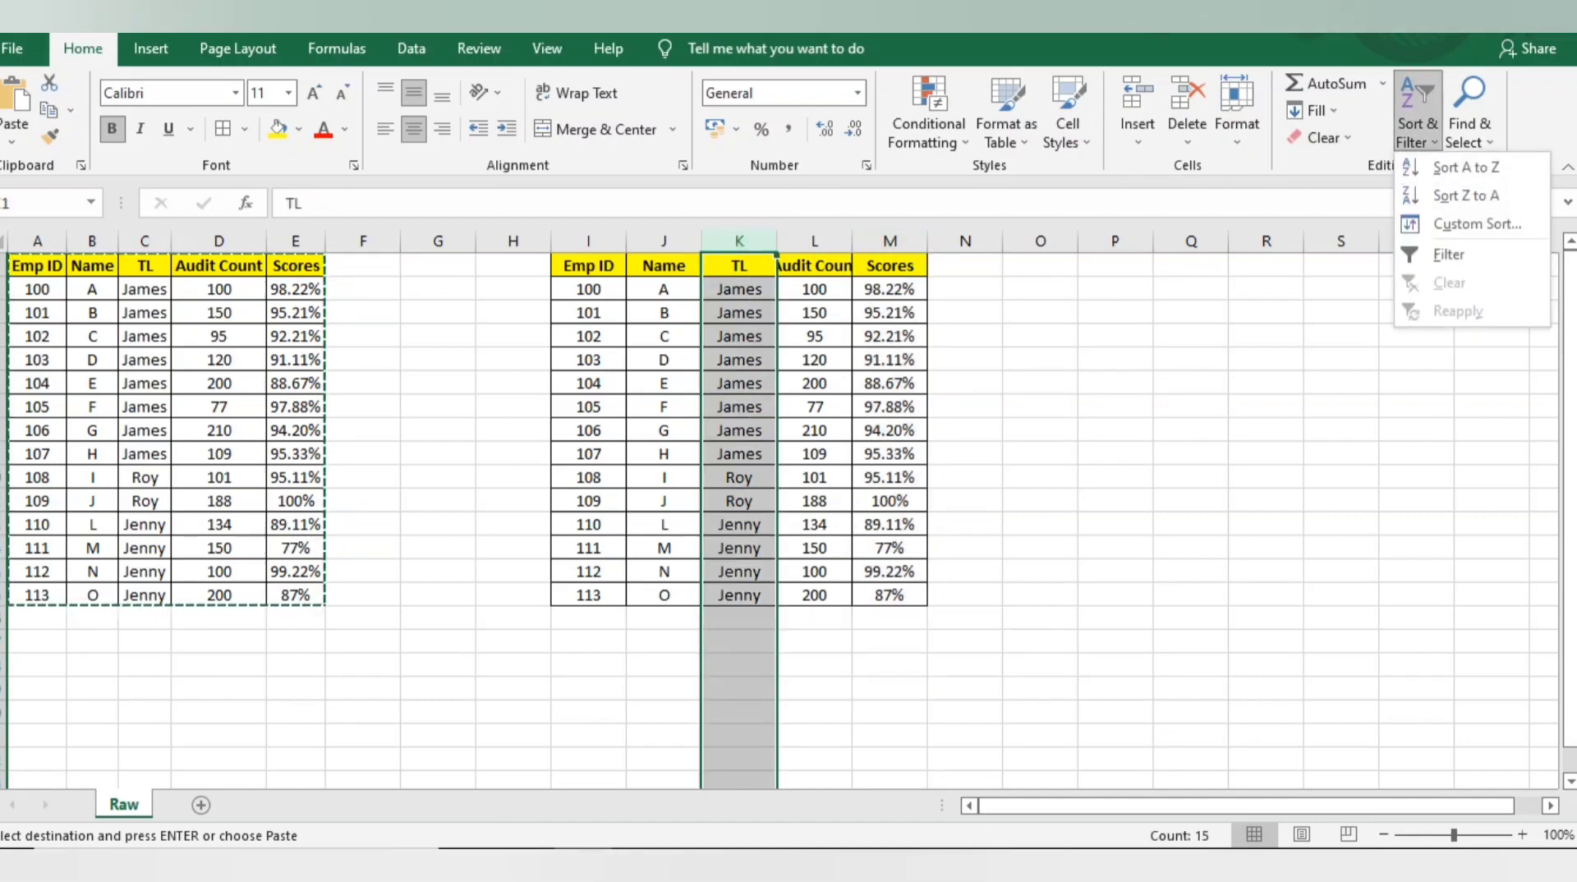
Sort the copied table largest to smallest by its Scores column M, expanding the selection to the adjacent data.
{"action": "left_click", "coordinate": [888, 240]}
{"action": "left_click", "coordinate": [889, 240]}
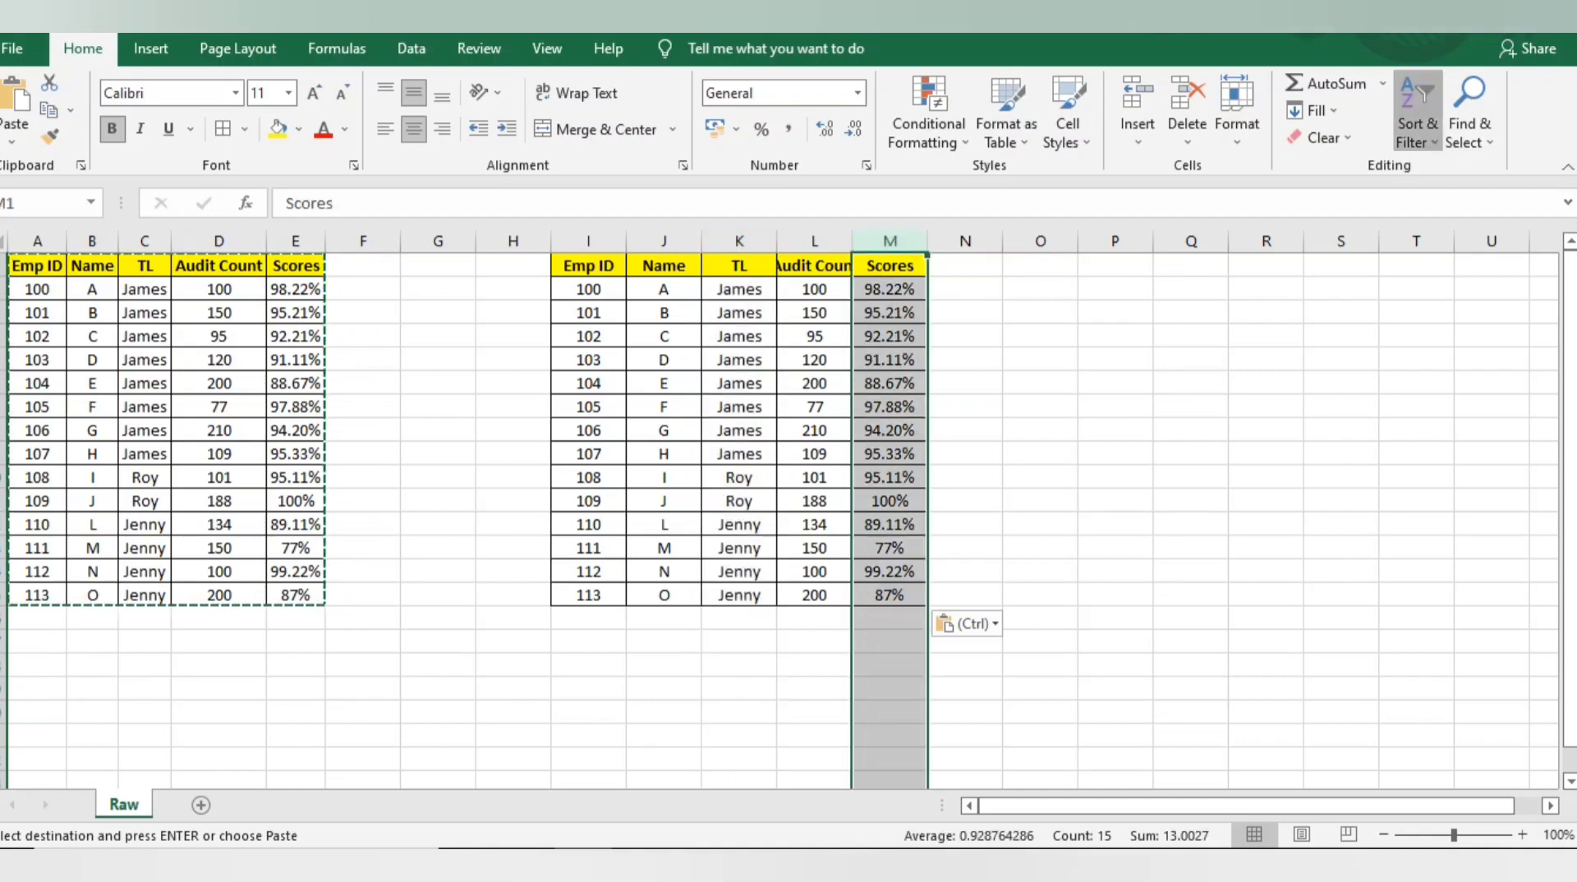
{"action": "left_click", "coordinate": [1418, 115]}
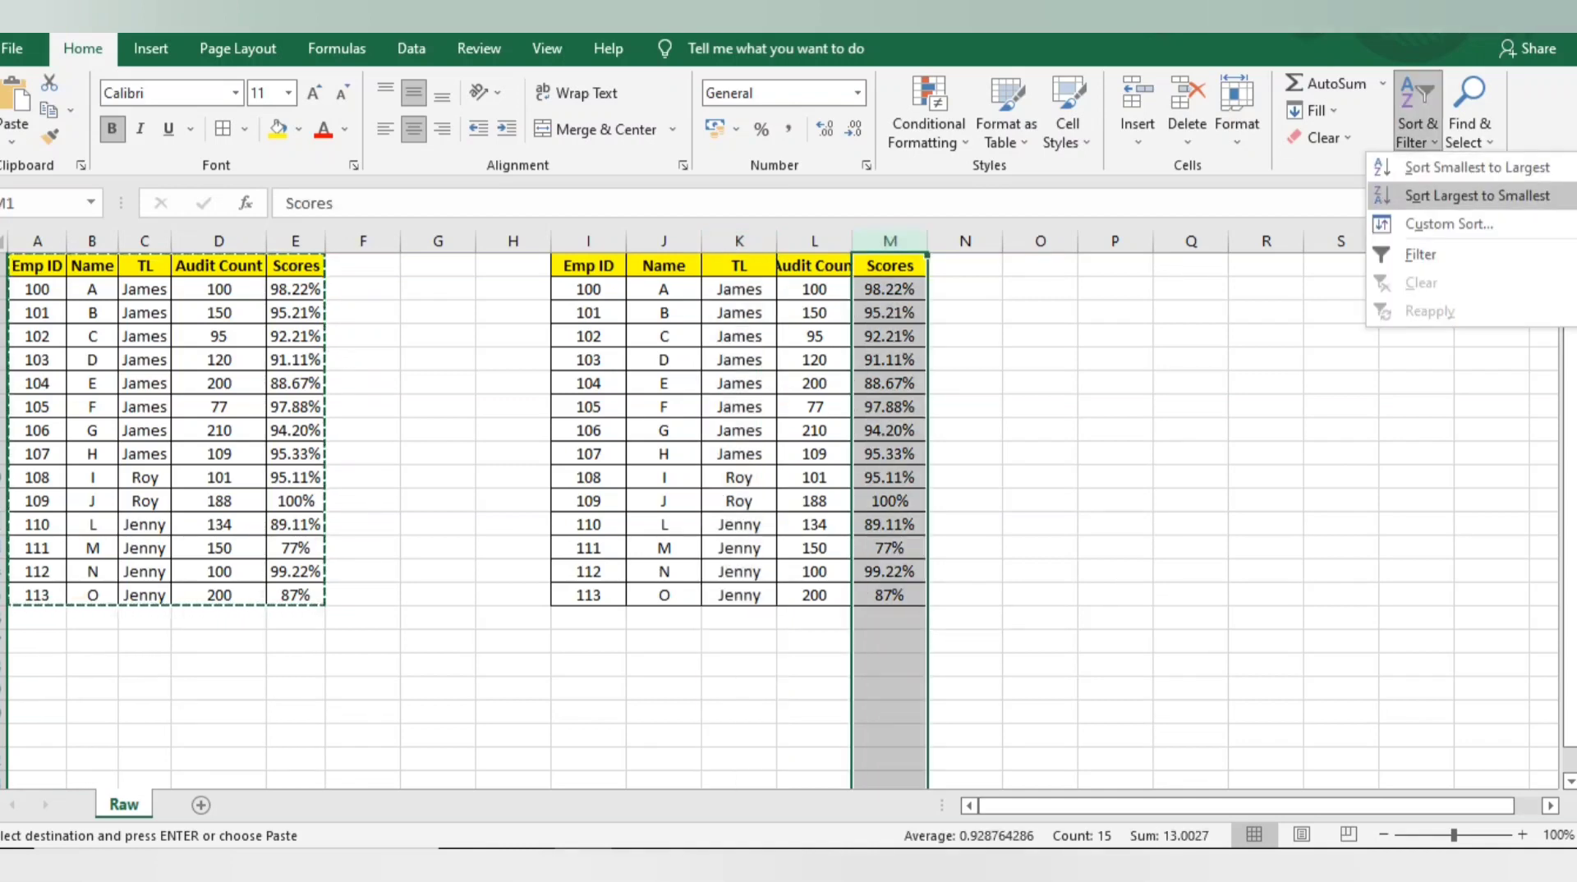
{"action": "left_click", "coordinate": [1477, 196]}
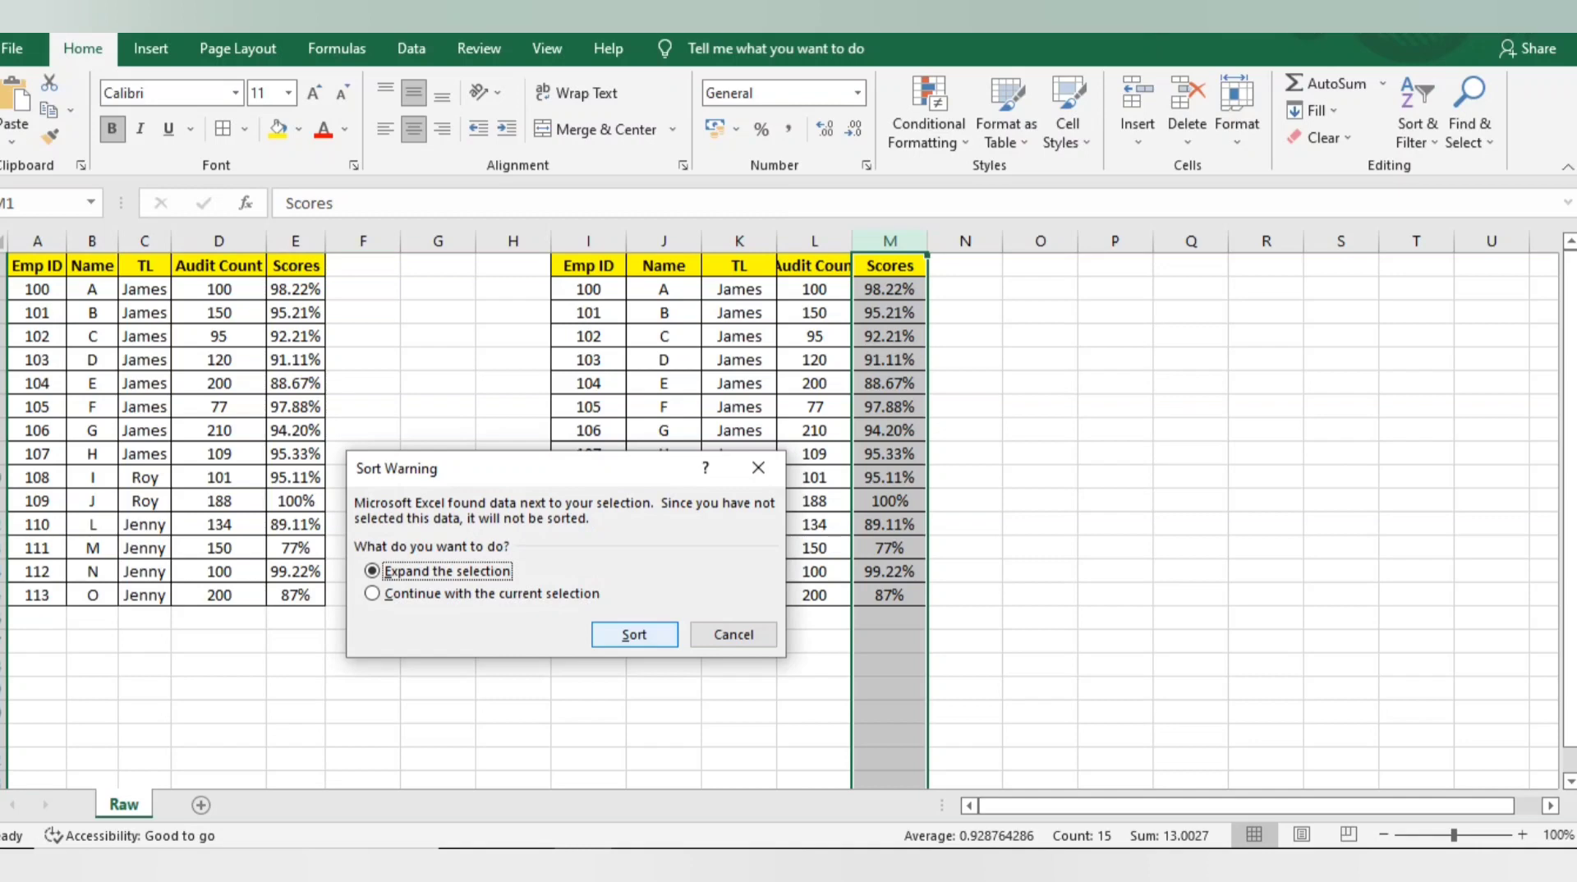
{"action": "key", "text": "Return"}
Find the original table's row that matches the sorted copy's first data row and select A11:E11.
{"action": "left_click", "coordinate": [814, 266]}
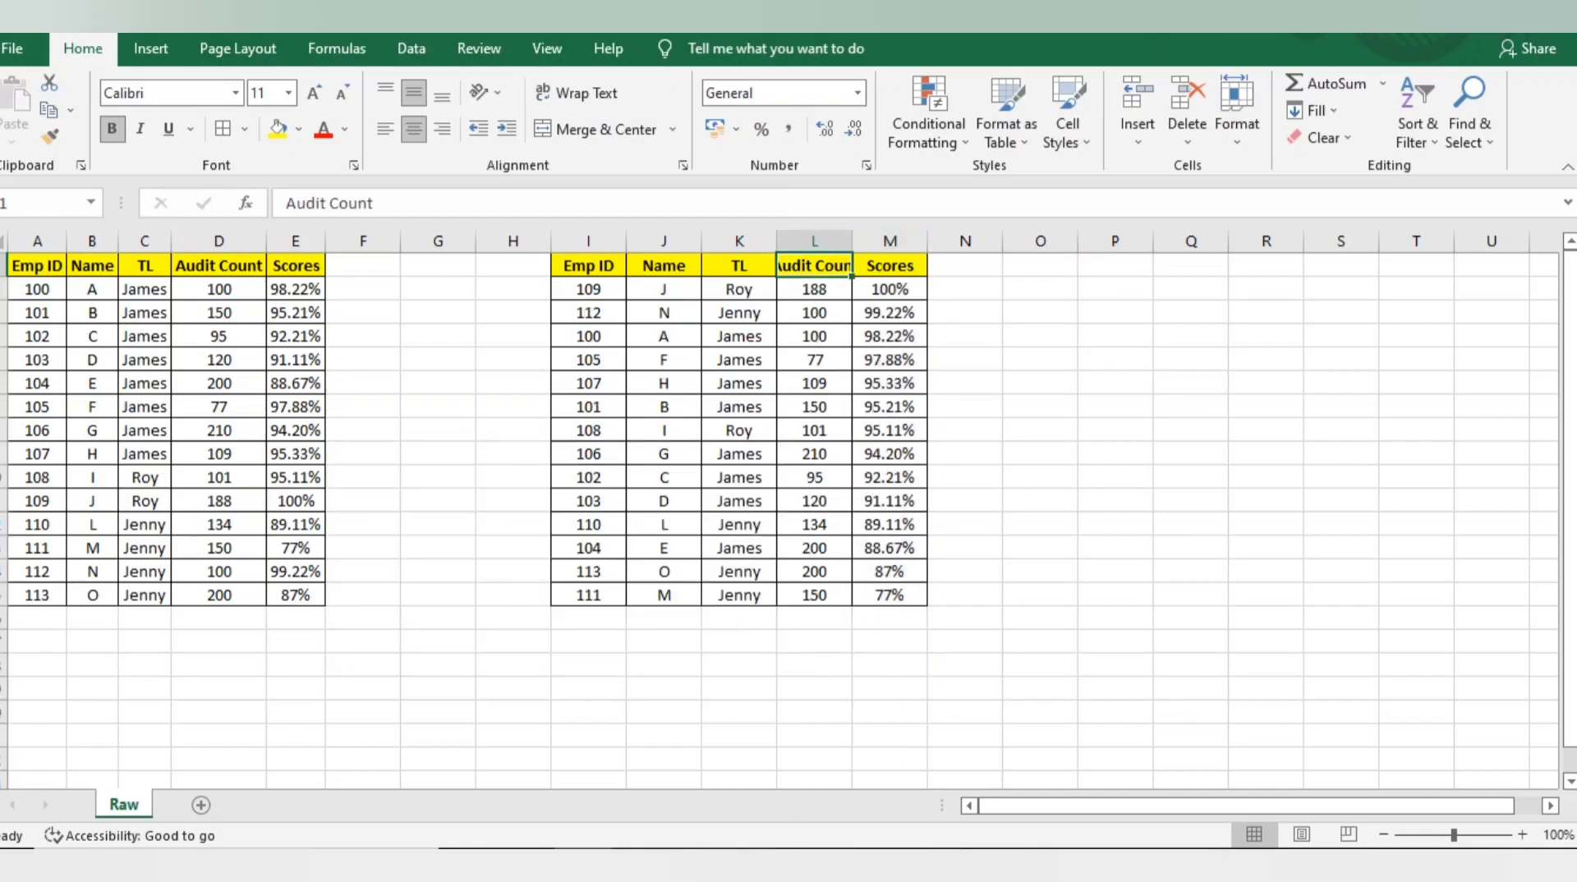
{"action": "left_click", "coordinate": [588, 265]}
{"action": "key", "text": "Down"}
{"action": "key", "text": "ctrl+Left"}
{"action": "key", "text": "ctrl+Left"}
{"action": "key", "text": "ctrl+Down"}
{"action": "key", "text": "Up"}
{"action": "key", "text": "Up"}
{"action": "key", "text": "Up"}
{"action": "key", "text": "Up"}
{"action": "key", "text": "shift+ctrl+Right"}
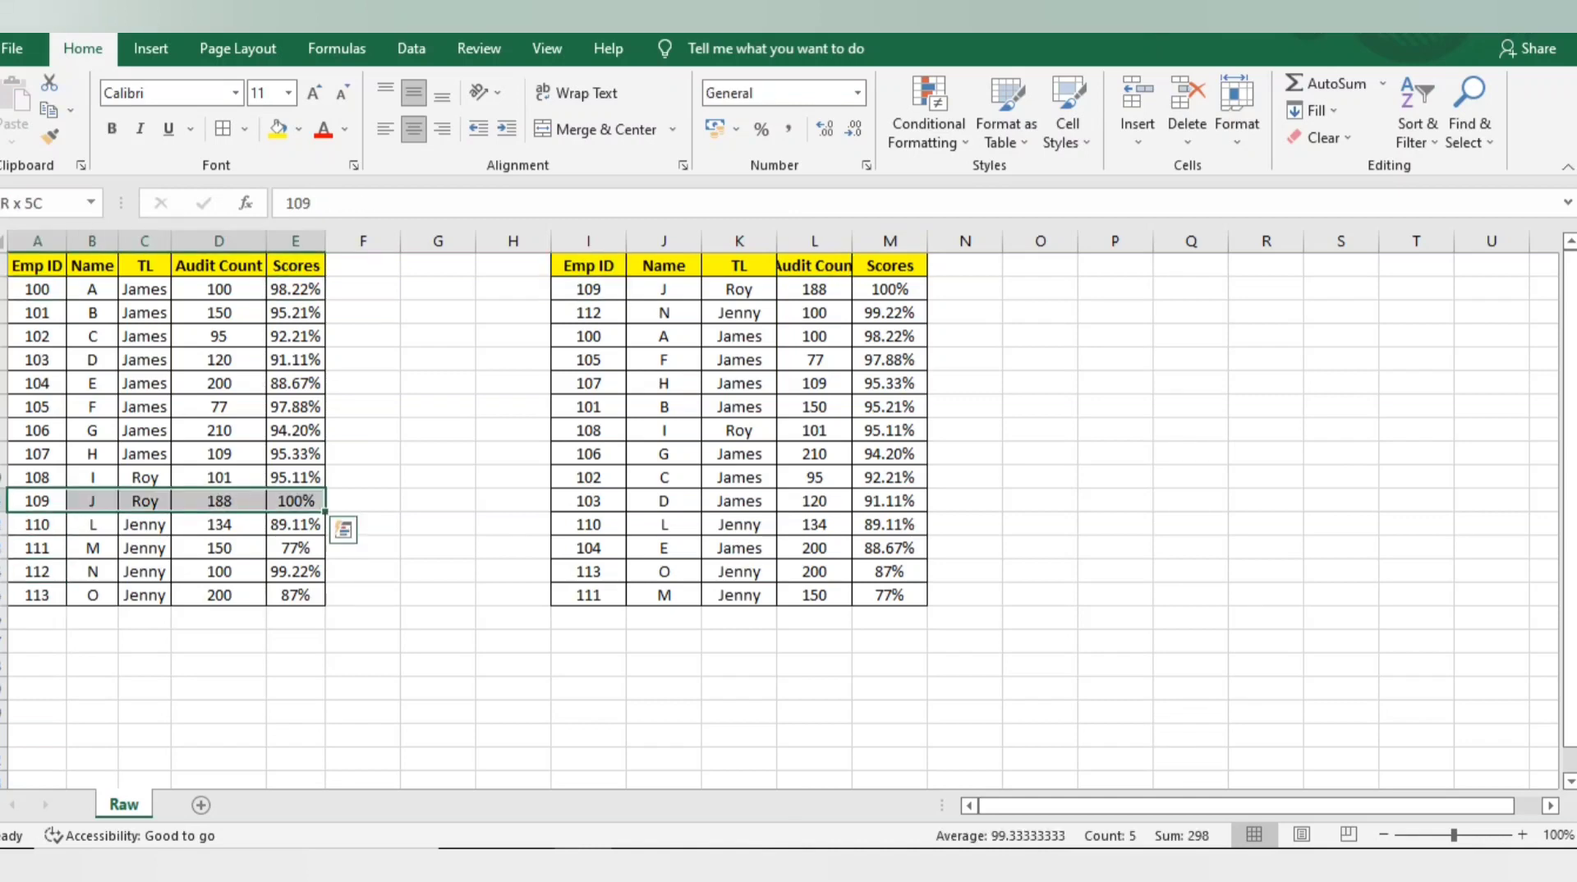
Check the TL, Audit Count and Scores values in original row 11 against the sorted copy's first data row.
{"action": "key", "text": "Right"}
{"action": "key", "text": "Right"}
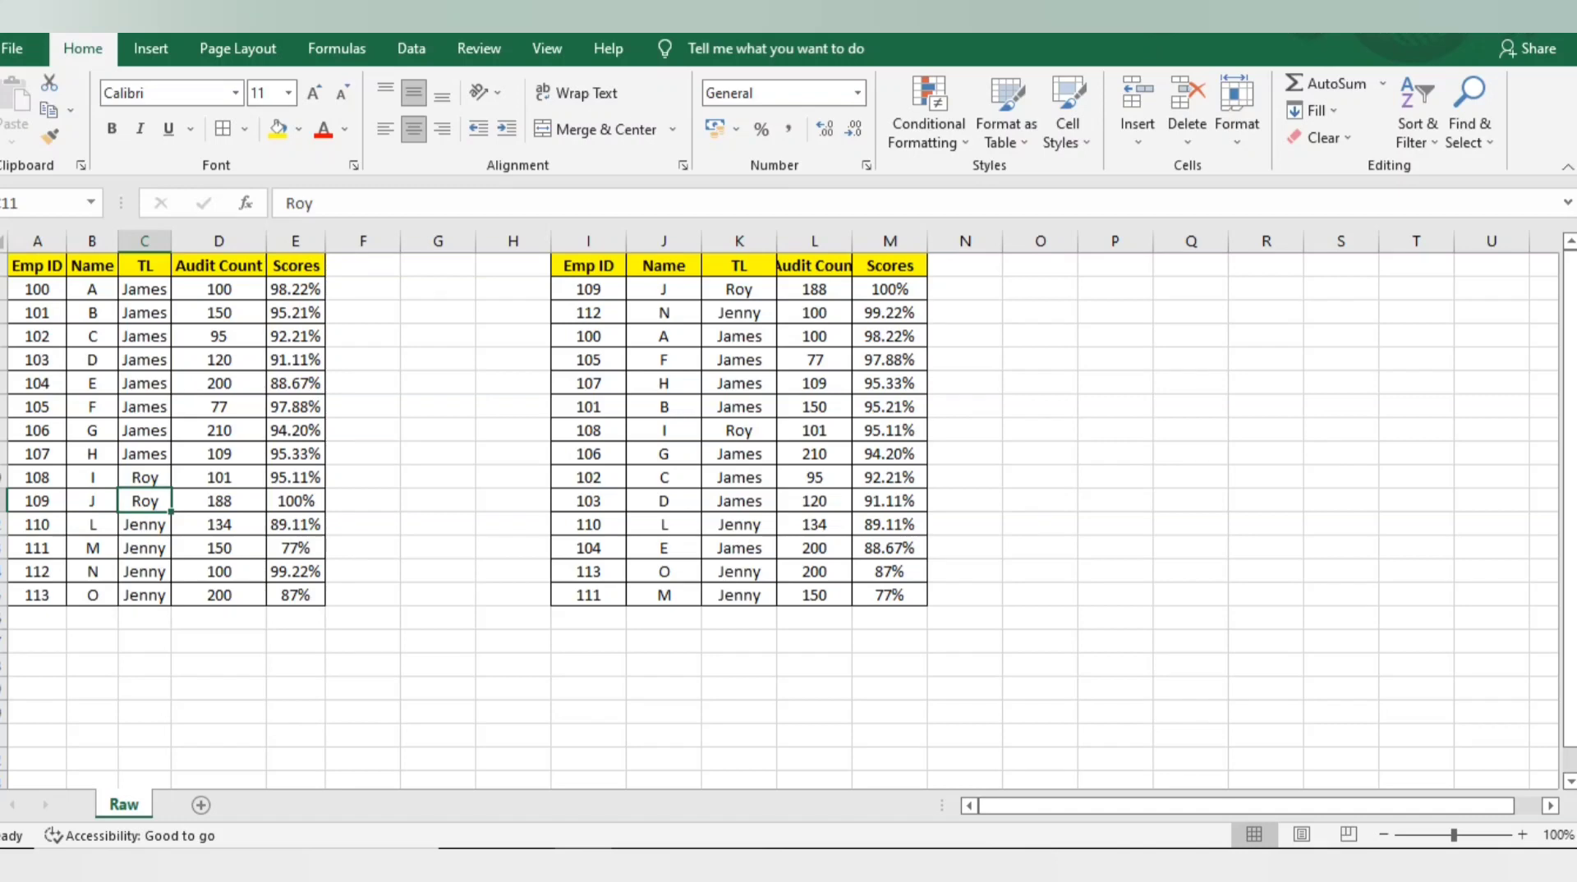
{"action": "key", "text": "Left"}
{"action": "key", "text": "Right"}
{"action": "key", "text": "Right"}
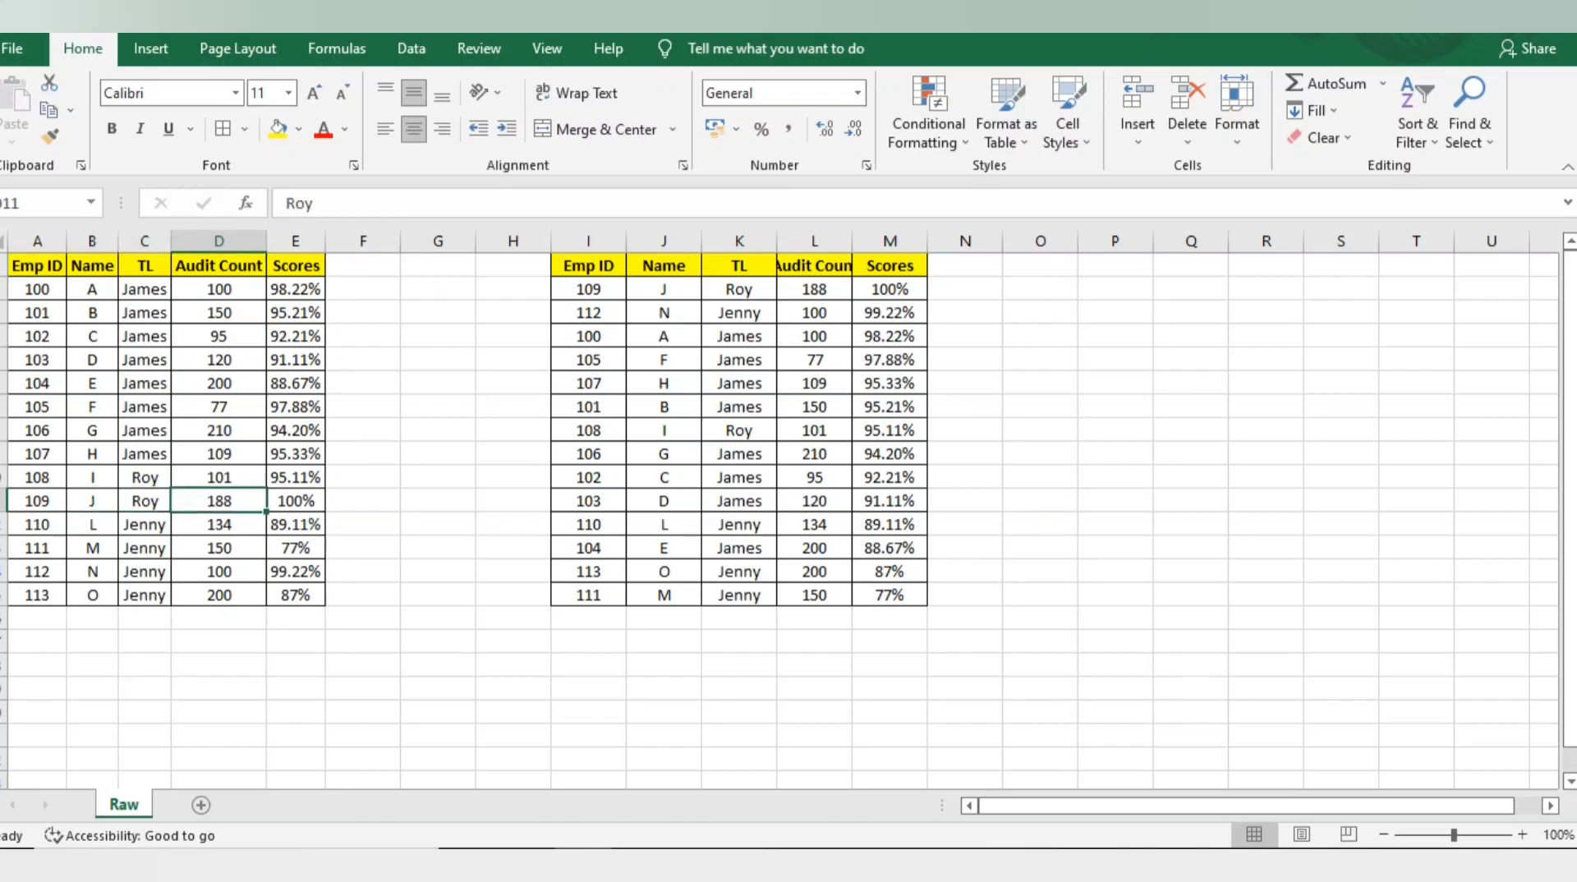
{"action": "key", "text": "ctrl+Right"}
{"action": "key", "text": "ctrl+Right"}
{"action": "key", "text": "ctrl+Right"}
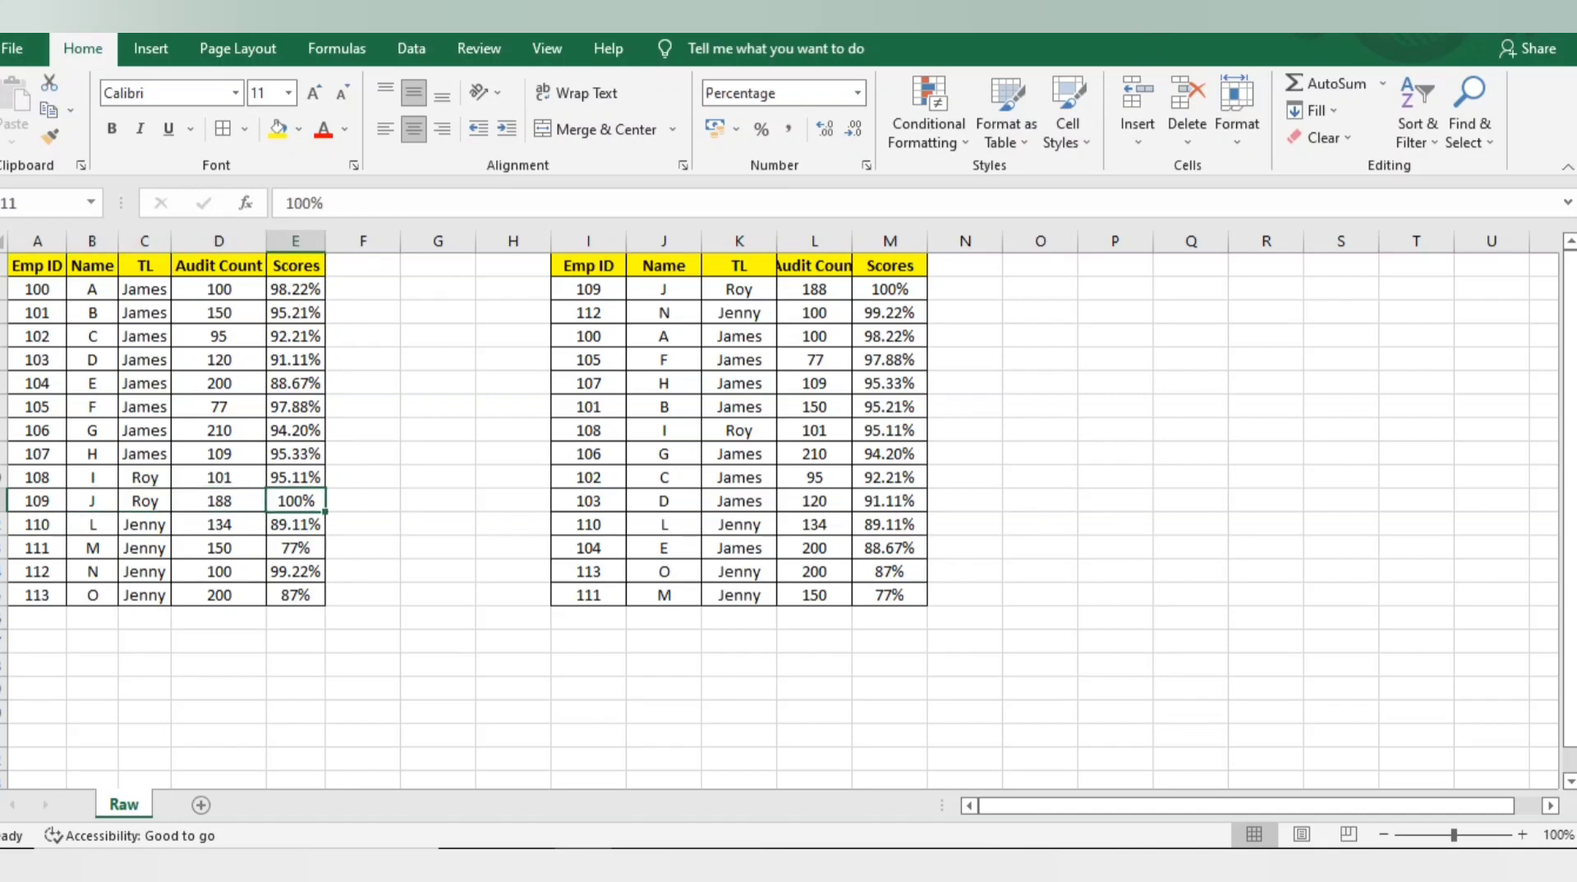
AutoFit the column widths of the sorted copy in columns I to M.
{"action": "key", "text": "ctrl+Up"}
{"action": "key", "text": "ctrl+a"}
{"action": "key", "text": "alt+o"}
{"action": "key", "text": "c"}
{"action": "key", "text": "a"}
{"action": "key", "text": "Left"}
{"action": "key", "text": "Right"}
{"action": "key", "text": "Left"}
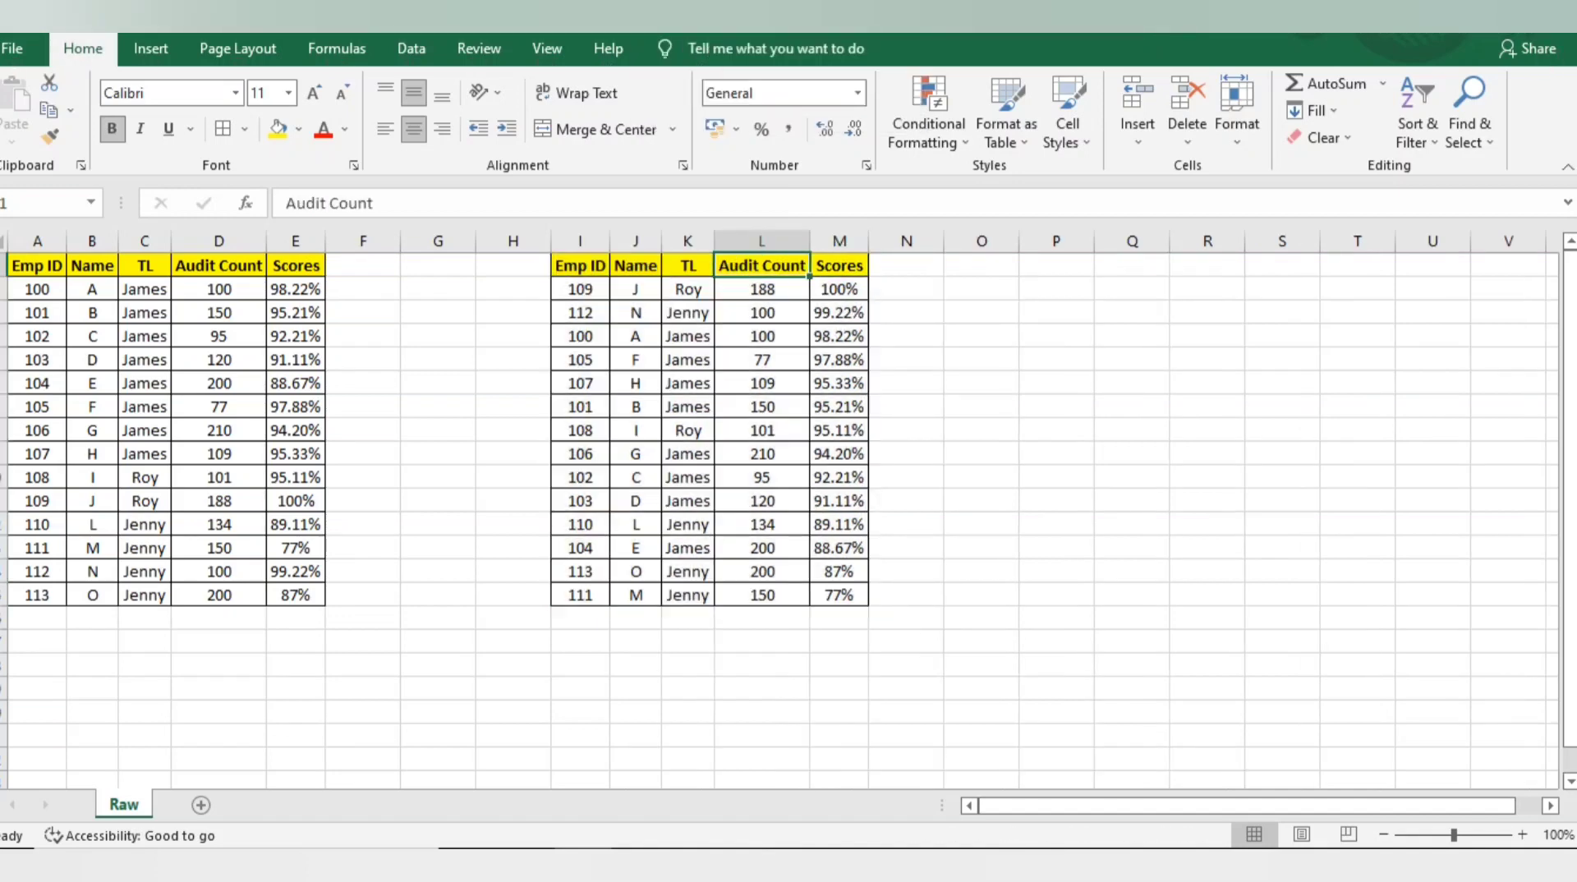
Delete columns I to N, removing the copy sorted by Scores.
{"action": "key", "text": "Right"}
{"action": "key", "text": "ctrl+space"}
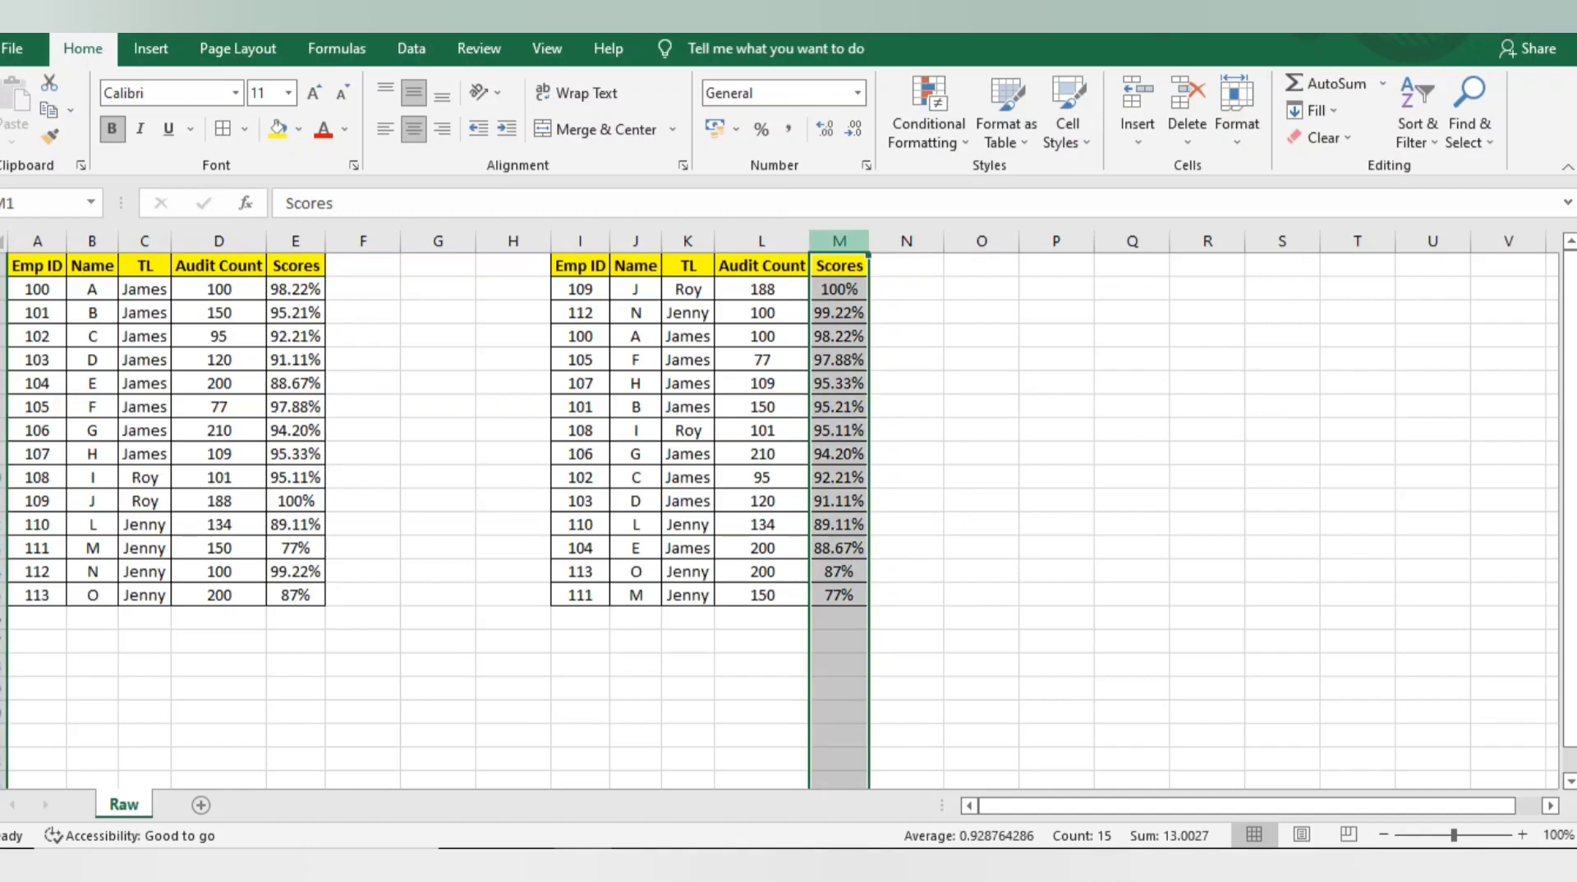
{"action": "left_click", "coordinate": [609, 241]}
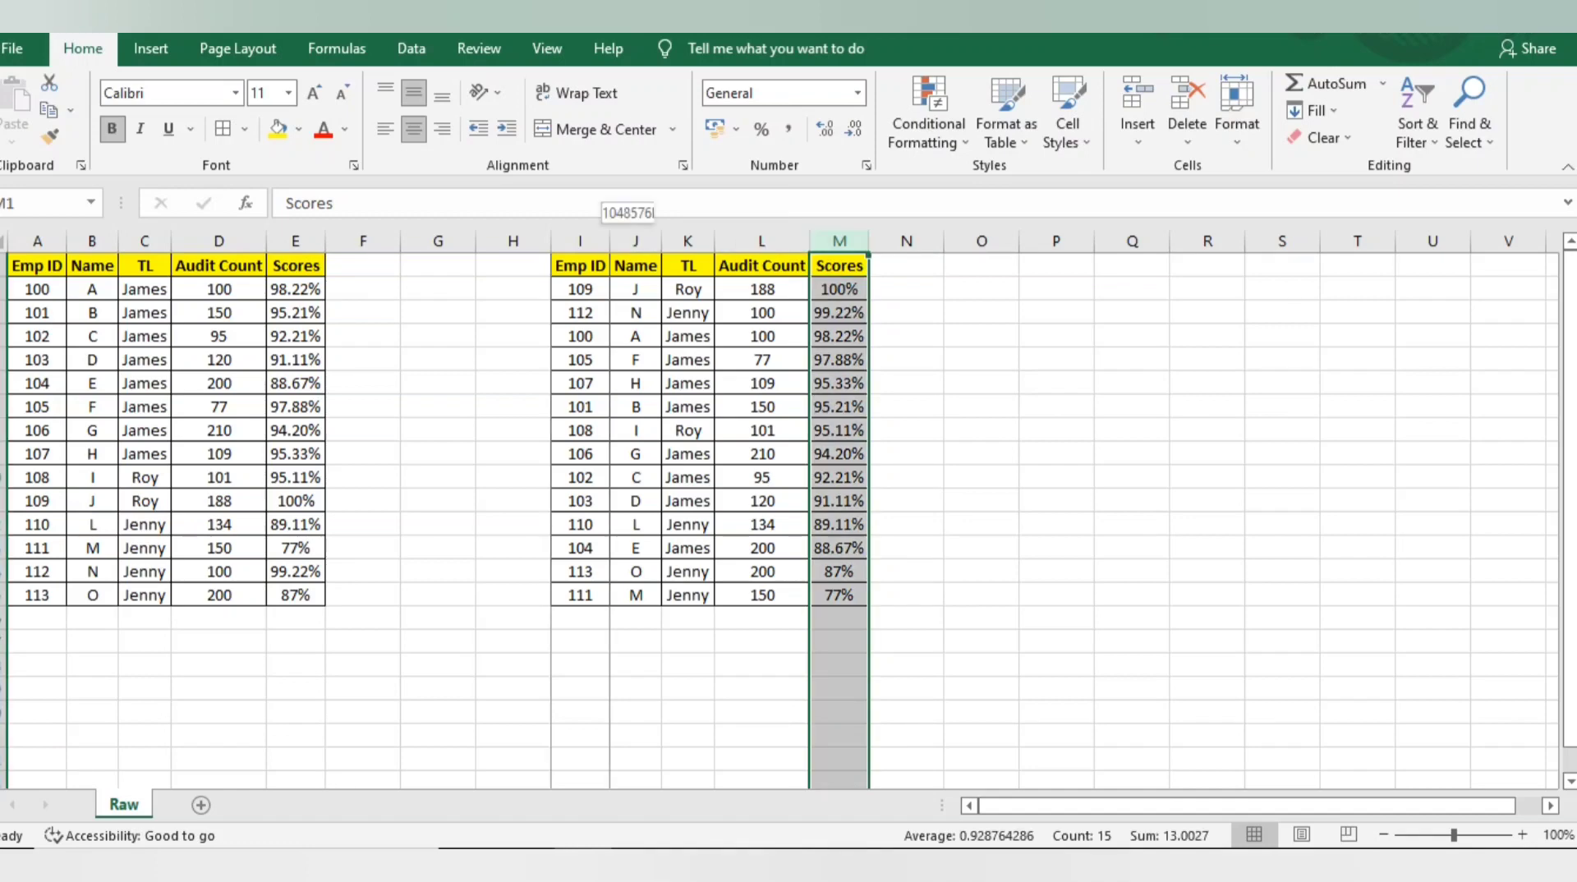
{"action": "left_click_drag", "start_coordinate": [580, 241], "coordinate": [910, 241]}
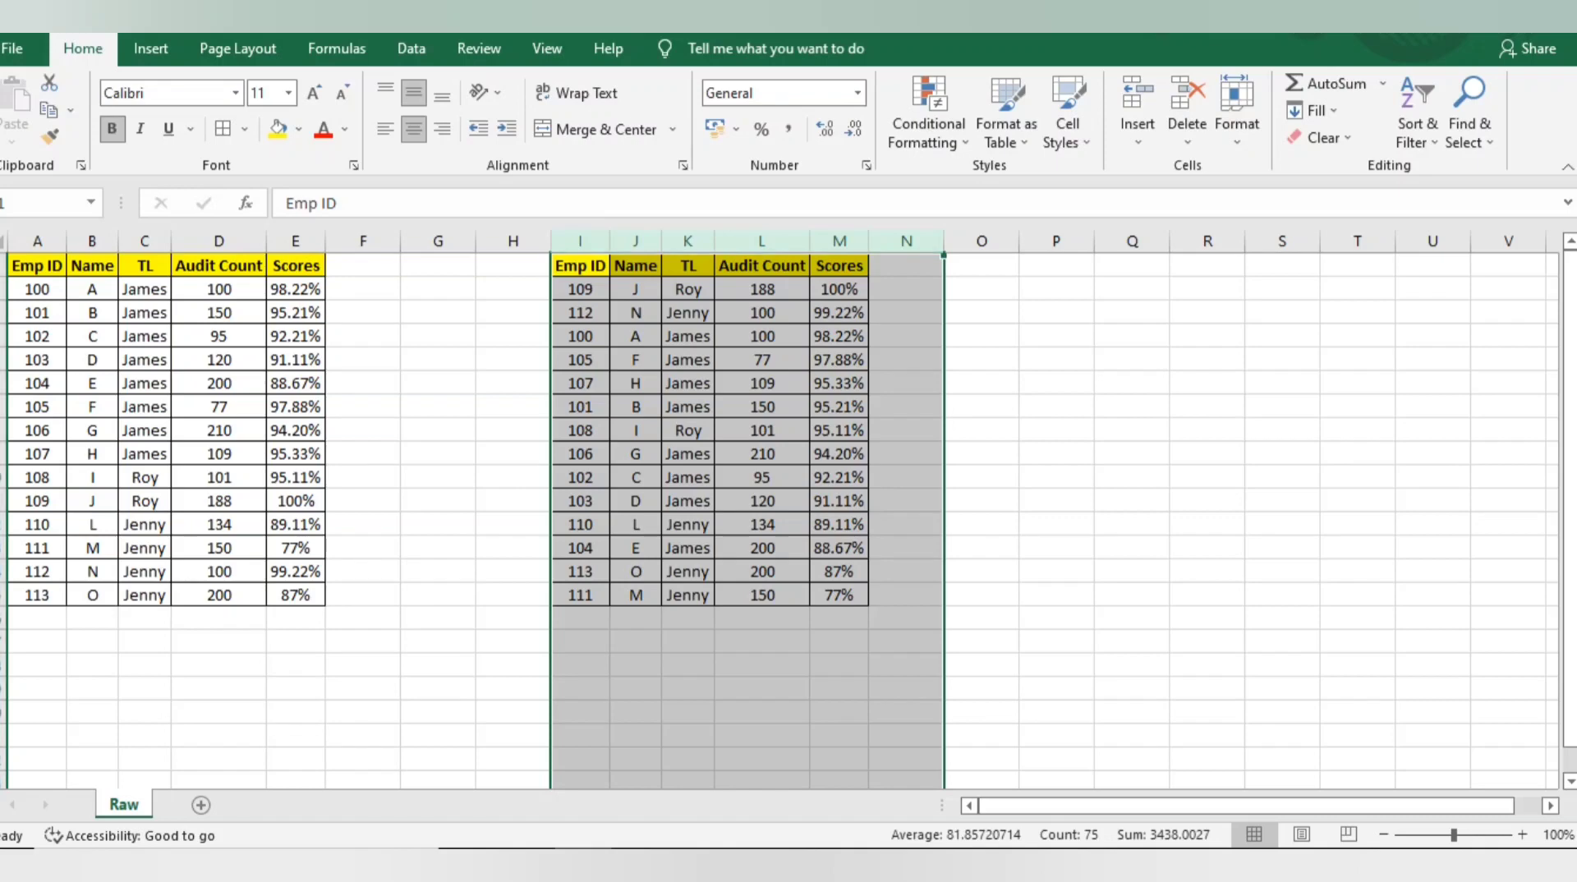
{"action": "key", "text": "ctrl+minus"}
Copy the whole original table again and paste it starting at cell J2.
{"action": "key", "text": "ctrl+Left"}
{"action": "key", "text": "ctrl+Left"}
{"action": "key", "text": "ctrl+c"}
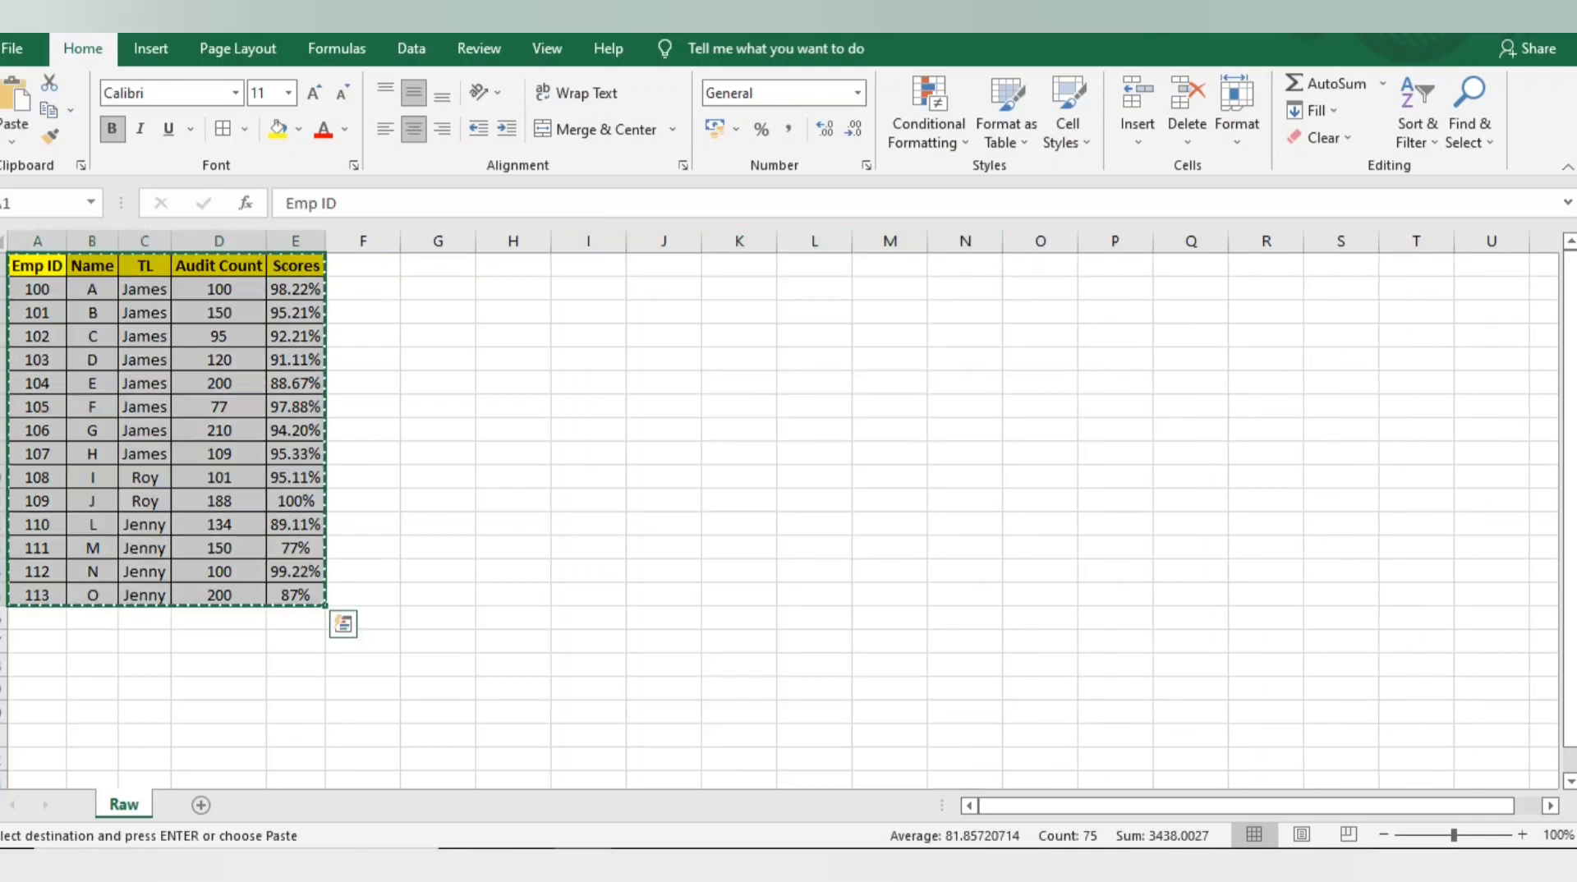
{"action": "left_click", "coordinate": [663, 289]}
{"action": "key", "text": "ctrl+v"}
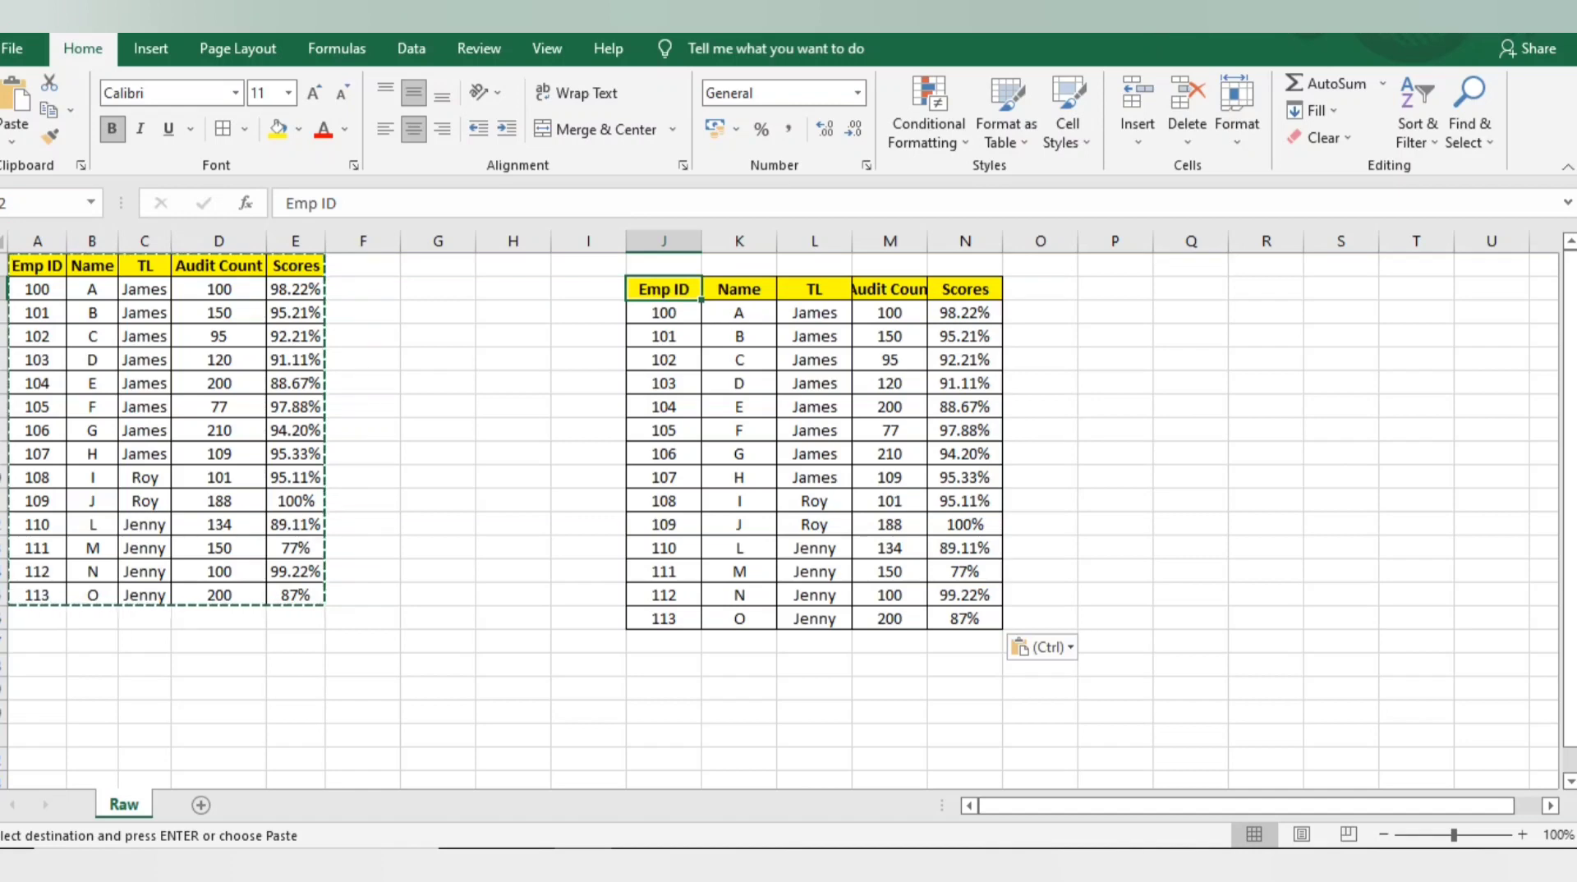
AutoFit the column widths of the pasted table in columns J to N.
{"action": "key", "text": "ctrl+a"}
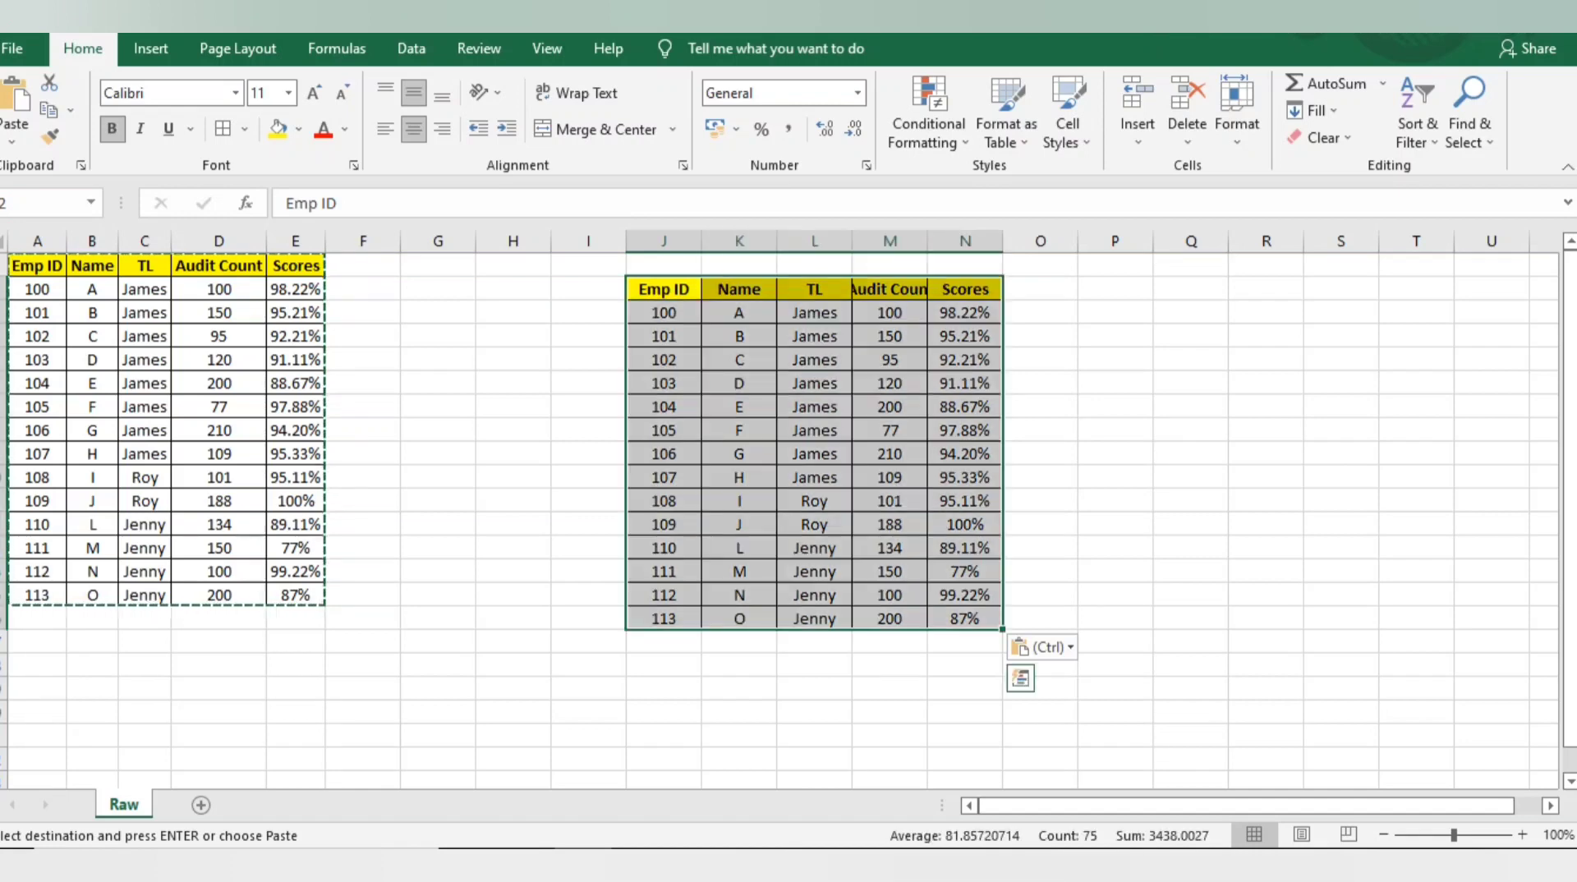
{"action": "key", "text": "alt+o"}
{"action": "key", "text": "c"}
{"action": "key", "text": "a"}
{"action": "key", "text": "Left"}
{"action": "key", "text": "Right"}
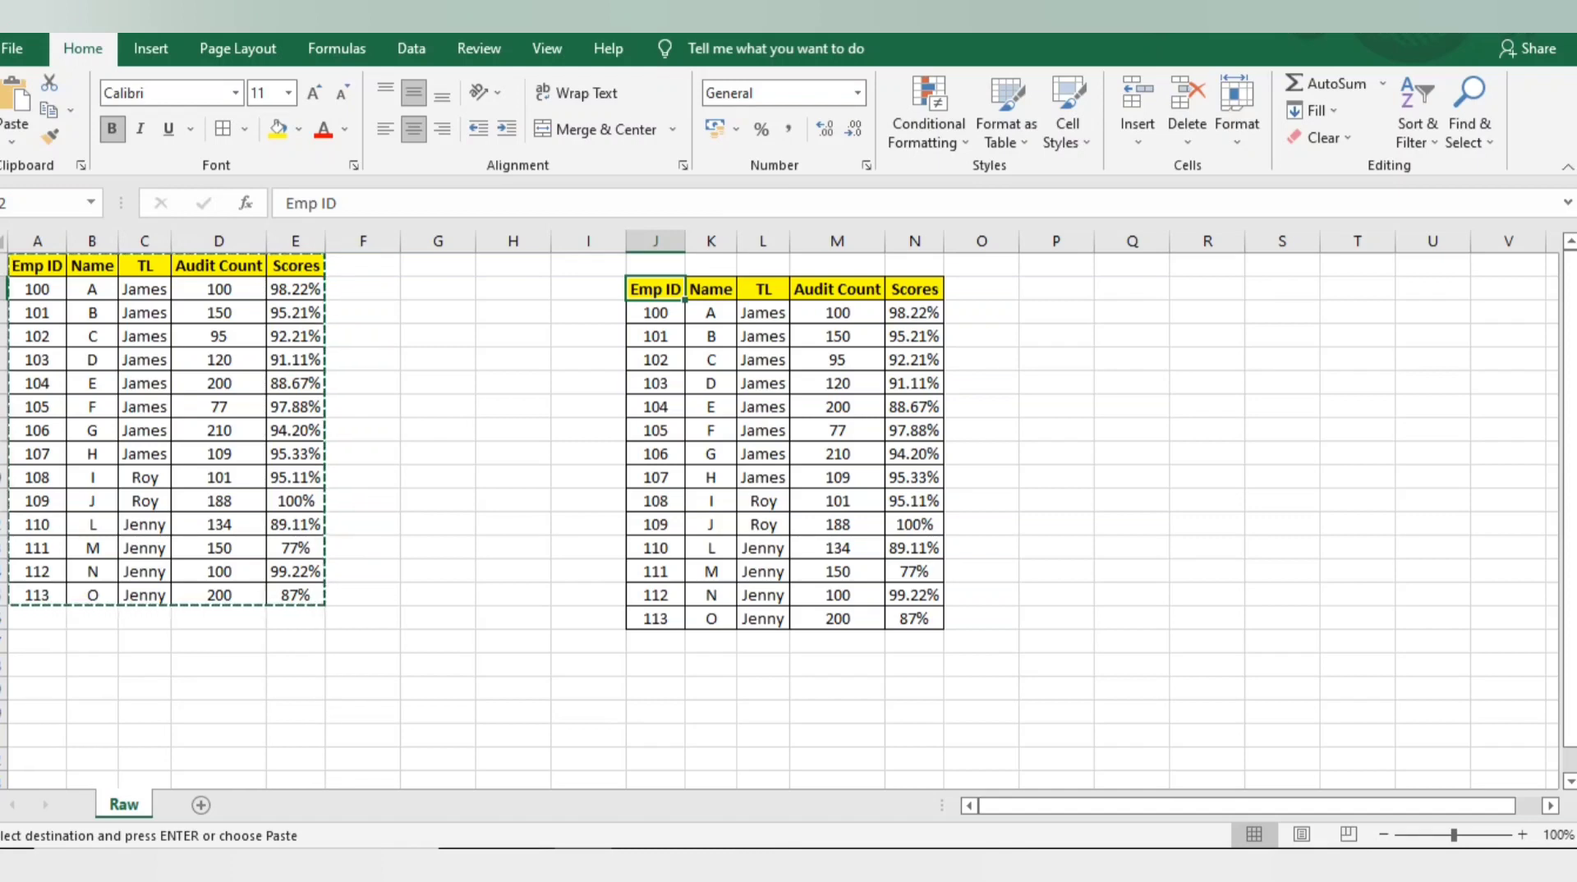
Sort the pasted table largest to smallest by its Audit Count column M, expanding the selection to the adjacent data.
{"action": "left_click", "coordinate": [837, 240]}
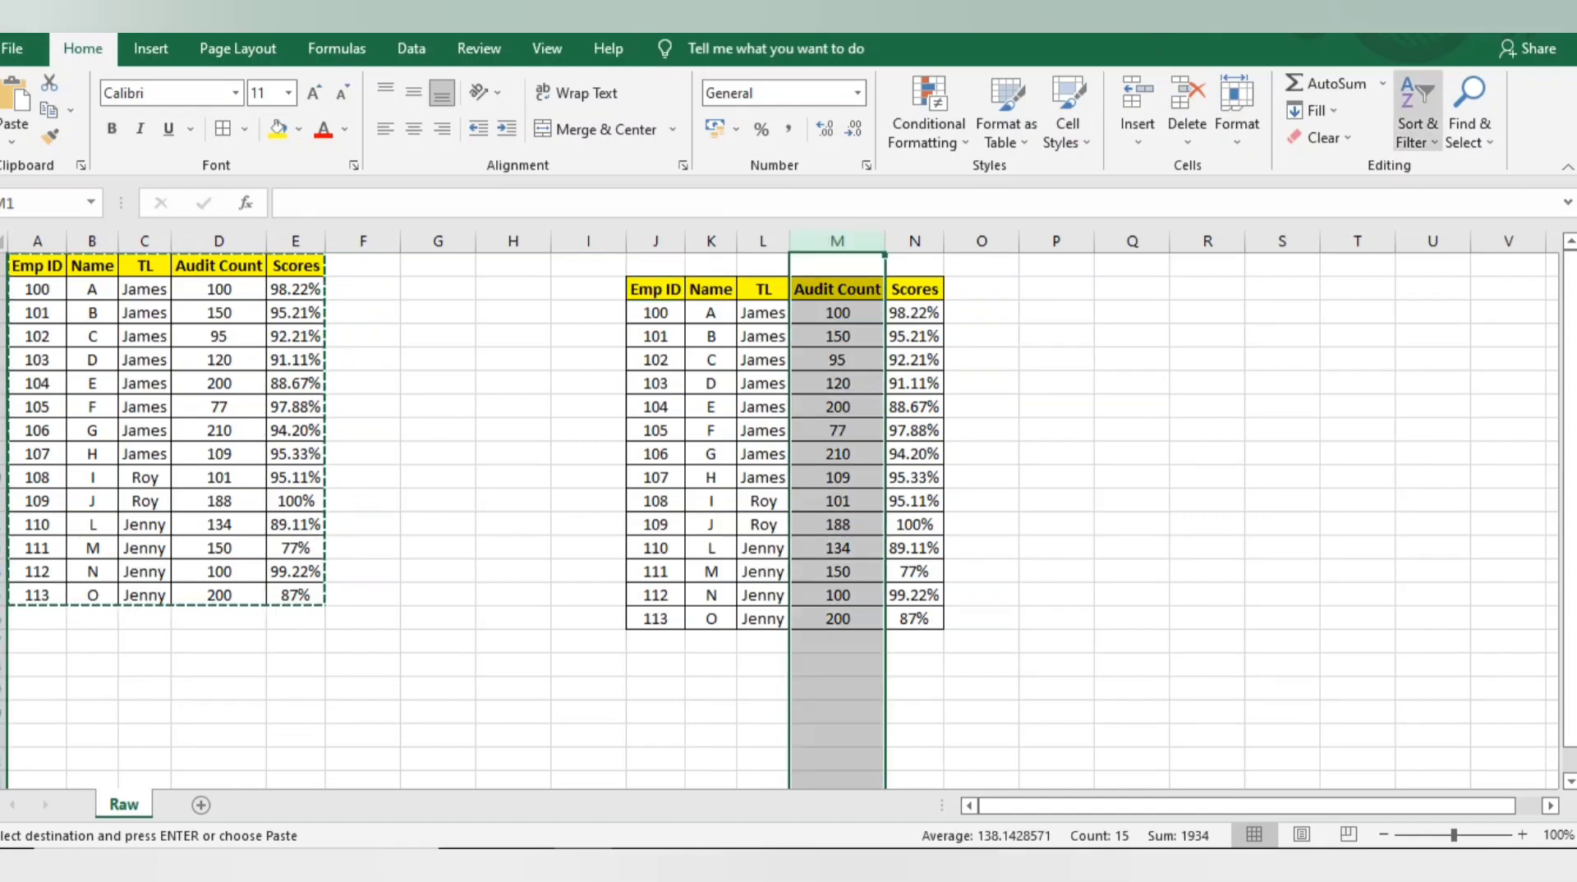
{"action": "left_click", "coordinate": [1470, 111]}
{"action": "left_click", "coordinate": [1417, 115]}
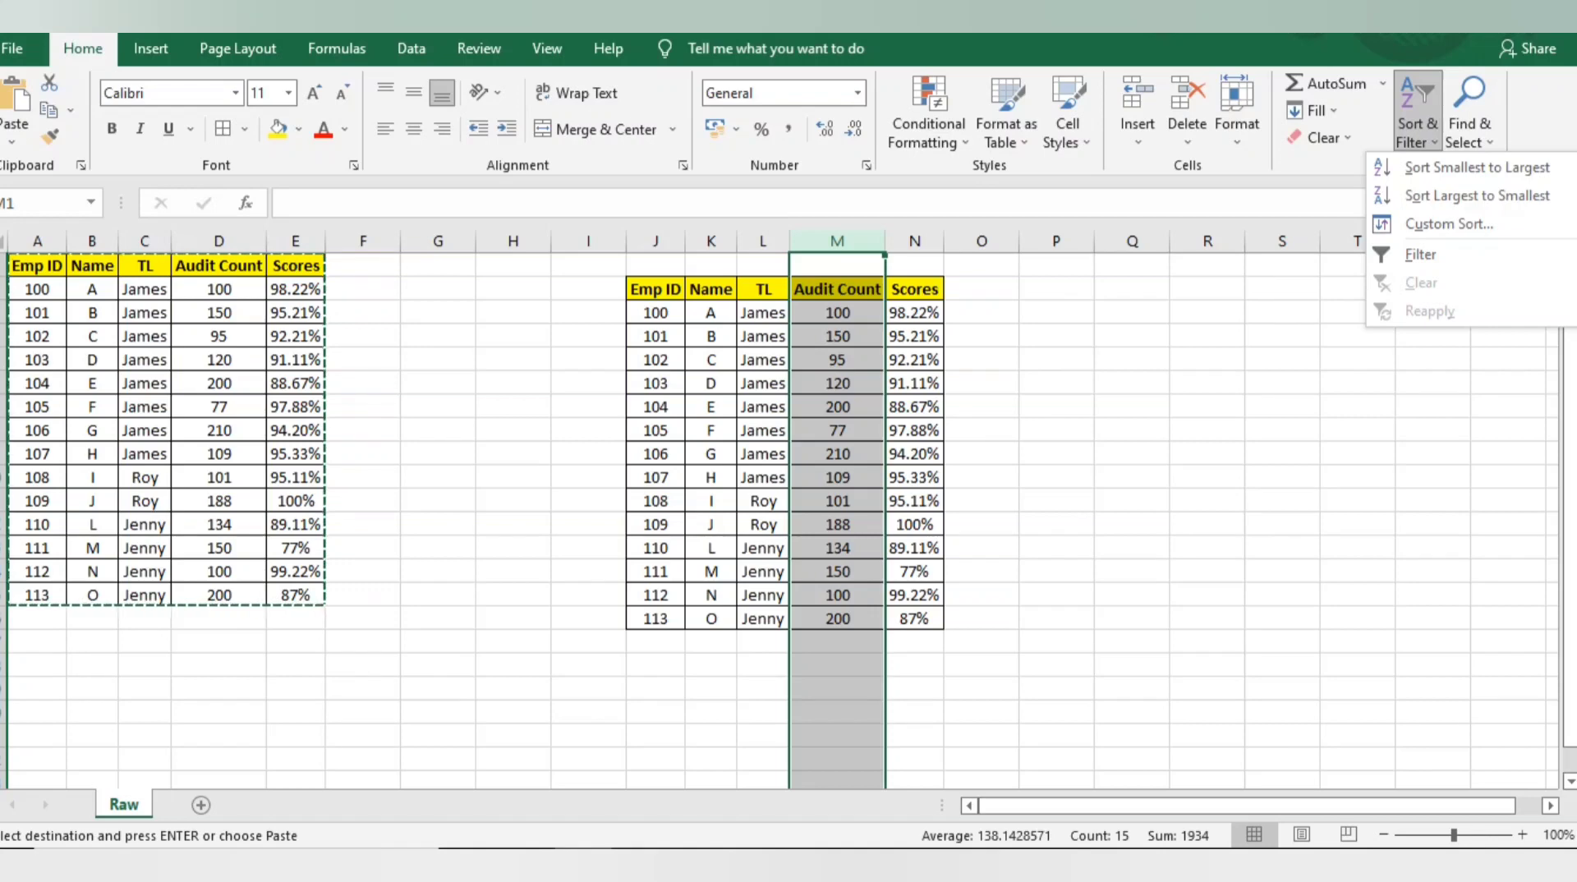
{"action": "left_click", "coordinate": [1477, 195]}
{"action": "left_click", "coordinate": [637, 633]}
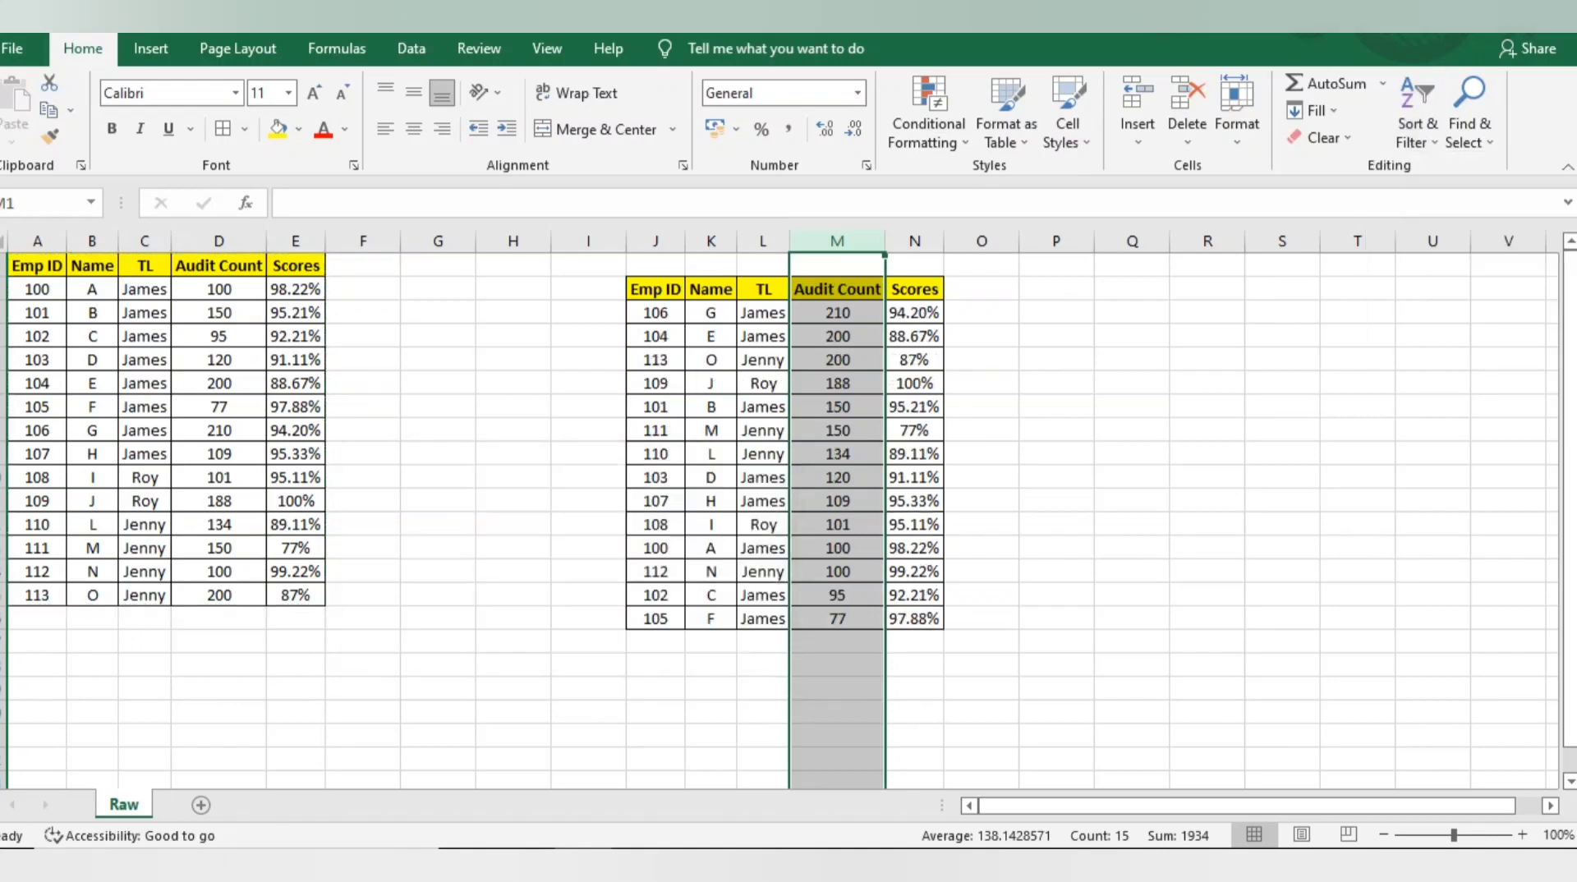
Check the Audit Count, TL and Name values in row 3, the sorted copy's first data row.
{"action": "left_click", "coordinate": [763, 313]}
{"action": "left_click", "coordinate": [837, 312]}
{"action": "left_click", "coordinate": [762, 312]}
{"action": "left_click", "coordinate": [710, 312]}
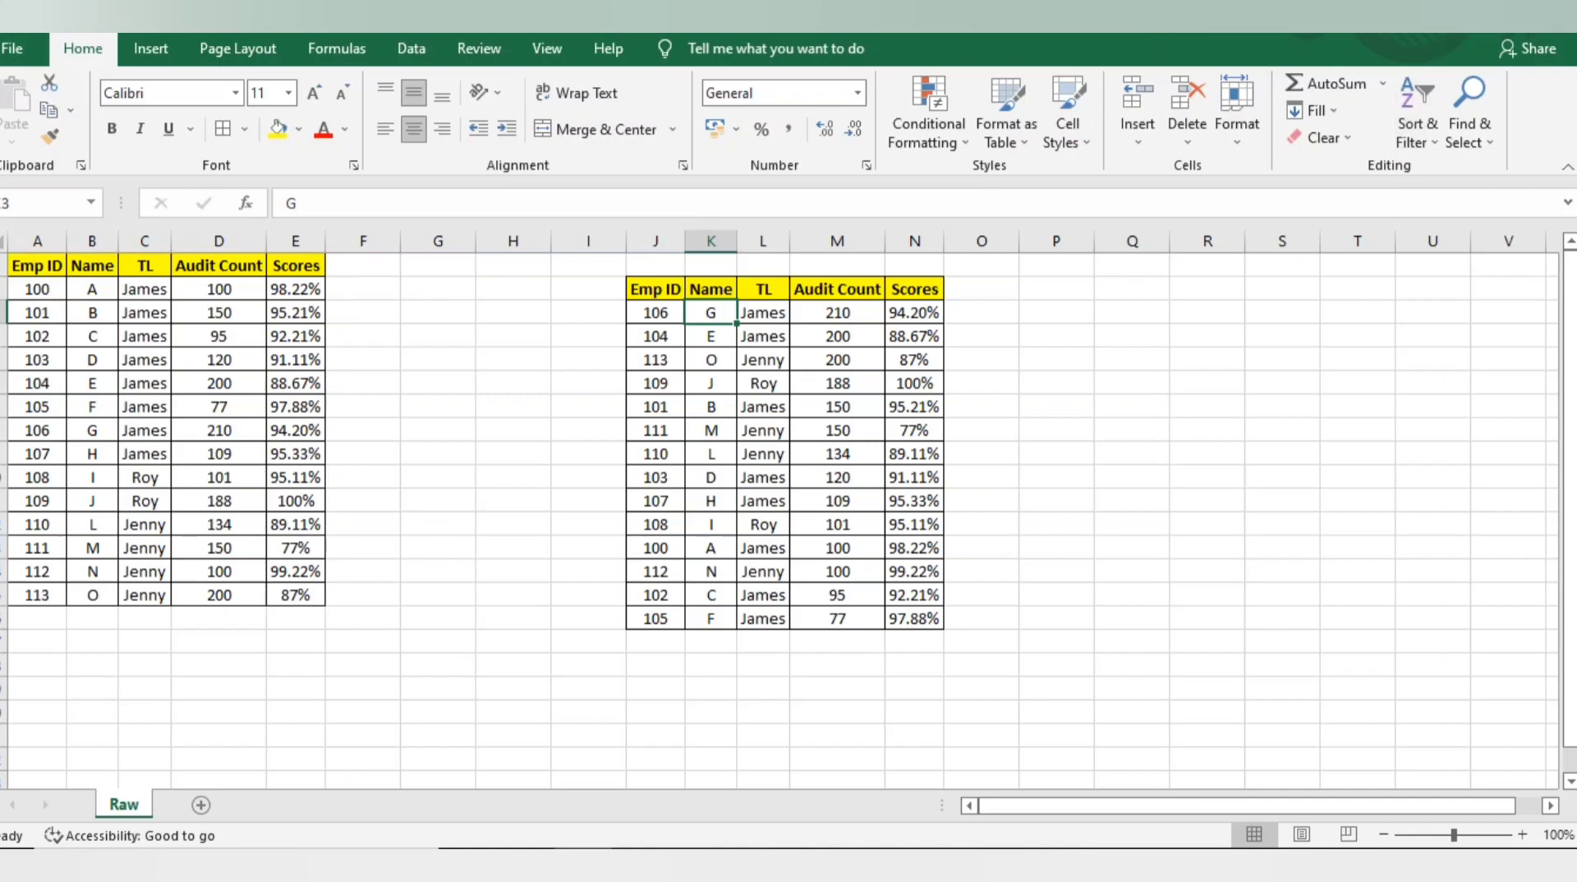
Start another largest-to-smallest sort on Audit Count column M to review the Sort Warning choices, and cancel it.
{"action": "left_click", "coordinate": [837, 241]}
{"action": "left_click", "coordinate": [1418, 115]}
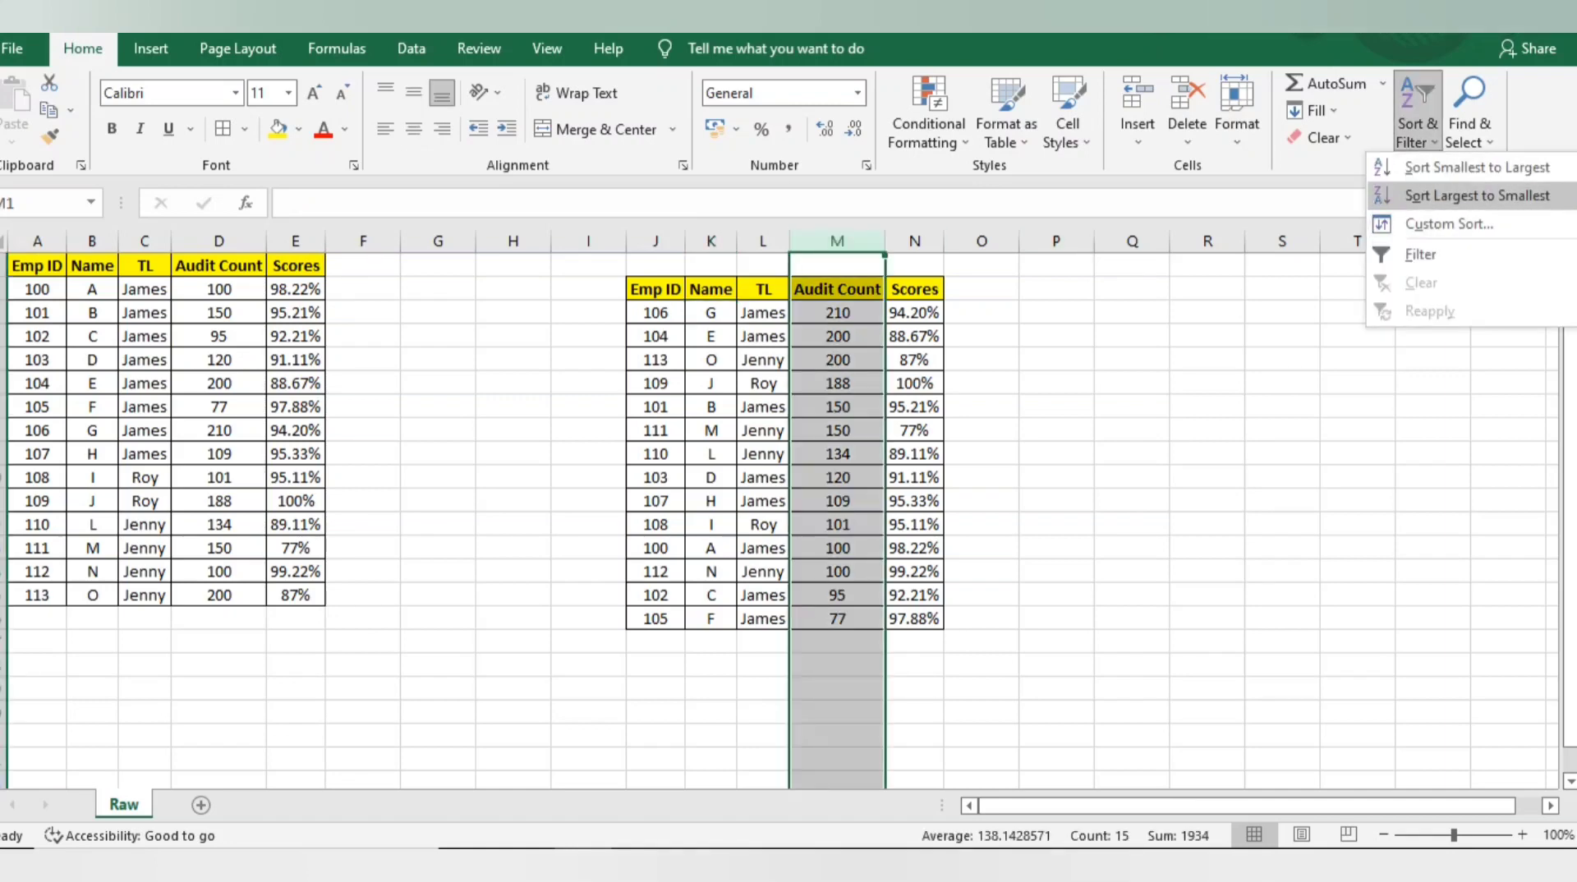
{"action": "left_click", "coordinate": [1477, 195]}
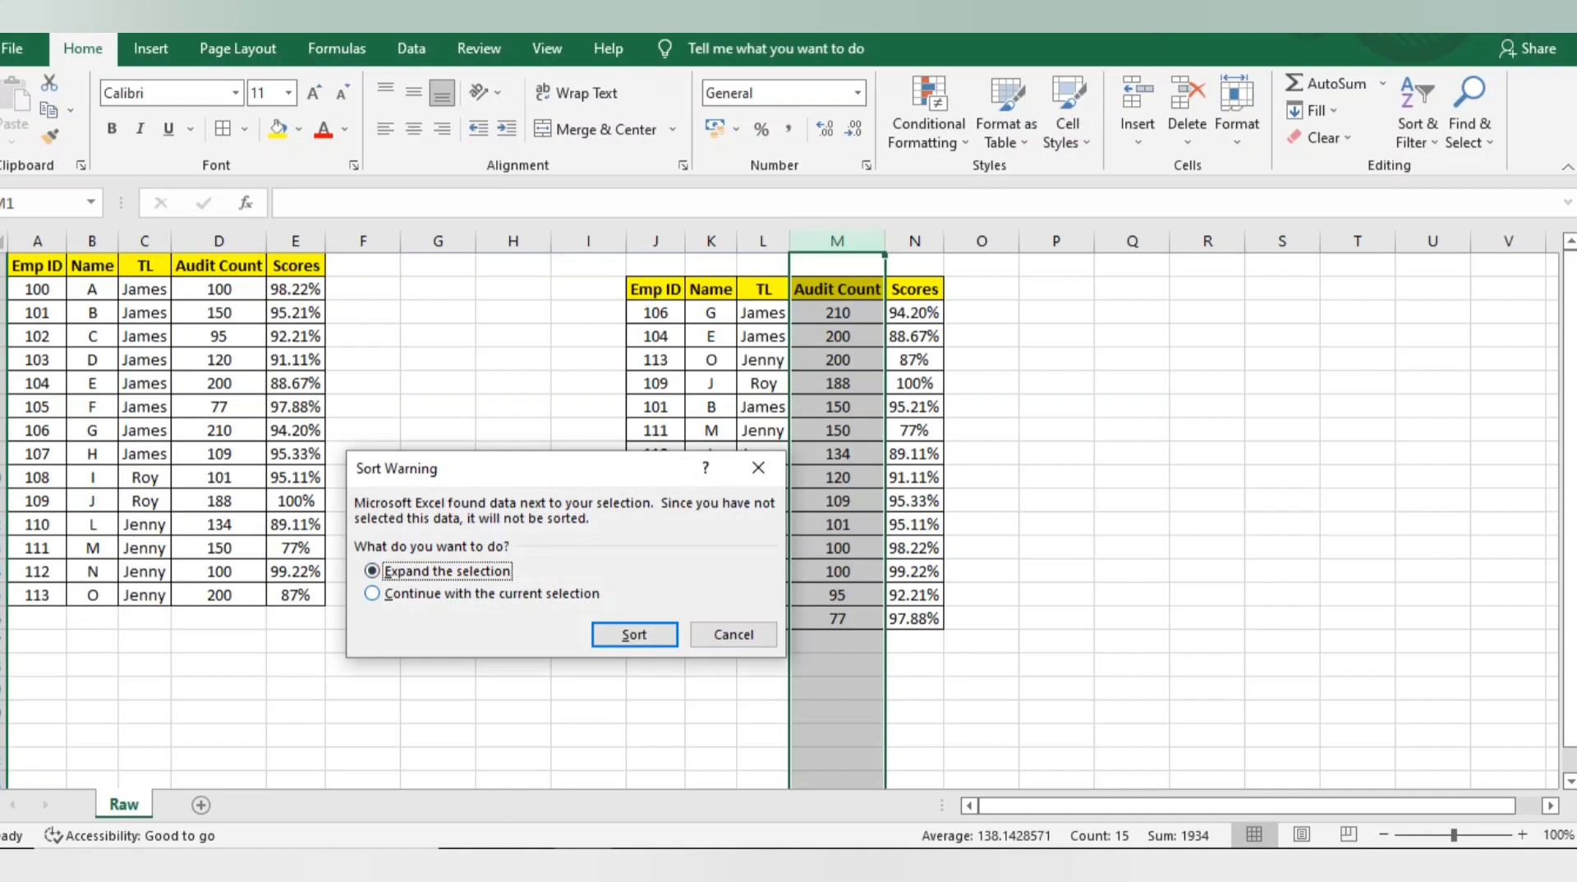
{"action": "left_click", "coordinate": [732, 633]}
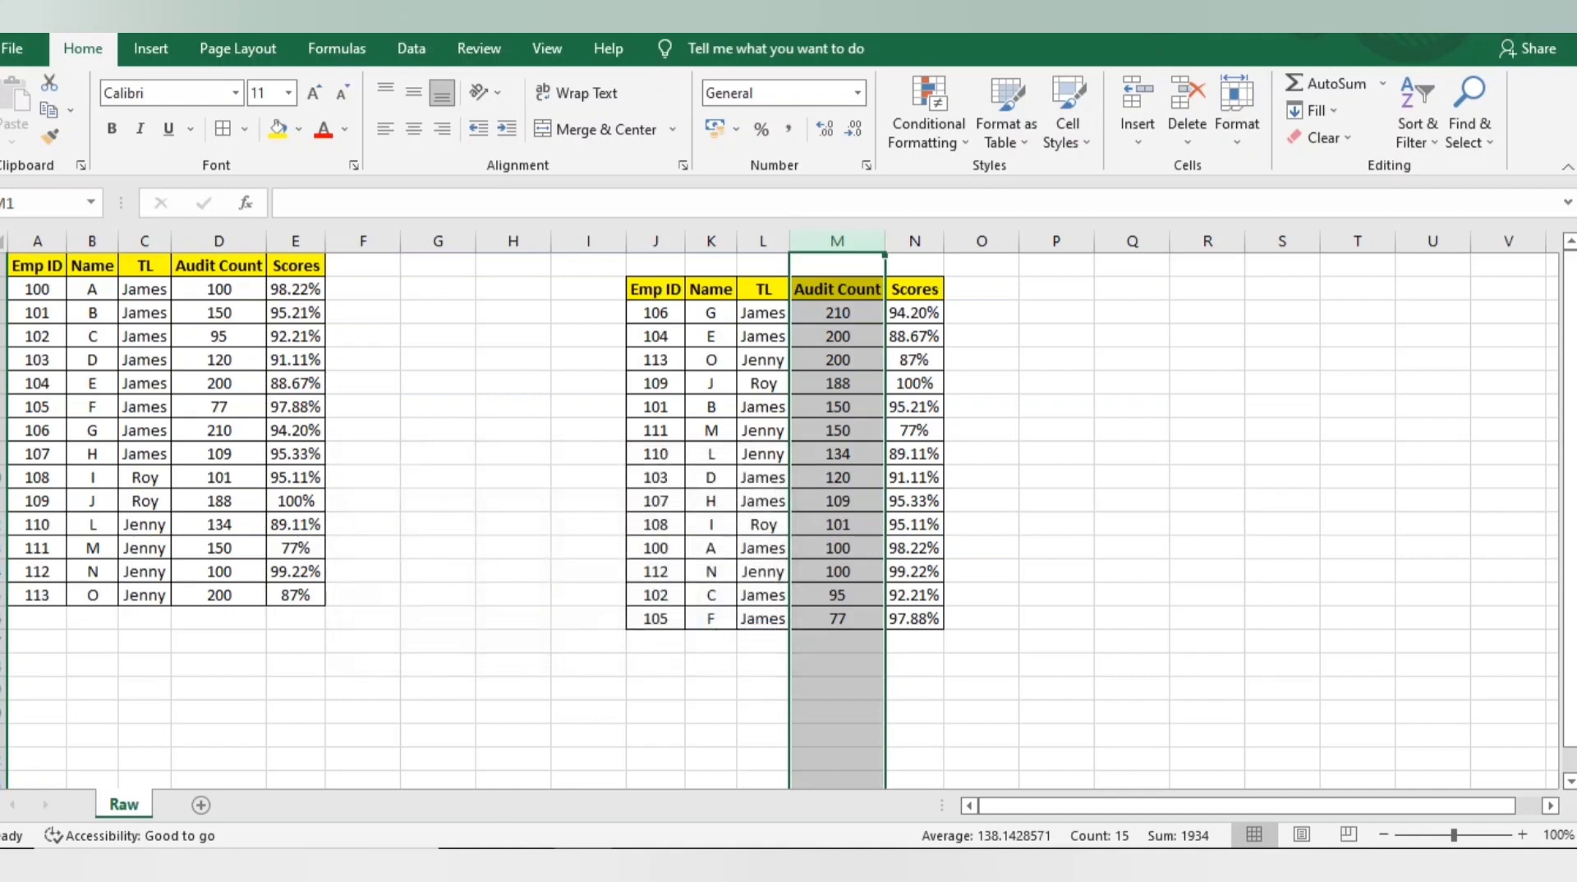
Review row J4:N4 and the Audit Count and Scores columns of the sorted copy.
{"action": "left_click", "coordinate": [914, 265]}
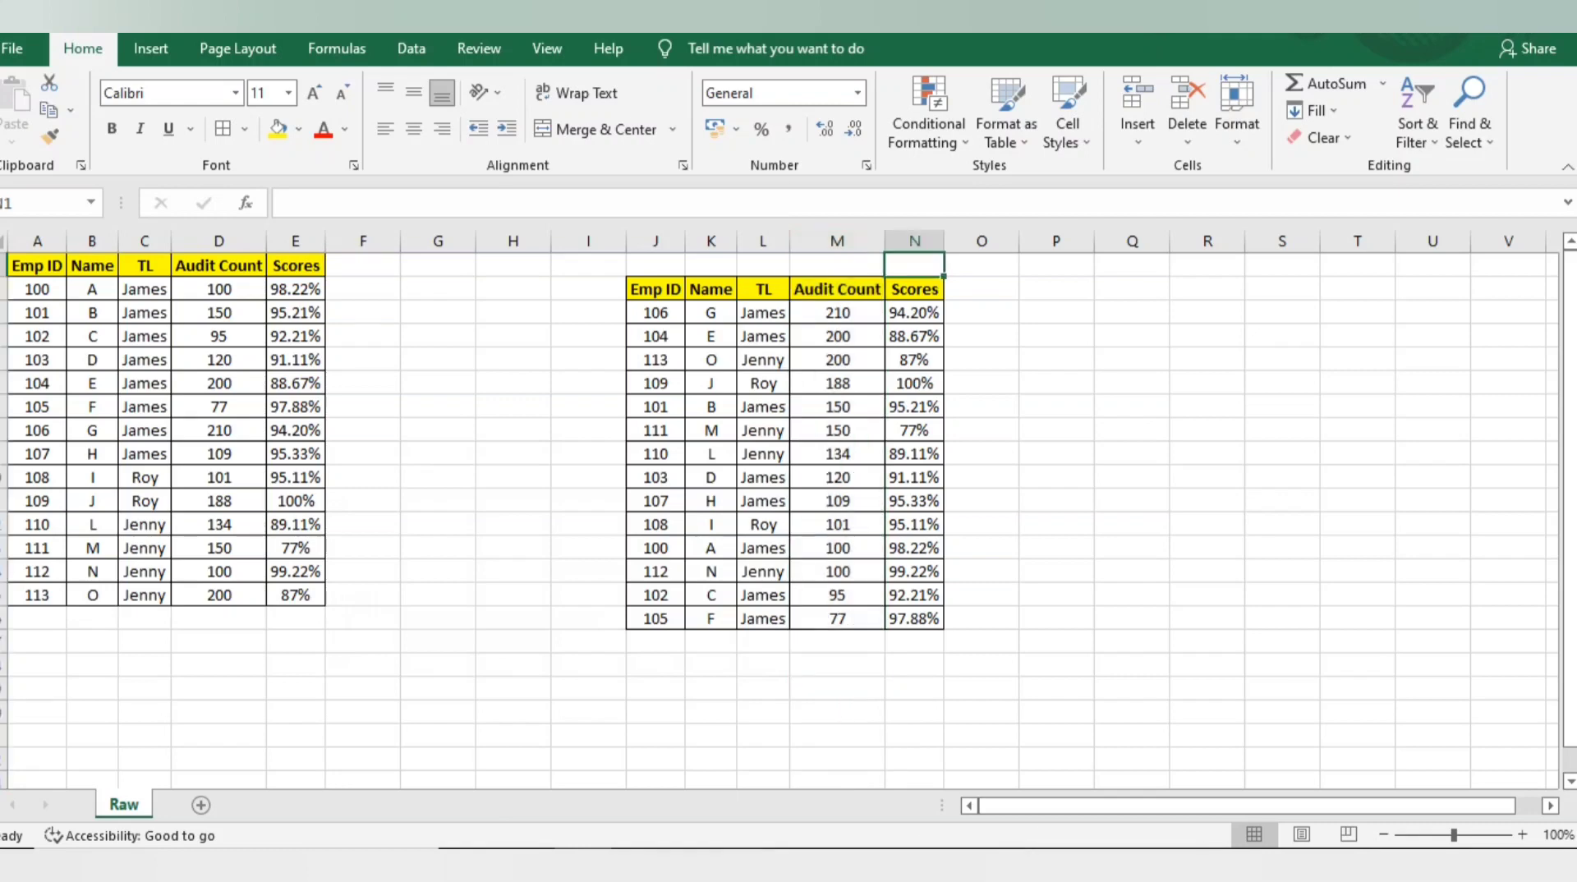
{"action": "left_click_drag", "start_coordinate": [656, 336], "coordinate": [915, 336]}
{"action": "left_click_drag", "start_coordinate": [837, 240], "coordinate": [914, 240]}
{"action": "left_click", "coordinate": [837, 336]}
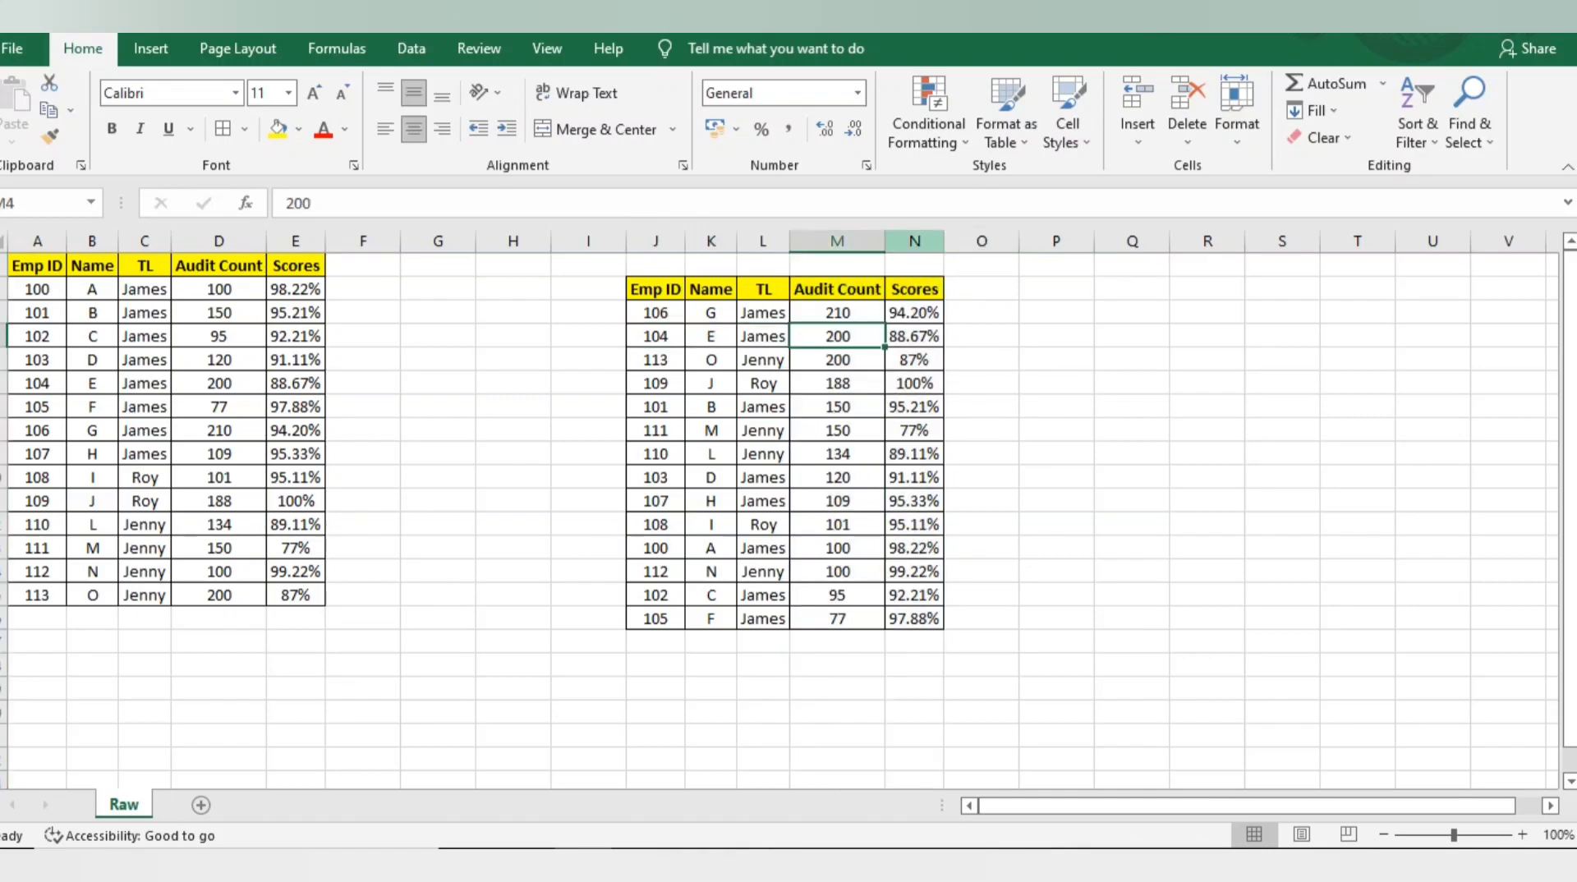
{"action": "left_click", "coordinate": [914, 241]}
{"action": "left_click", "coordinate": [837, 240]}
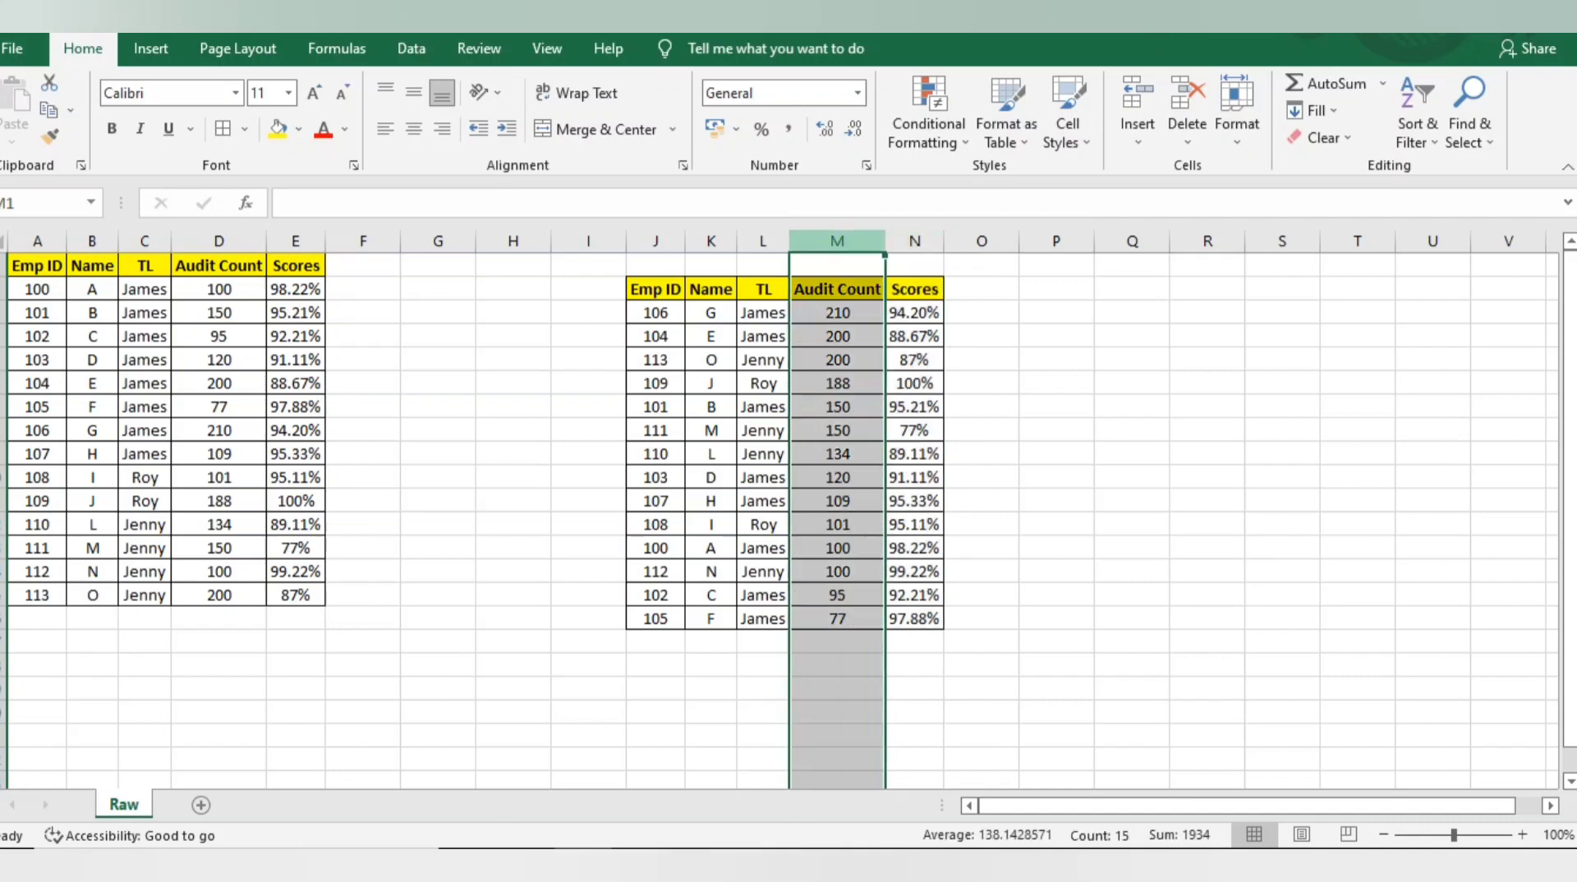
Enter "Task" in cell Q4 and "Associate details with their highest scores and highest audit count" in cell R4.
{"action": "left_click", "coordinate": [1131, 335]}
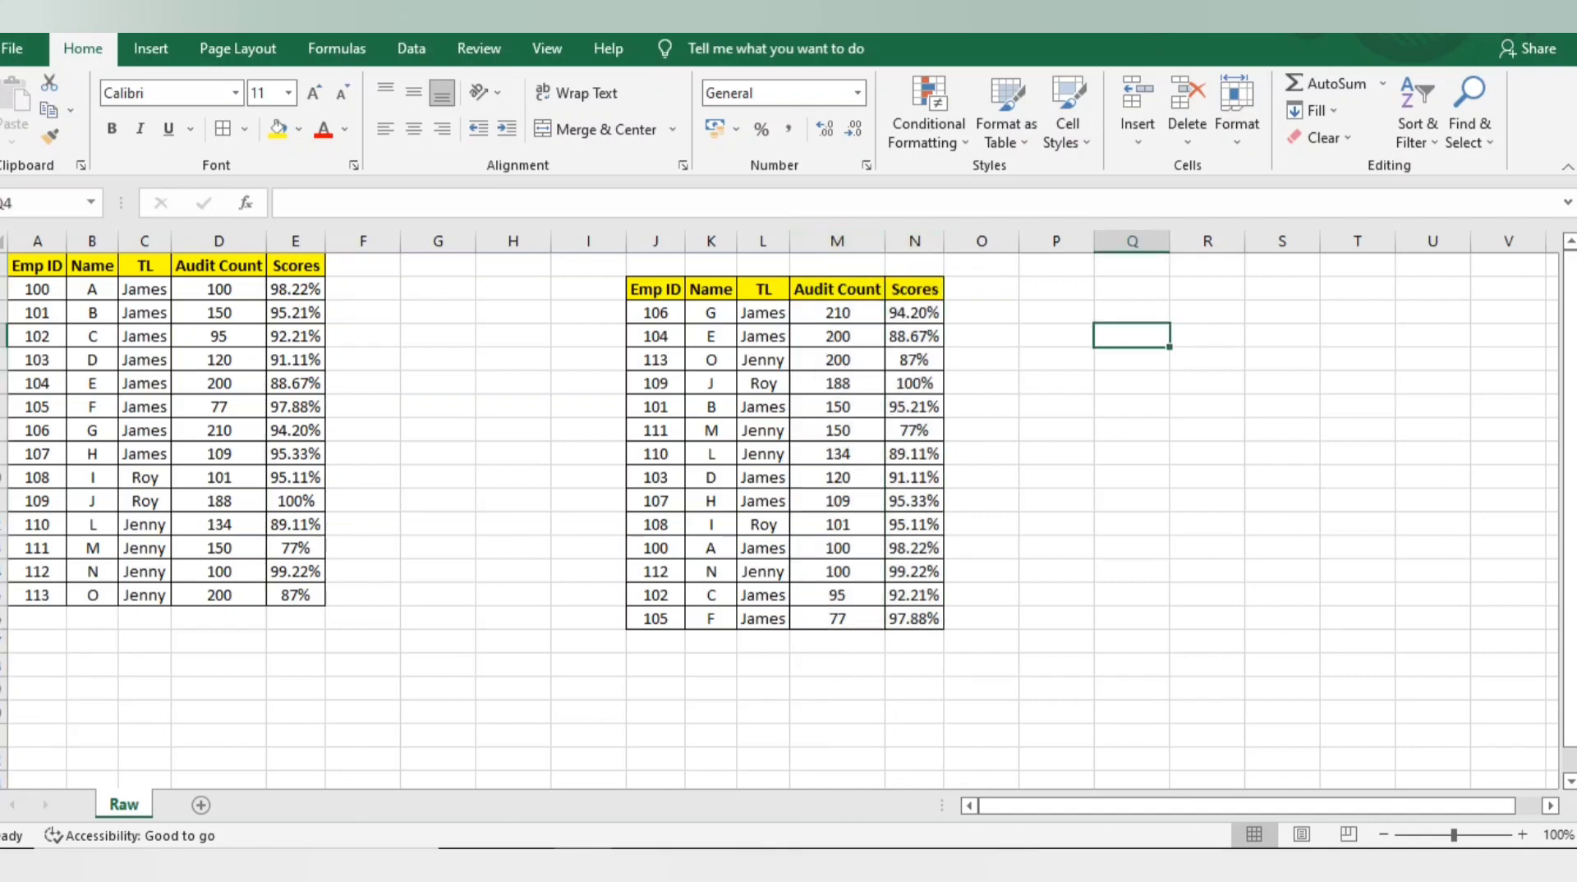
{"action": "type", "text": "Task"}
{"action": "key", "text": "Tab"}
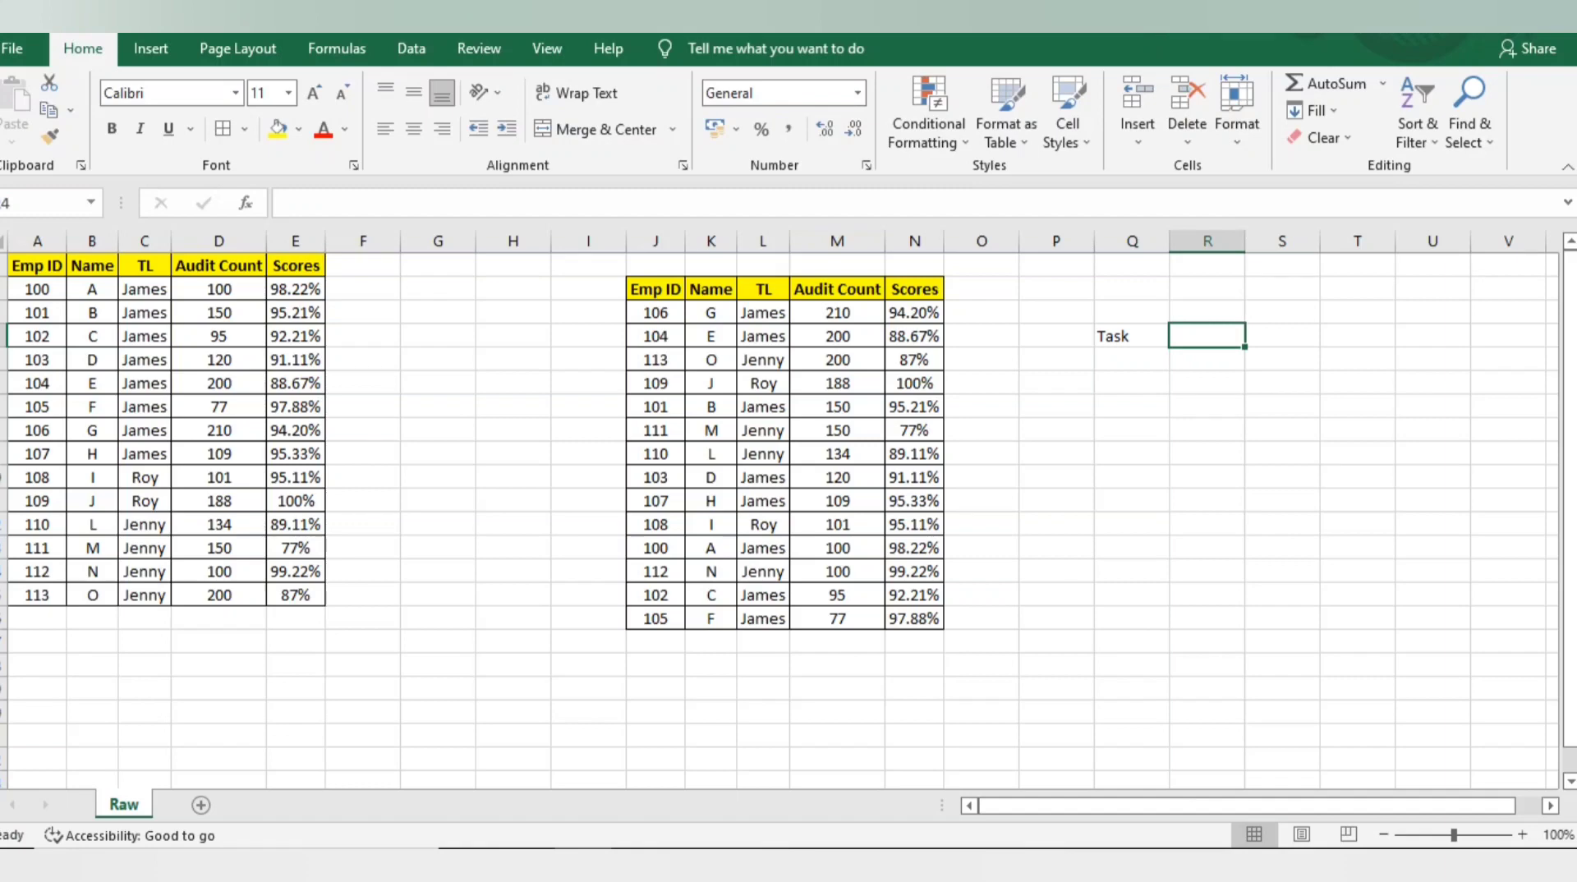
{"action": "type", "text": "Associate details with their highest a"}
{"action": "key", "text": "BackSpace"}
{"action": "type", "text": "s"}
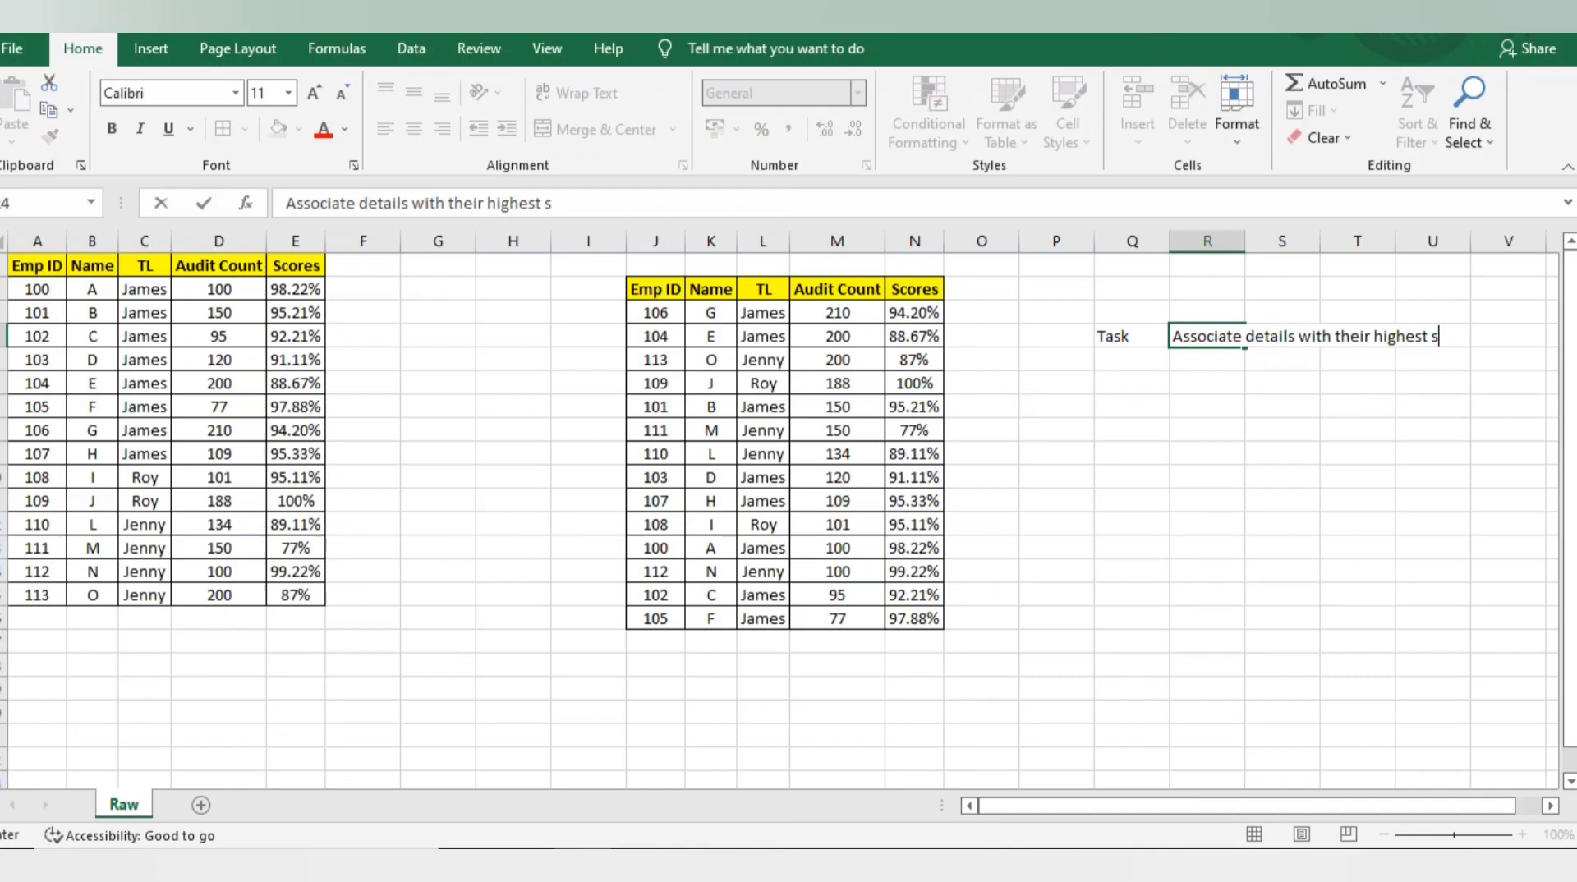
{"action": "type", "text": "cores and hi"}
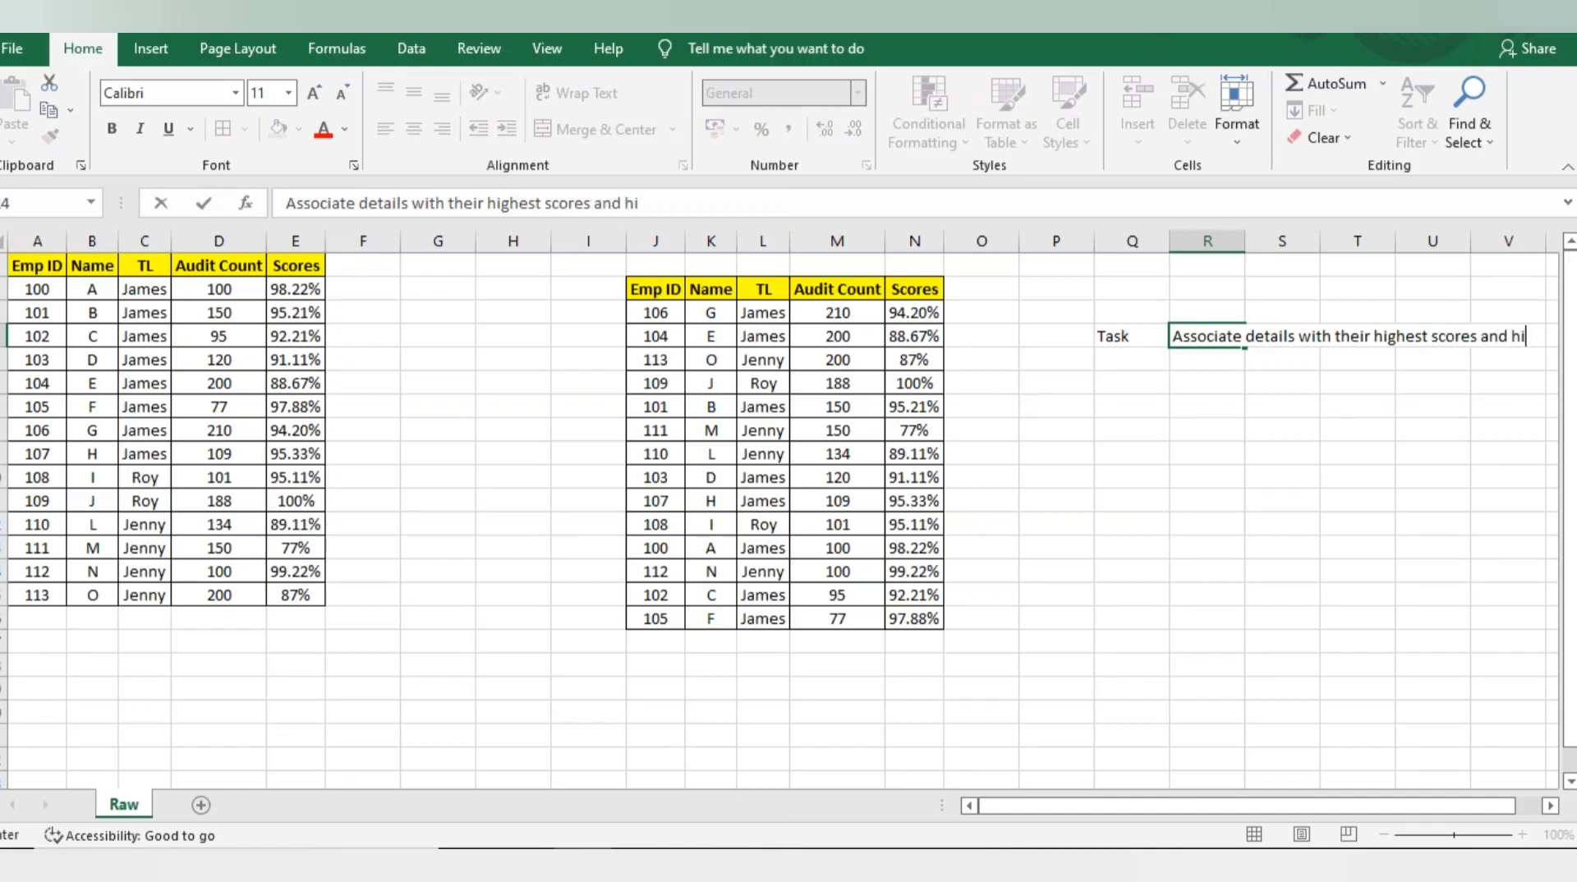
{"action": "type", "text": "ghest audit count"}
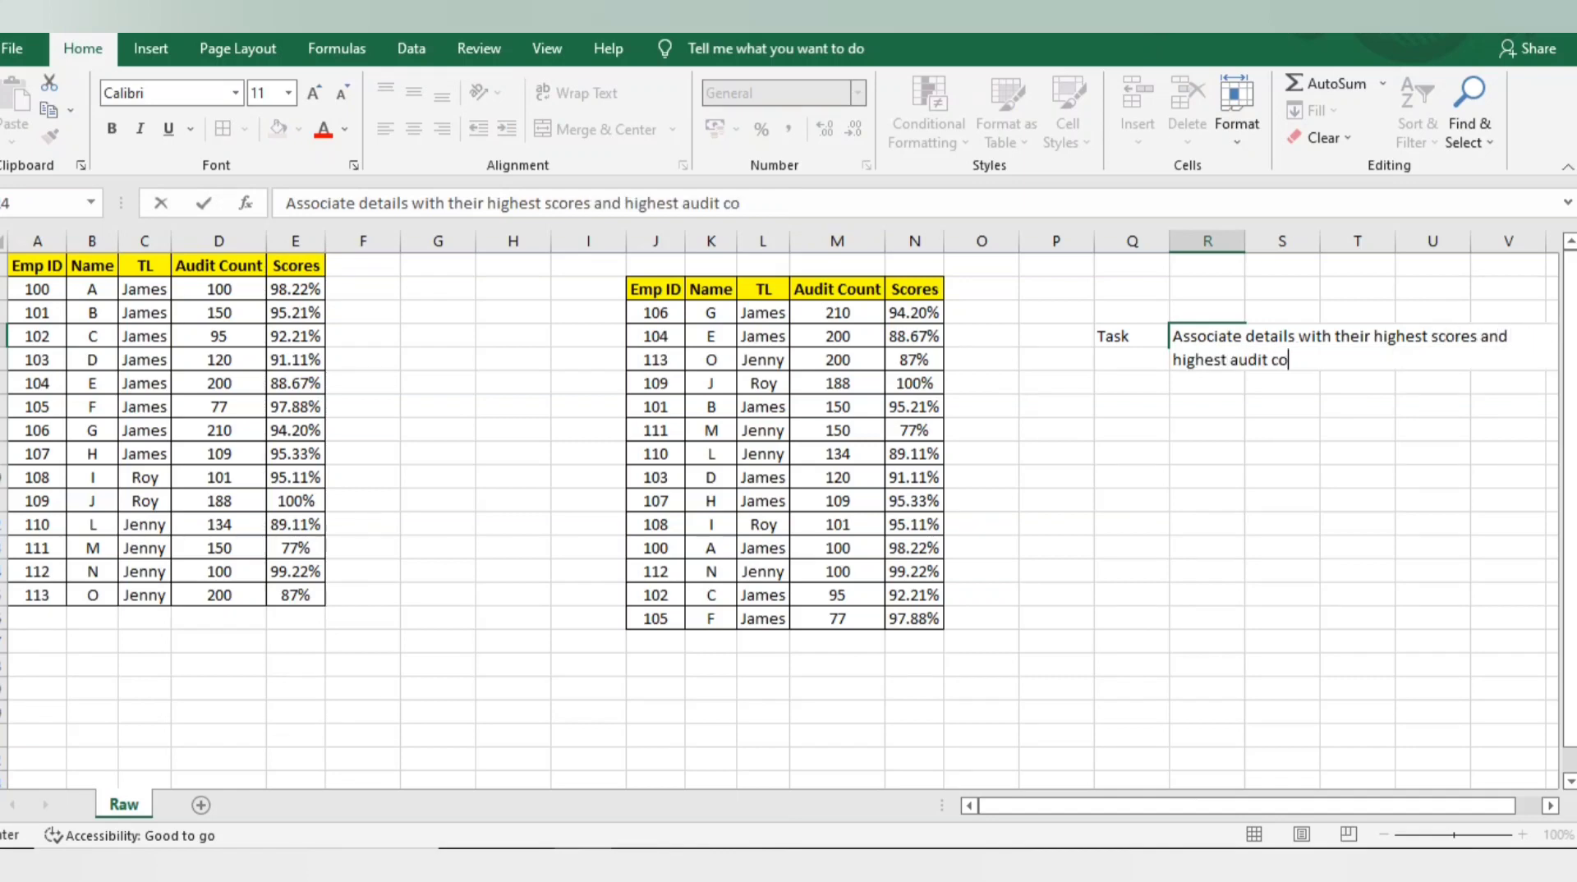
{"action": "key", "text": "ctrl+Return"}
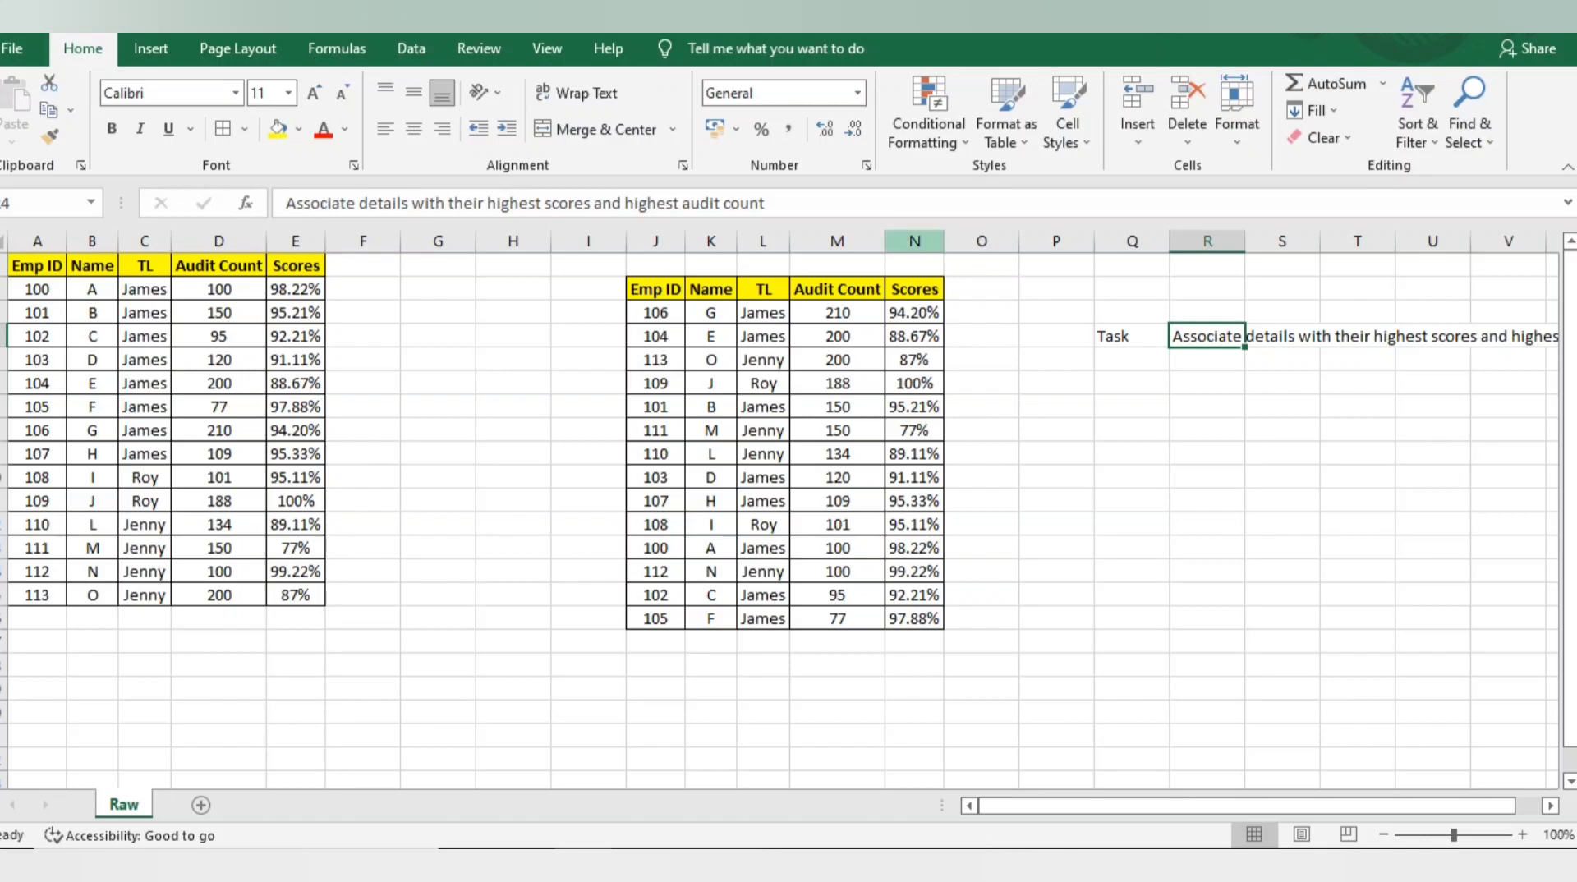
Start sorting the copied table from Scores column N with the selection expanded, setting the first sort level to Scores, Largest to Smallest.
{"action": "left_click", "coordinate": [914, 241]}
{"action": "left_click", "coordinate": [1418, 115]}
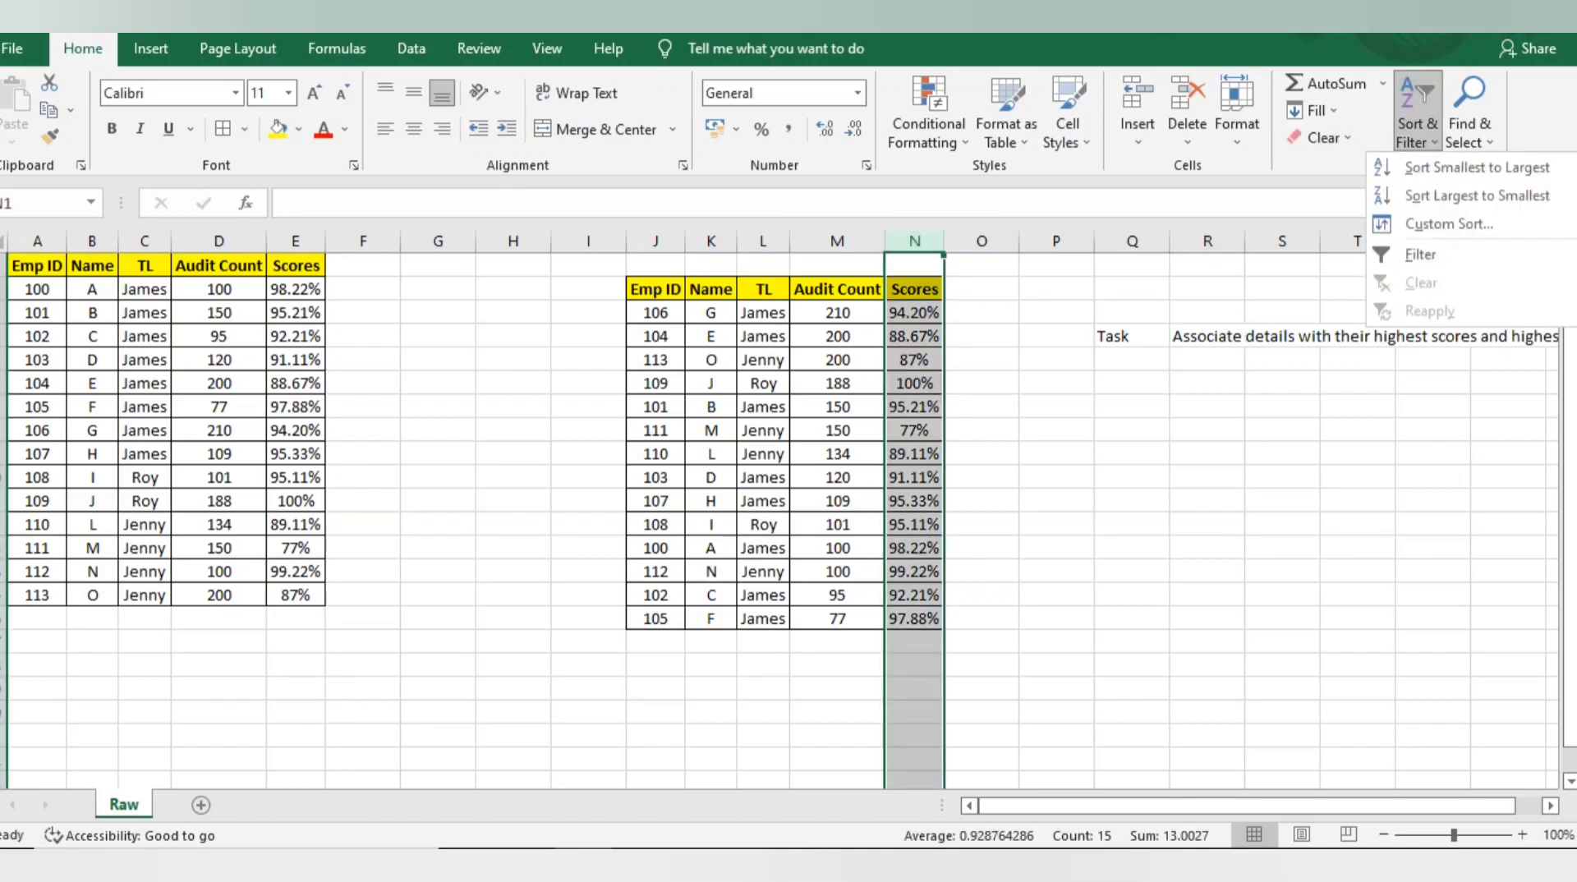
{"action": "left_click", "coordinate": [1476, 195]}
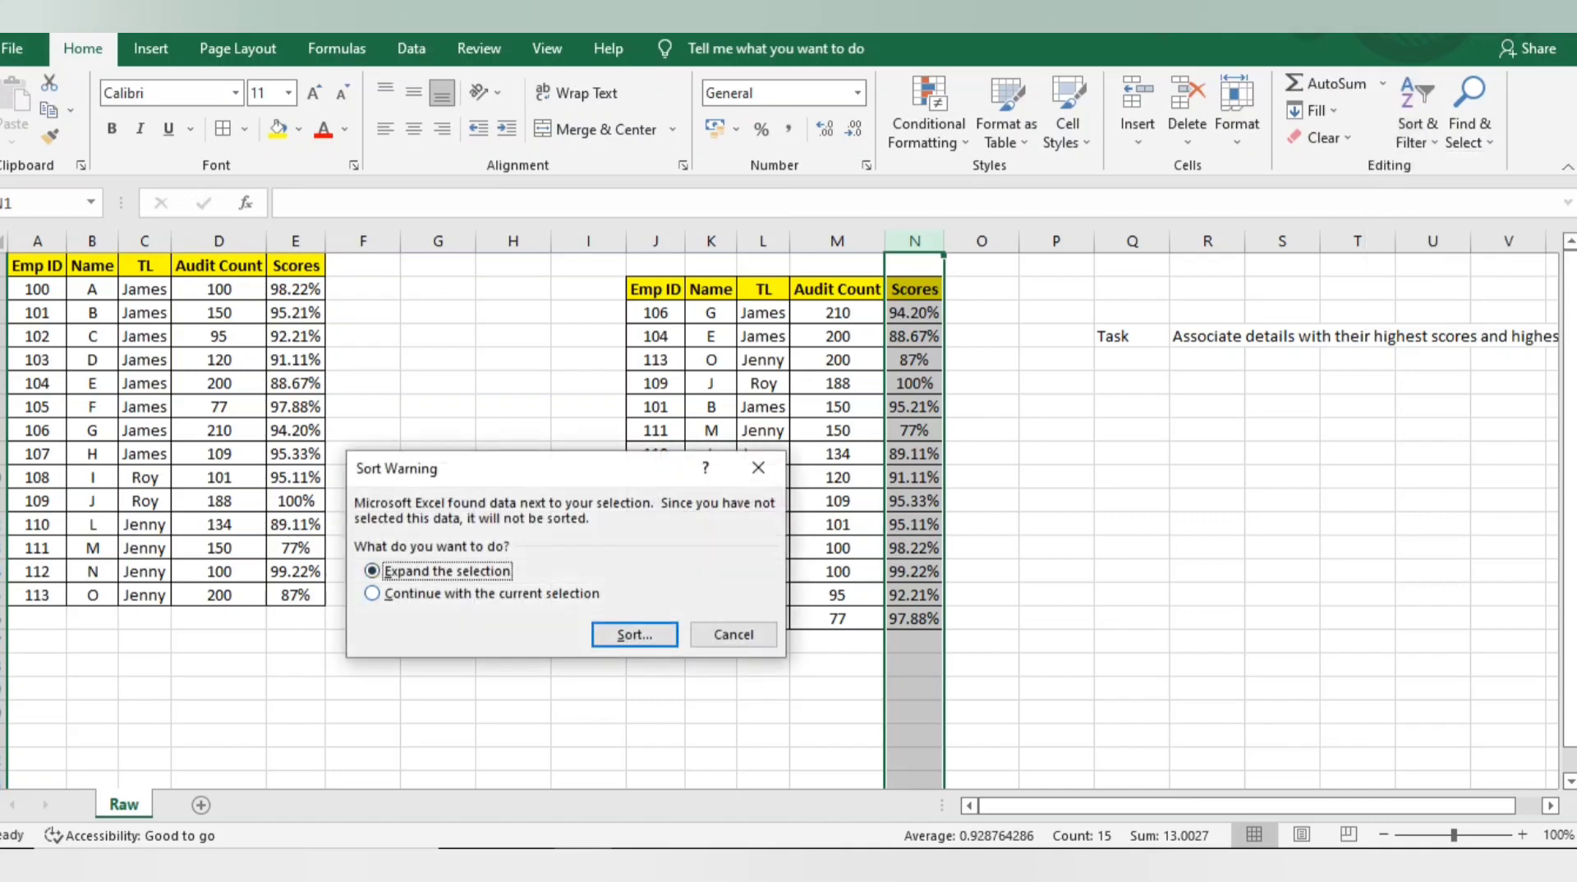
{"action": "key", "text": "Return"}
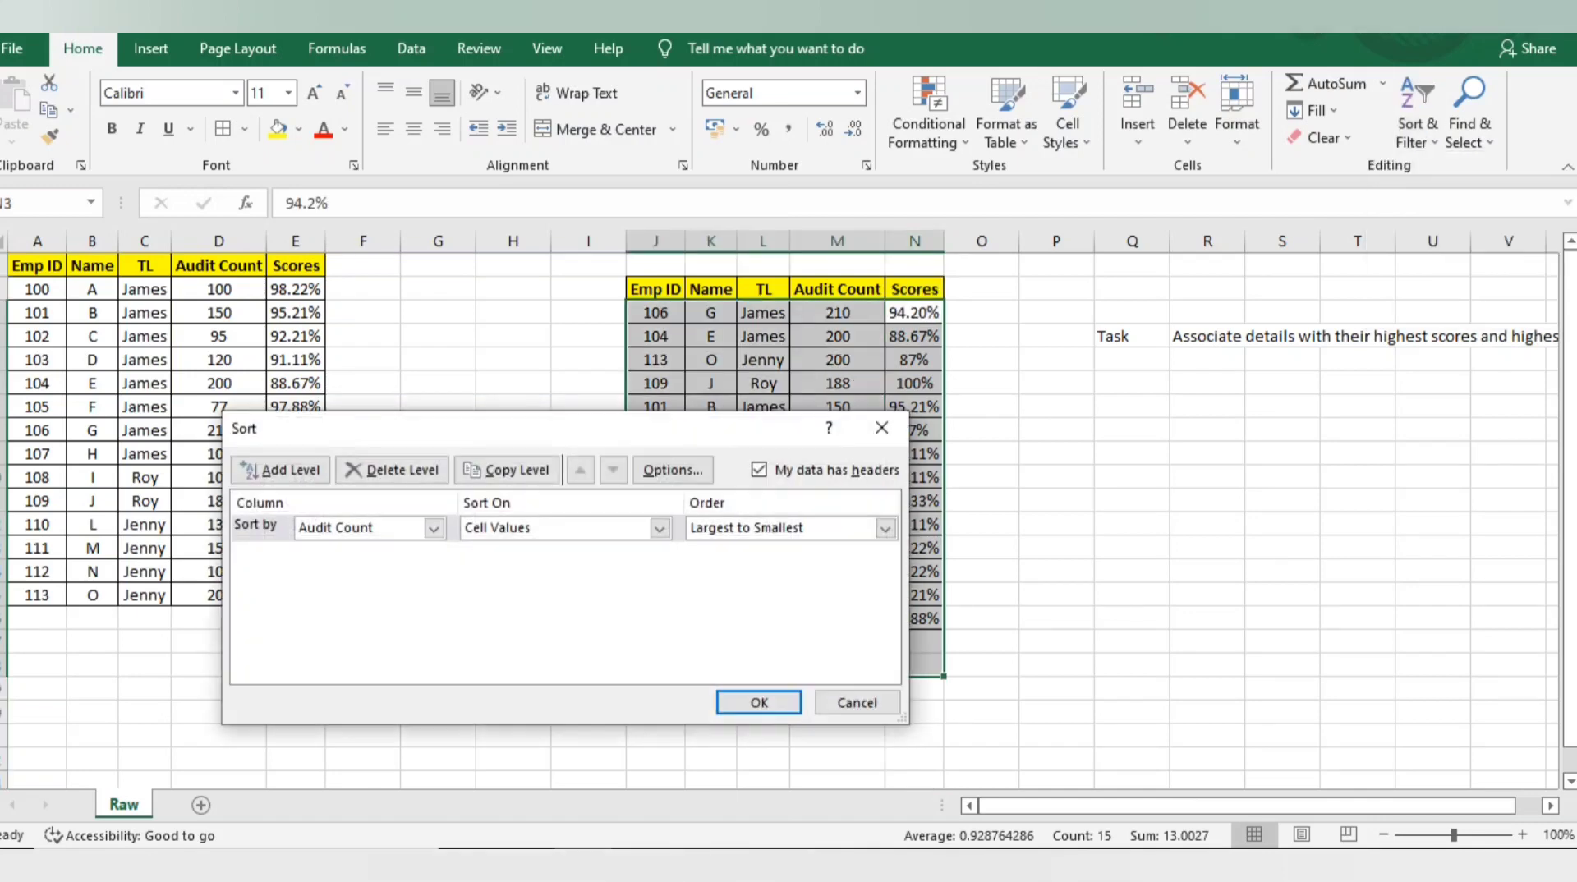
{"action": "left_click_drag", "start_coordinate": [657, 428], "coordinate": [1208, 412]}
{"action": "left_click", "coordinate": [985, 512]}
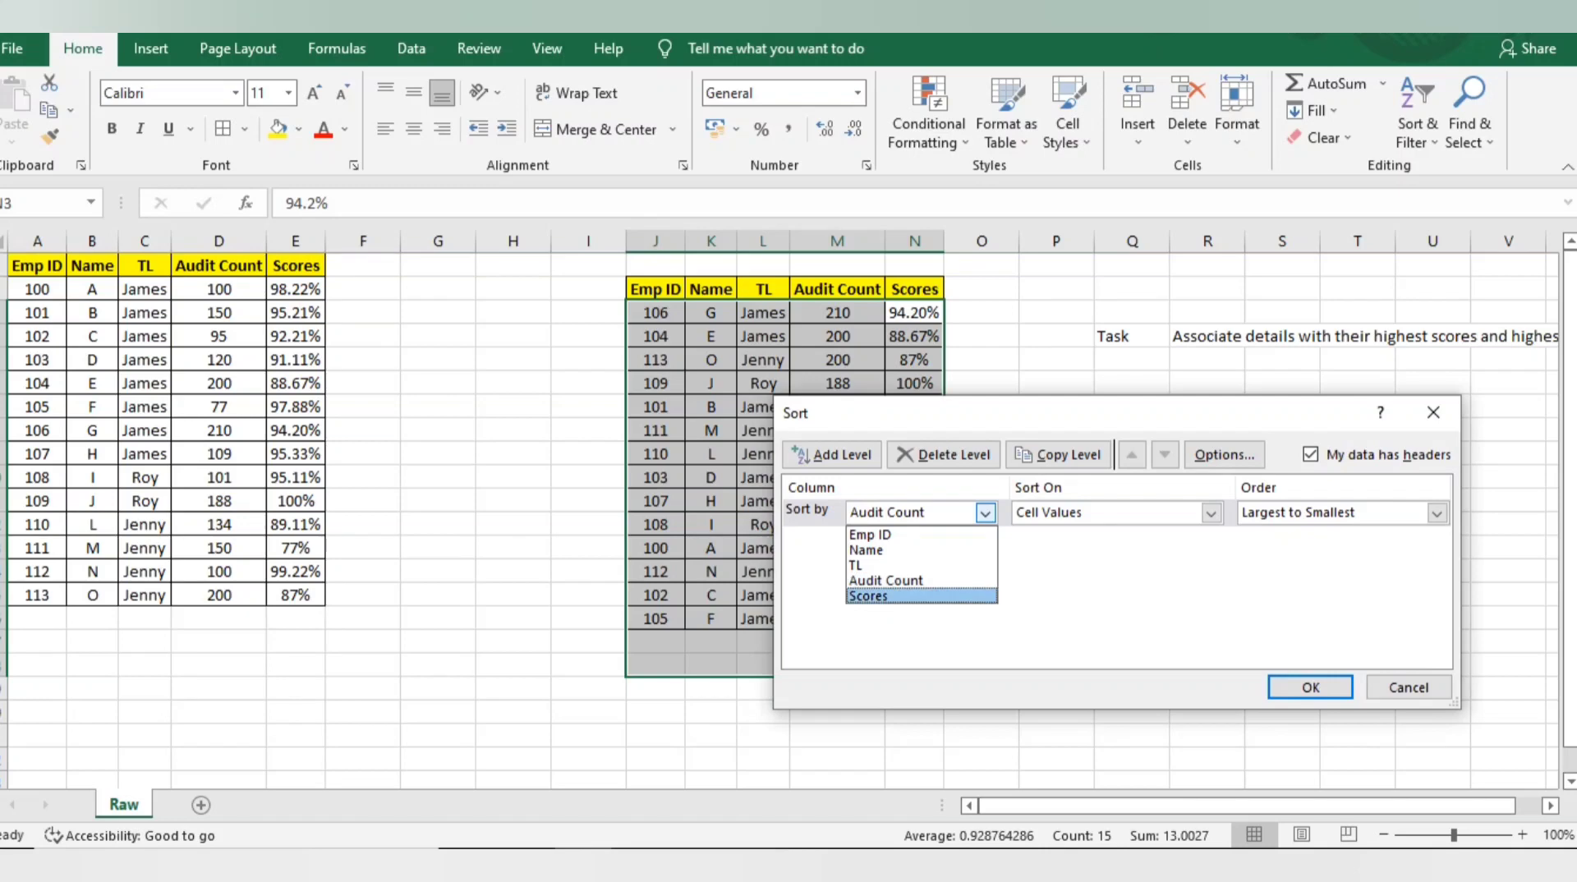
{"action": "left_click", "coordinate": [896, 596]}
{"action": "left_click", "coordinate": [1437, 513]}
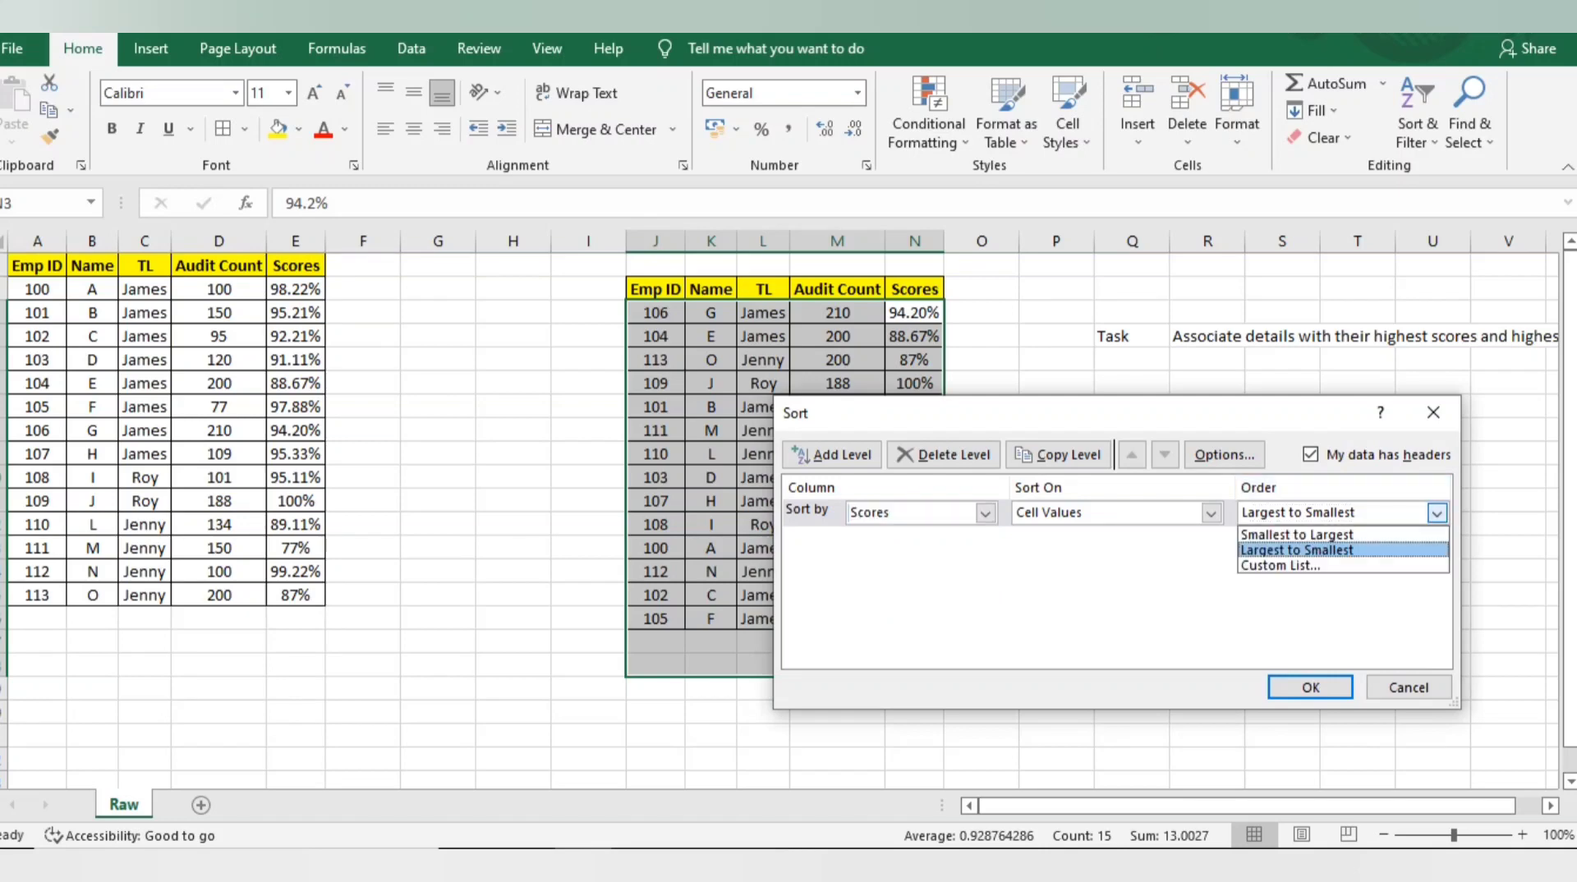
{"action": "left_click", "coordinate": [1289, 548]}
Add a second sort level on Audit Count beneath the Scores level.
{"action": "left_click", "coordinate": [832, 455]}
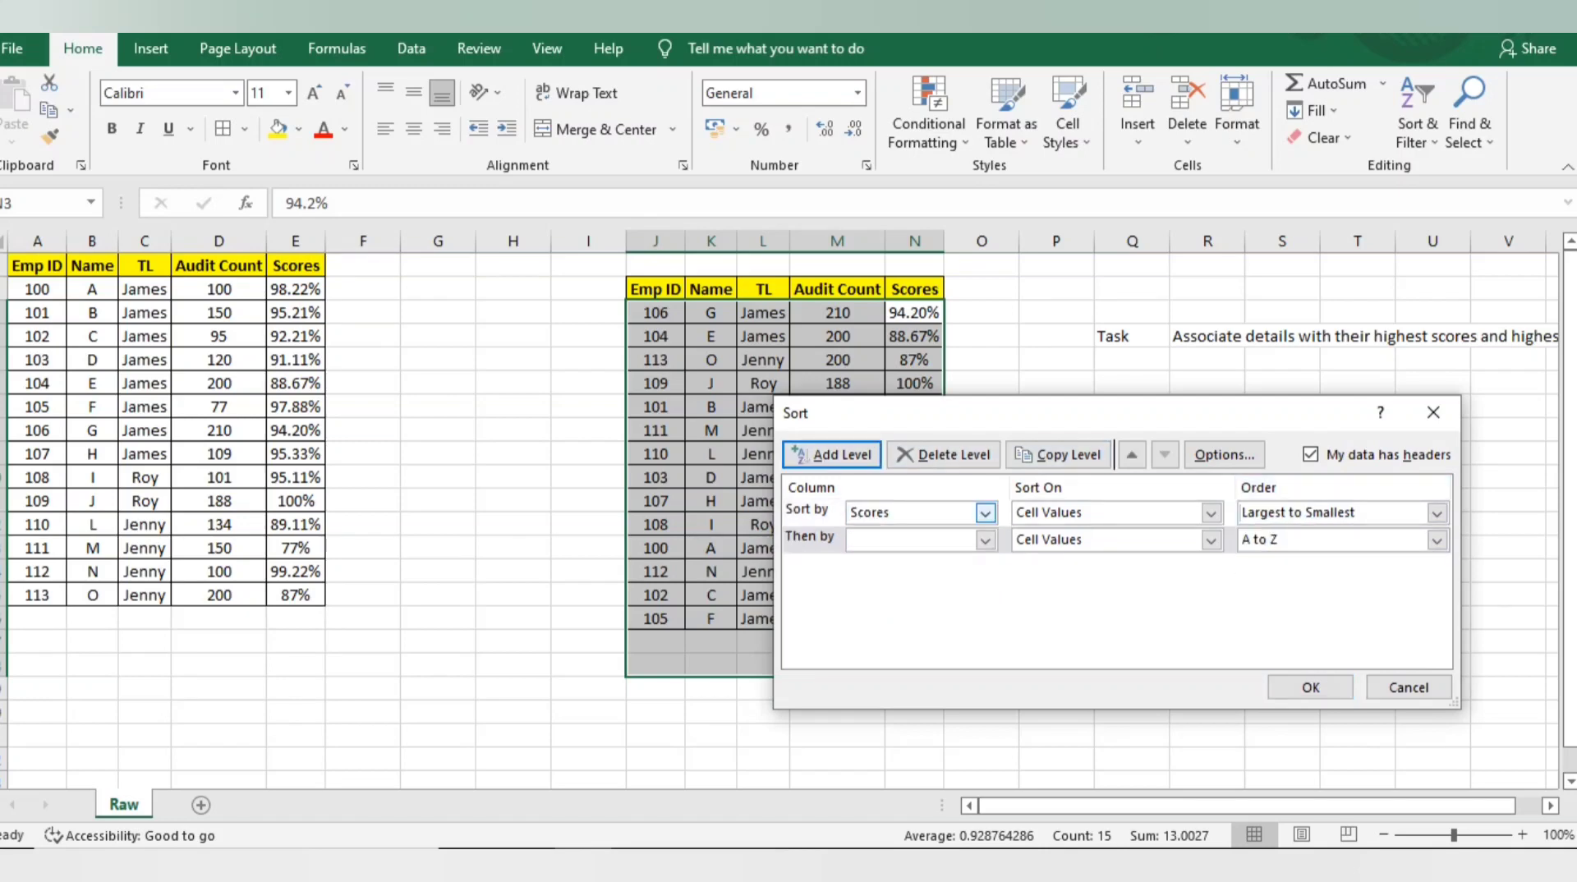
{"action": "left_click", "coordinate": [985, 540]}
{"action": "left_click", "coordinate": [886, 607]}
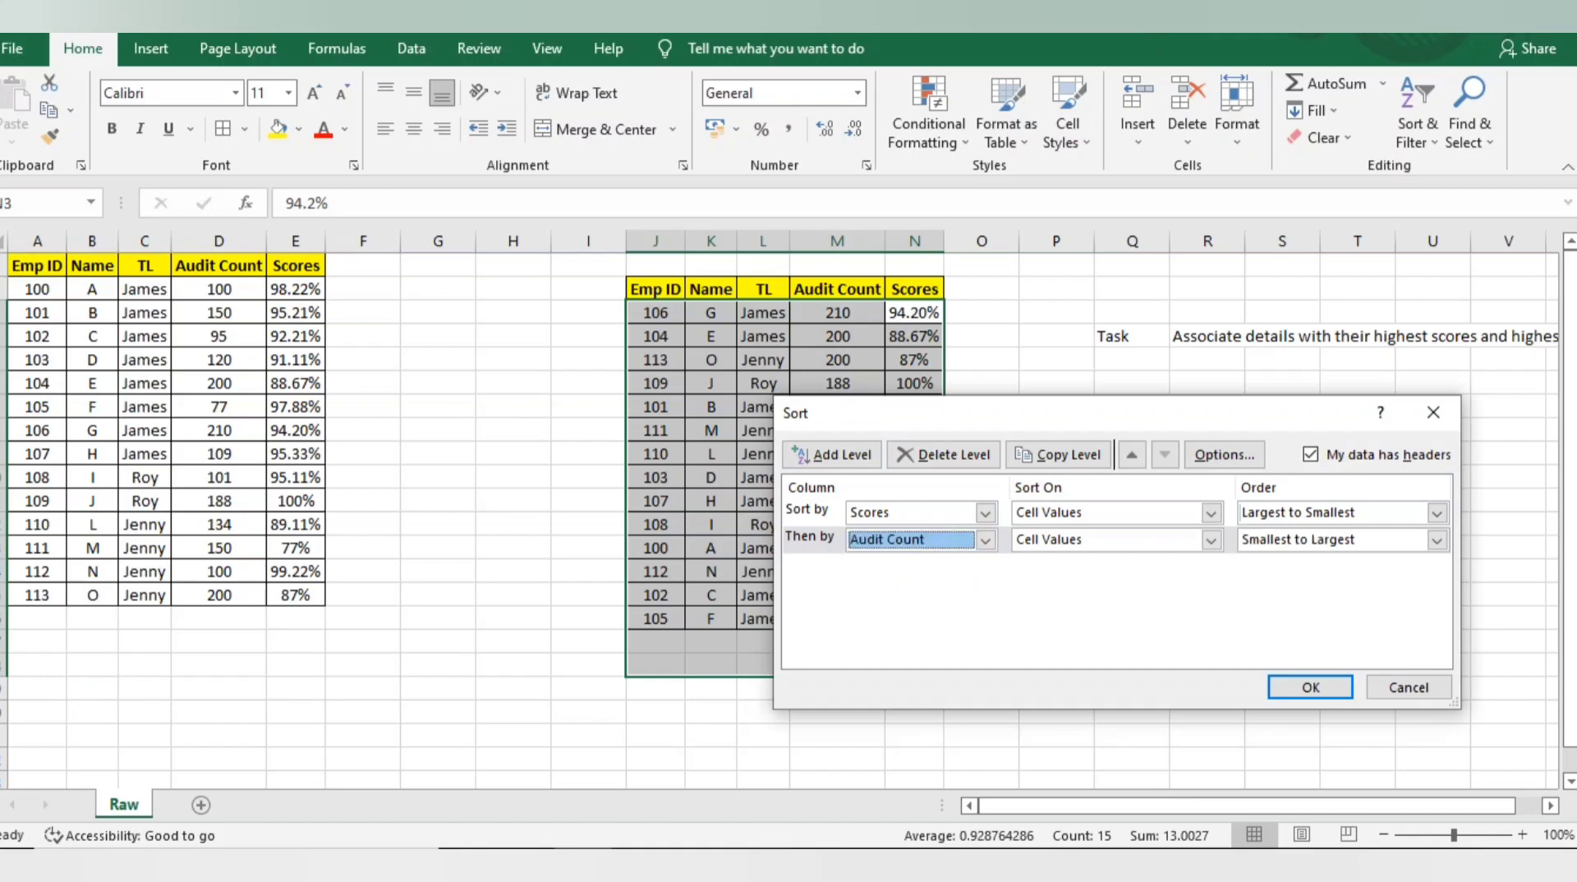
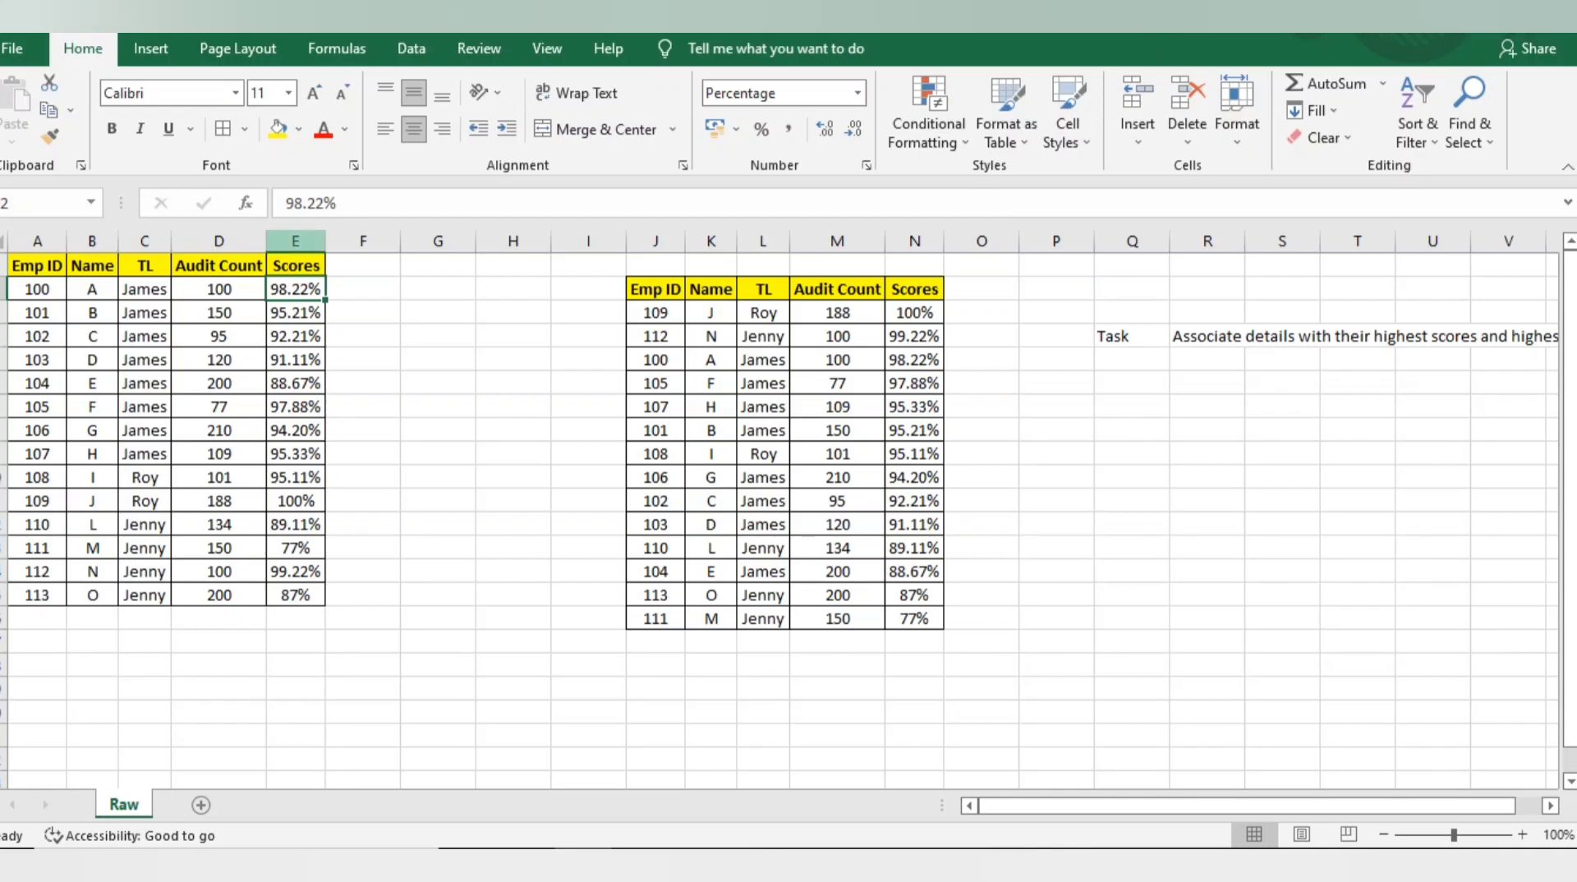
Sort the original table largest to smallest by its Scores column E, expanding the selection to the adjacent data.
{"action": "left_click", "coordinate": [295, 240]}
{"action": "left_click", "coordinate": [1418, 124]}
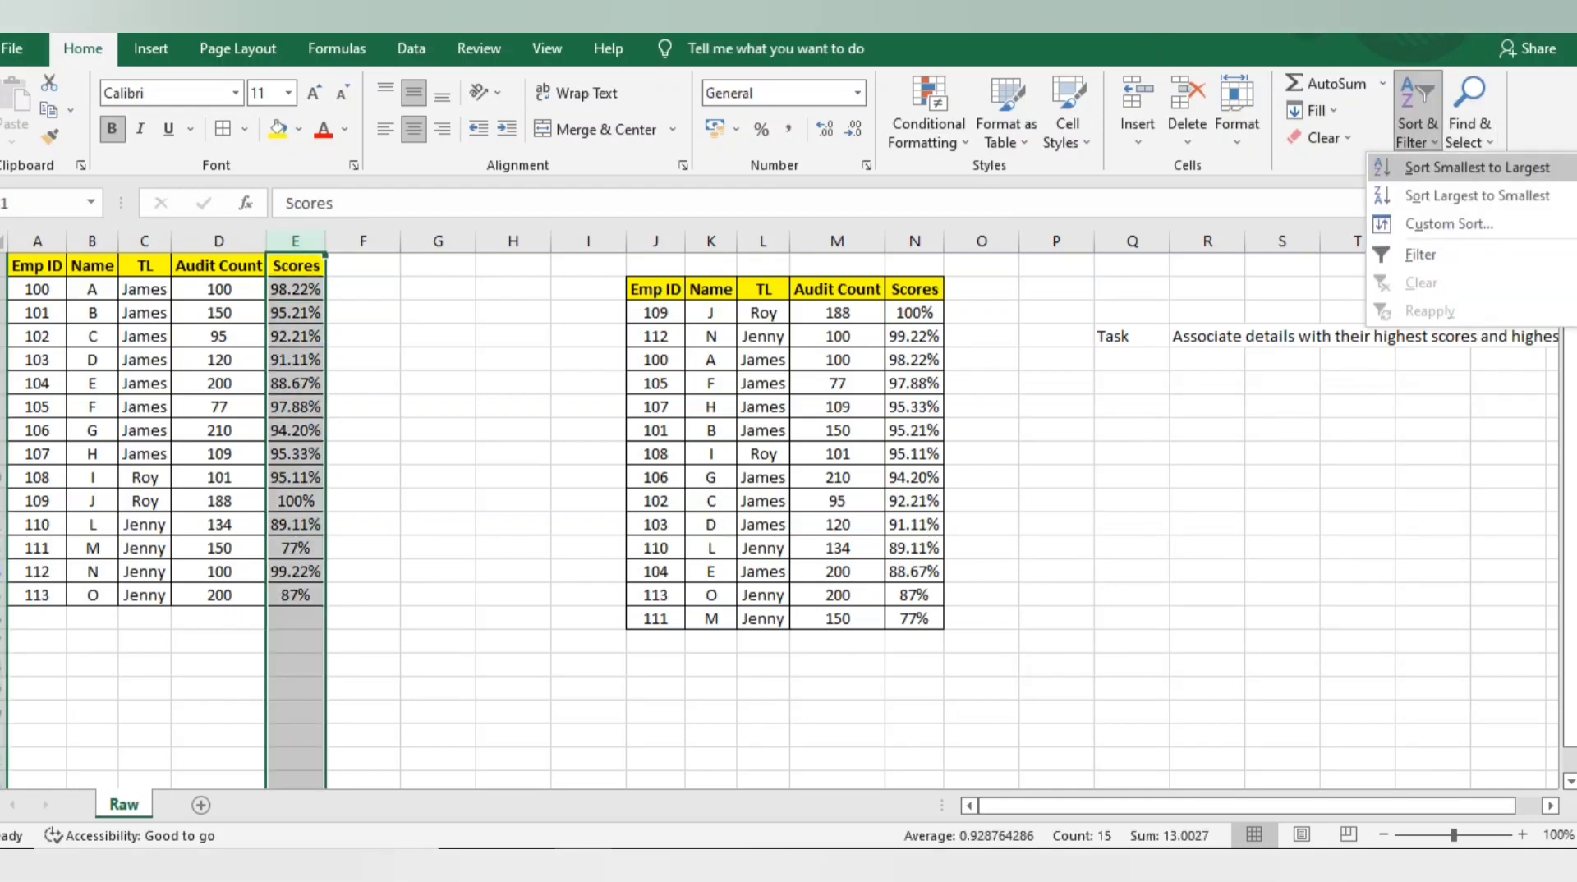
{"action": "left_click", "coordinate": [1477, 190]}
{"action": "left_click", "coordinate": [1185, 619]}
Examine the Audit Count values down column D of the original table and compare its rows with the sorted copy.
{"action": "key", "text": "Left"}
{"action": "key", "text": "Left"}
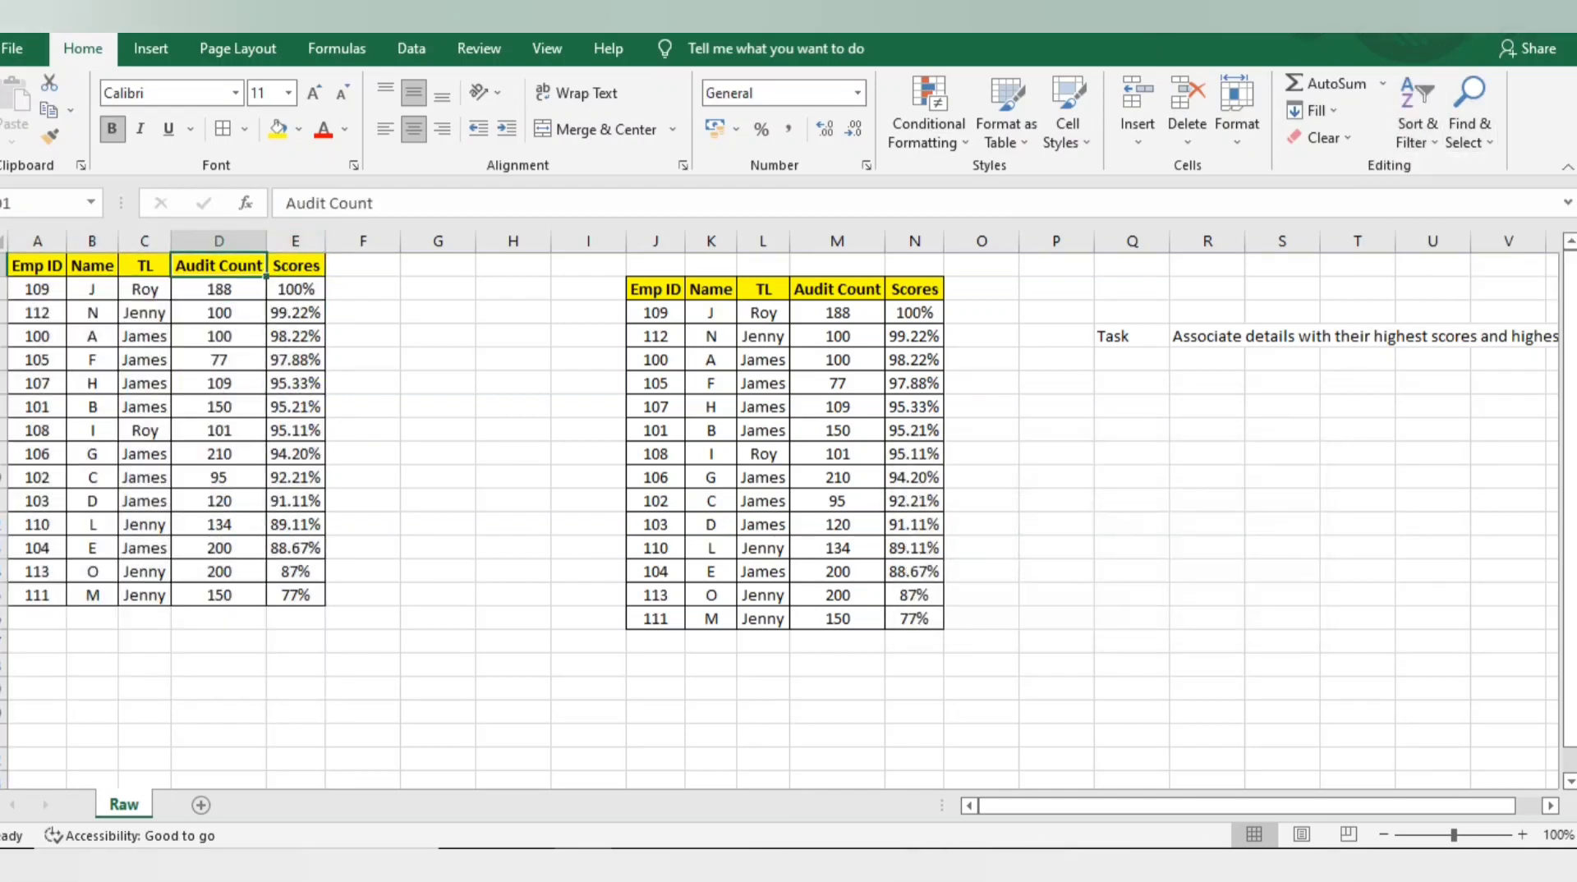
{"action": "key", "text": "Down"}
{"action": "key", "text": "Down"}
{"action": "key", "text": "Down"}
{"action": "key", "text": "Down"}
{"action": "key", "text": "Right"}
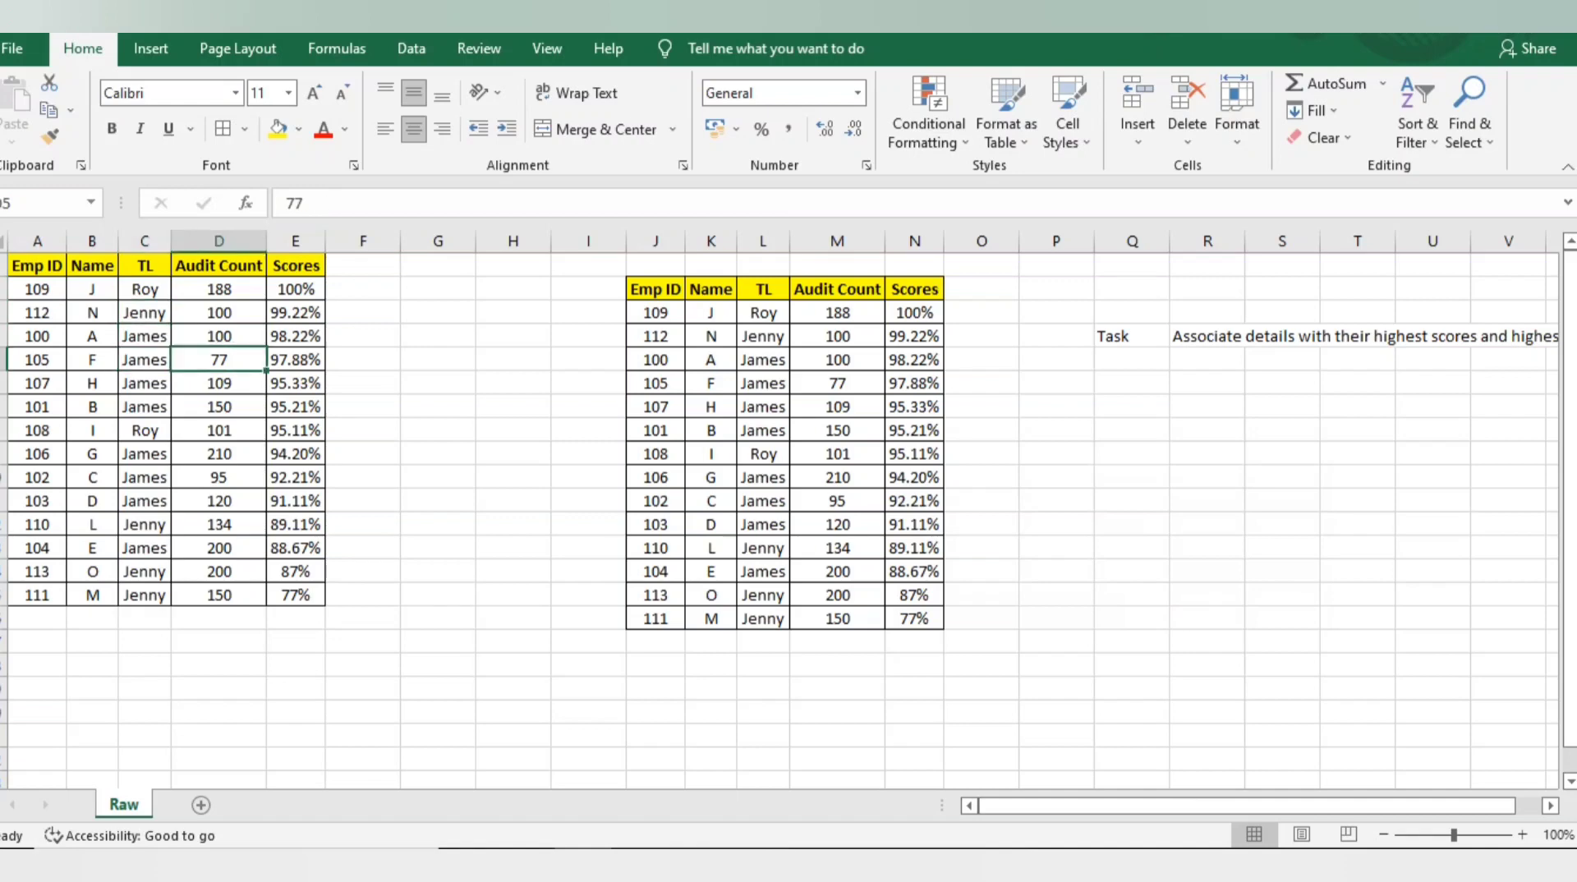
{"action": "key", "text": "Down"}
{"action": "key", "text": "Down"}
{"action": "key", "text": "Down"}
{"action": "key", "text": "Down"}
{"action": "key", "text": "Down"}
{"action": "key", "text": "Down"}
{"action": "key", "text": "Down"}
{"action": "key", "text": "Down"}
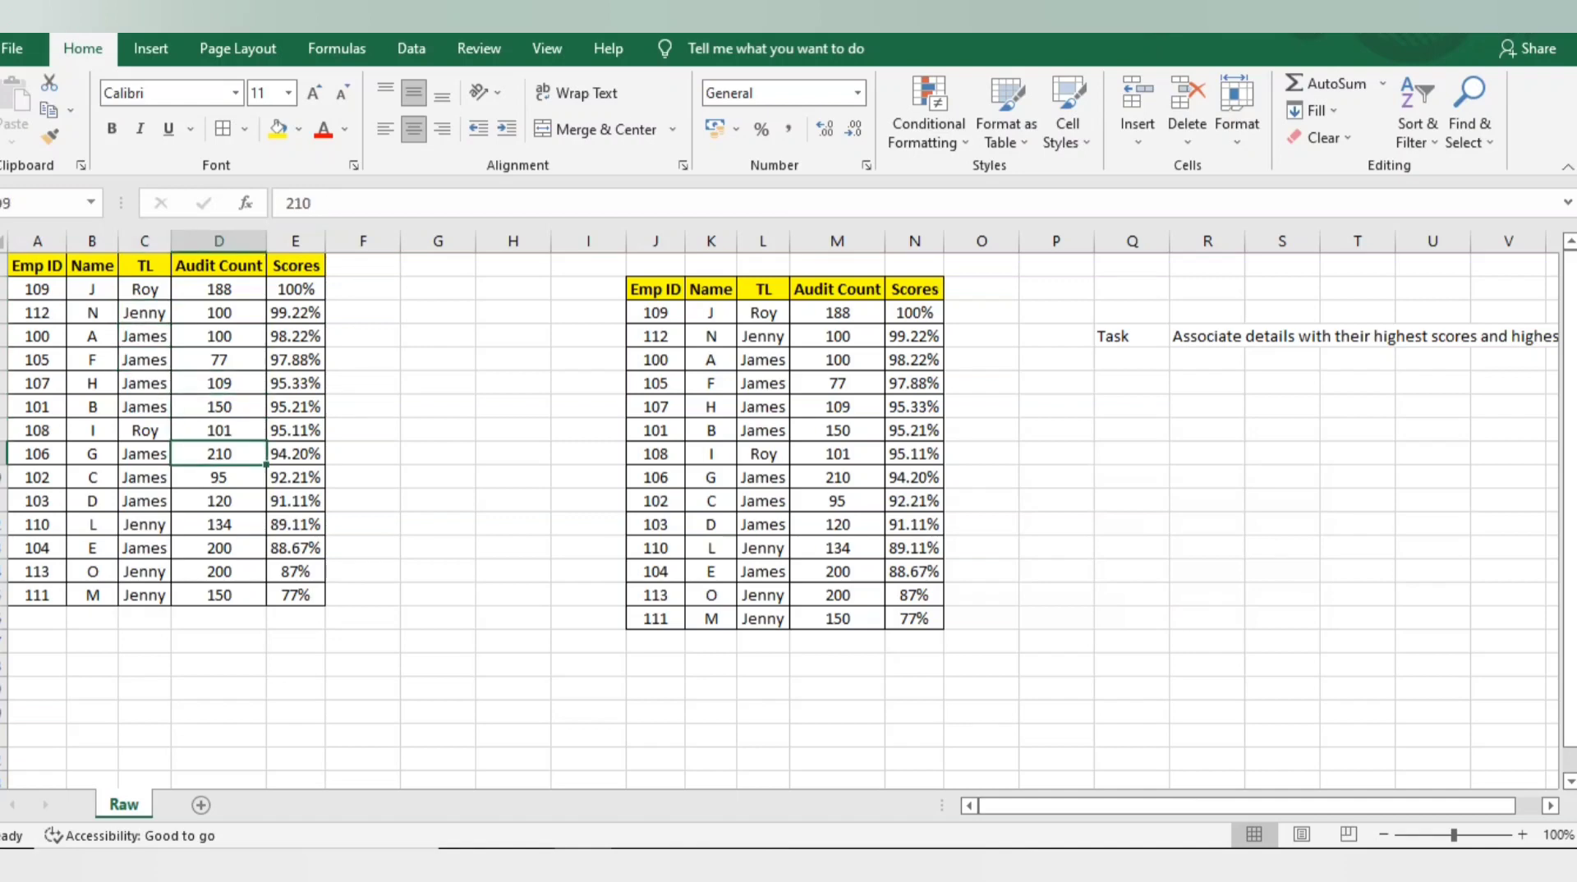
{"action": "key", "text": "Down"}
{"action": "key", "text": "Down"}
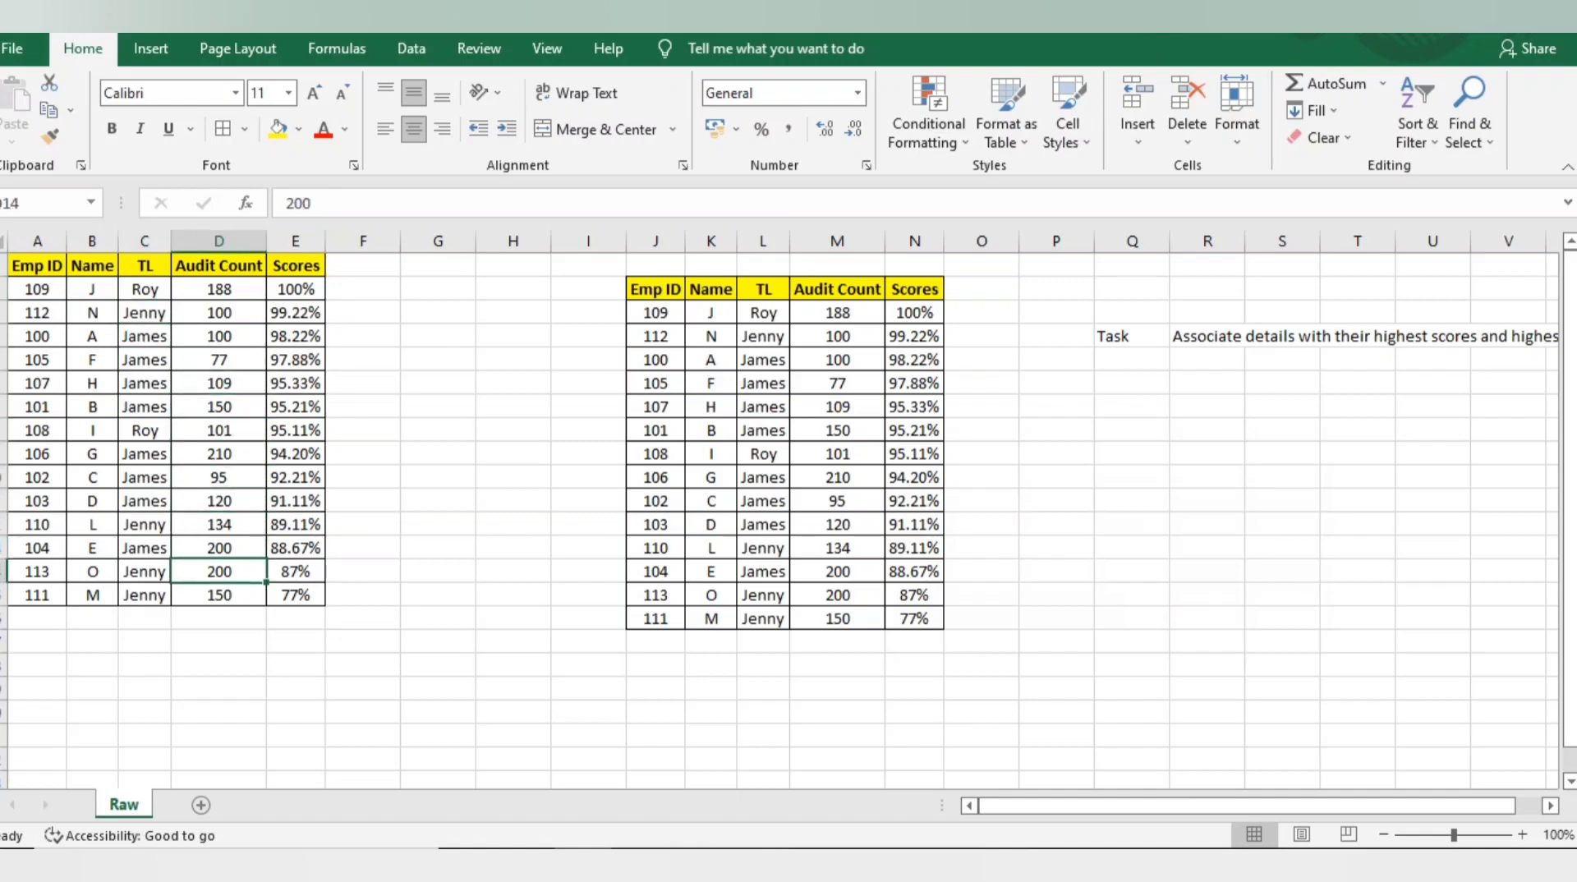
{"action": "key", "text": "Right"}
{"action": "key", "text": "Right"}
{"action": "key", "text": "Right"}
{"action": "key", "text": "Right"}
{"action": "key", "text": "Right"}
{"action": "key", "text": "Right"}
{"action": "key", "text": "Right"}
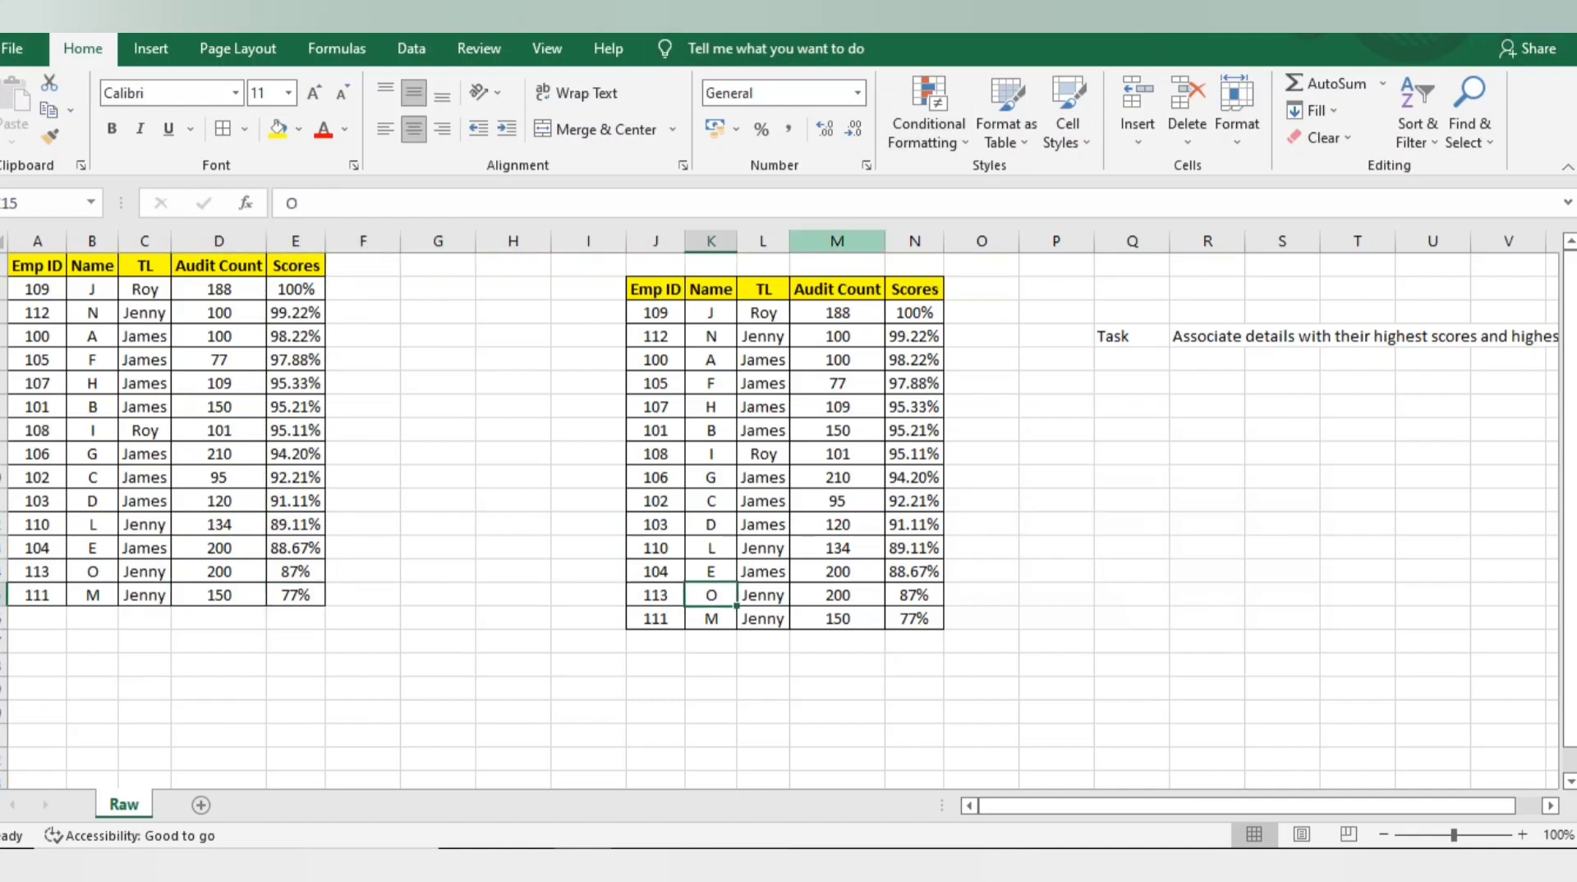
{"action": "left_click", "coordinate": [914, 241]}
{"action": "left_click", "coordinate": [1419, 115]}
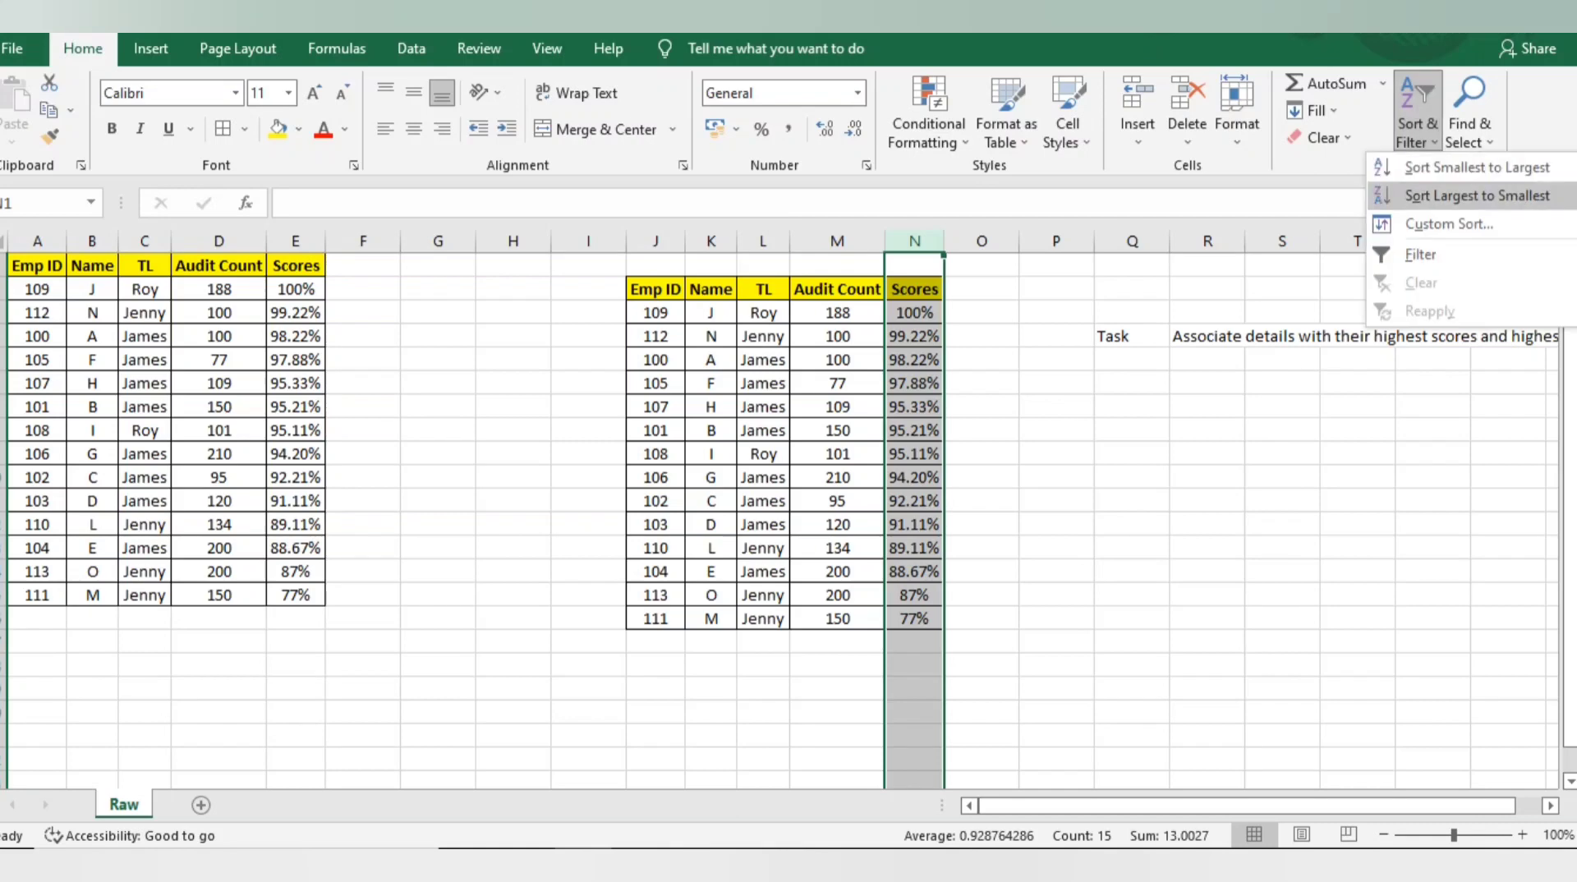
{"action": "left_click", "coordinate": [1429, 225]}
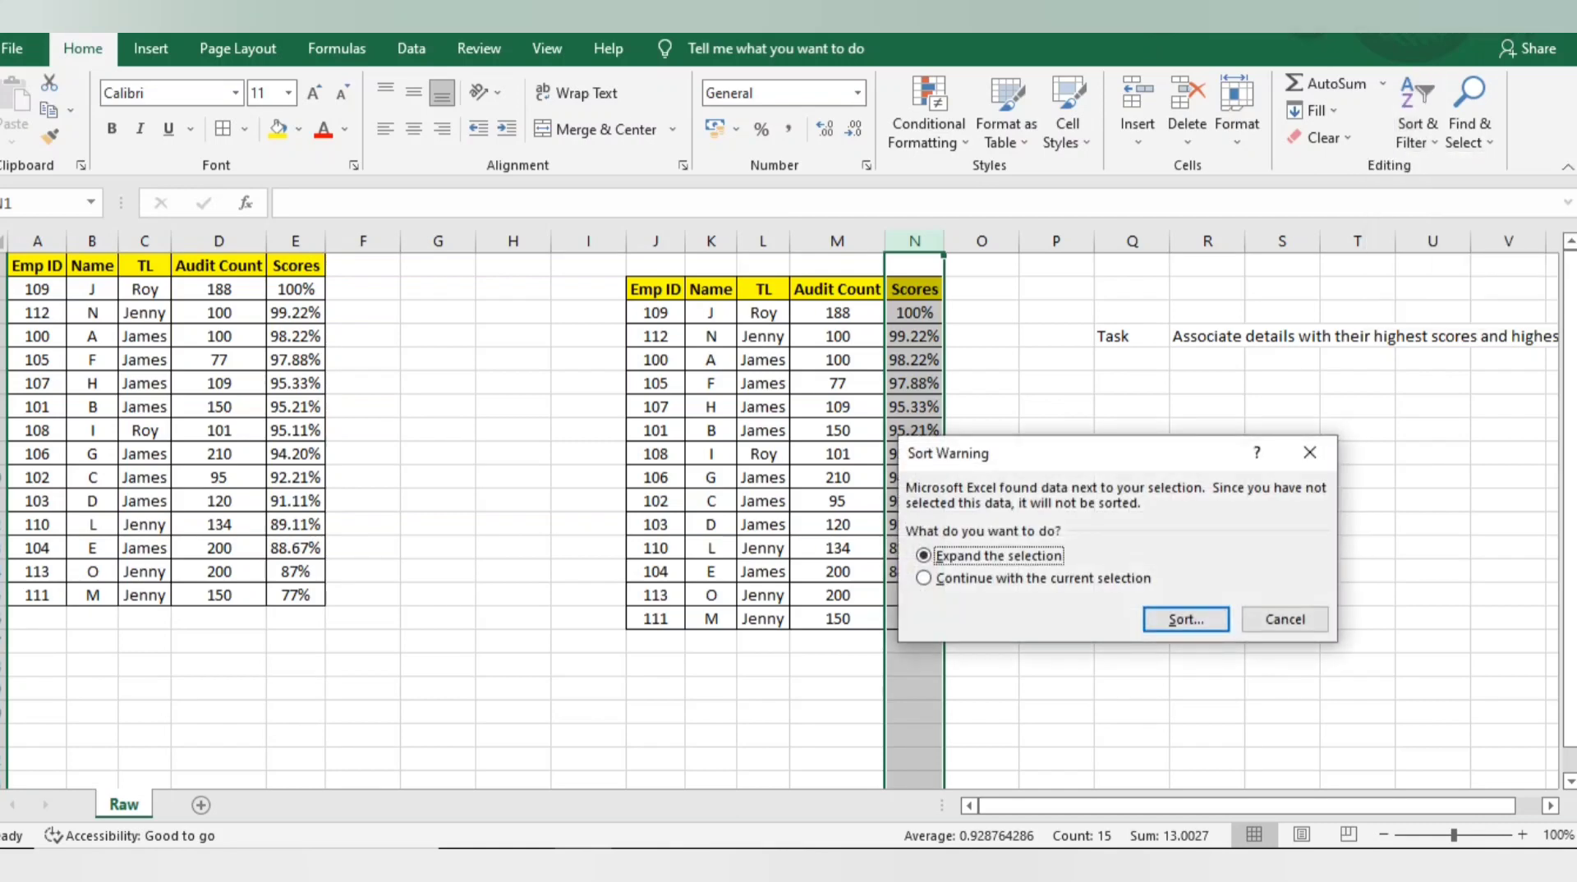
{"action": "key", "text": "Return"}
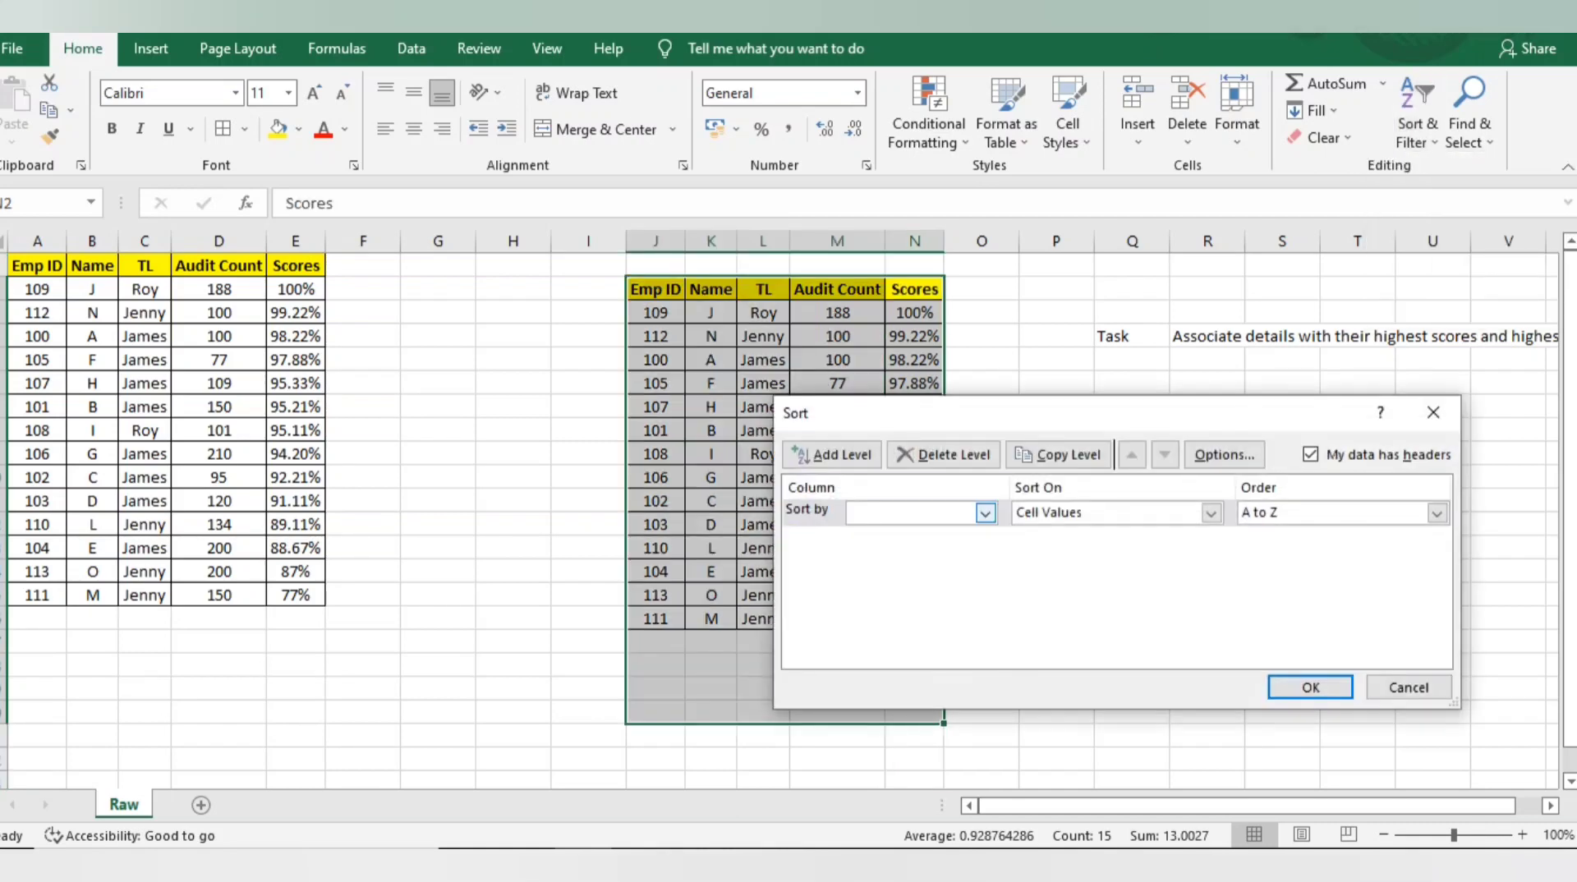
{"action": "left_click", "coordinate": [985, 512]}
{"action": "left_click", "coordinate": [924, 491]}
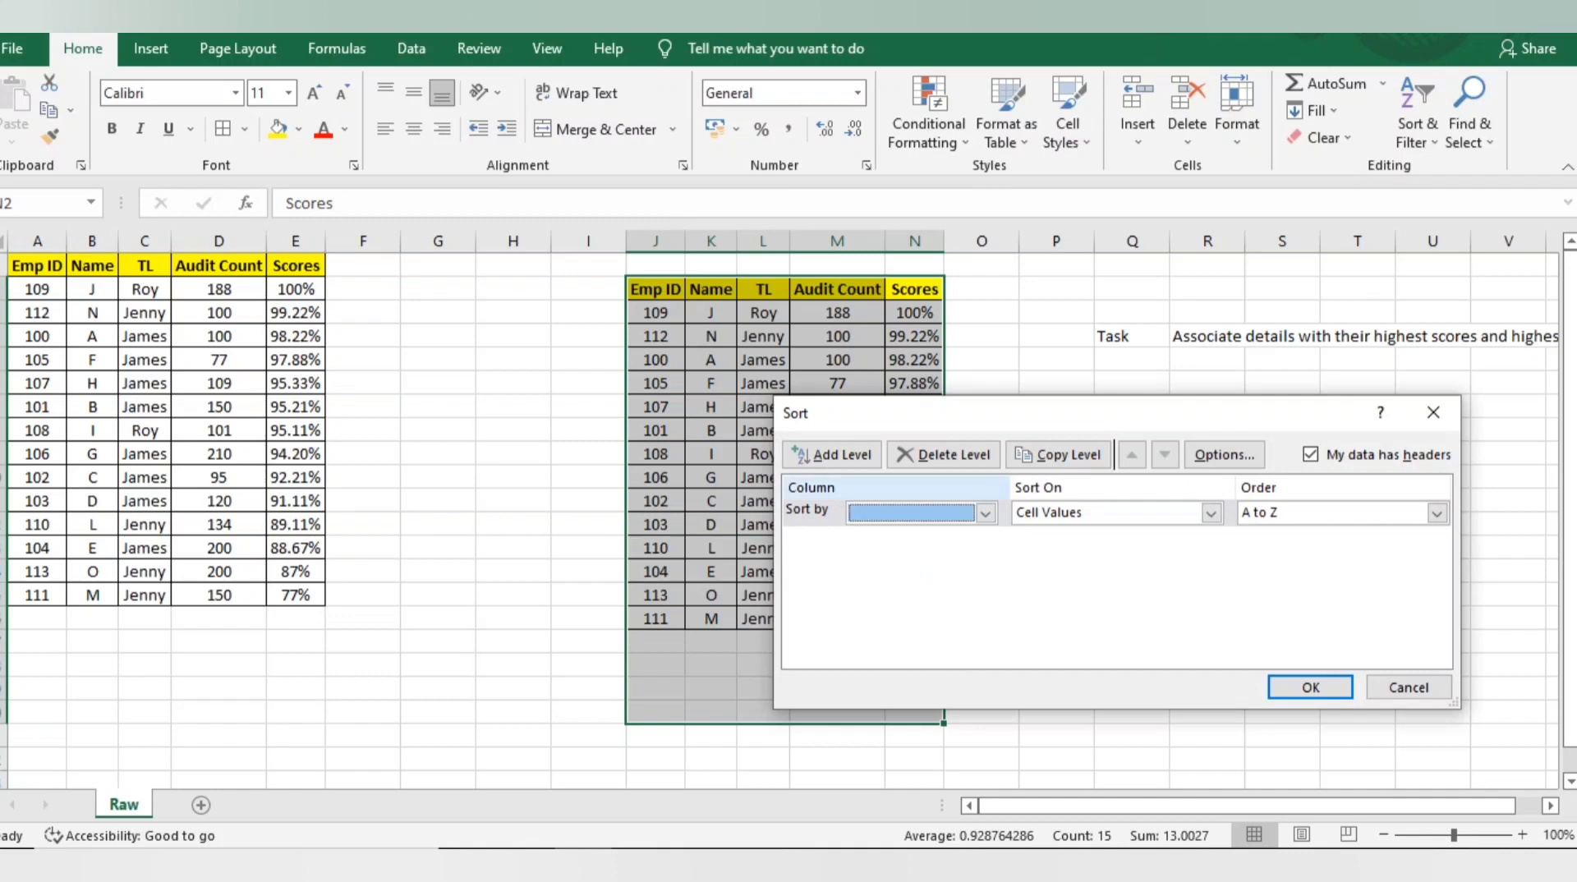
{"action": "left_click", "coordinate": [1433, 412]}
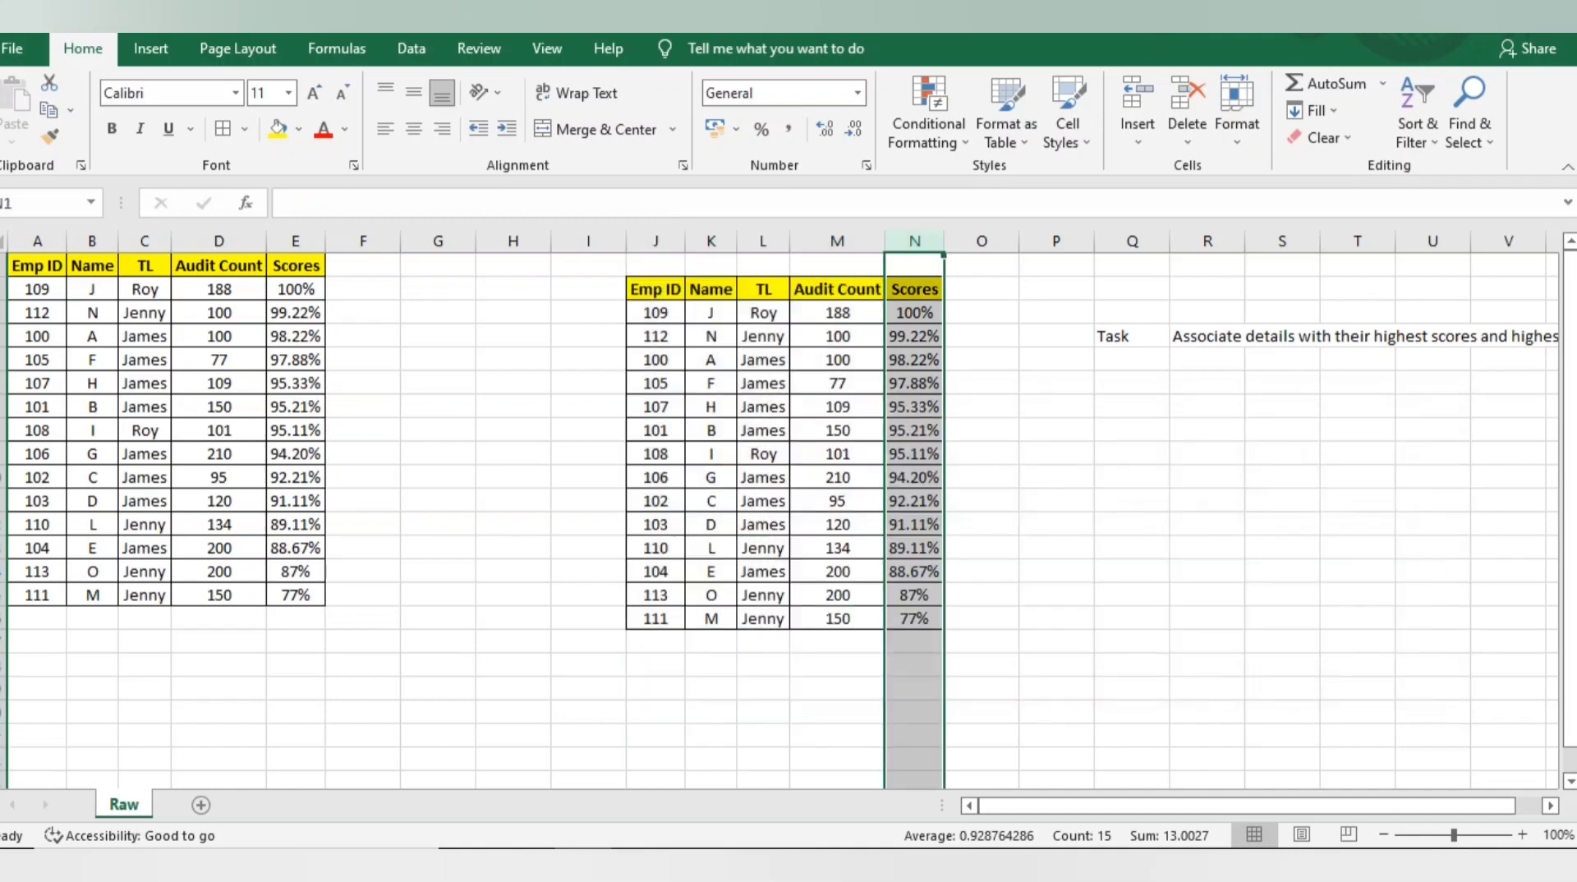
Select the whole copied table and set the first custom sort level to Audit Count, Smallest to Largest.
{"action": "left_click", "coordinate": [837, 407]}
{"action": "key", "text": "ctrl+a"}
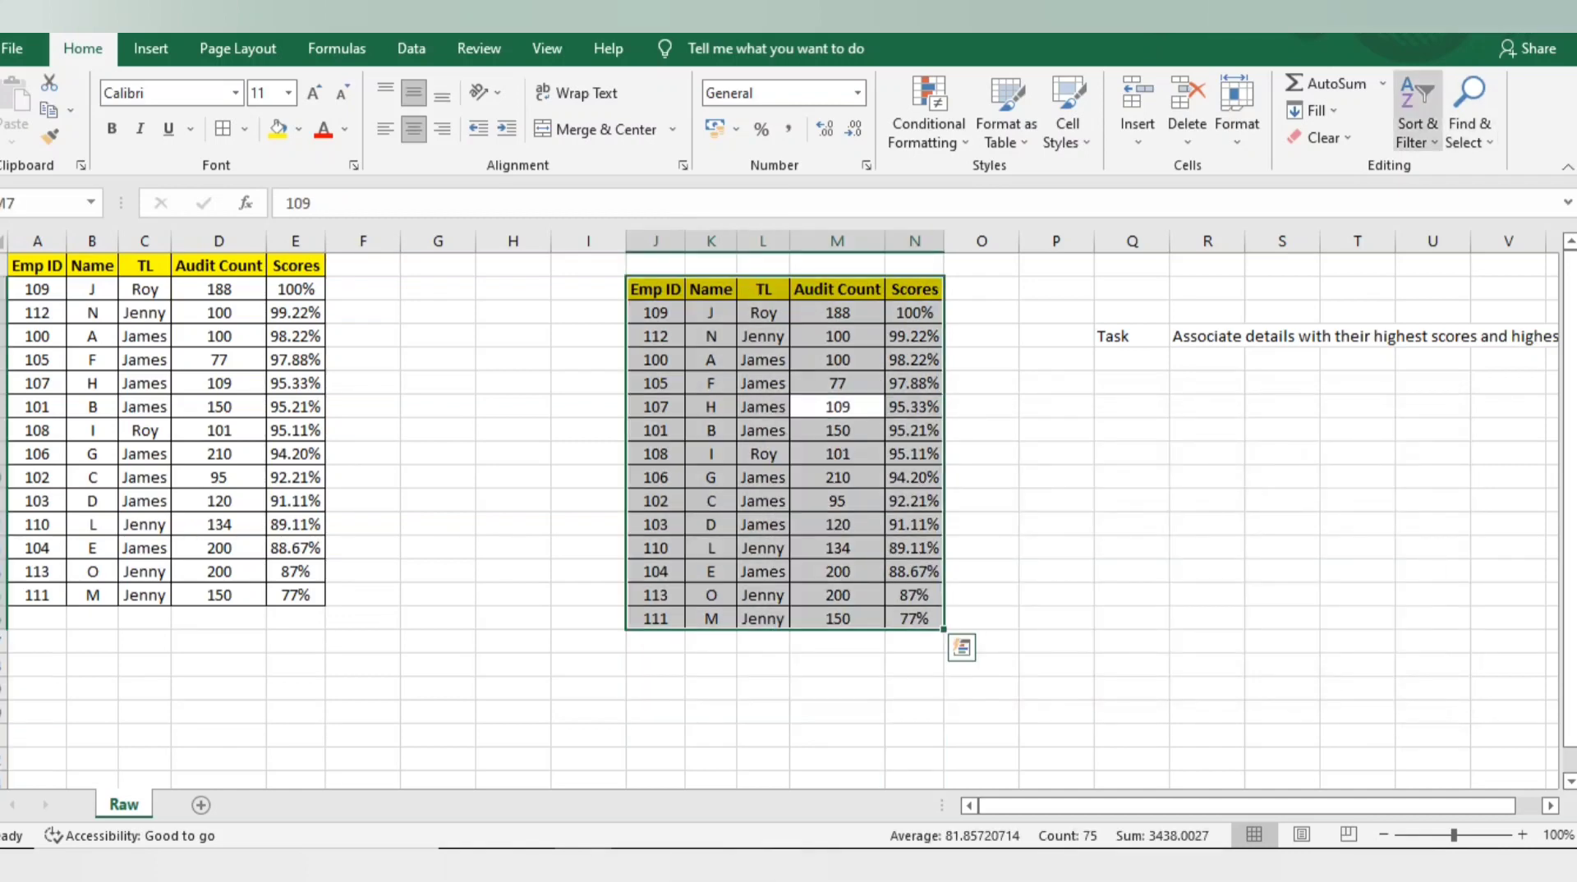
{"action": "left_click", "coordinate": [1418, 123]}
{"action": "left_click", "coordinate": [1449, 223]}
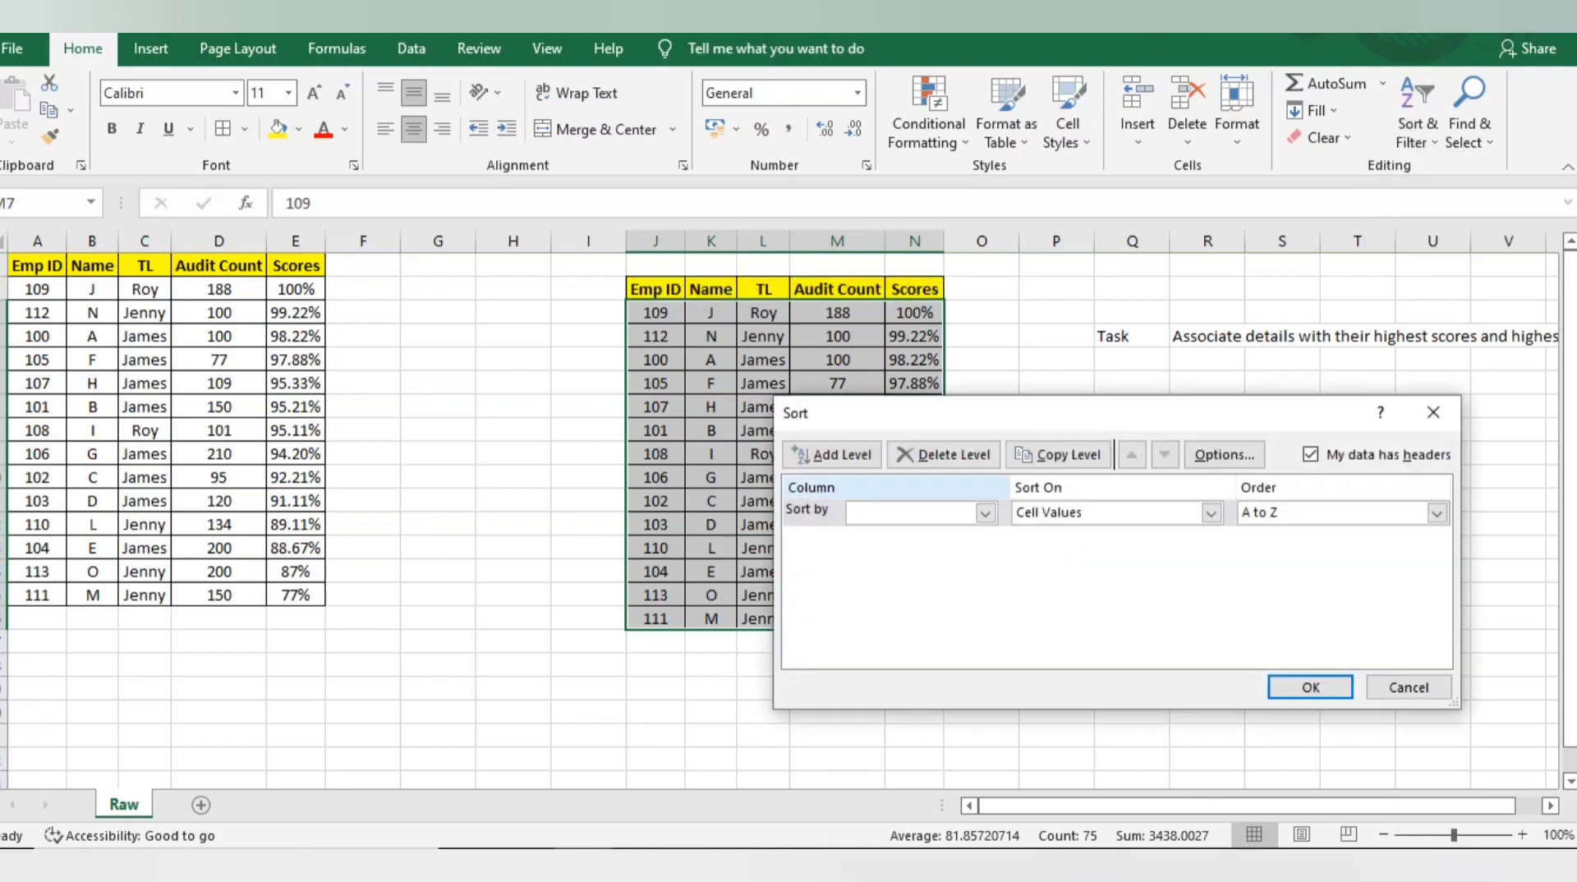
{"action": "left_click", "coordinate": [985, 513]}
{"action": "left_click", "coordinate": [886, 580]}
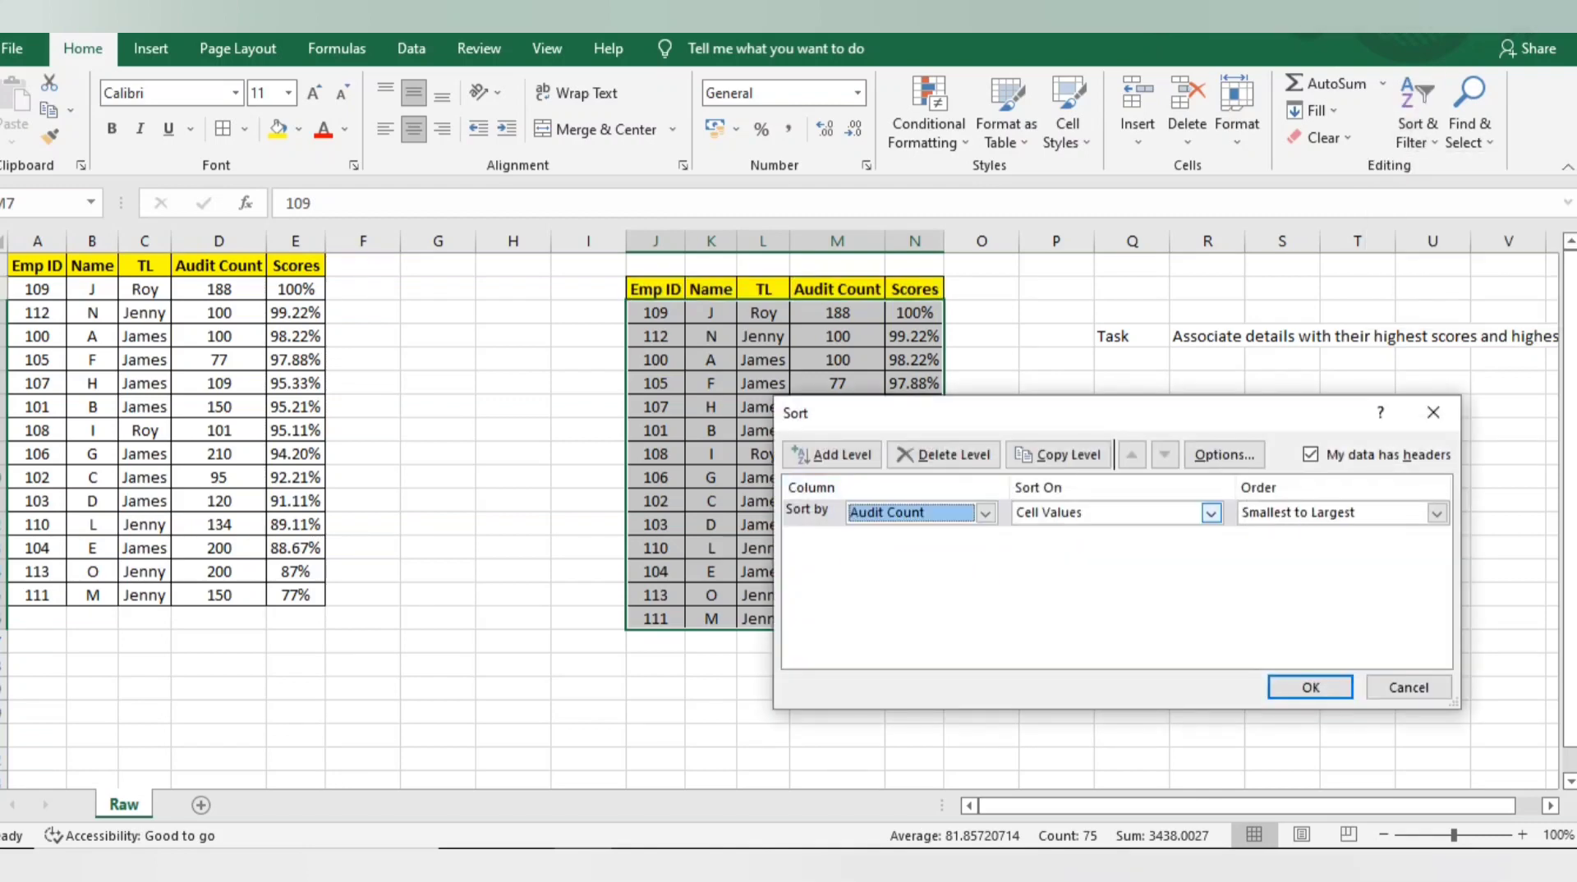
{"action": "left_click", "coordinate": [1437, 512]}
{"action": "left_click", "coordinate": [1296, 534]}
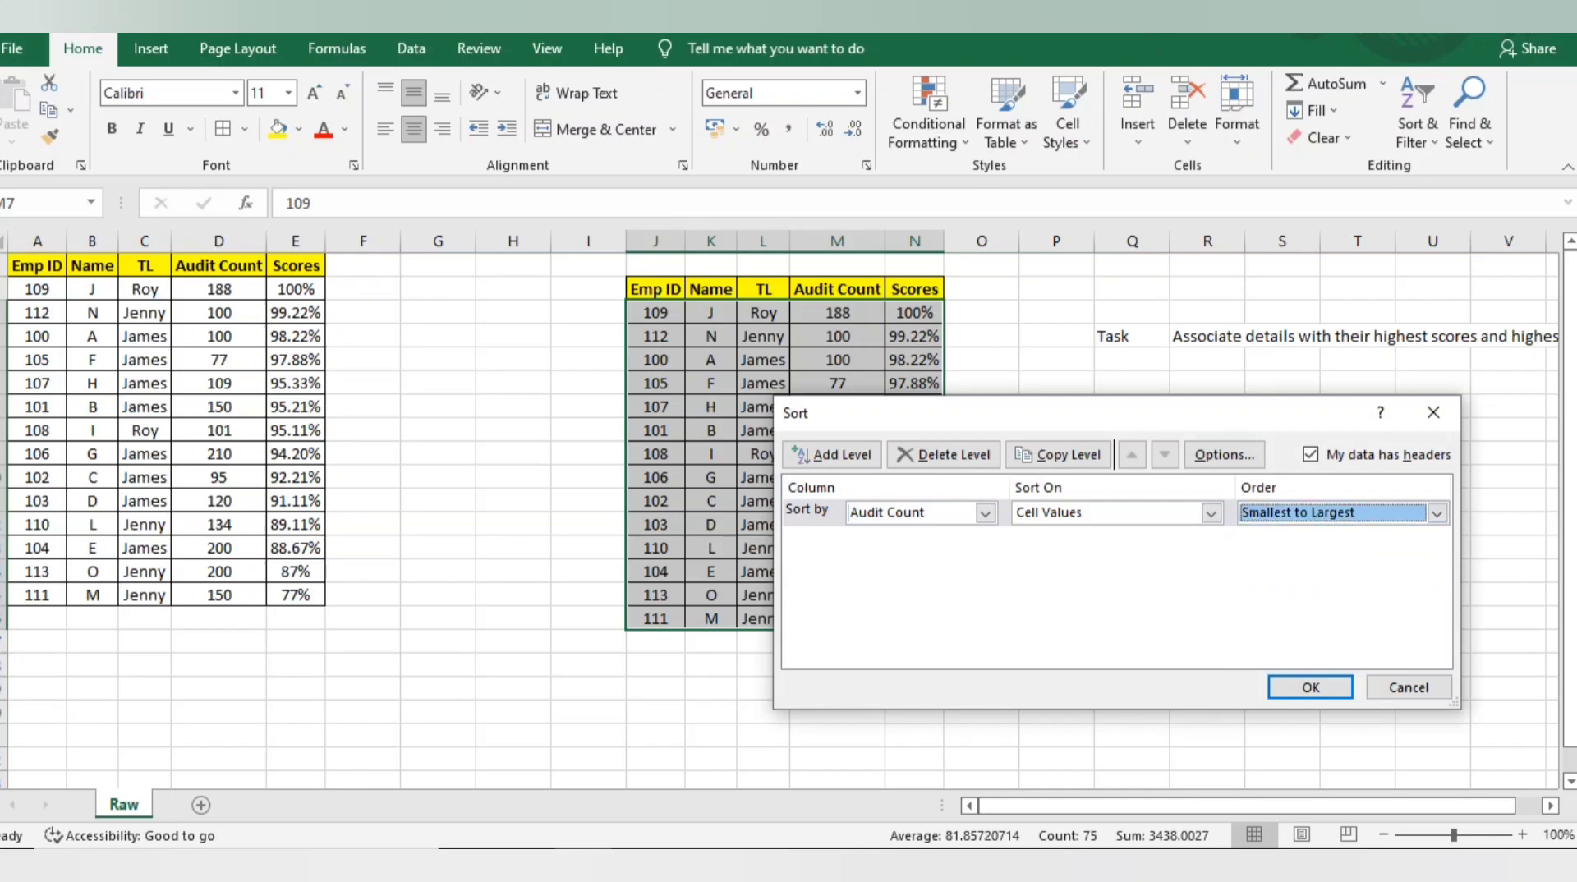
Add a second sort level on Scores, Largest to Smallest, and apply the custom sort to the copied table.
{"action": "left_click", "coordinate": [832, 454]}
{"action": "left_click", "coordinate": [831, 455]}
{"action": "left_click", "coordinate": [985, 540]}
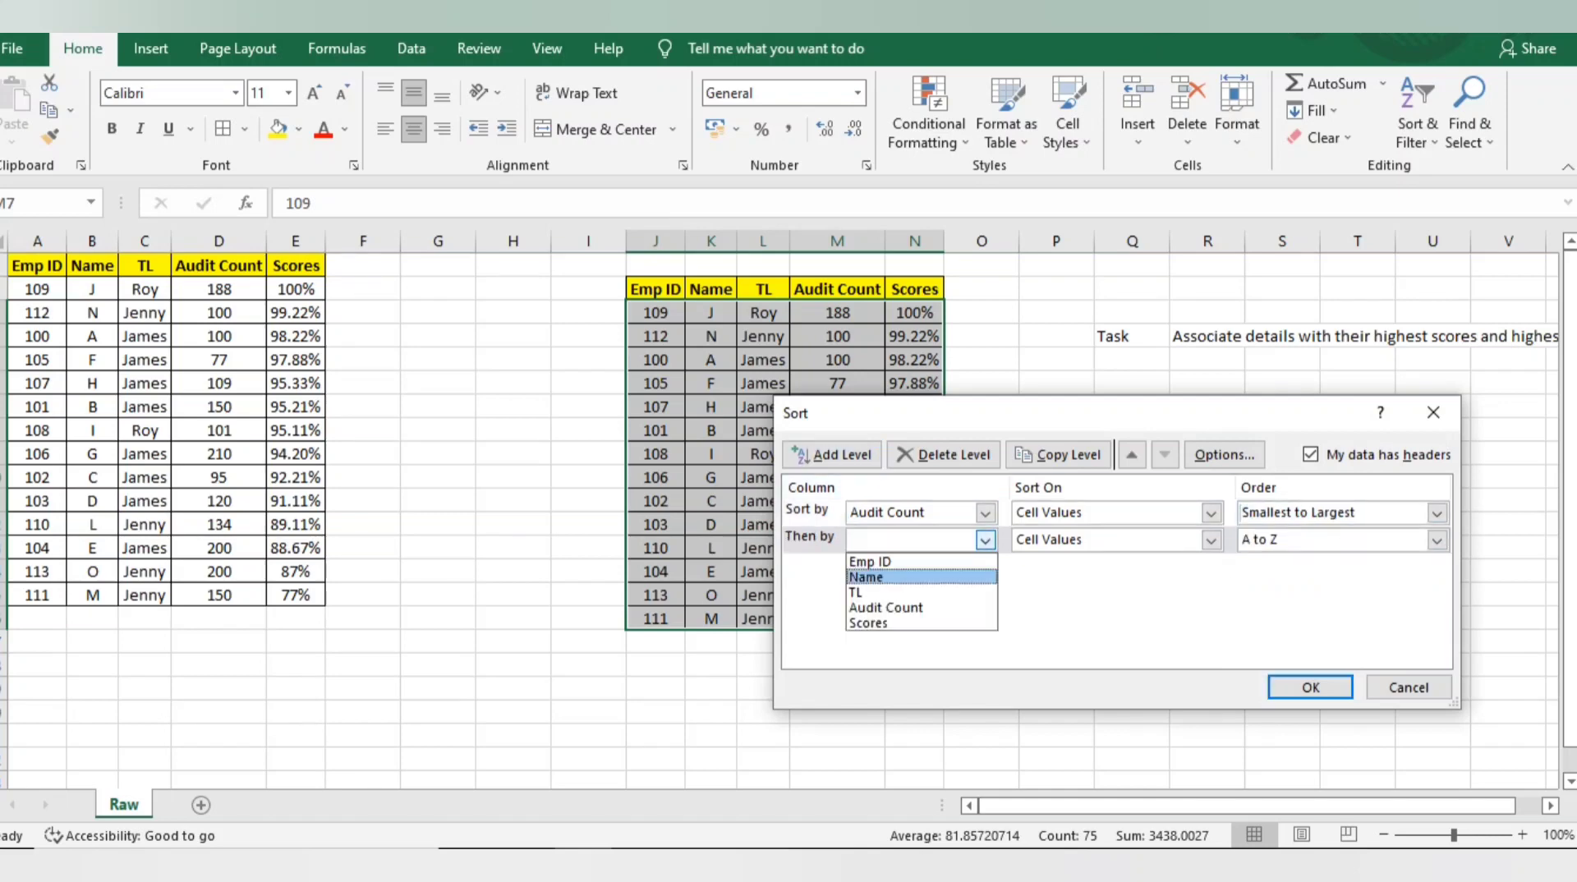
{"action": "left_click", "coordinate": [868, 623]}
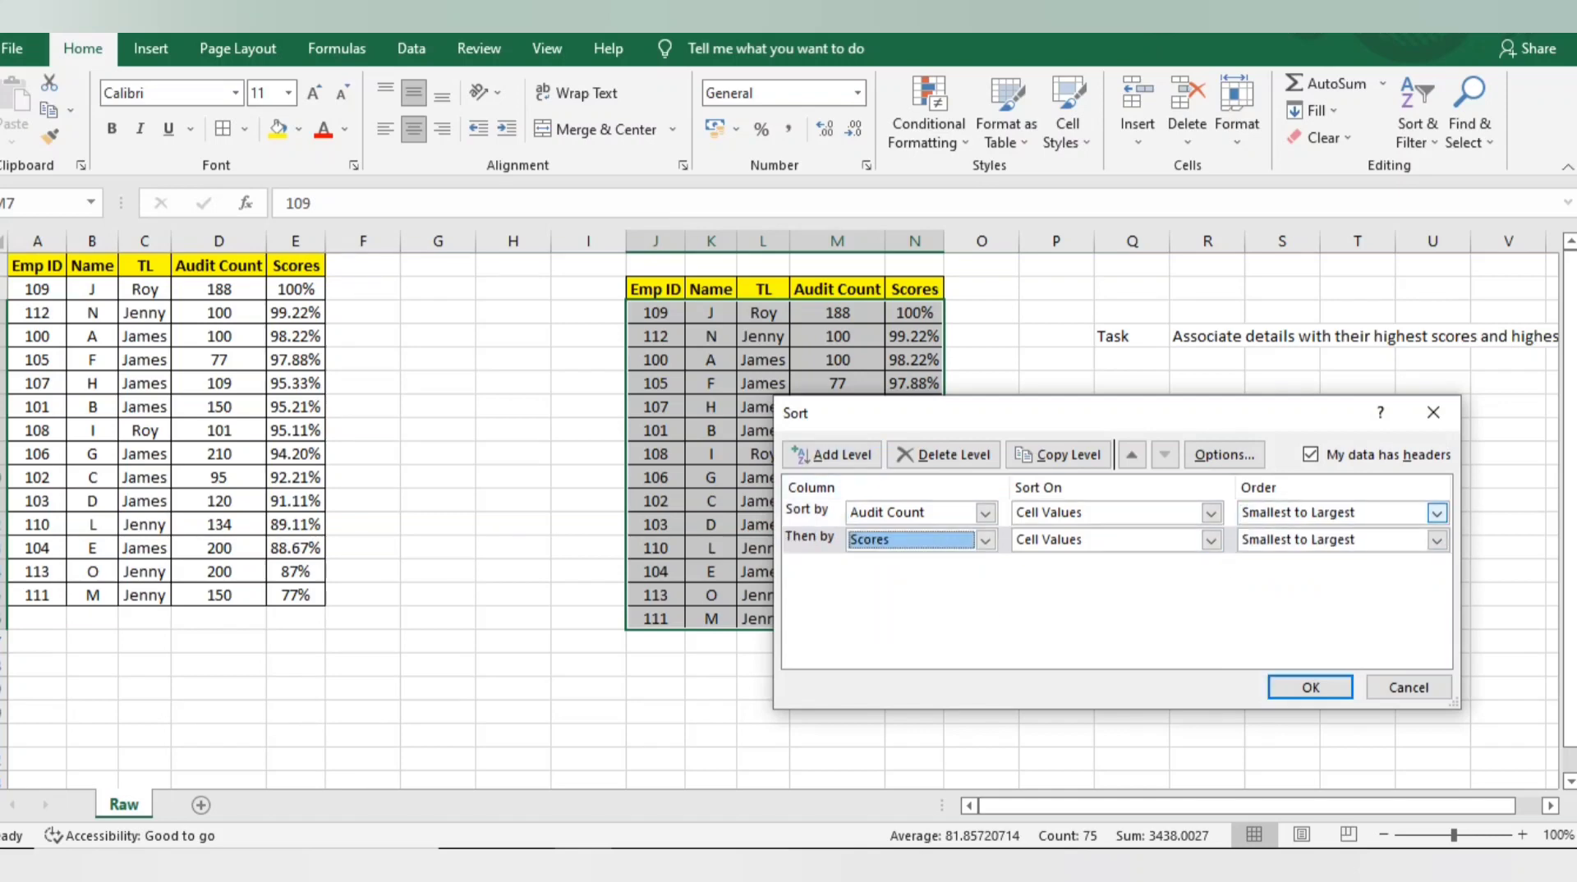
{"action": "left_click", "coordinate": [1437, 540]}
{"action": "left_click", "coordinate": [1296, 561]}
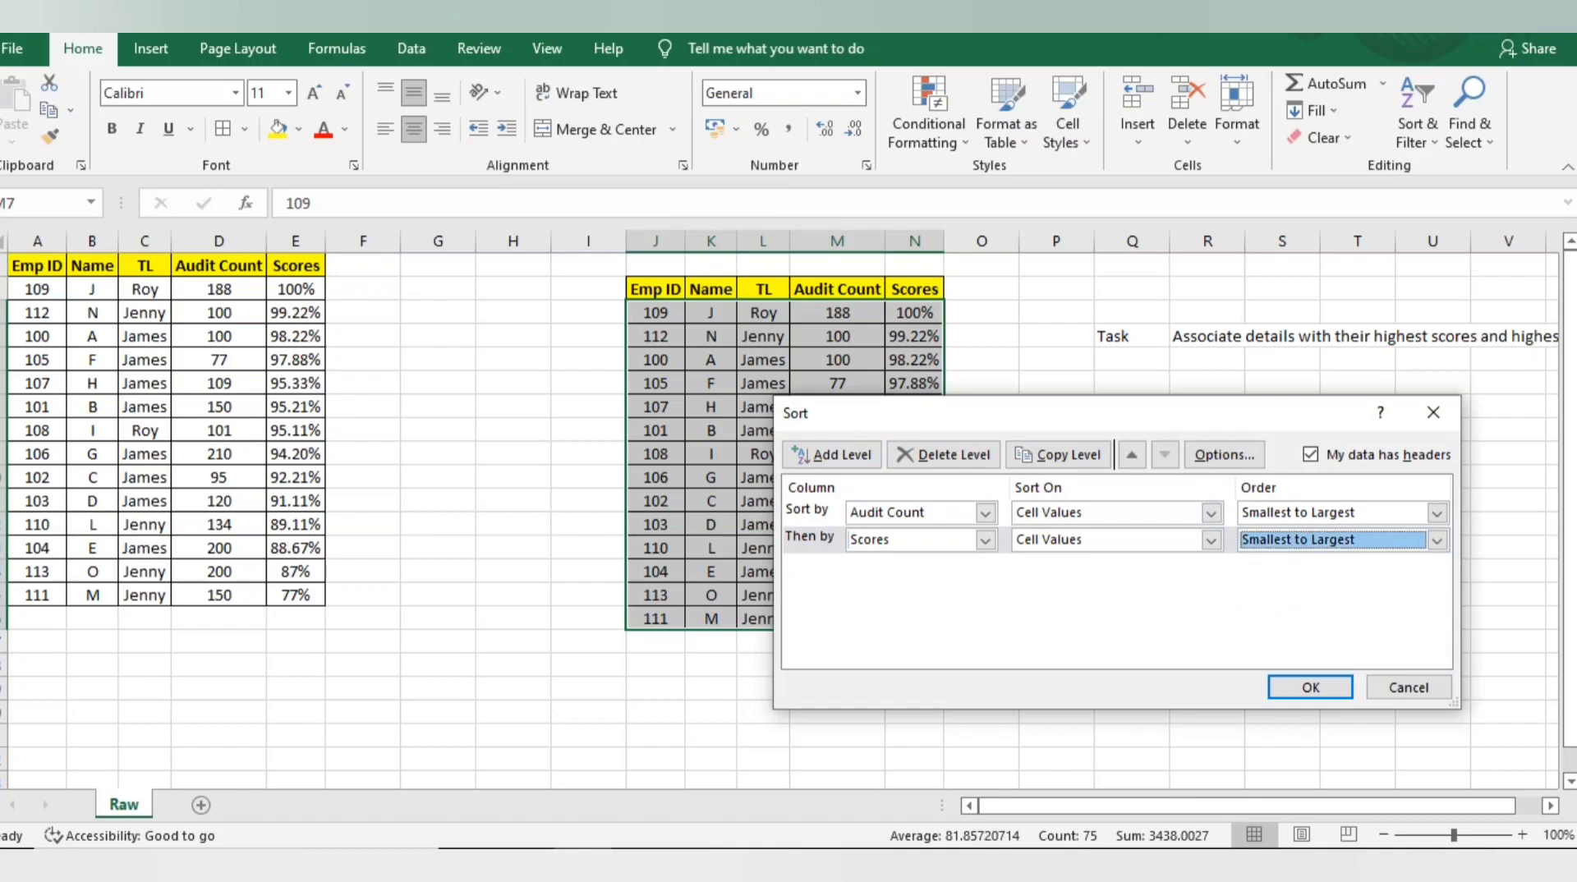
{"action": "key", "text": "alt+Down"}
{"action": "key", "text": "Down"}
{"action": "key", "text": "Return"}
{"action": "key", "text": "Return"}
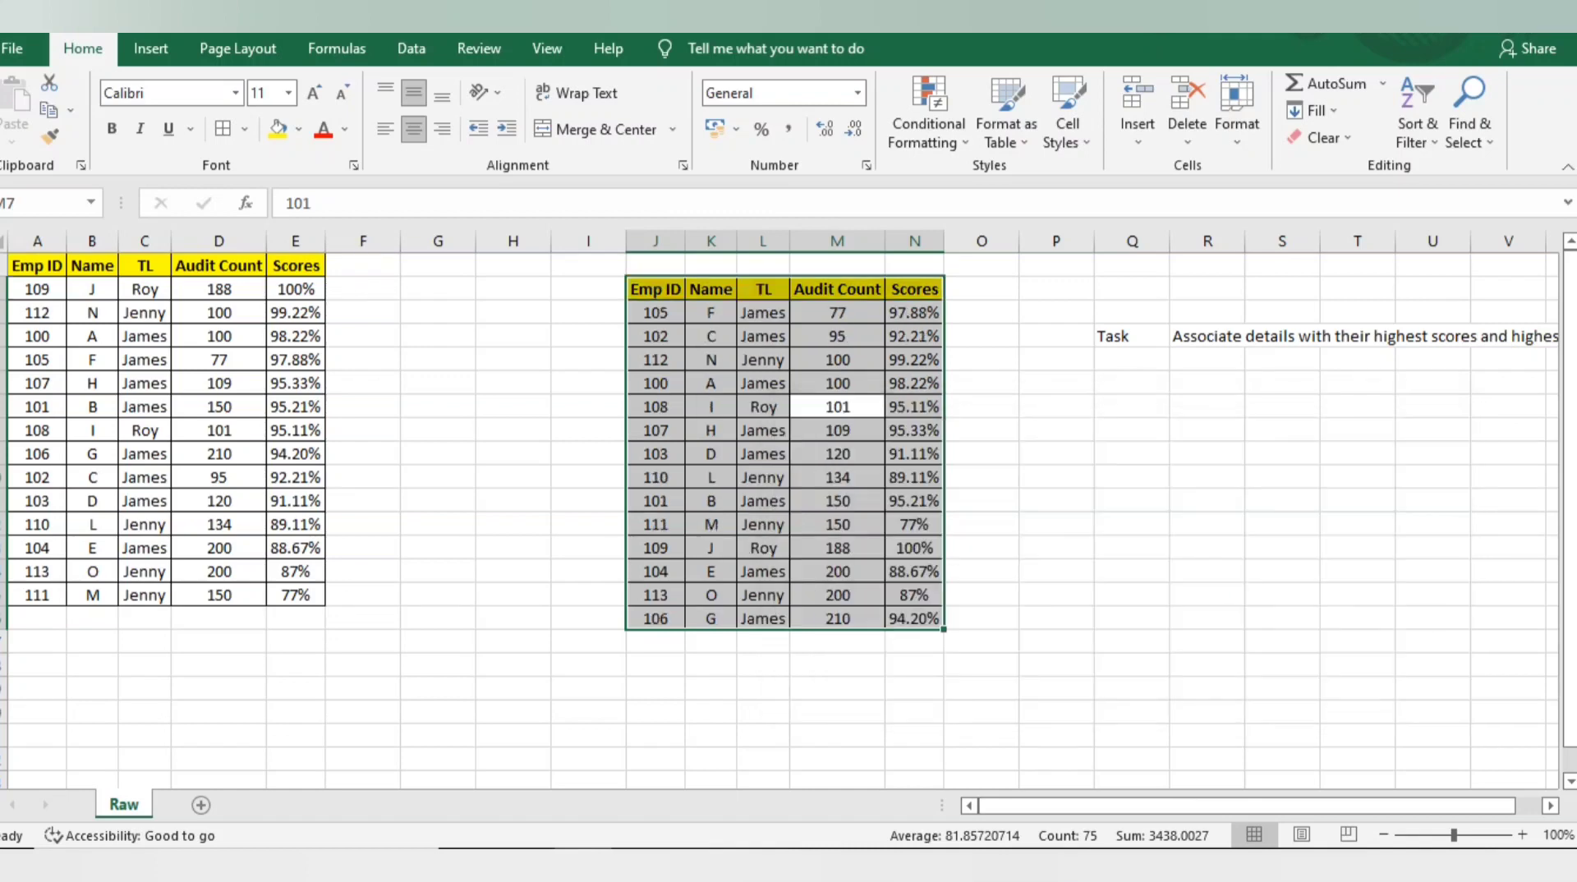
Select the Audit Count column M2:M16 of the sorted copy to review its order.
{"action": "left_click", "coordinate": [762, 406]}
{"action": "left_click", "coordinate": [763, 289]}
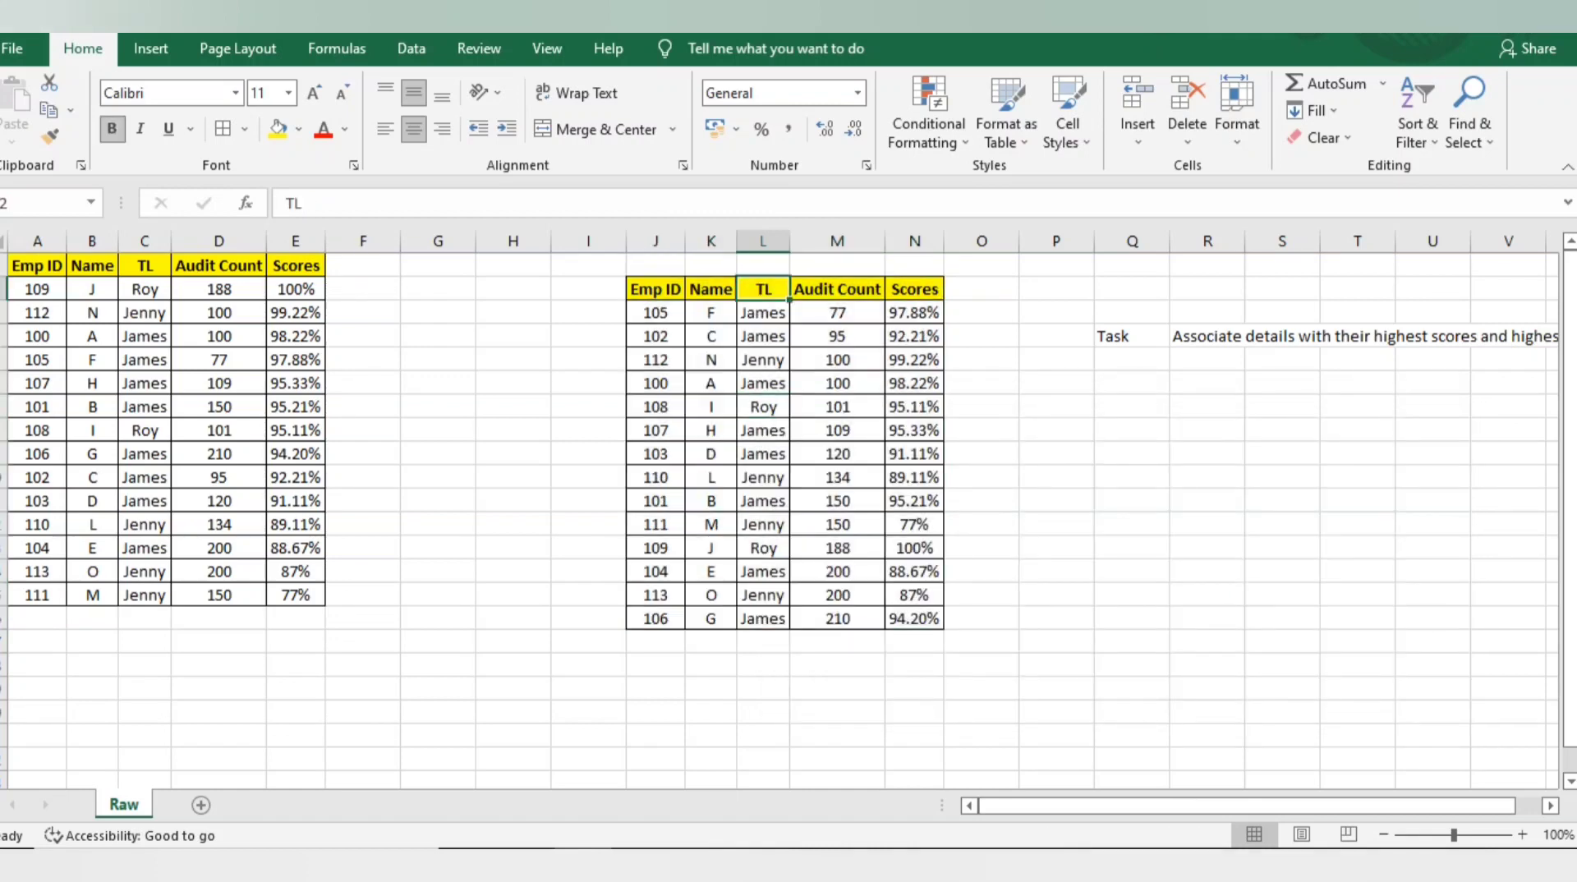
{"action": "left_click", "coordinate": [837, 289]}
{"action": "key", "text": "ctrl+shift+Down"}
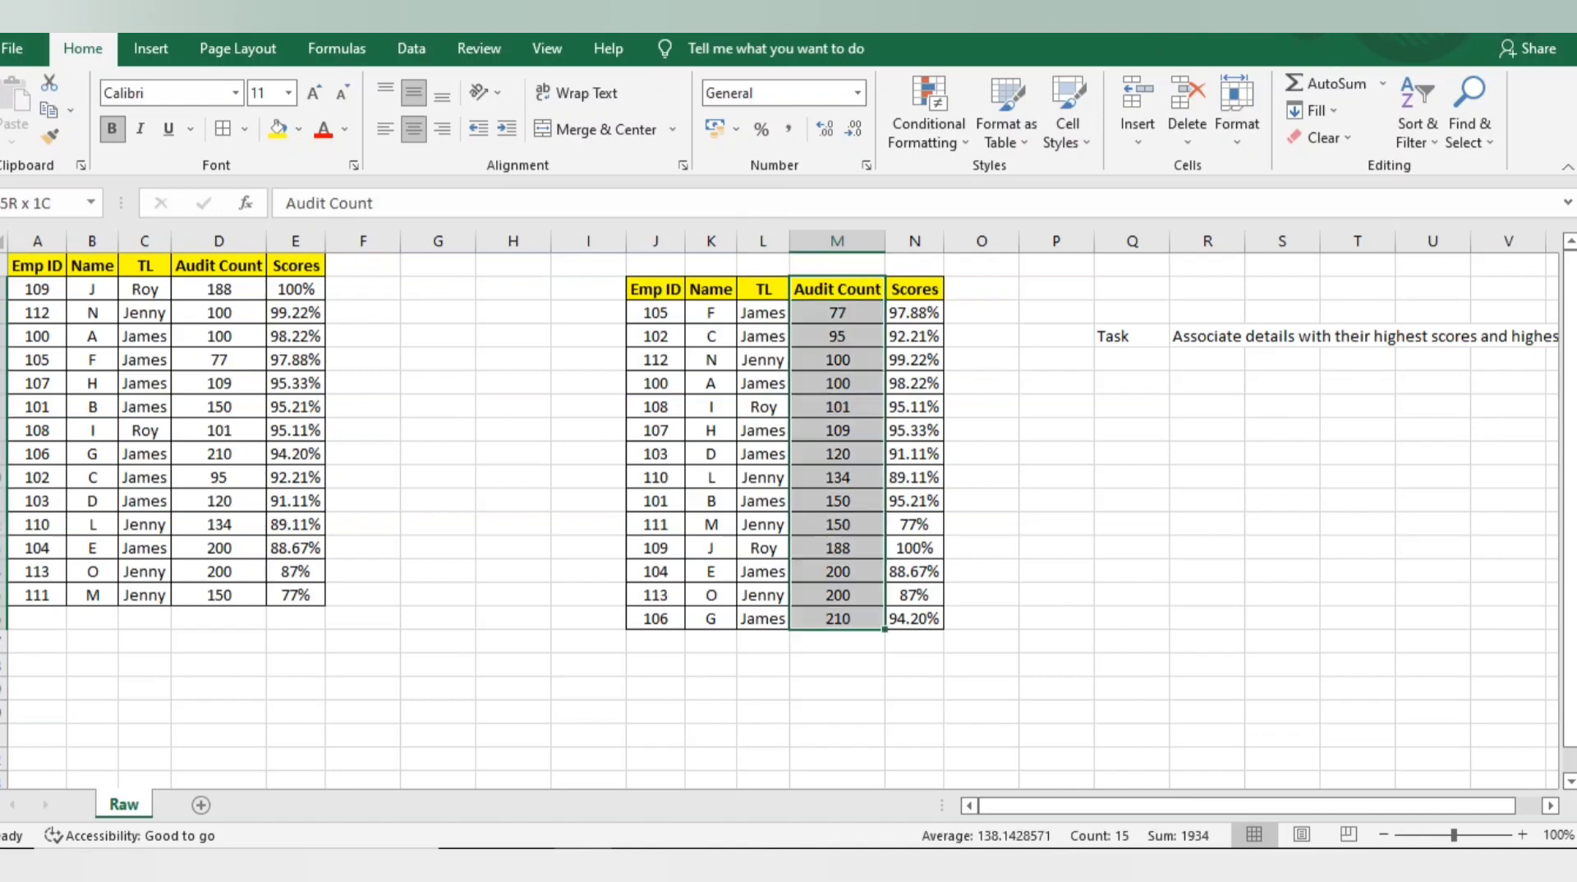
Select the Scores values N2:N16 and the Audit Count values M2:M16 of the sorted copy in turn to compare their order.
{"action": "key", "text": "Right"}
{"action": "key", "text": "ctrl+shift+Down"}
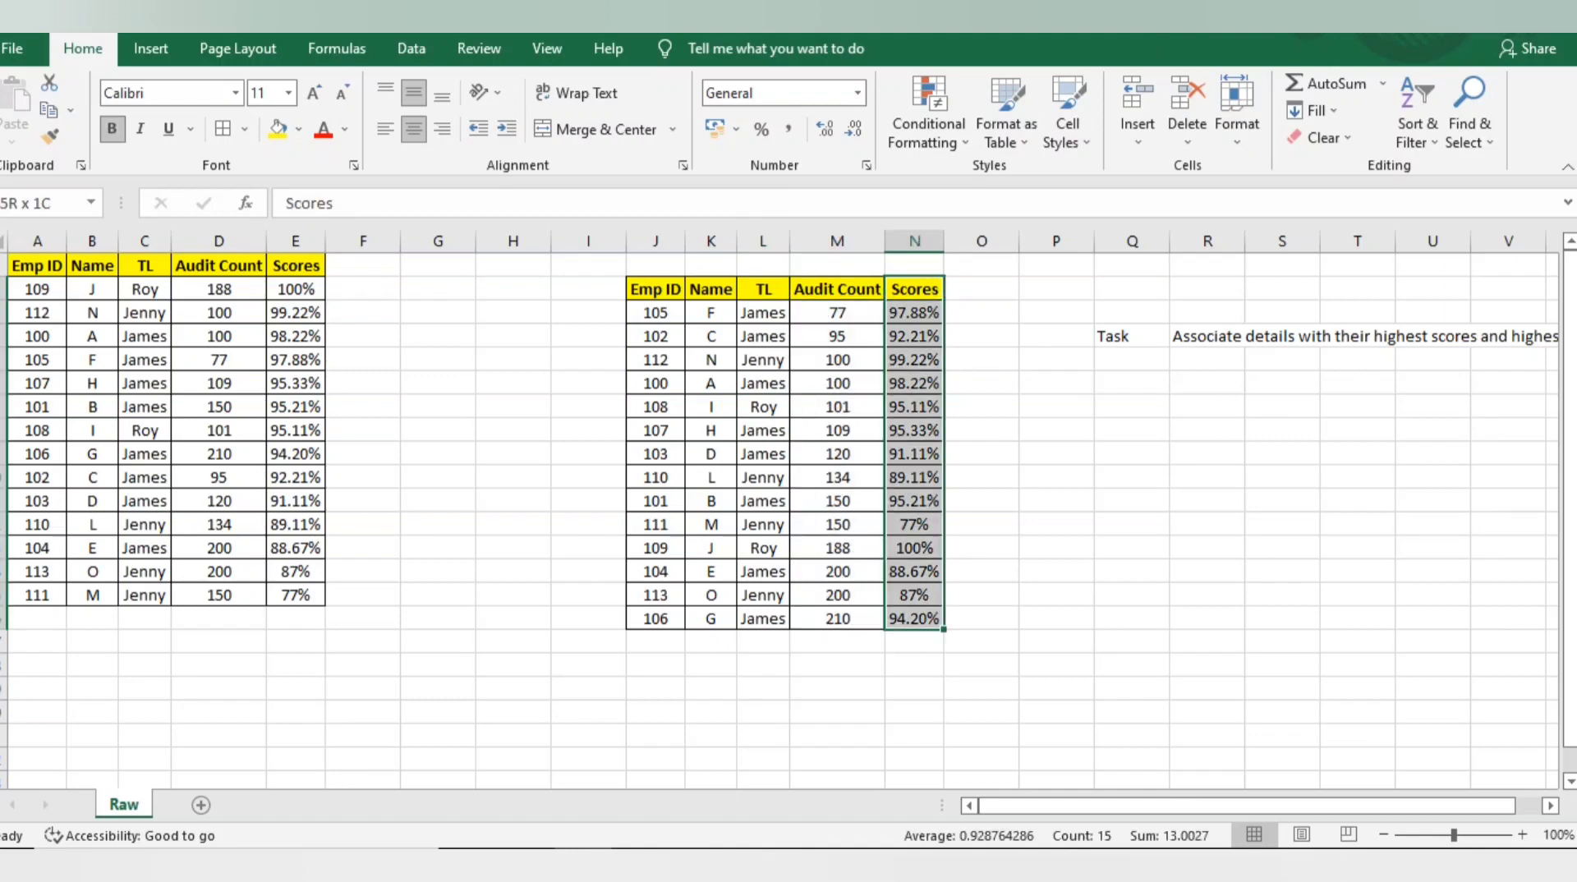
{"action": "key", "text": "Left"}
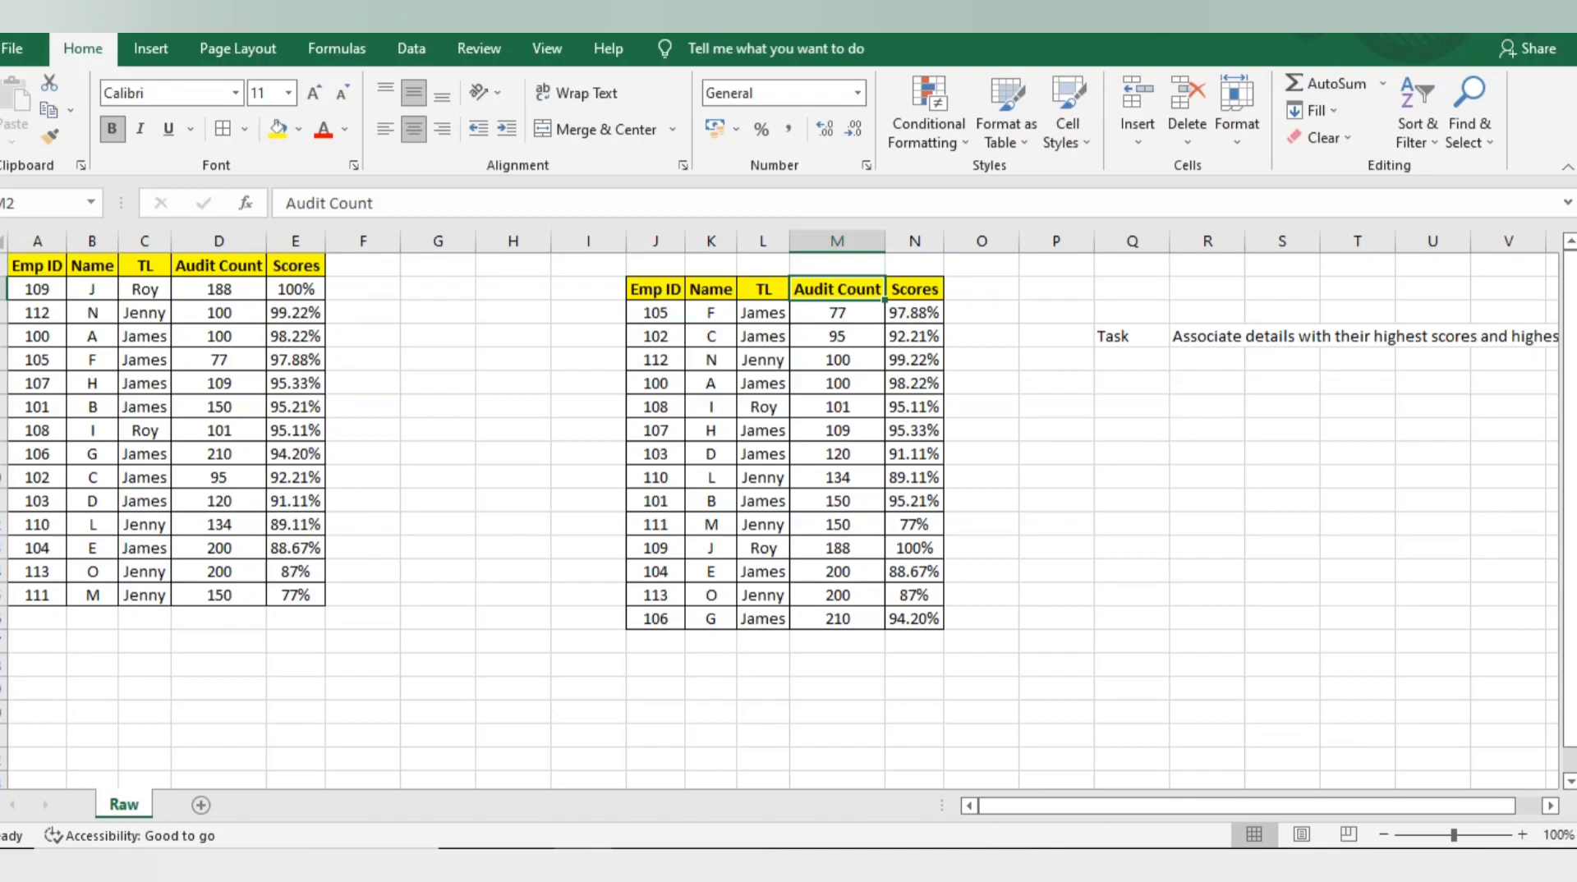
{"action": "key", "text": "ctrl+shift+Down"}
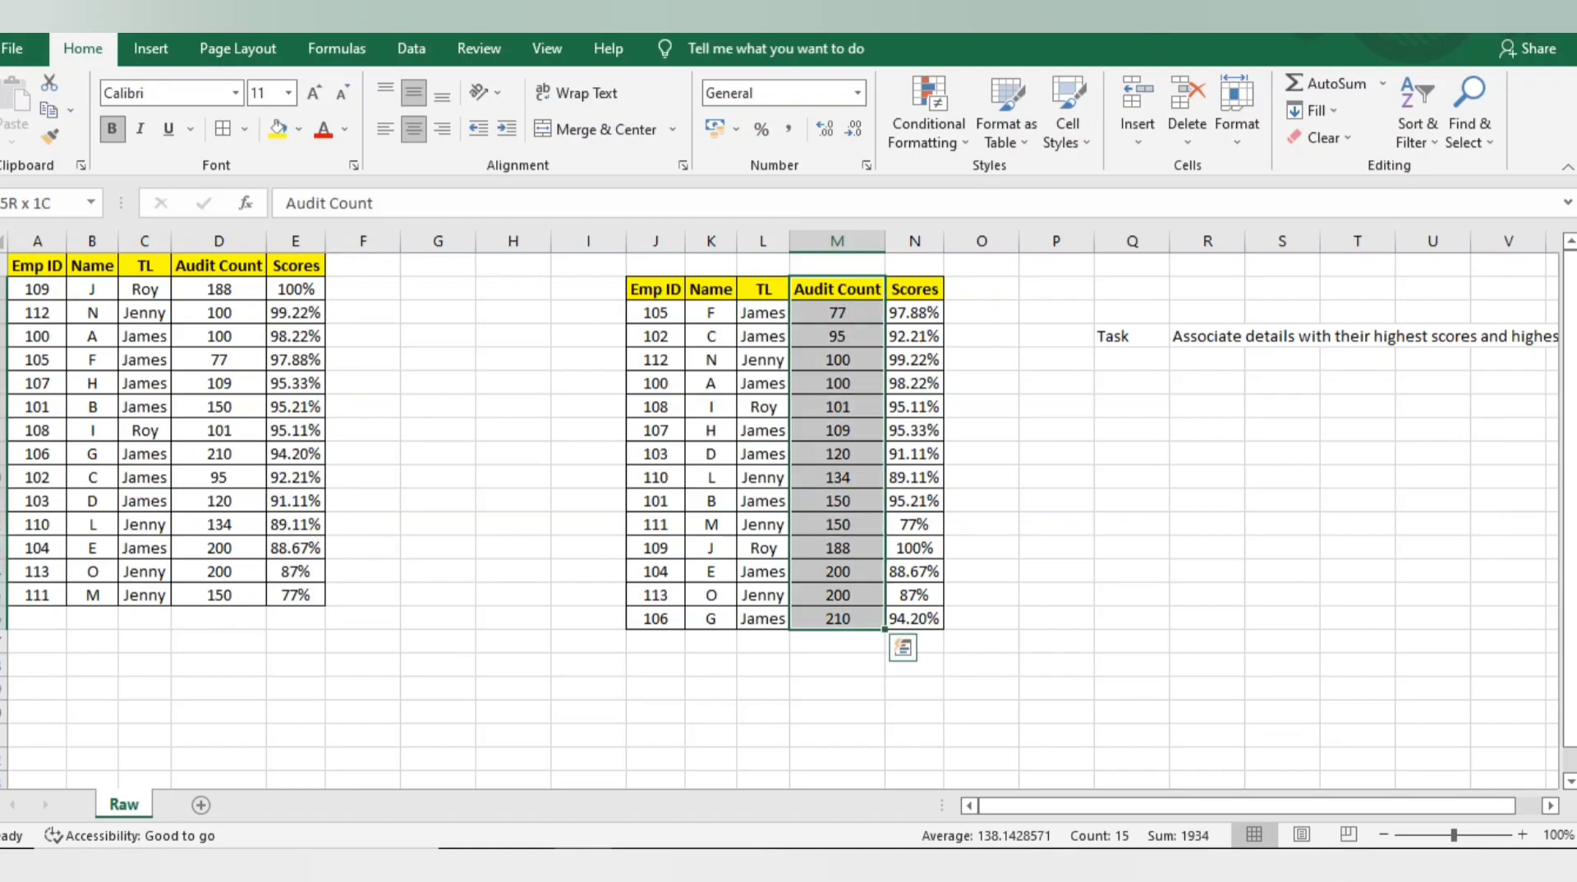
Open the custom sort settings for the Scores column of the copy with the selection expanded, review the levels and close them unchanged.
{"action": "left_click", "coordinate": [914, 241]}
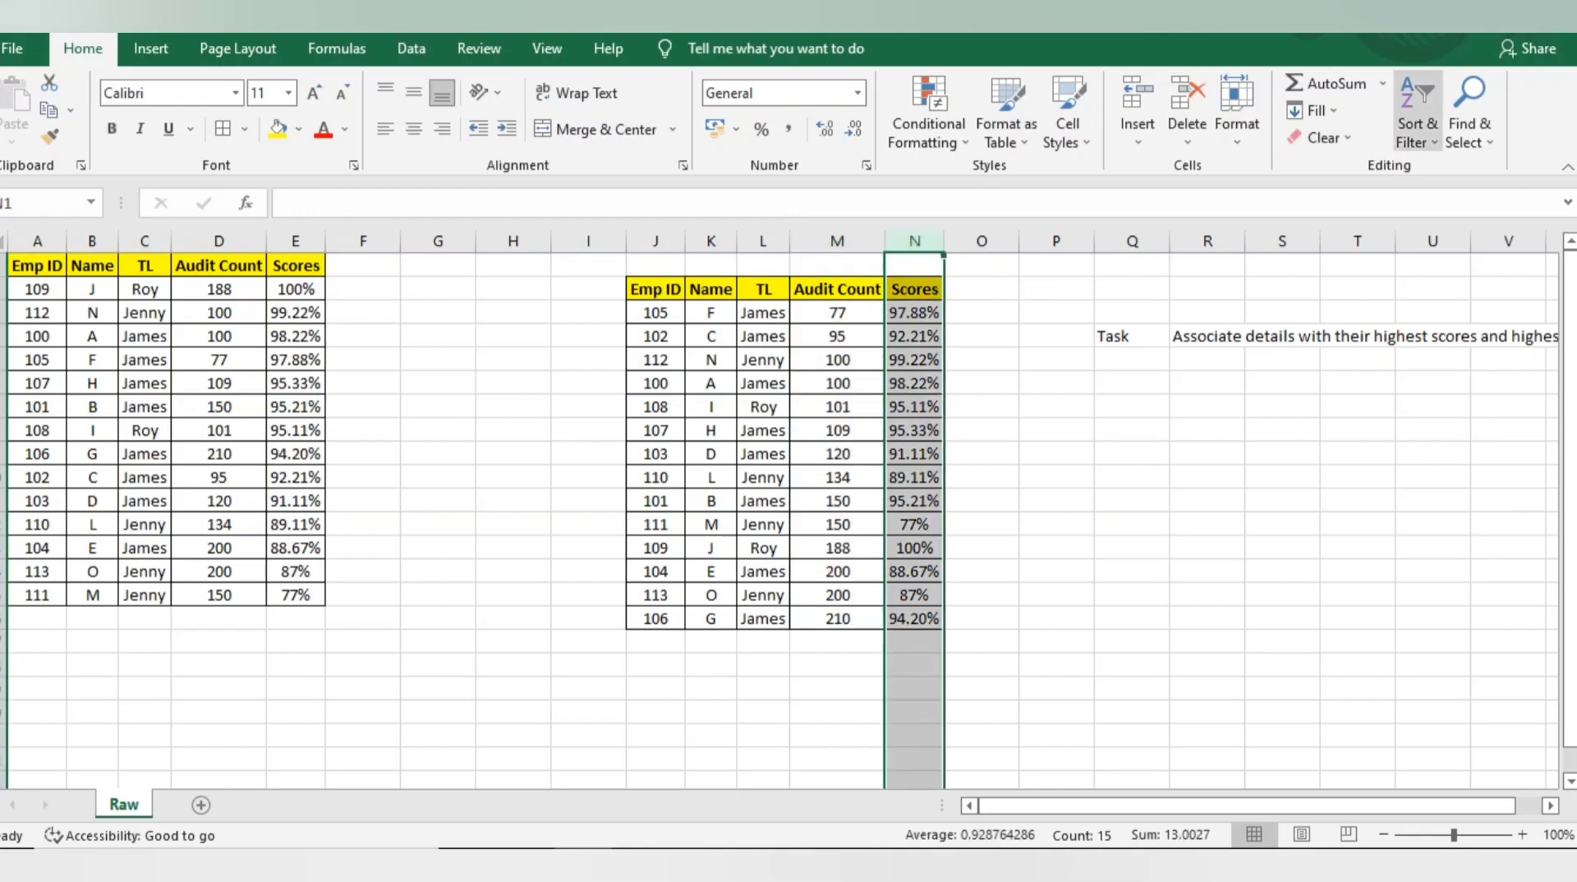
{"action": "left_click", "coordinate": [1417, 115]}
{"action": "left_click", "coordinate": [1449, 222]}
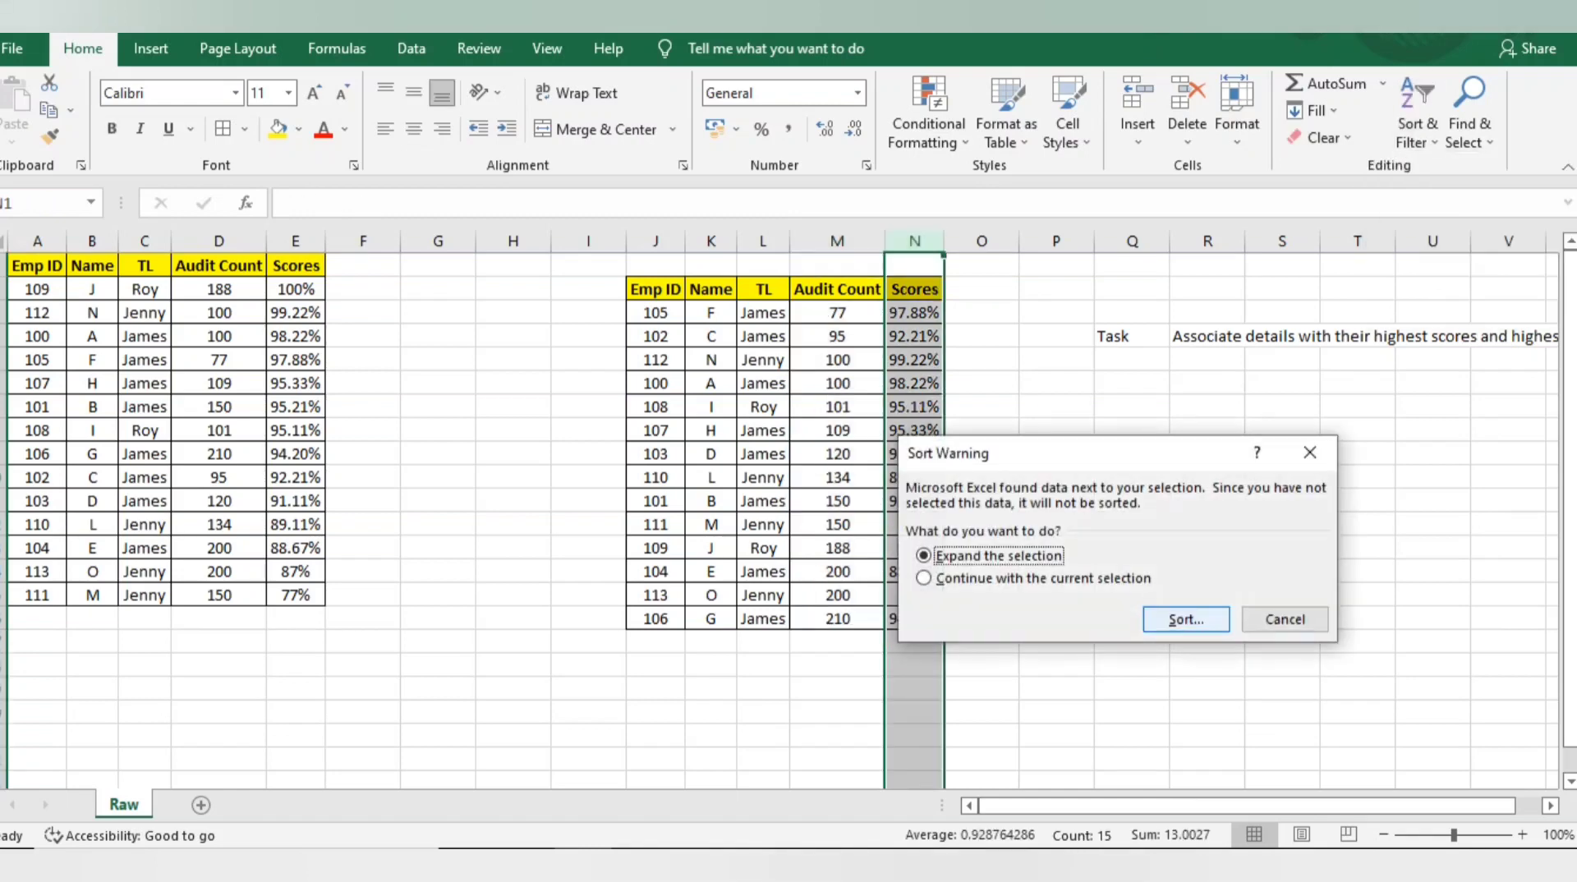
{"action": "left_click", "coordinate": [1187, 619]}
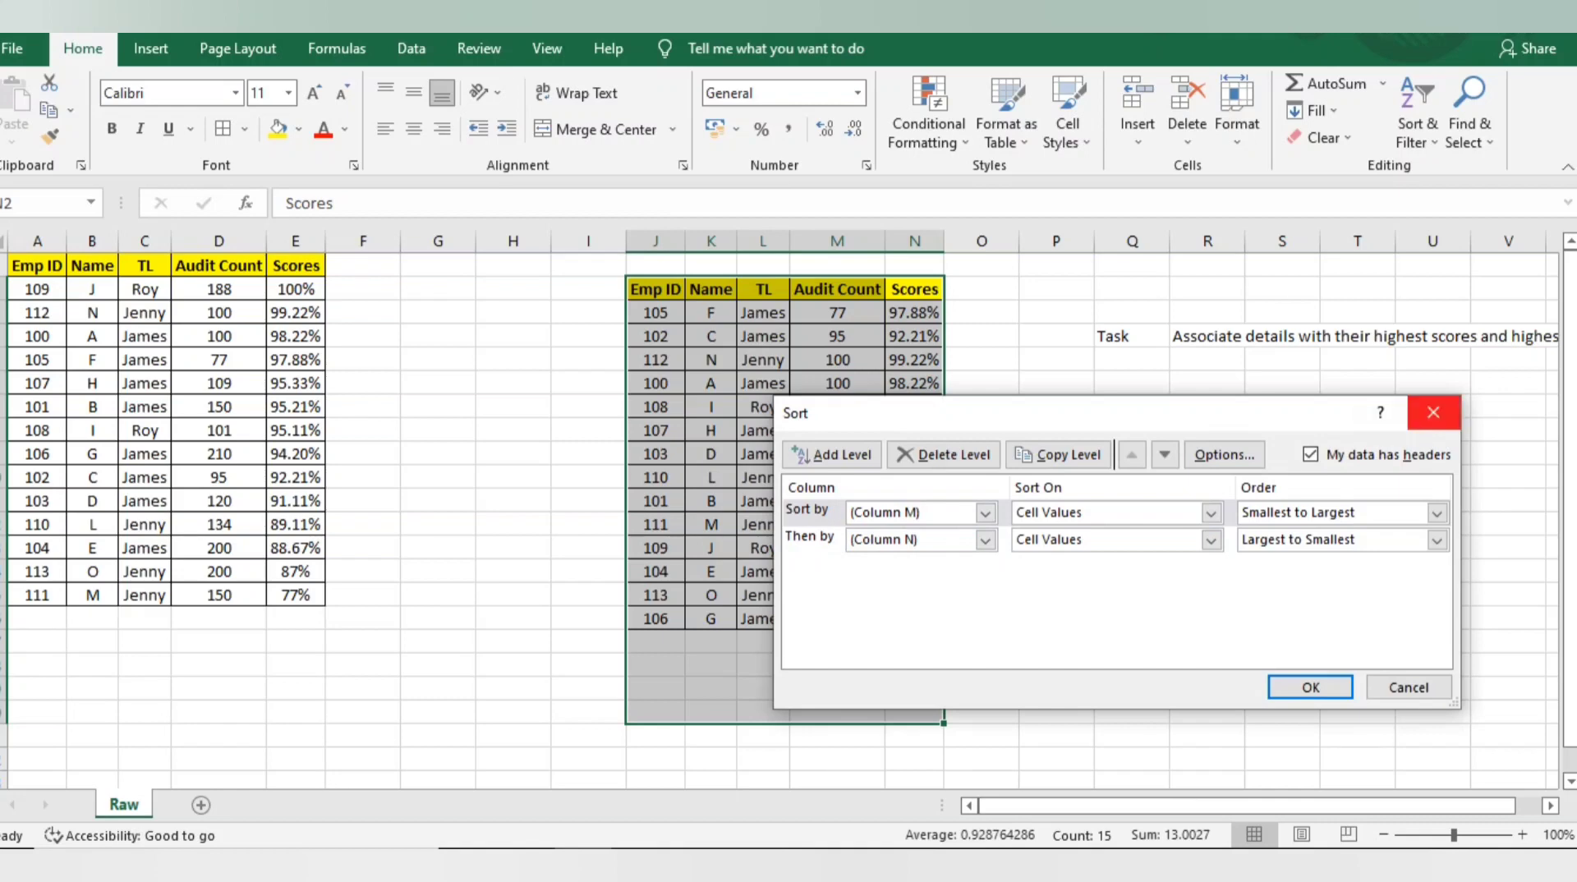
{"action": "left_click", "coordinate": [1433, 412]}
Review the TL and Audit Count columns of the sorted copy by selecting each one in turn.
{"action": "left_click", "coordinate": [762, 312]}
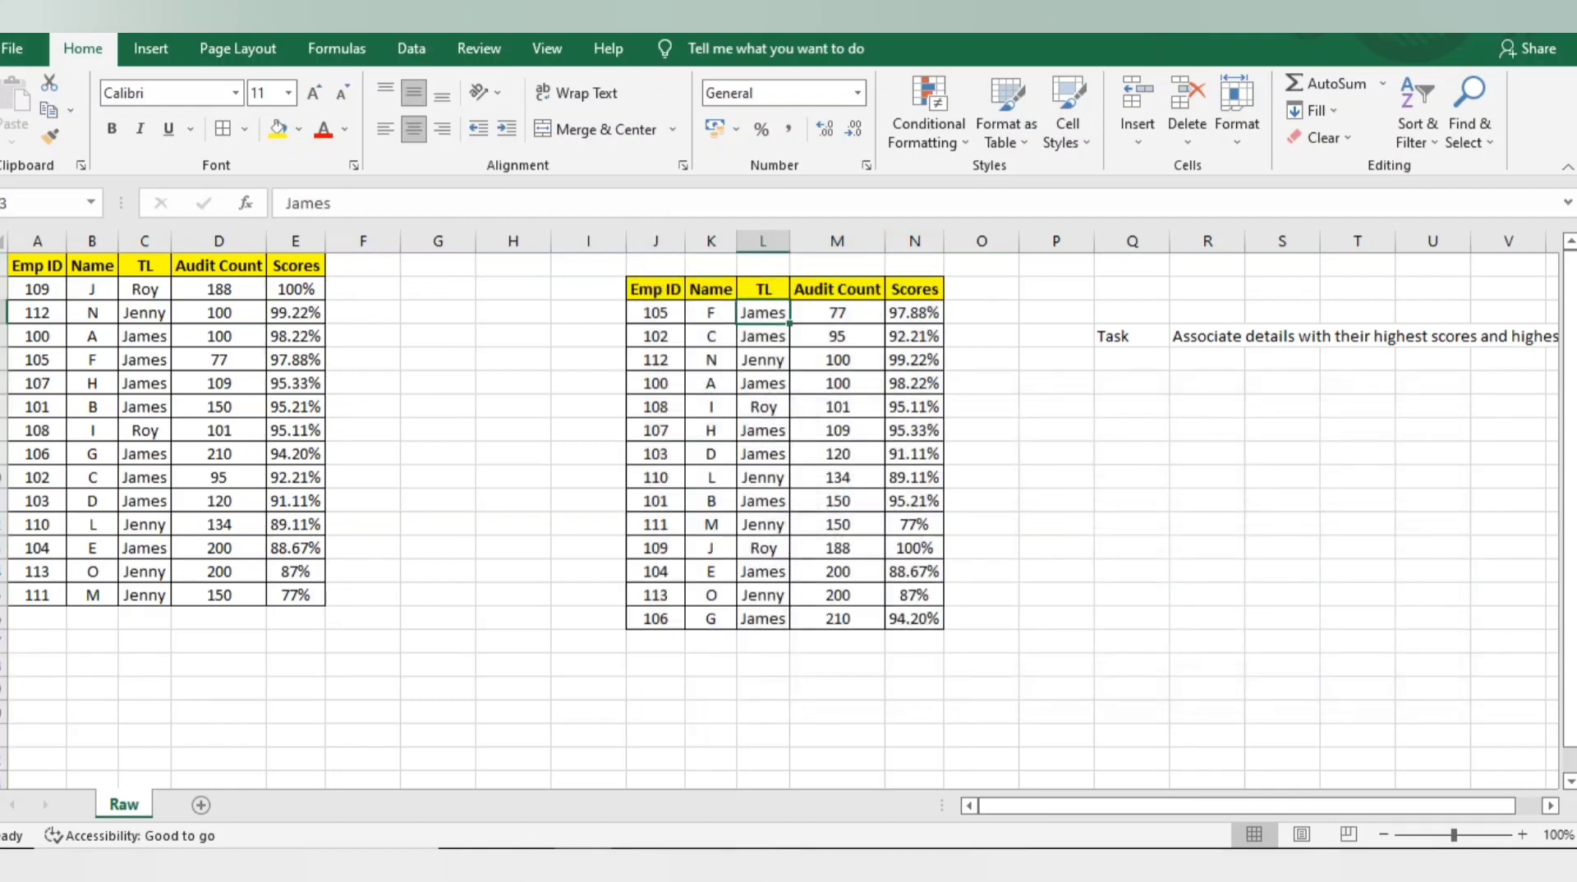
{"action": "left_click", "coordinate": [655, 312]}
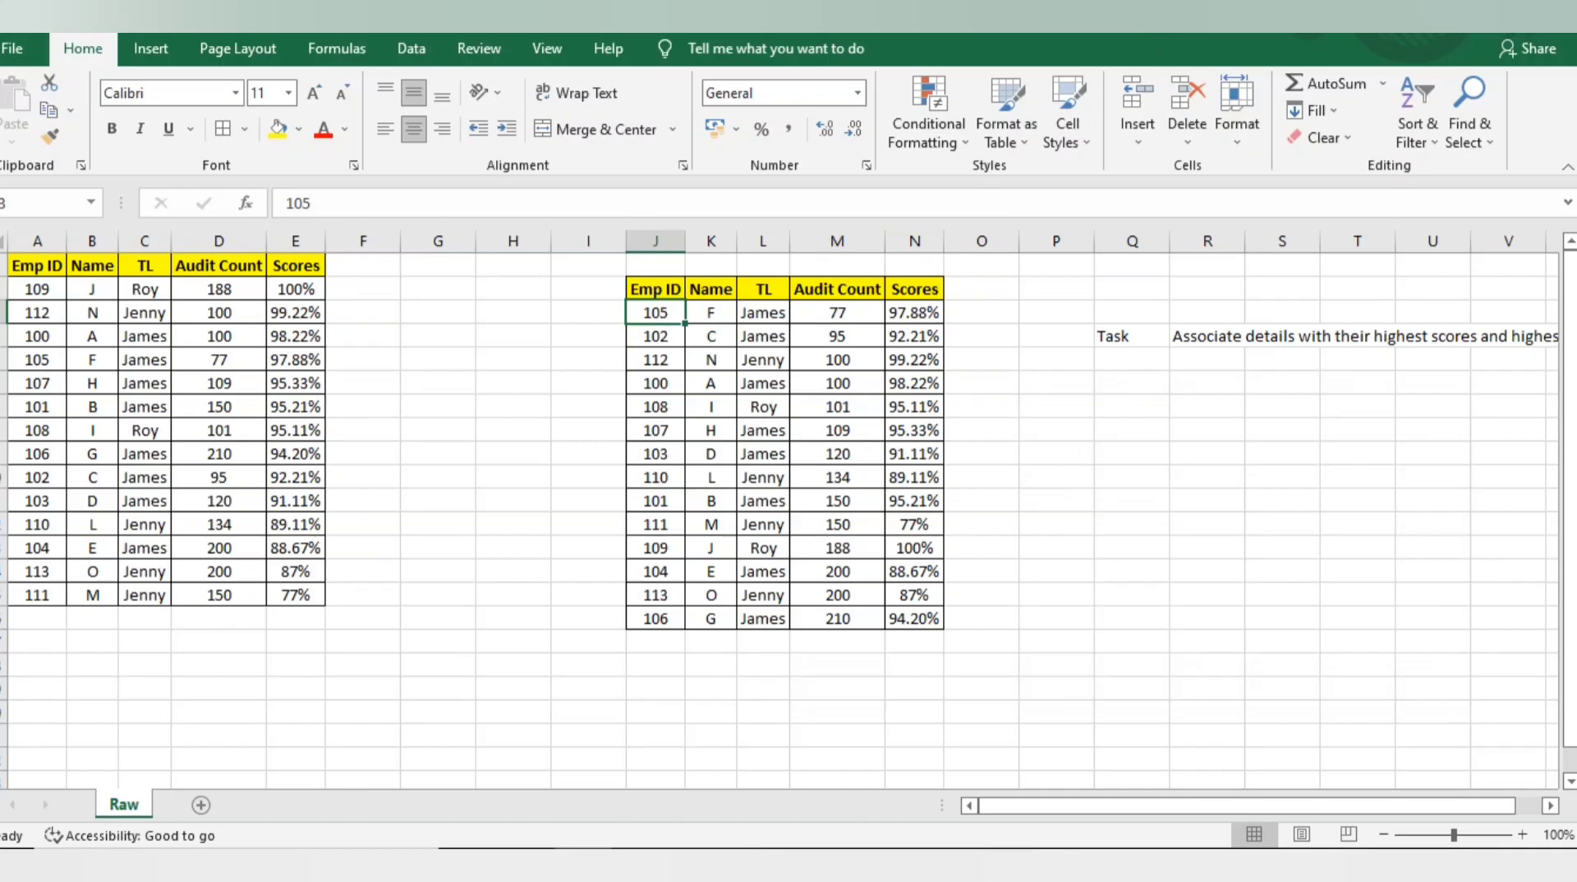
{"action": "left_click", "coordinate": [763, 241]}
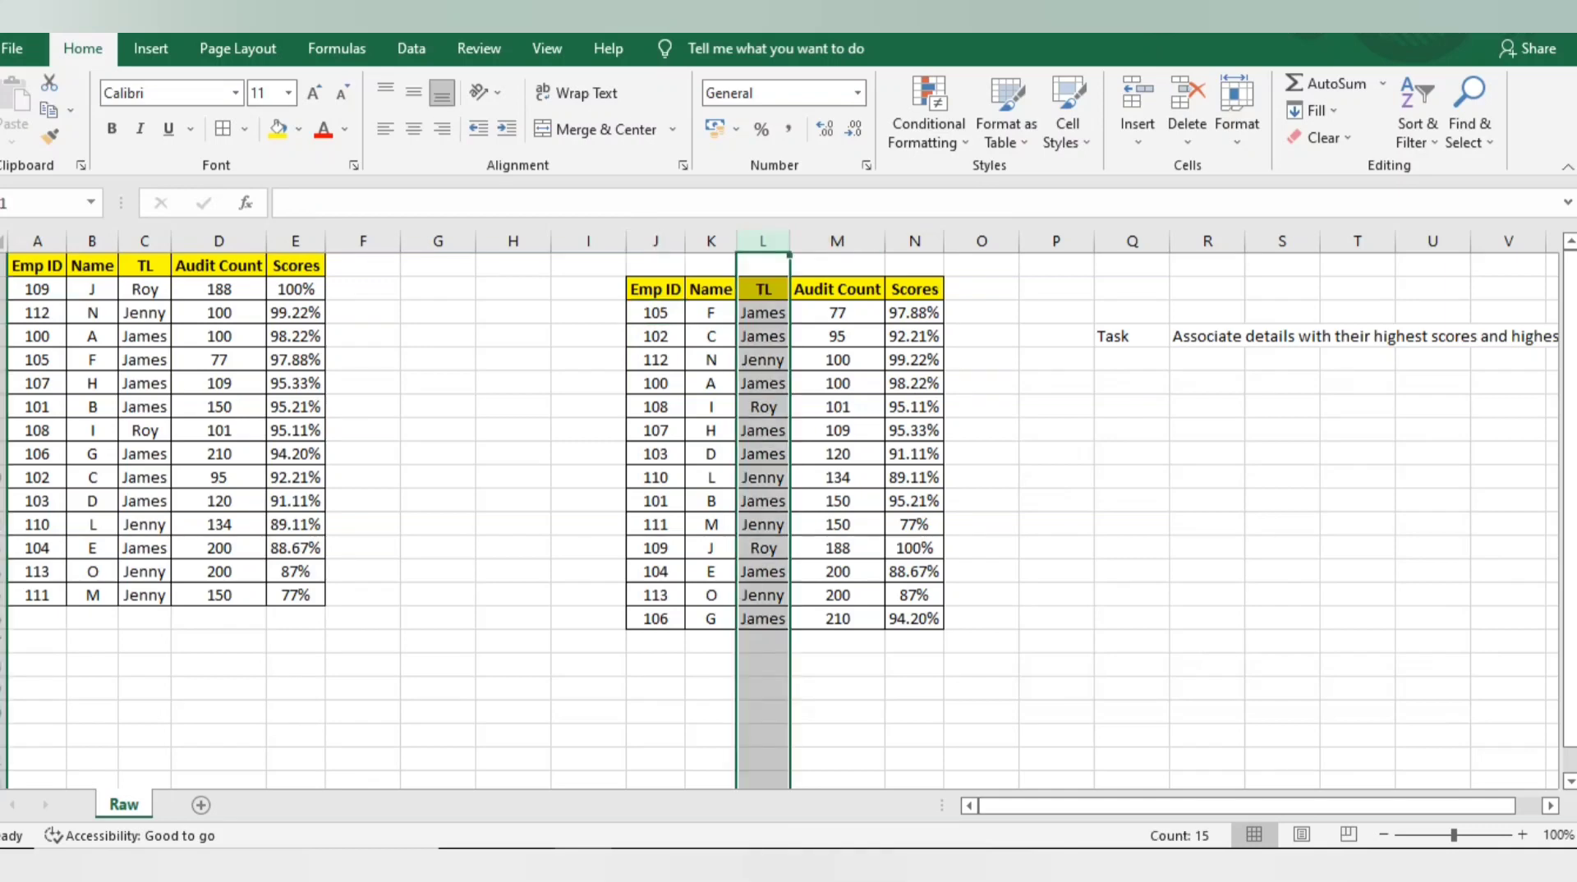
{"action": "left_click", "coordinate": [837, 241]}
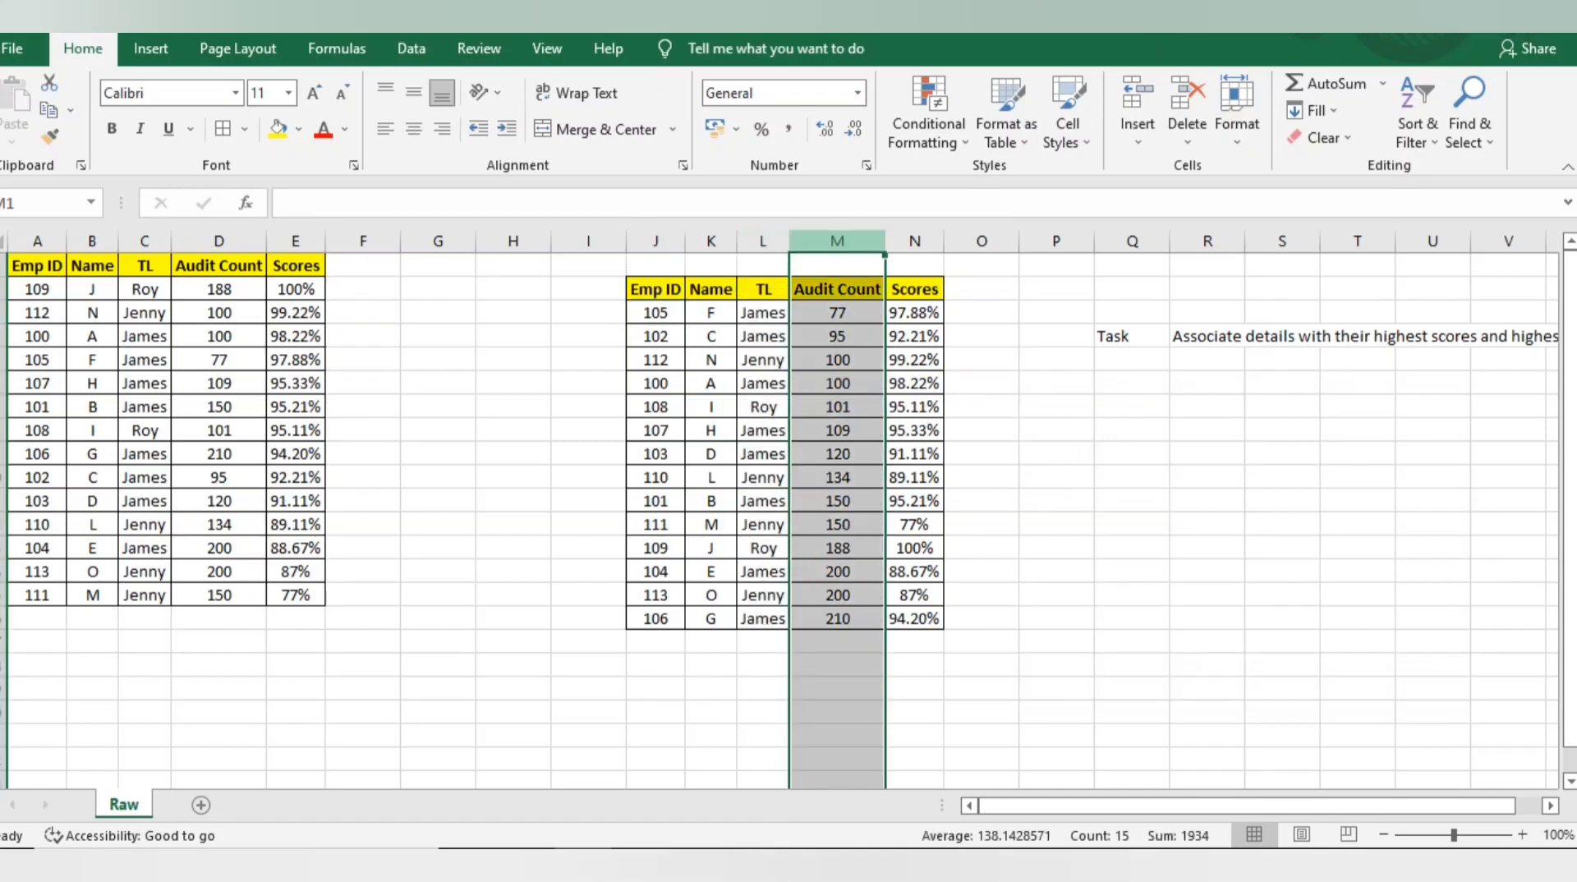
{"action": "left_click", "coordinate": [654, 289]}
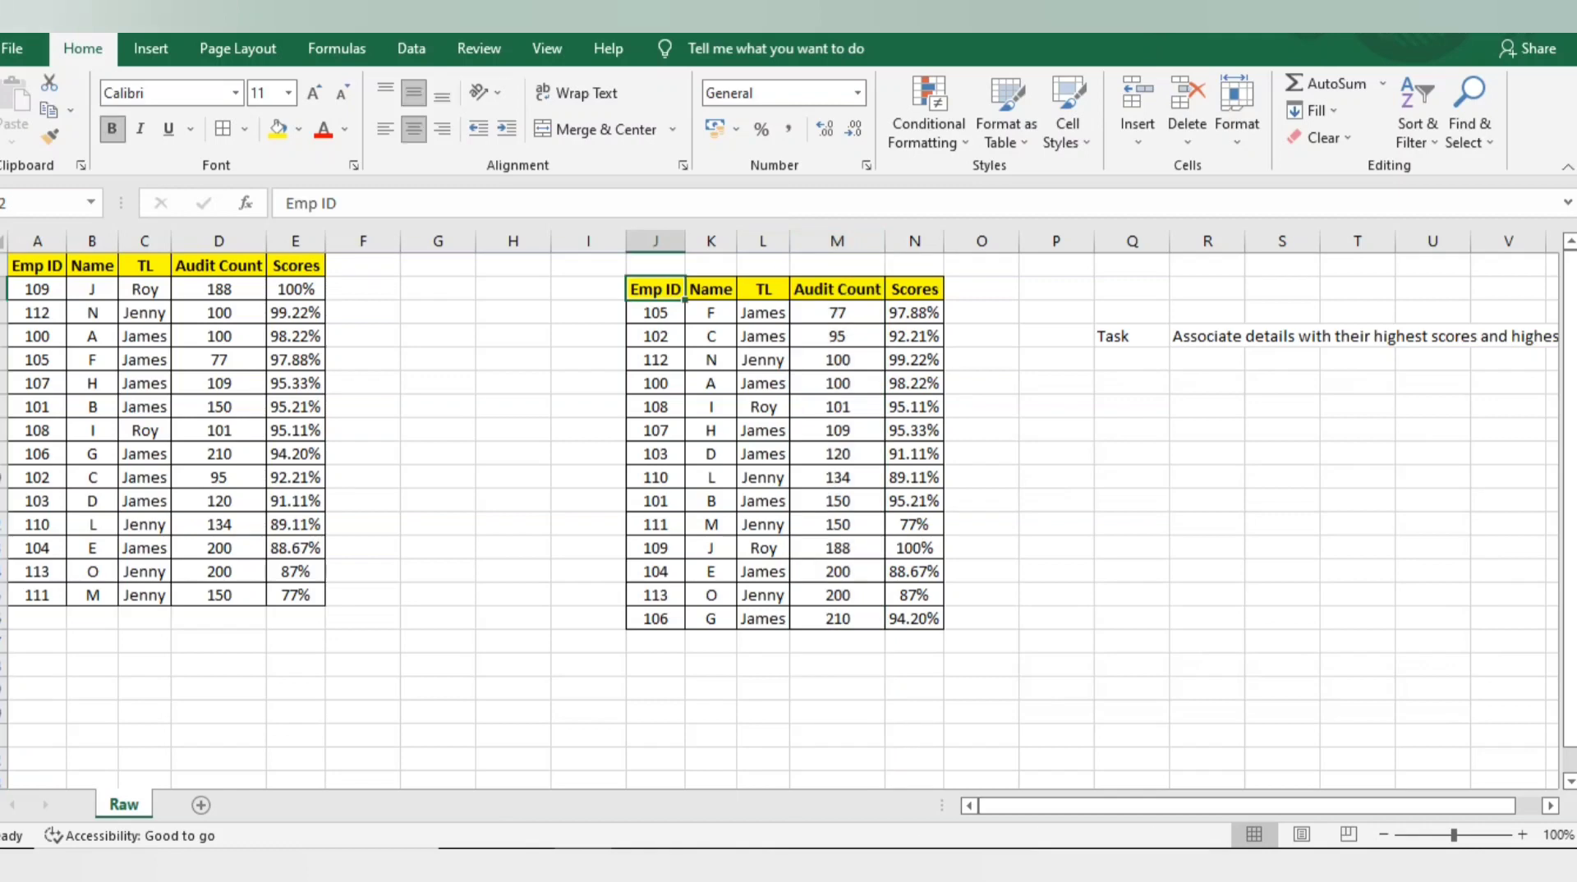
Create a pivot table from the original employee table on a new worksheet, with Name in the rows and Sum of Scores as values.
{"action": "left_click", "coordinate": [144, 383]}
{"action": "key", "text": "ctrl+a"}
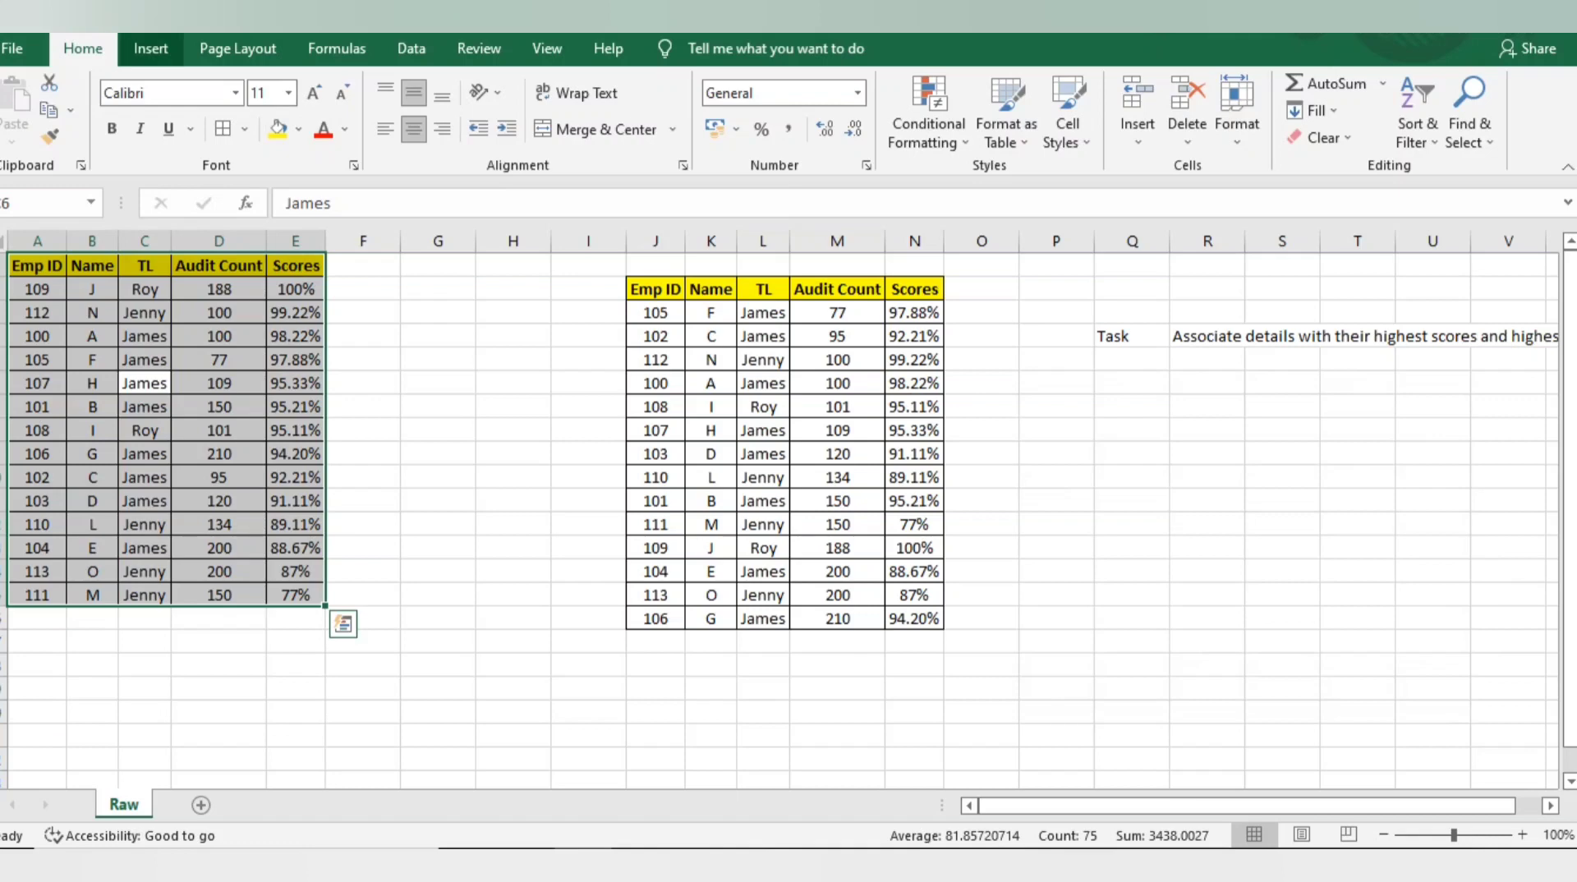
{"action": "left_click", "coordinate": [150, 48]}
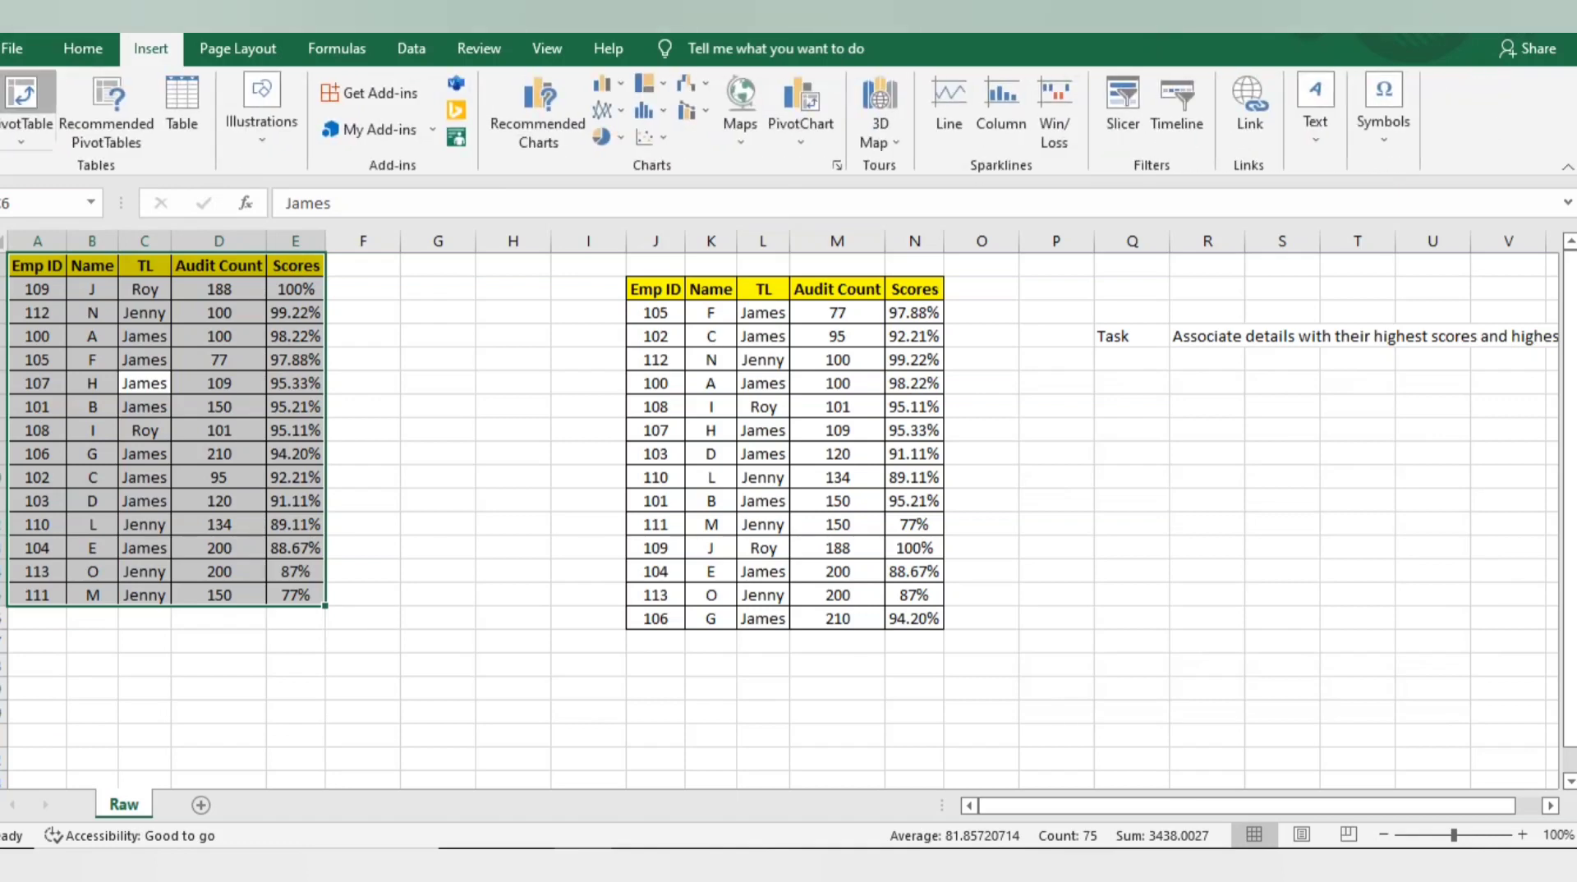
{"action": "left_click", "coordinate": [22, 97]}
{"action": "left_click", "coordinate": [1198, 704]}
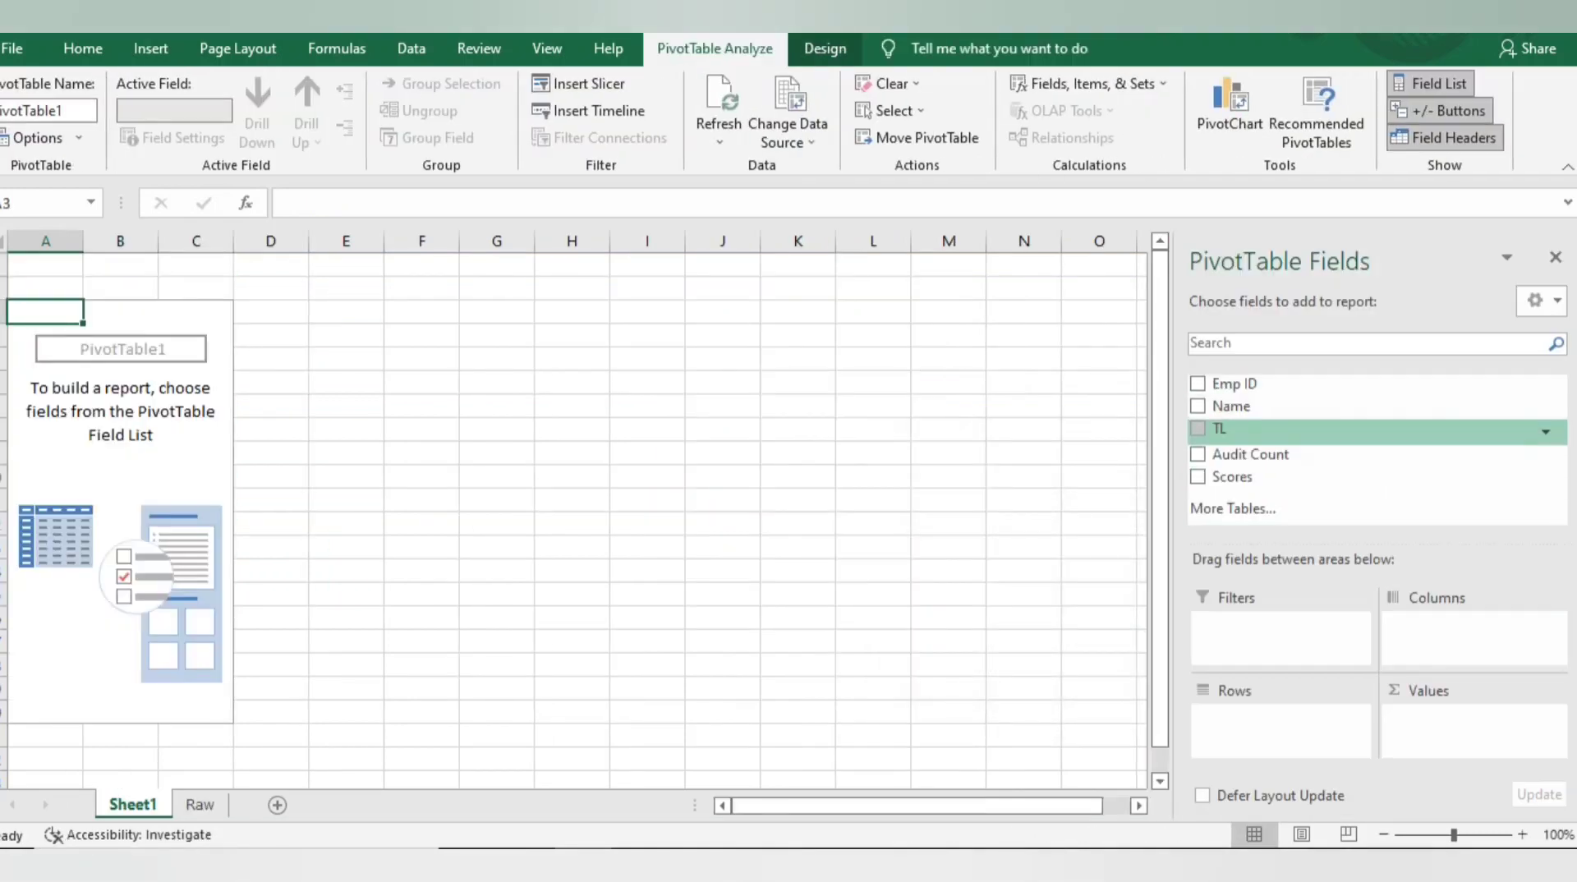
{"action": "left_click", "coordinate": [1231, 406]}
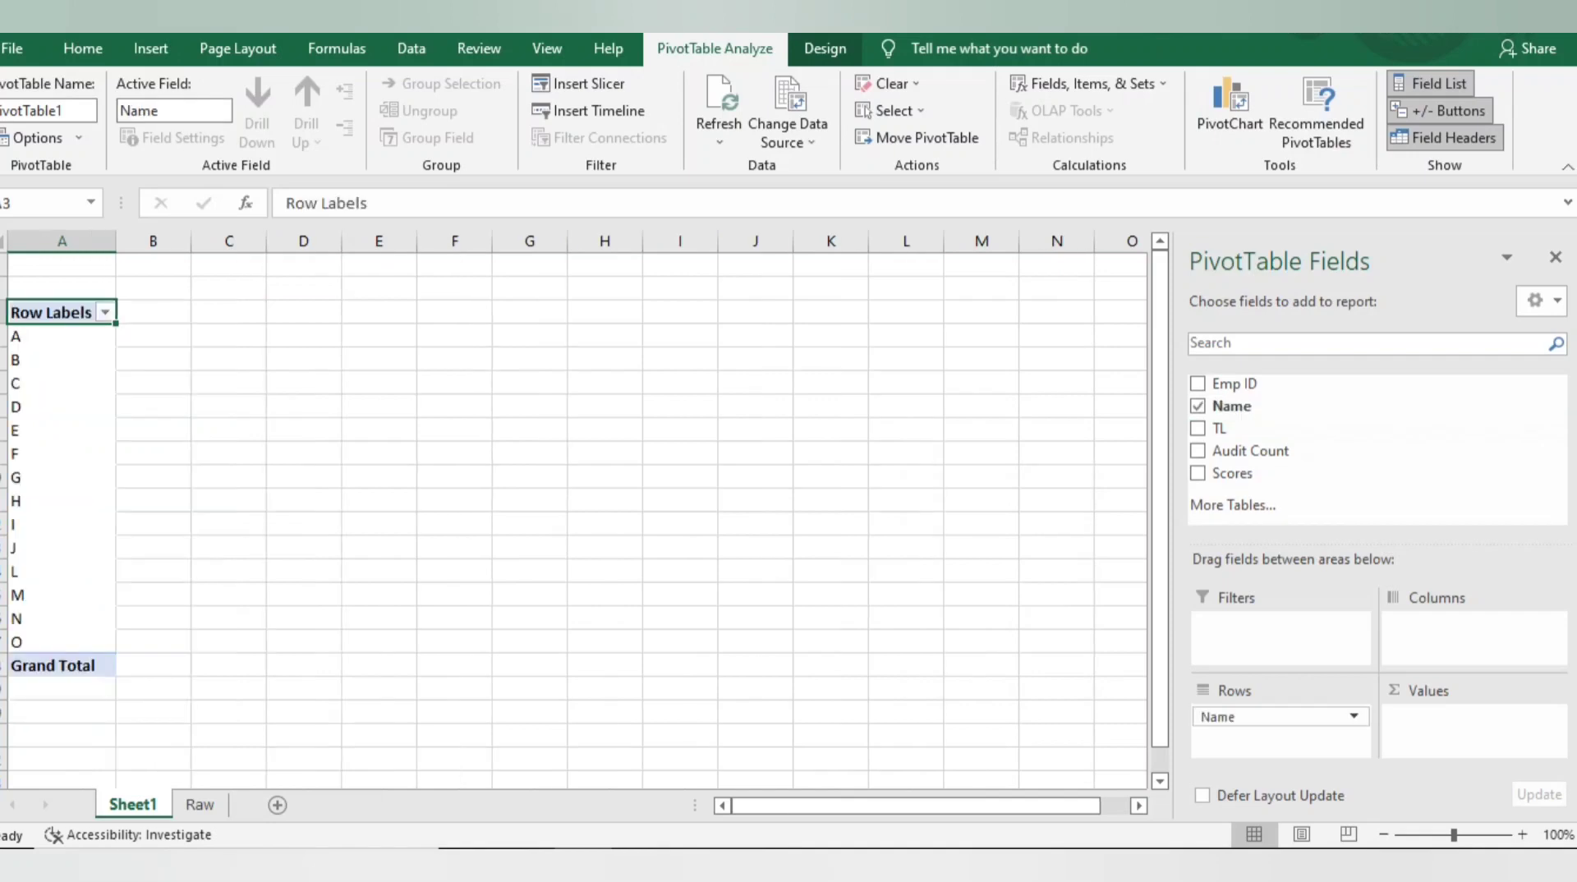
{"action": "left_click", "coordinate": [1231, 473]}
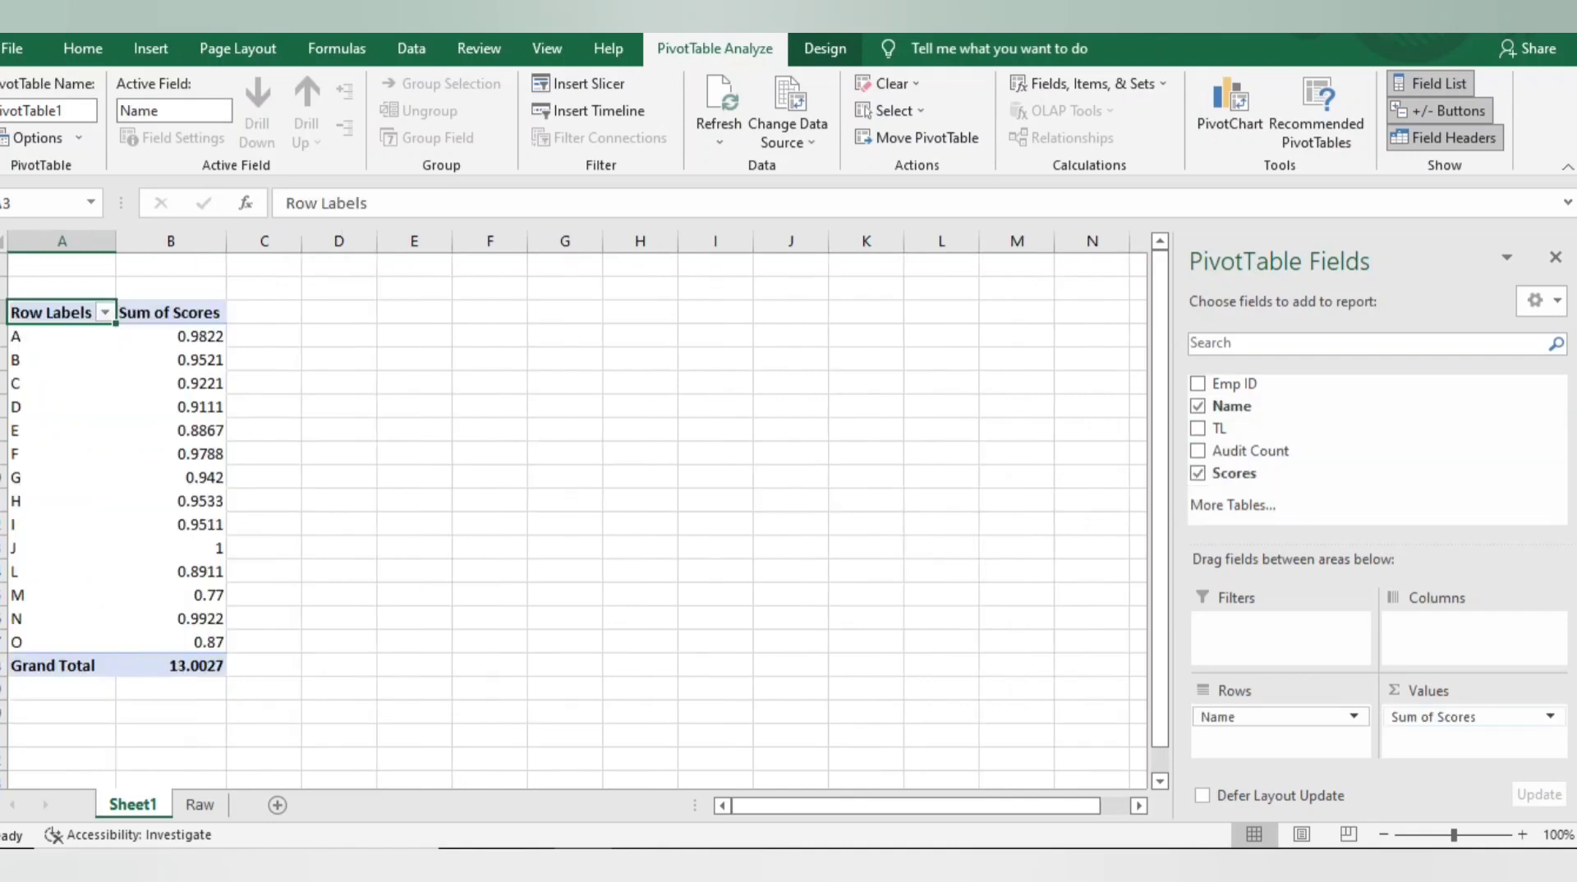
Format the pivot table's Sum of Scores values, including the Grand Total, as percentages with two decimal places.
{"action": "left_click", "coordinate": [197, 337]}
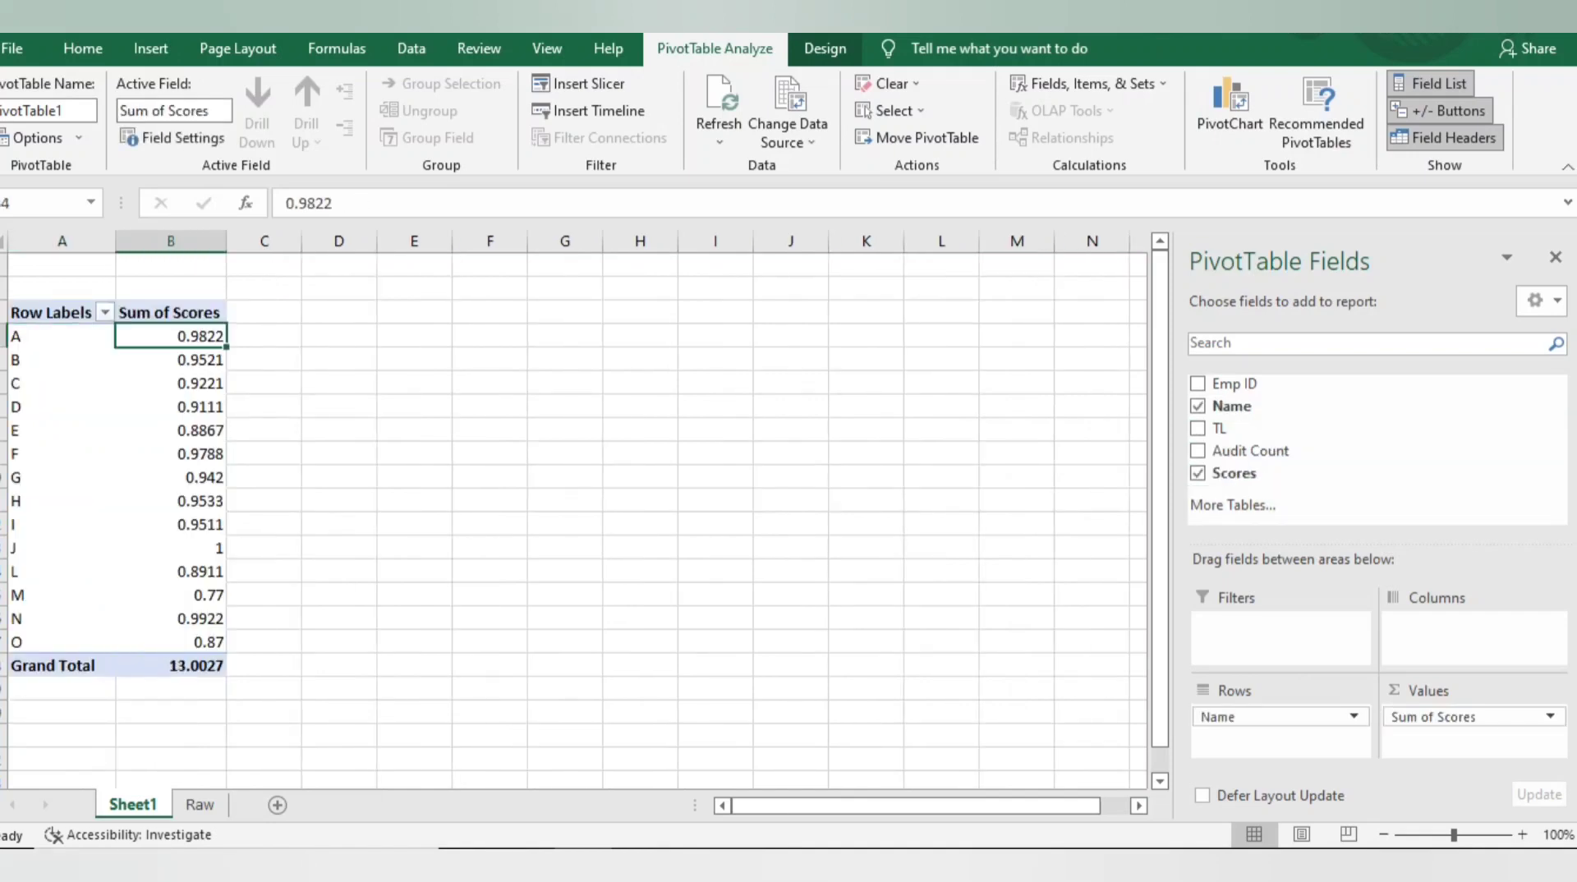
{"action": "left_click_drag", "start_coordinate": [197, 338], "coordinate": [198, 666]}
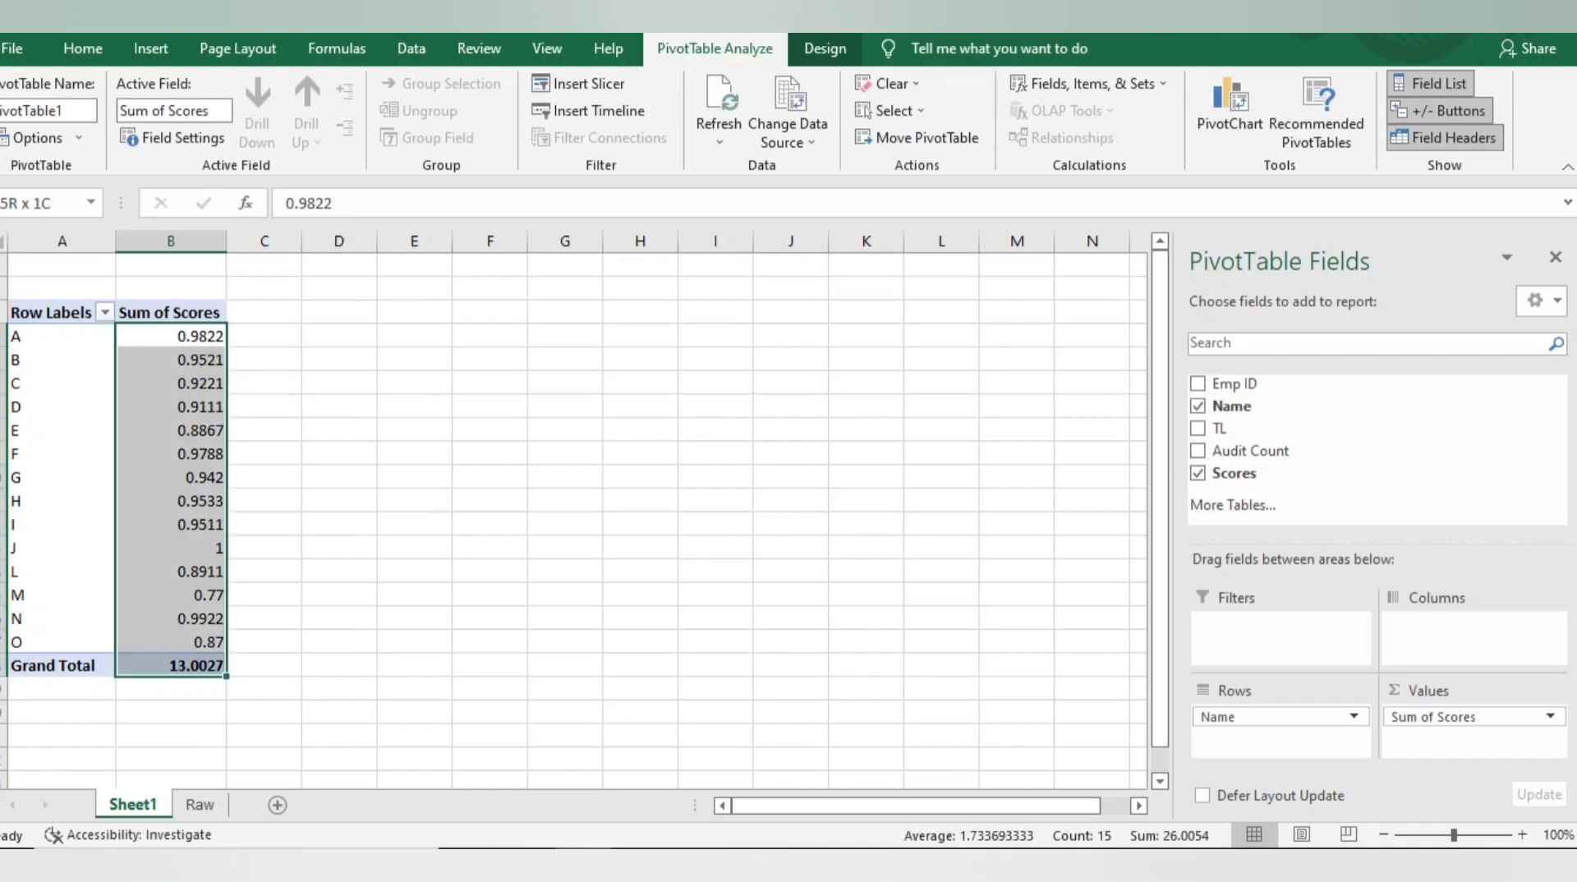
{"action": "left_click", "coordinate": [83, 48]}
{"action": "left_click", "coordinate": [762, 129]}
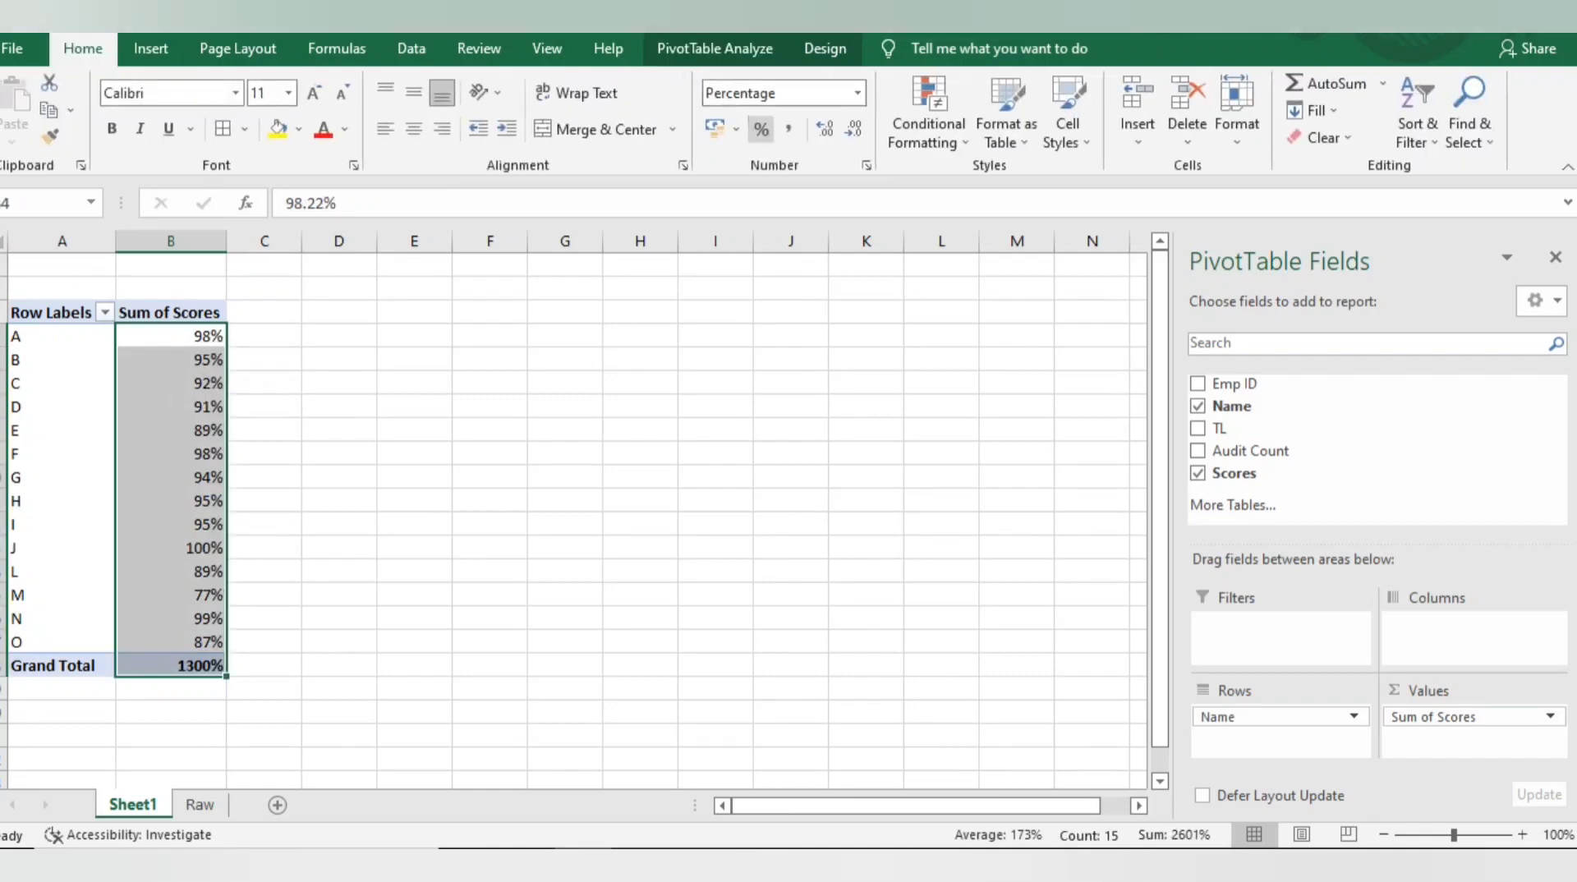
{"action": "left_click", "coordinate": [825, 129]}
{"action": "left_click", "coordinate": [824, 129]}
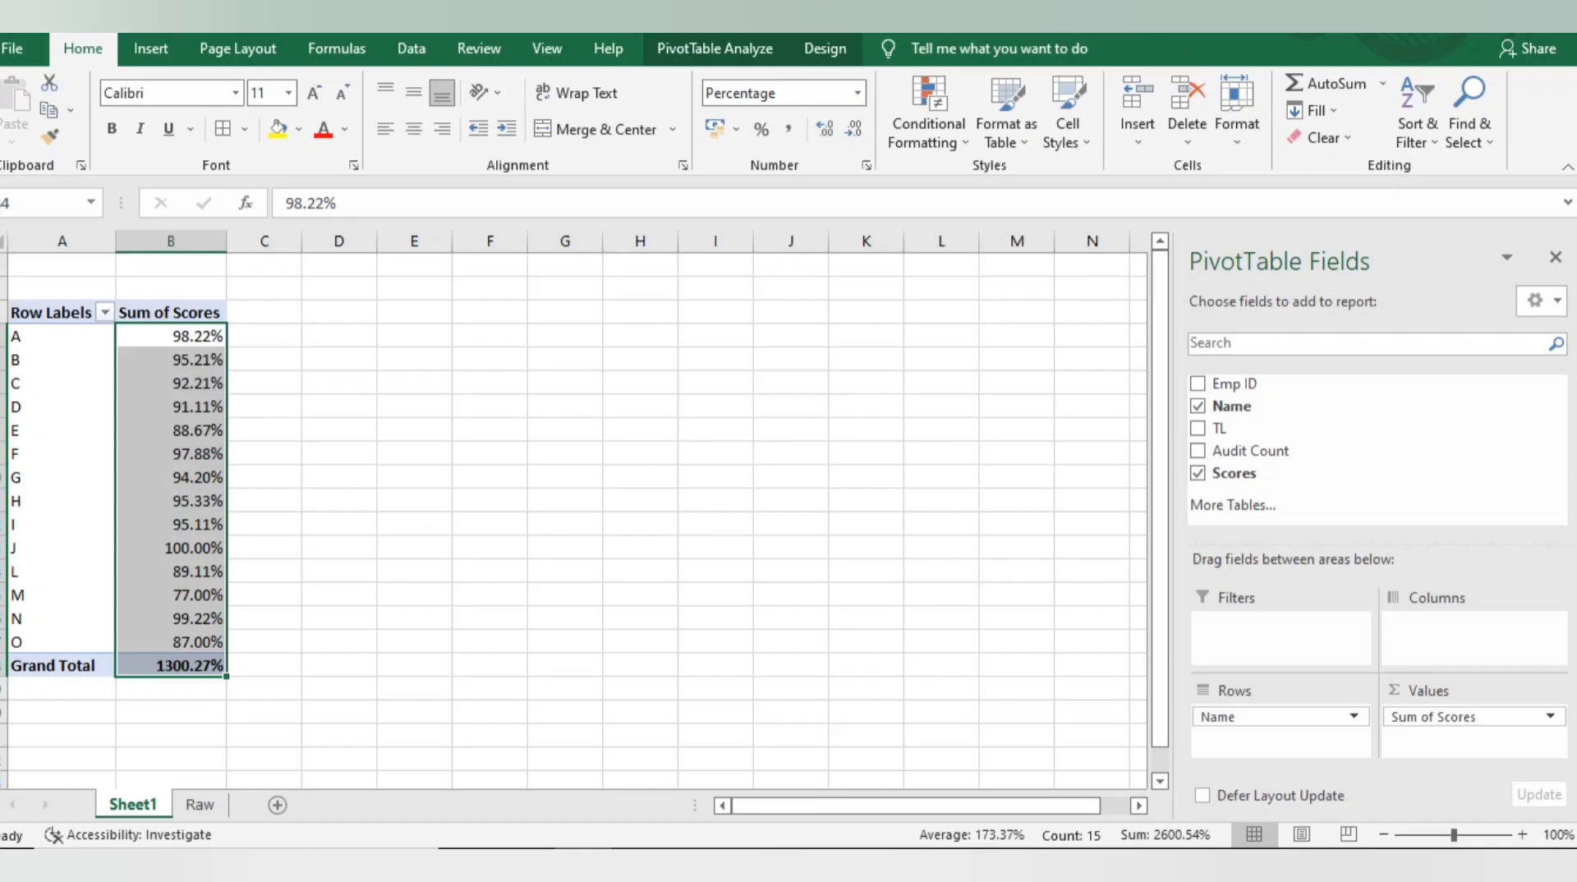
Sort the pivot table by Sum of Scores from largest to smallest.
{"action": "left_click", "coordinate": [171, 383]}
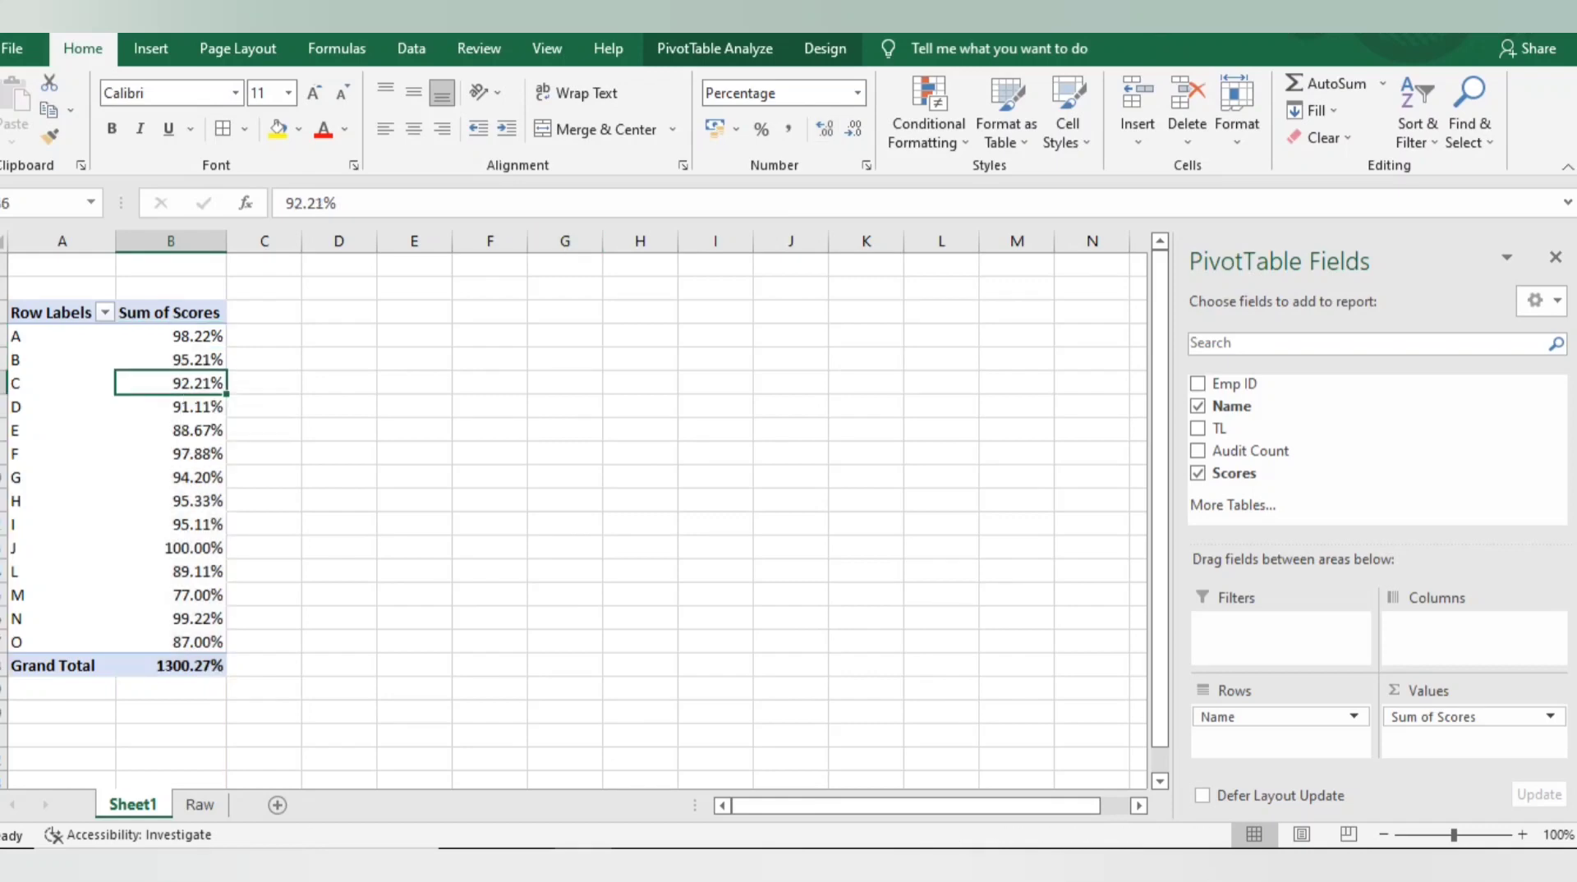
{"action": "right_click", "coordinate": [192, 384]}
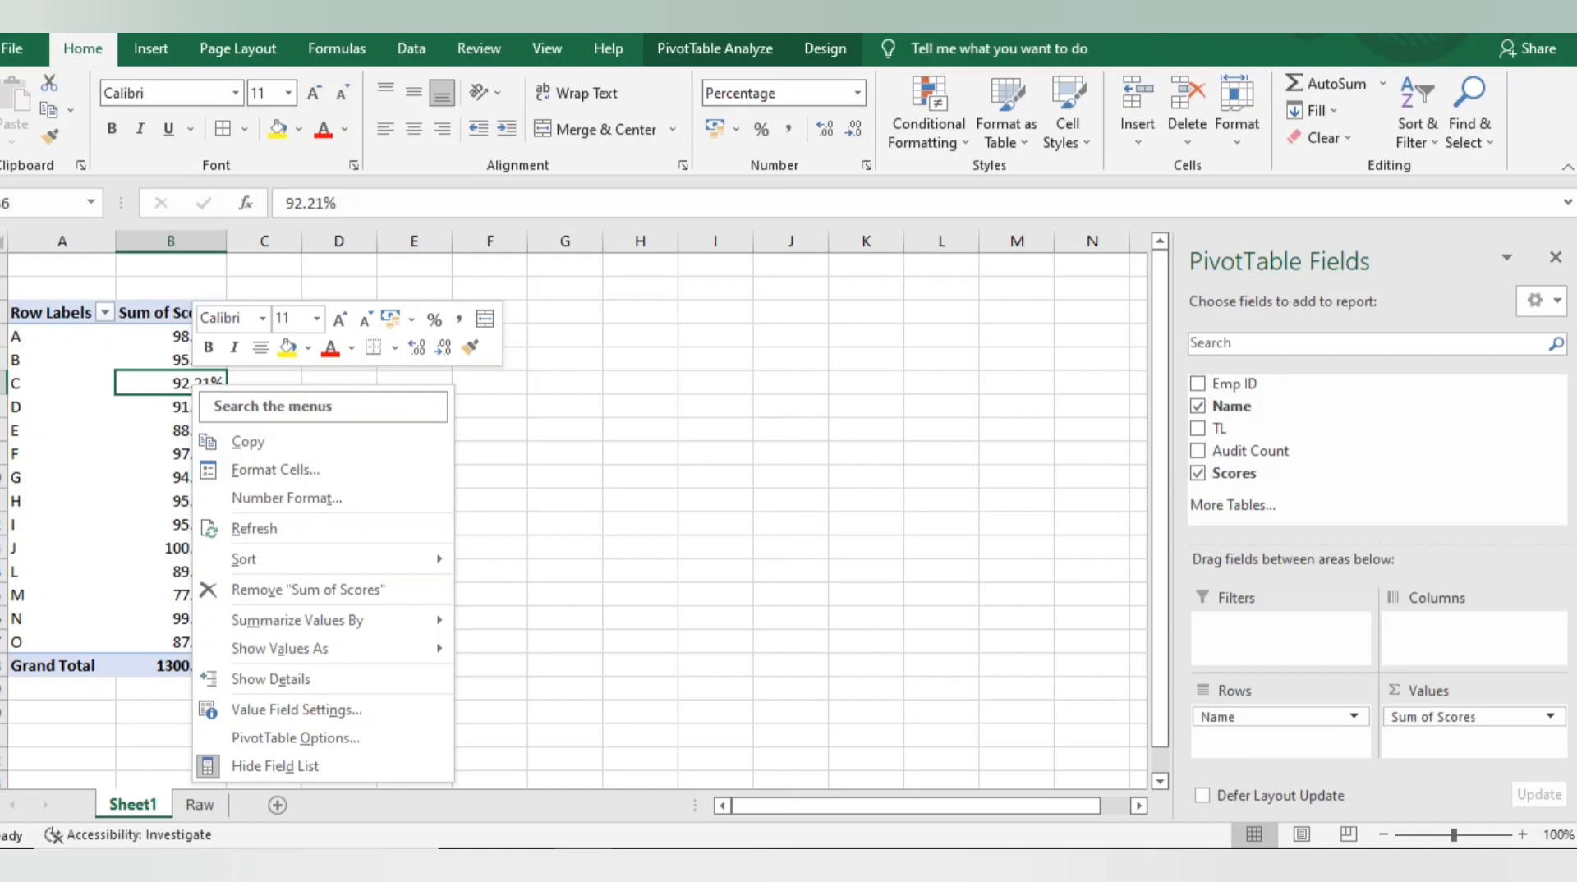
{"action": "key", "text": "Escape"}
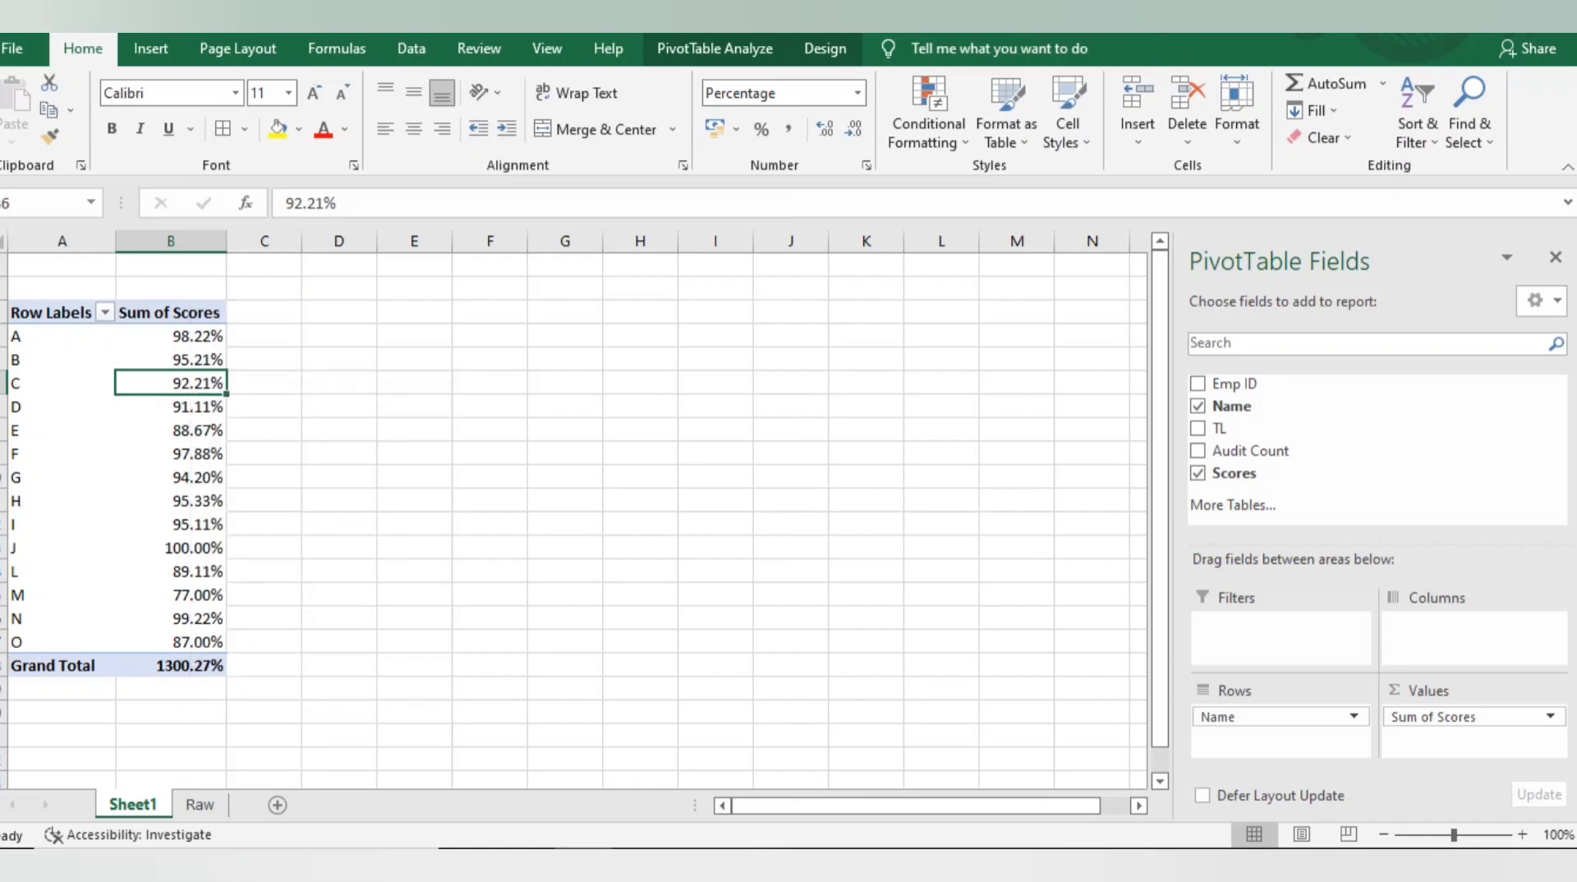
{"action": "left_click", "coordinate": [171, 353]}
{"action": "right_click", "coordinate": [171, 353]}
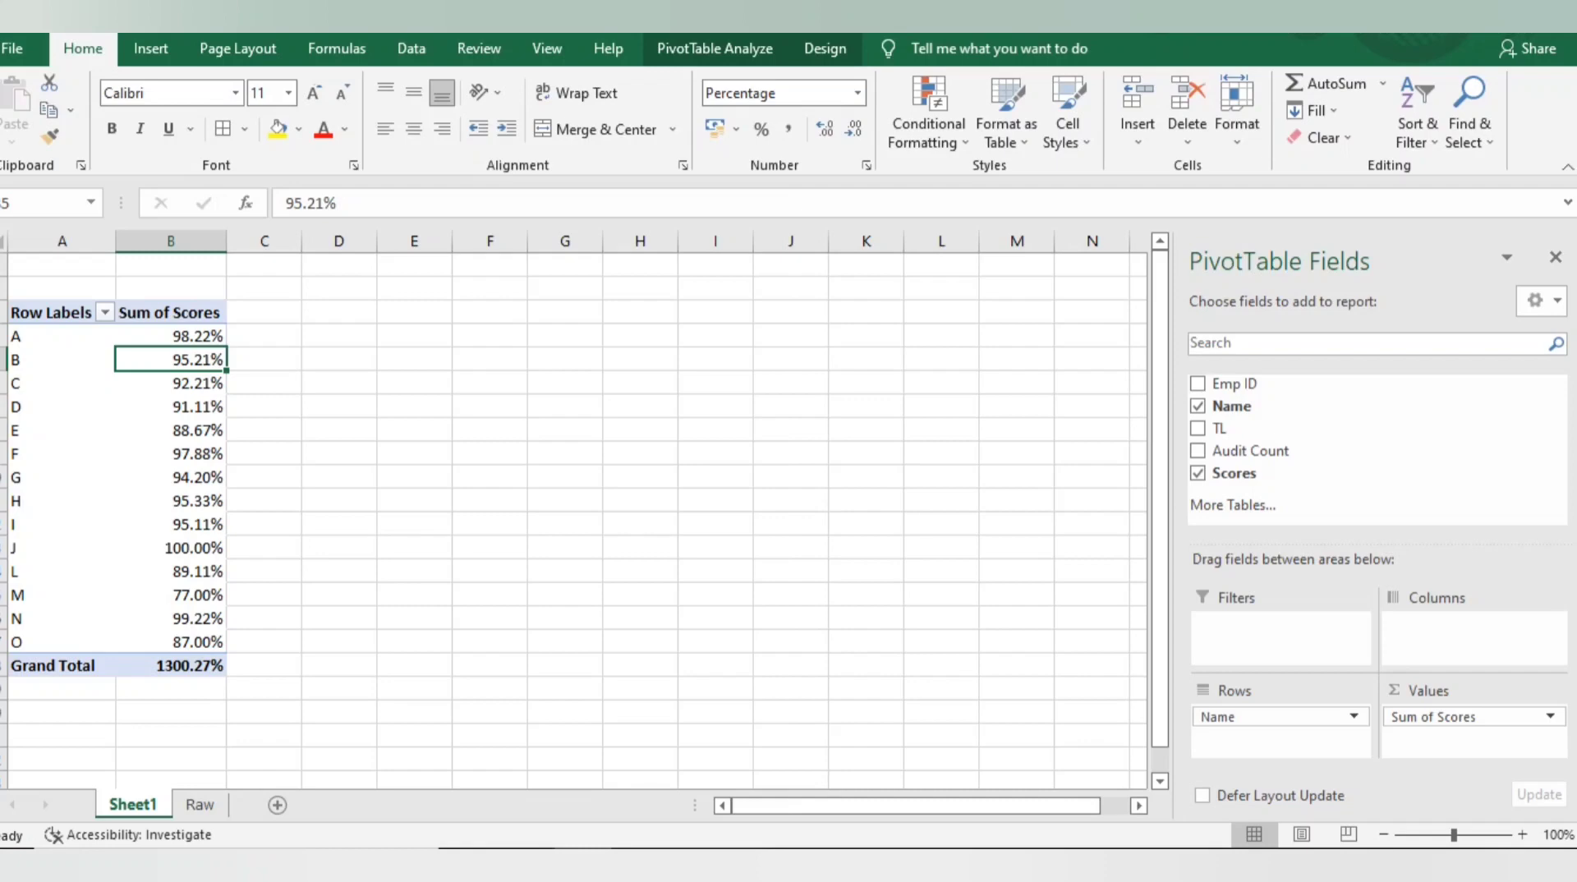
{"action": "right_click", "coordinate": [186, 365]}
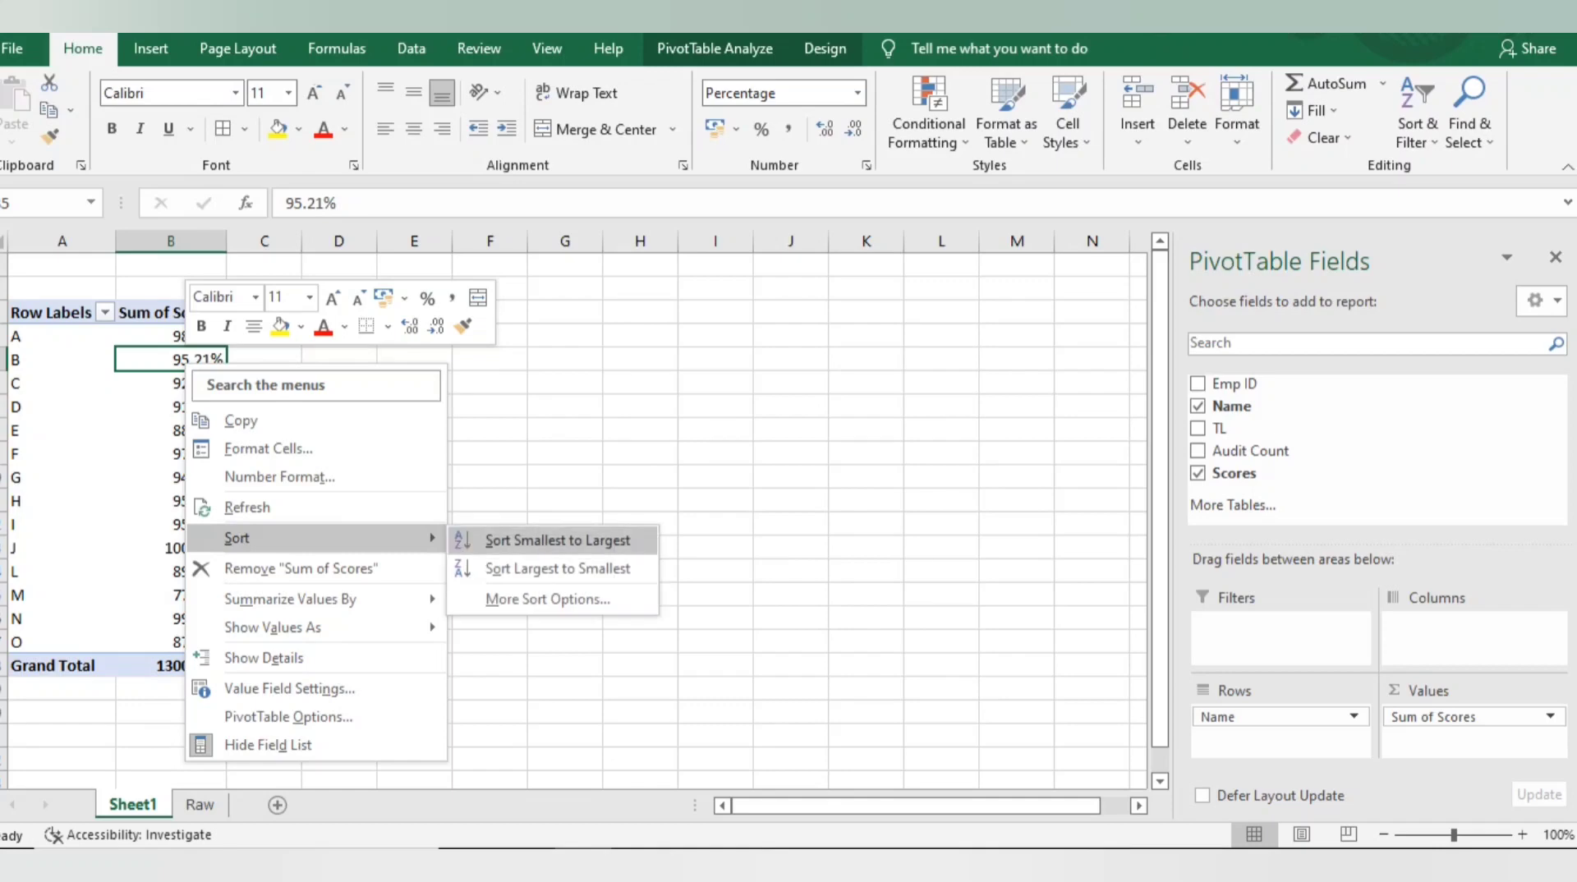
{"action": "left_click", "coordinate": [552, 568]}
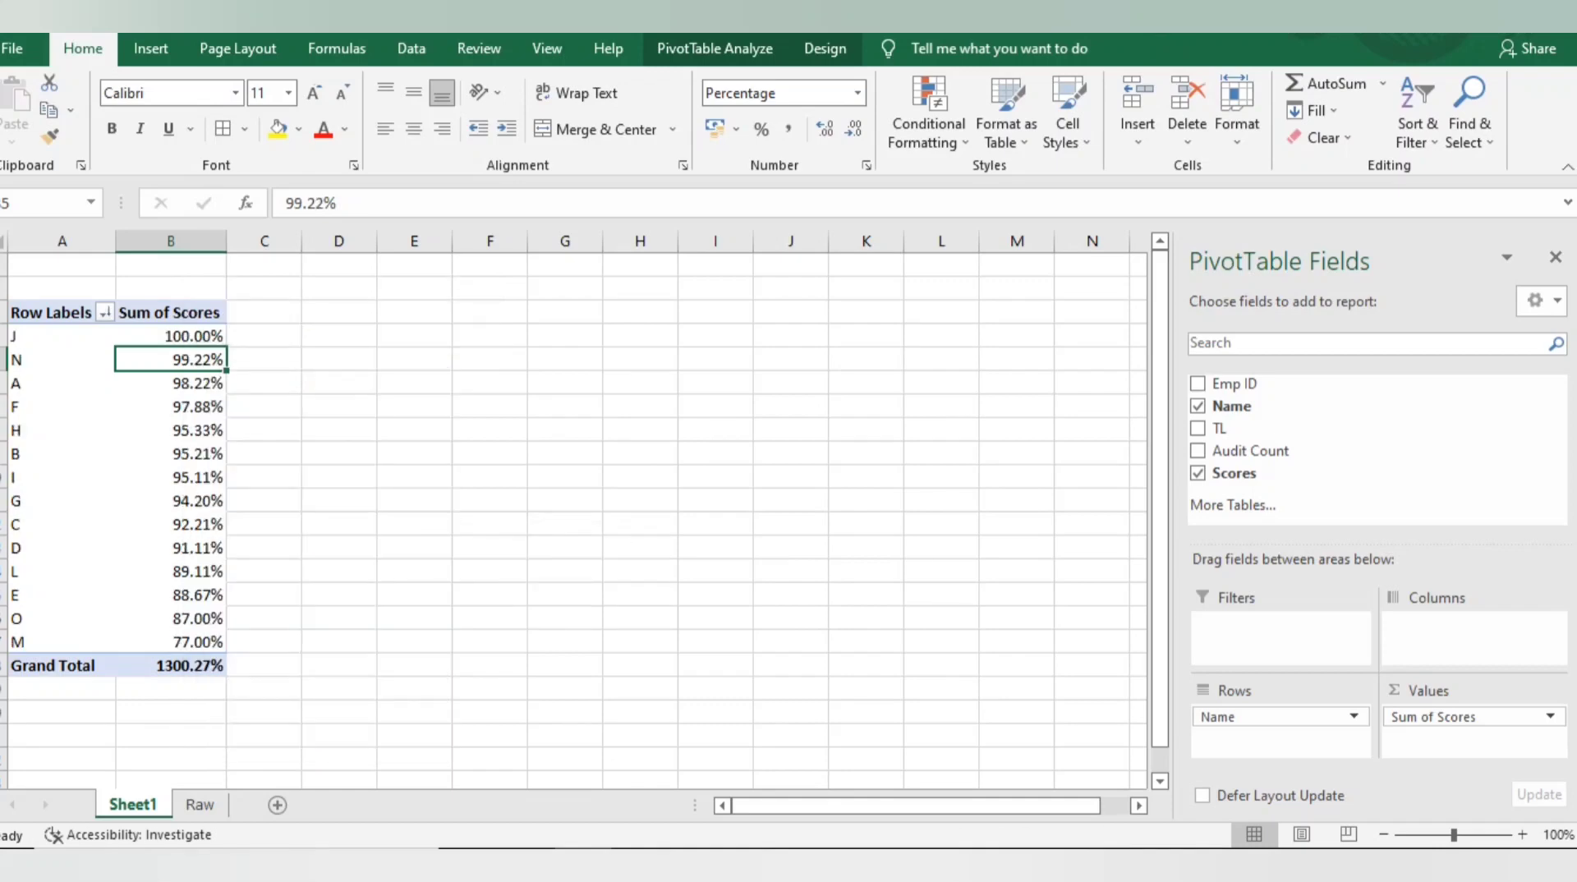
Select the Sum of Scores values for all names, without the Grand Total, to review their sorted order.
{"action": "left_click", "coordinate": [170, 336]}
{"action": "left_click_drag", "start_coordinate": [170, 336], "coordinate": [170, 642]}
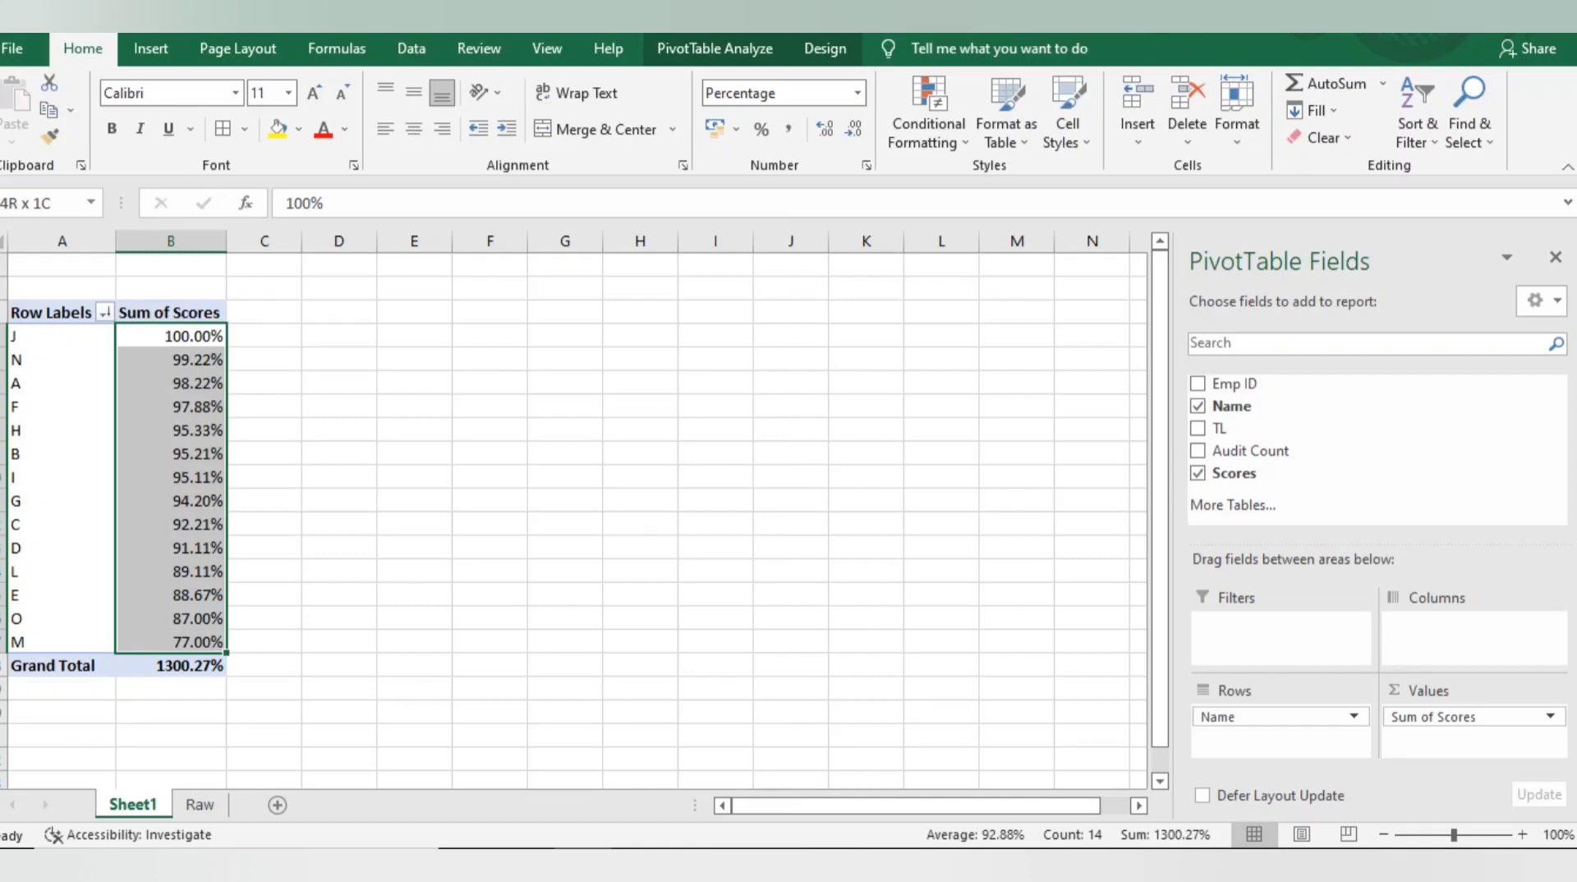
{"action": "right_click", "coordinate": [153, 805]}
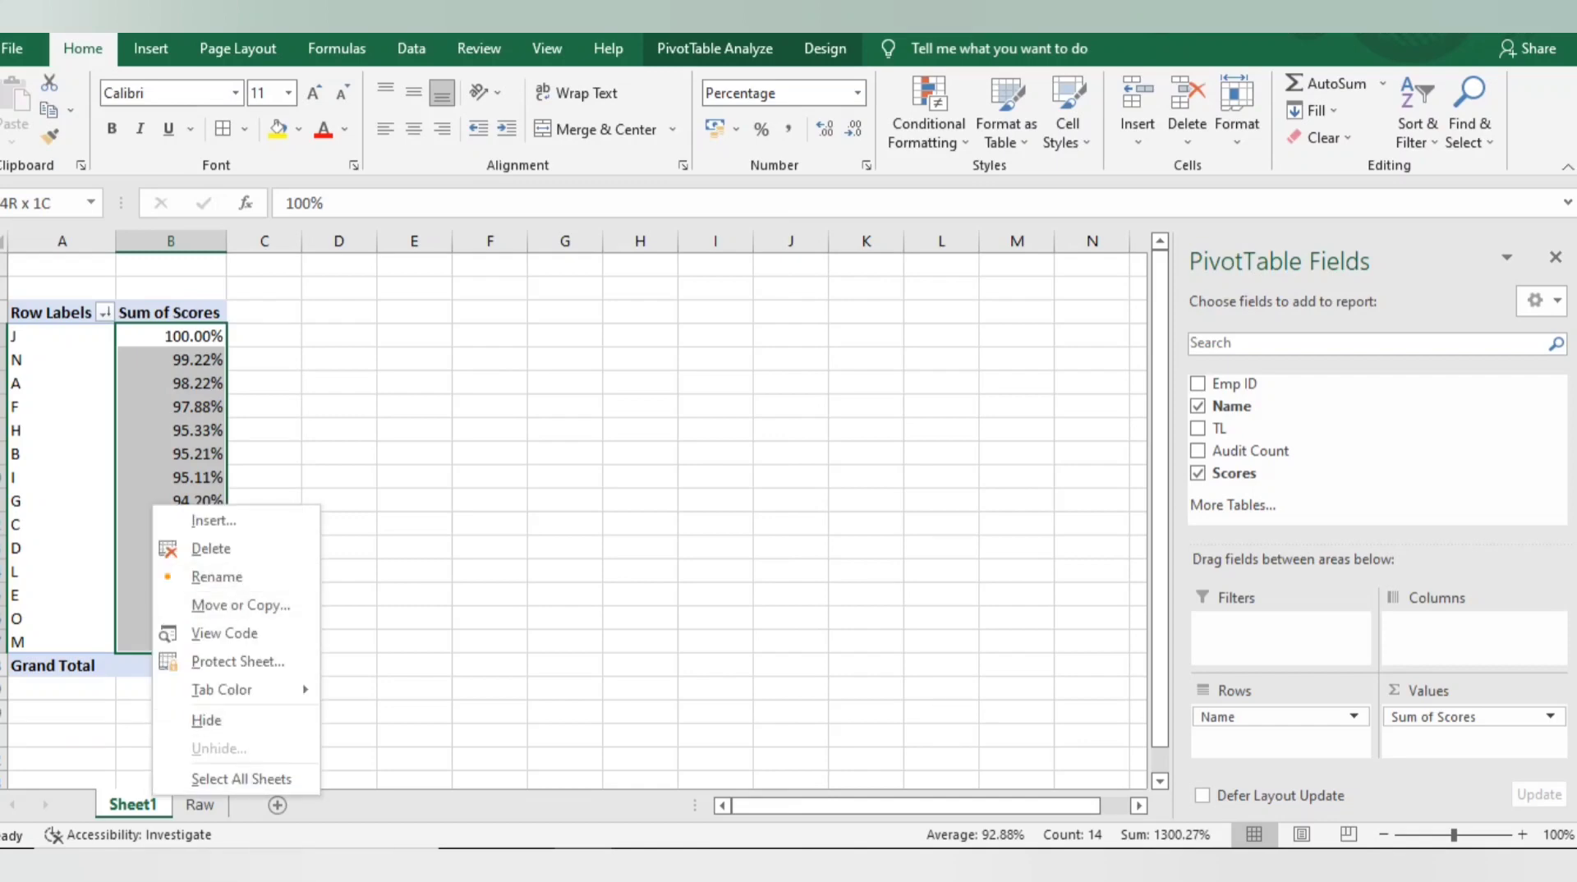
{"action": "key", "text": "Escape"}
{"action": "left_click", "coordinate": [338, 383]}
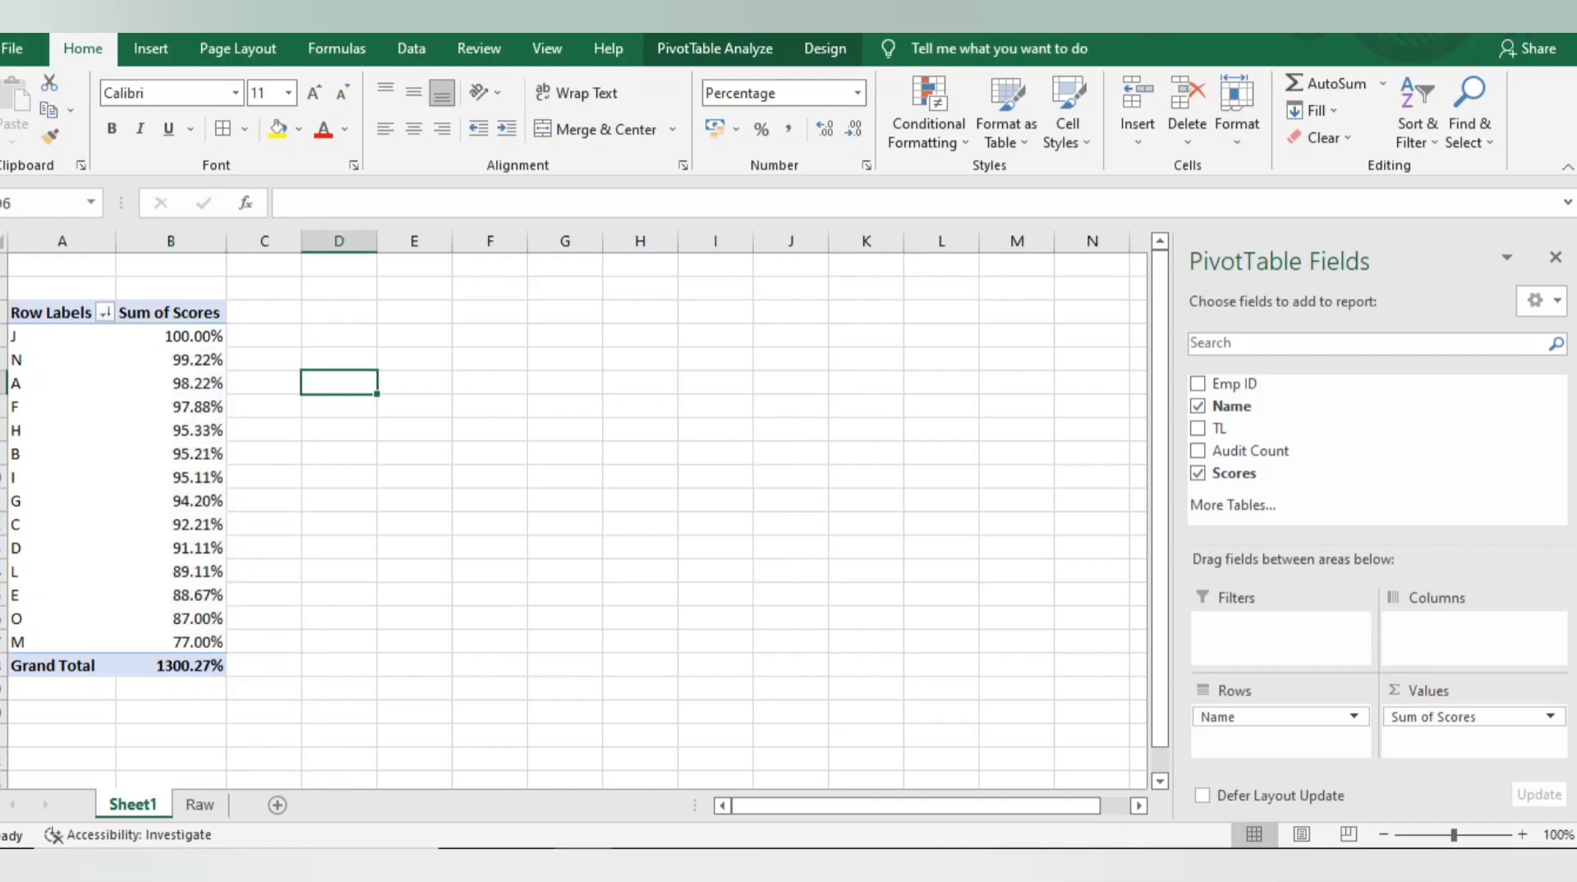
Select and copy the whole pivot table, and insert a Clustered Column pivot chart based on it.
{"action": "left_click", "coordinate": [171, 359]}
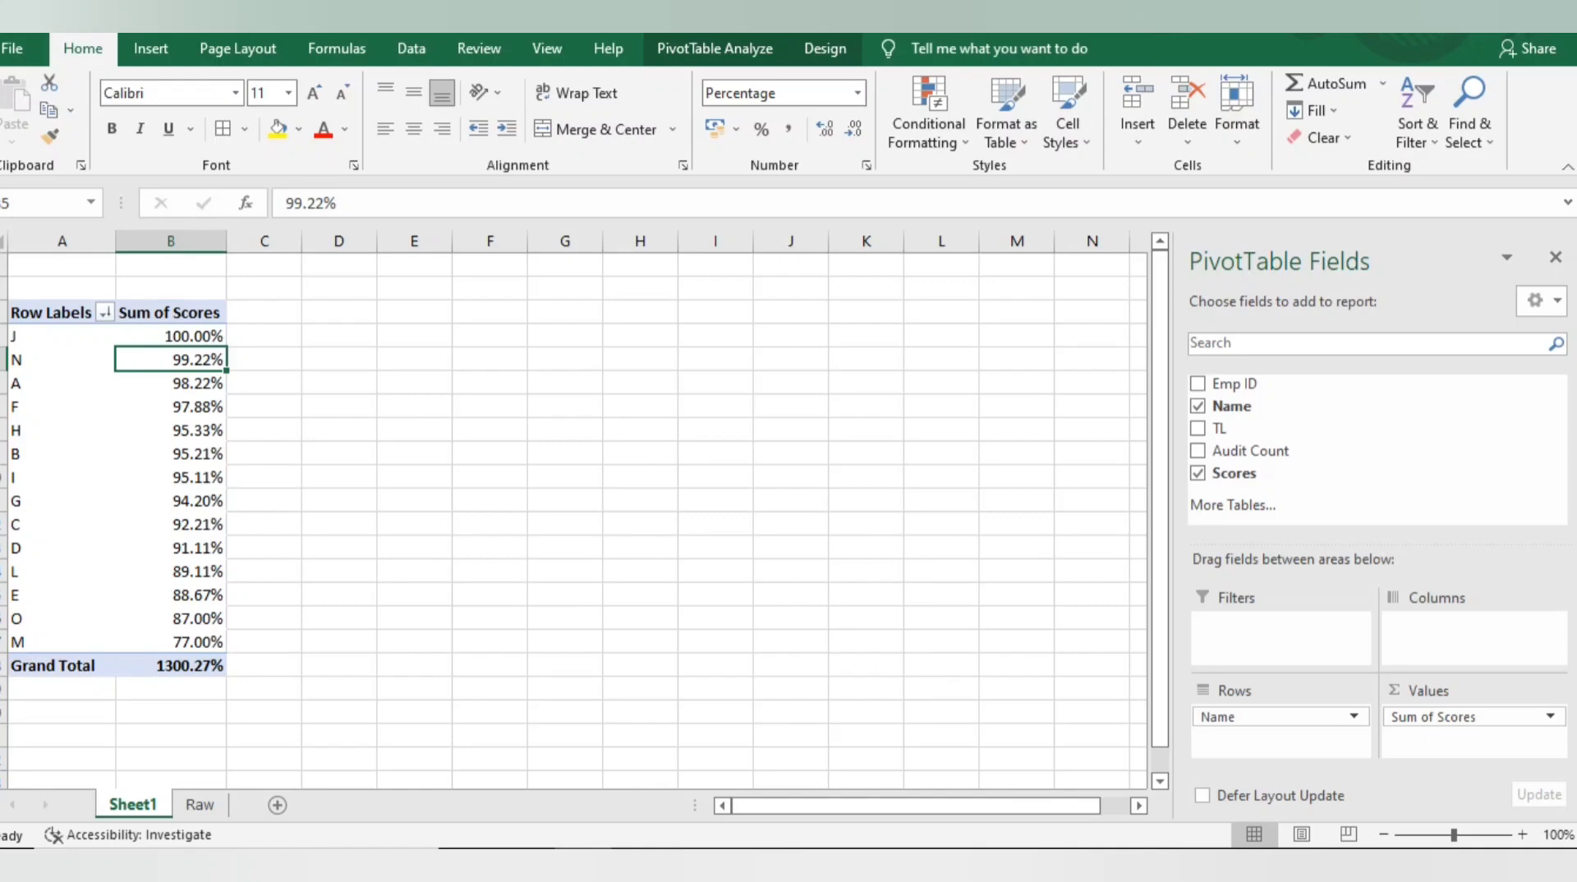
{"action": "key", "text": "ctrl+a"}
{"action": "key", "text": "ctrl+c"}
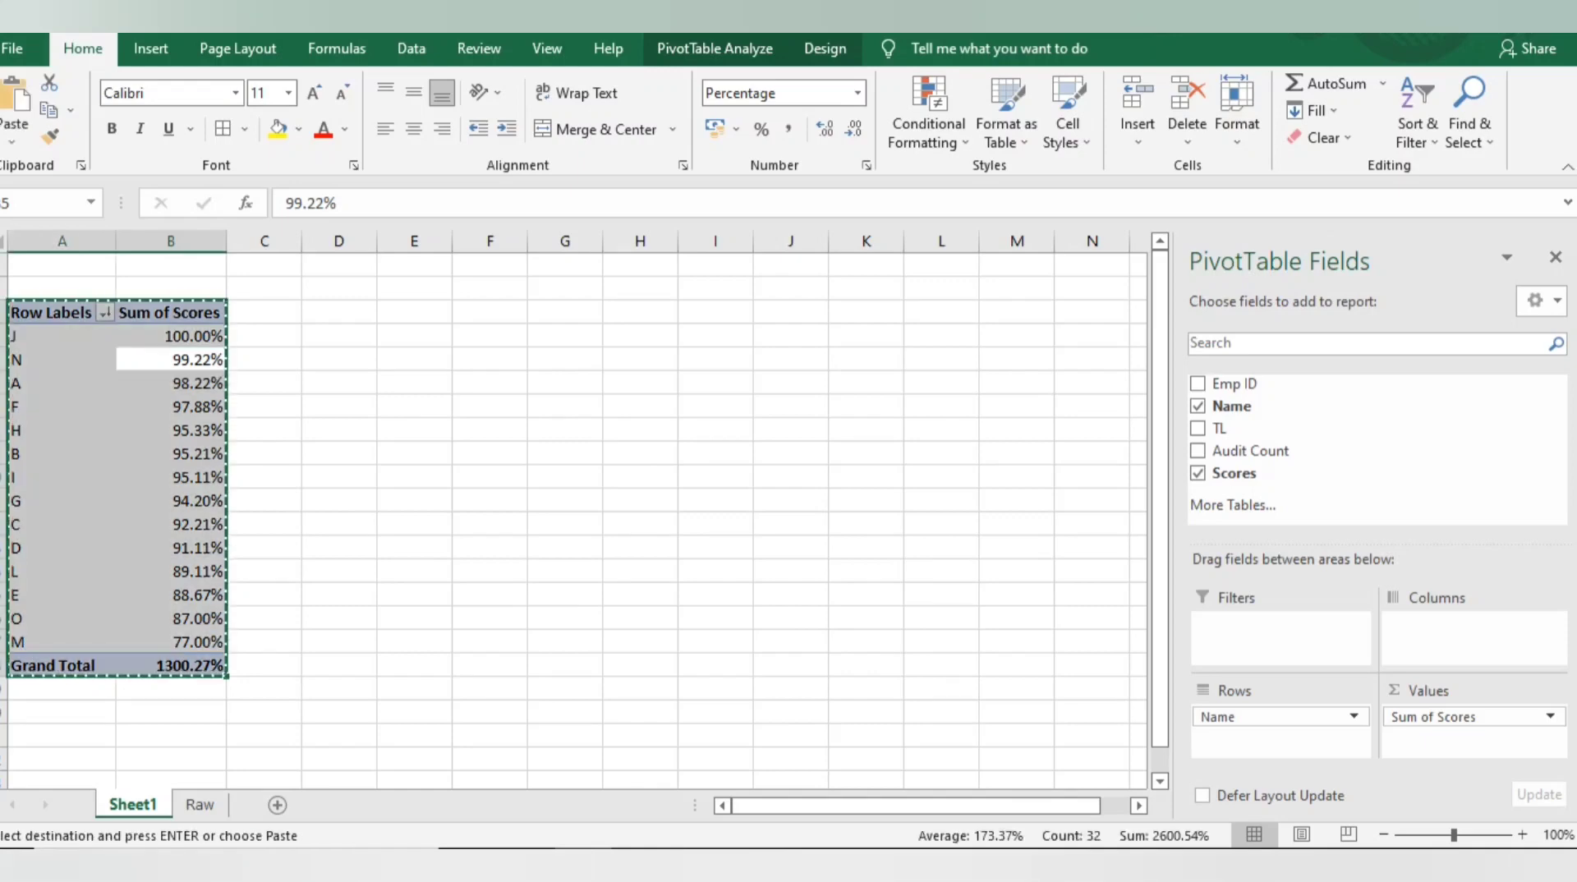
{"action": "left_click", "coordinate": [150, 49]}
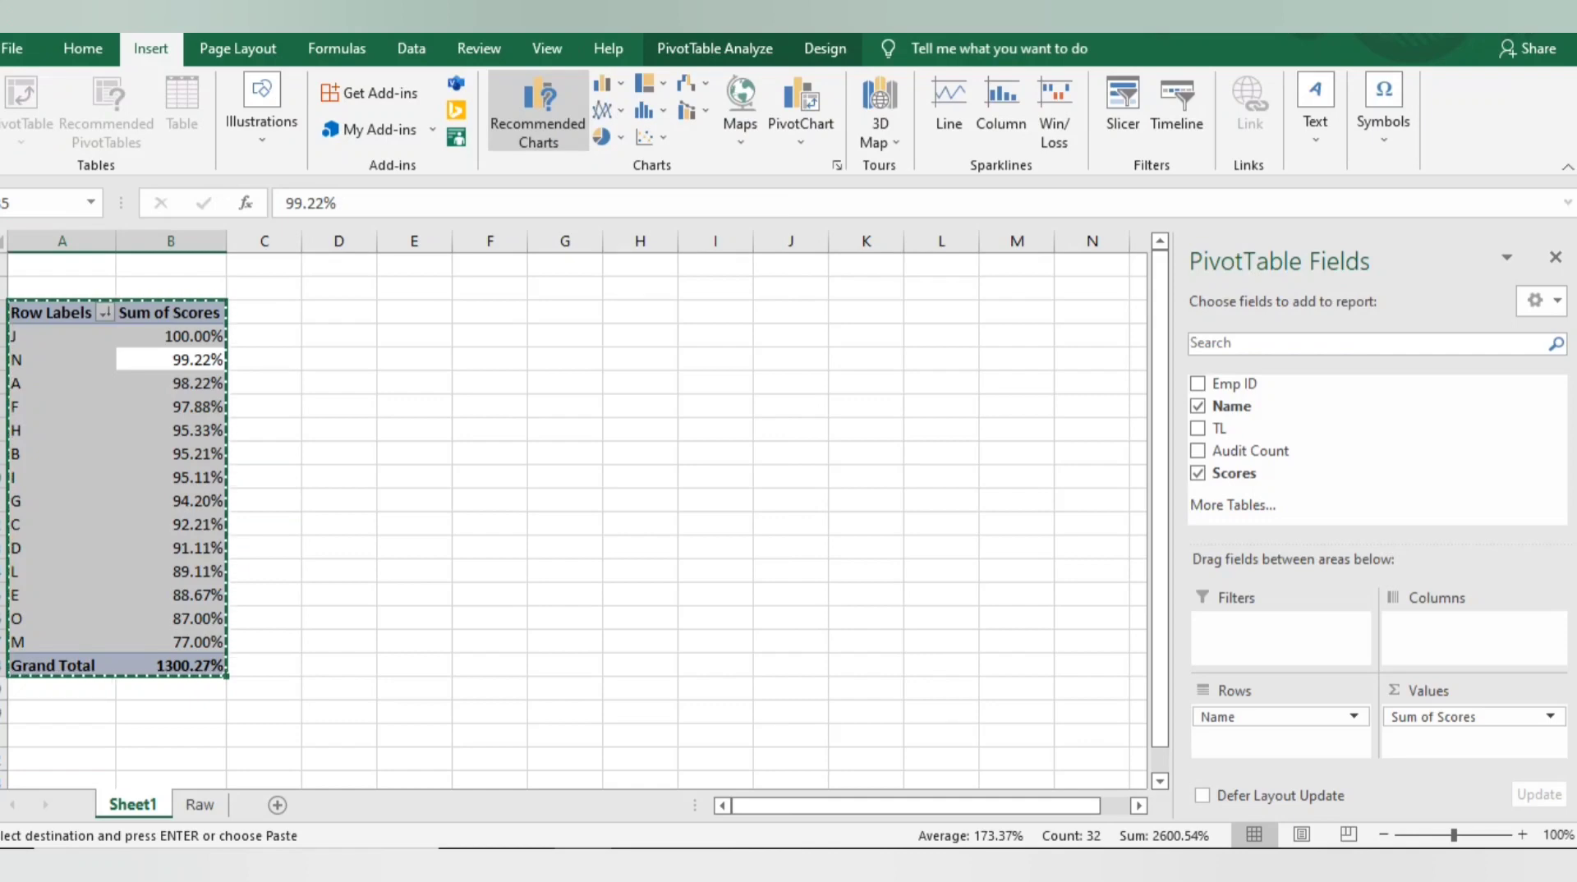
{"action": "left_click", "coordinate": [538, 111]}
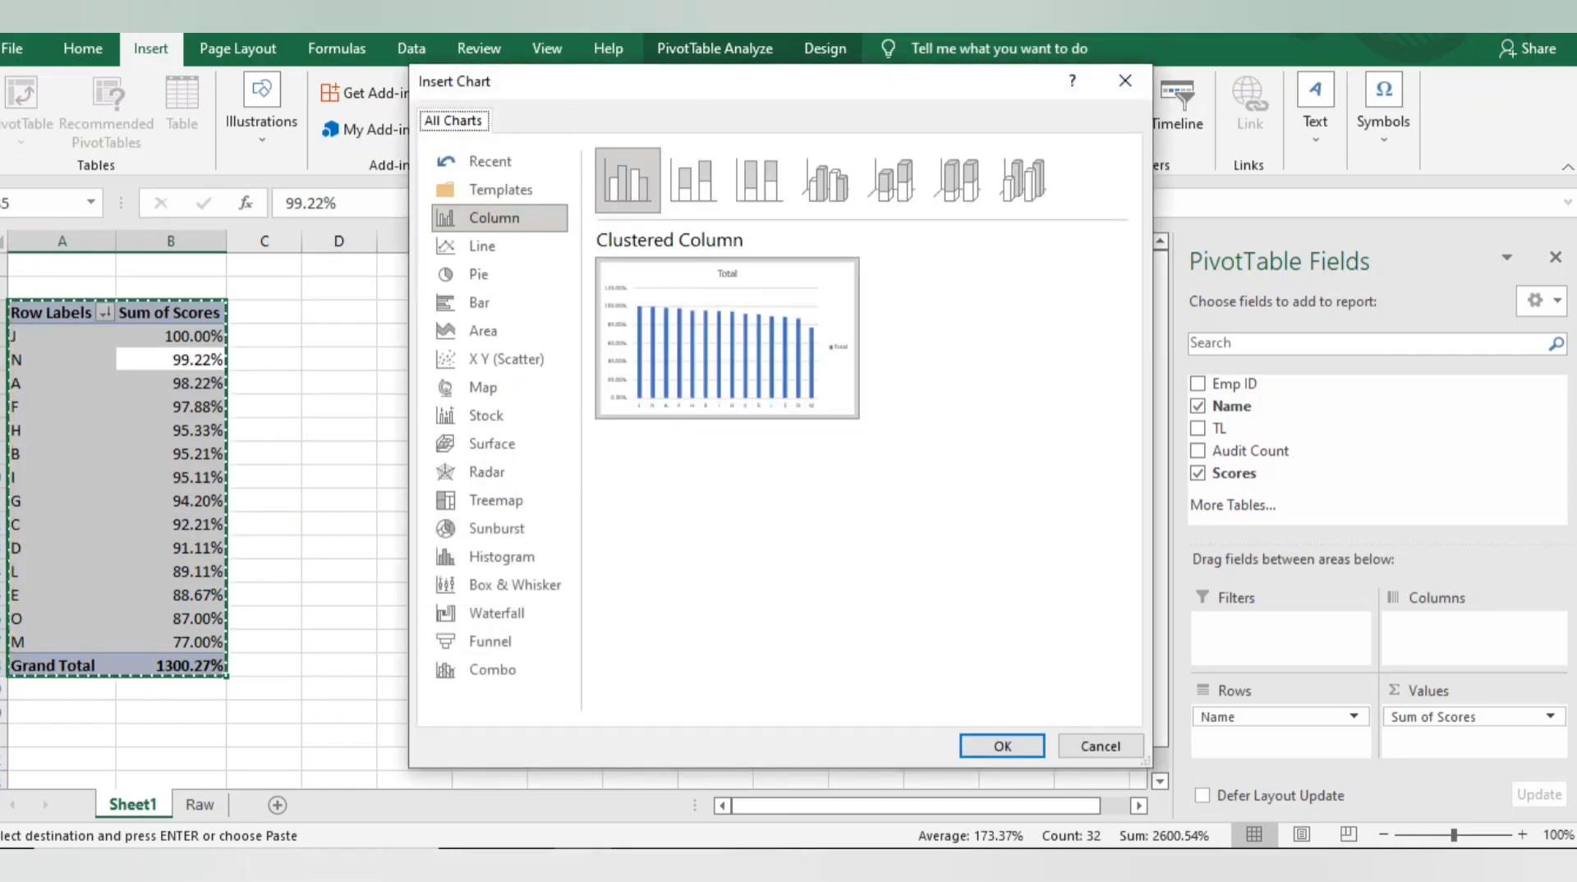
{"action": "key", "text": "Return"}
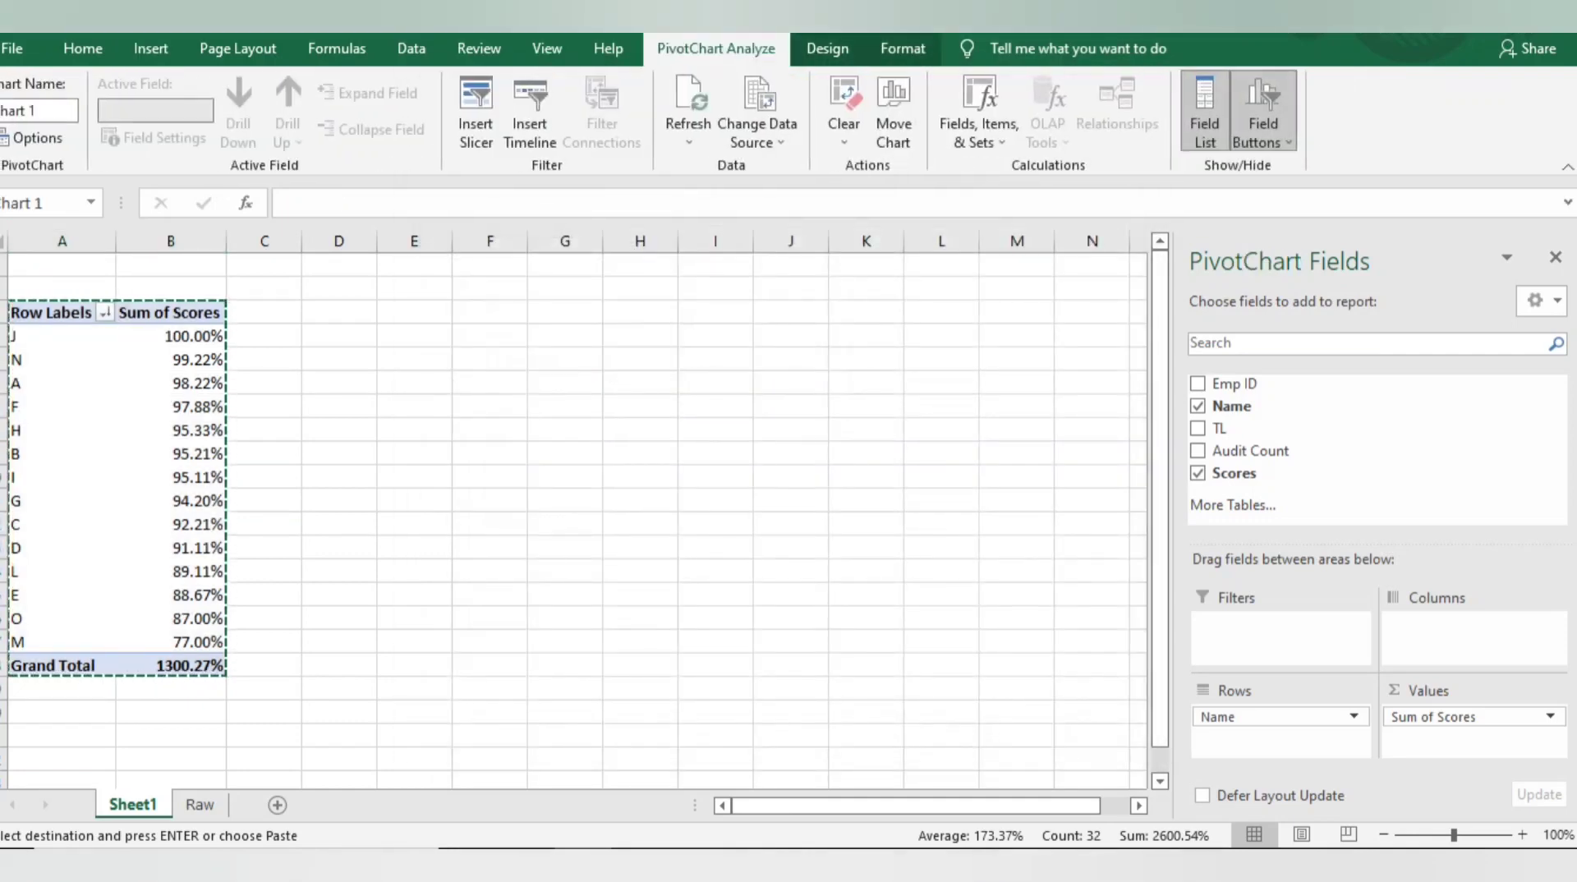
Add data labels to the pivot chart and replace Scores with Audit Count as the summarised value field.
{"action": "left_click", "coordinate": [890, 366]}
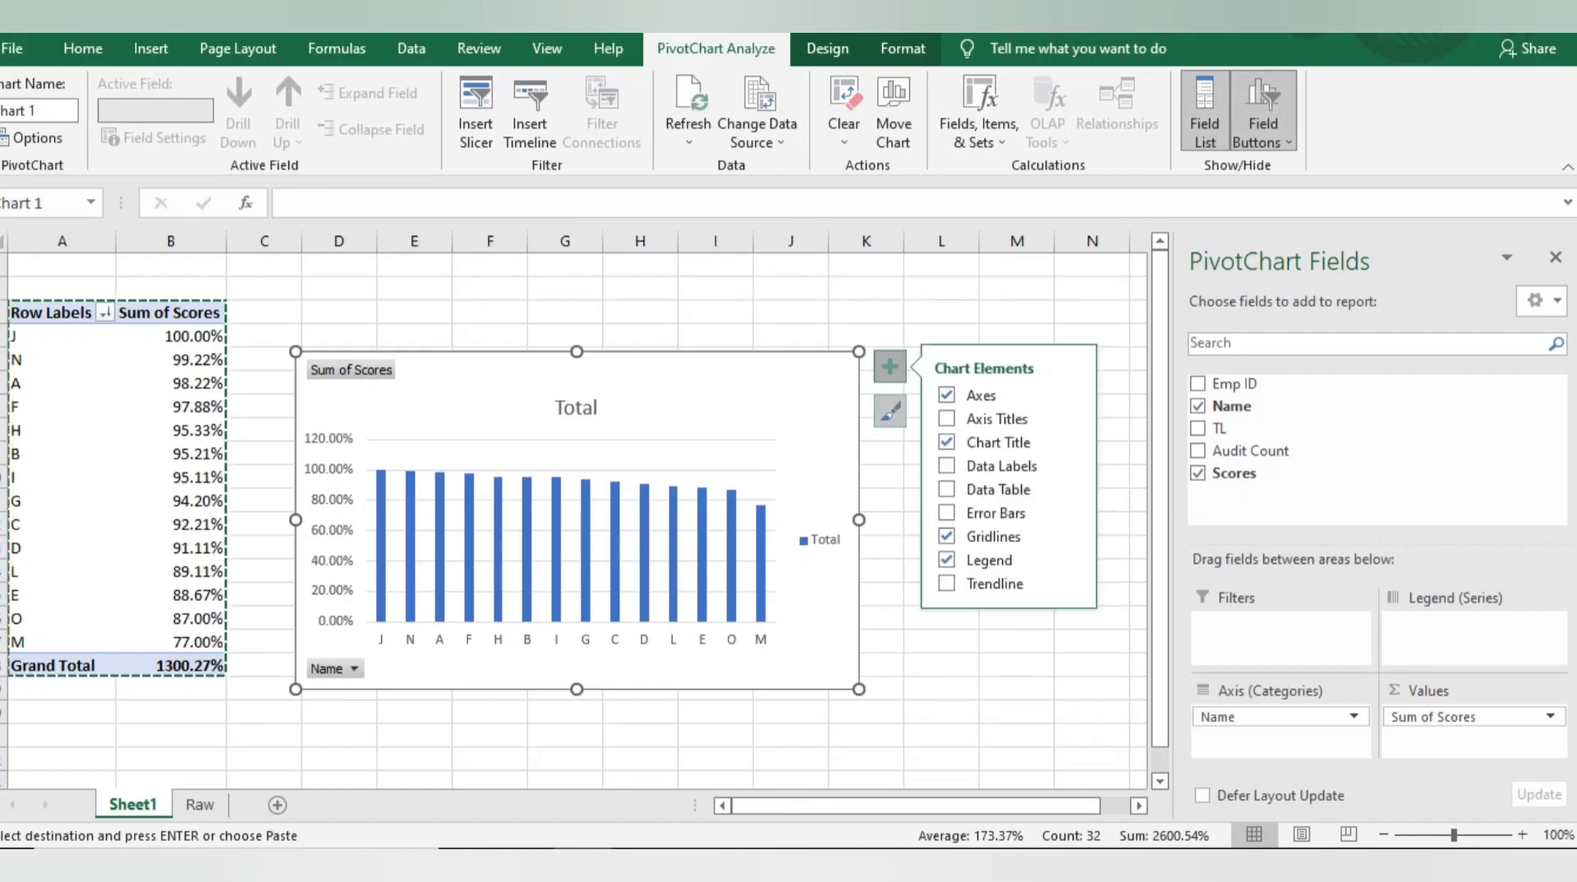
{"action": "left_click", "coordinate": [946, 466]}
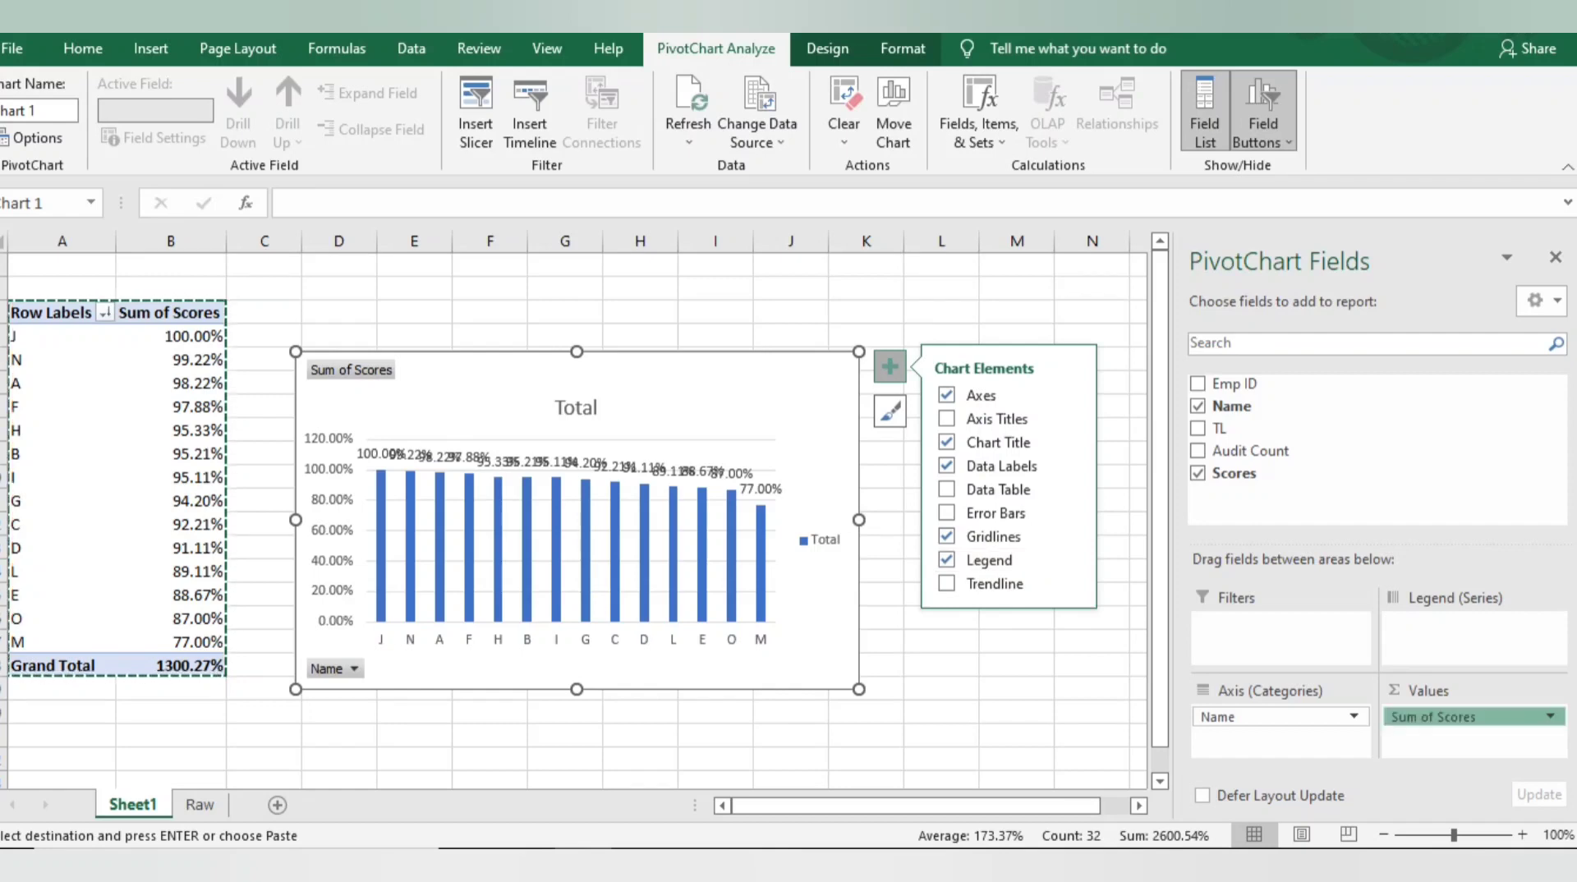
{"action": "left_click", "coordinate": [1197, 474]}
{"action": "left_click", "coordinate": [1197, 450]}
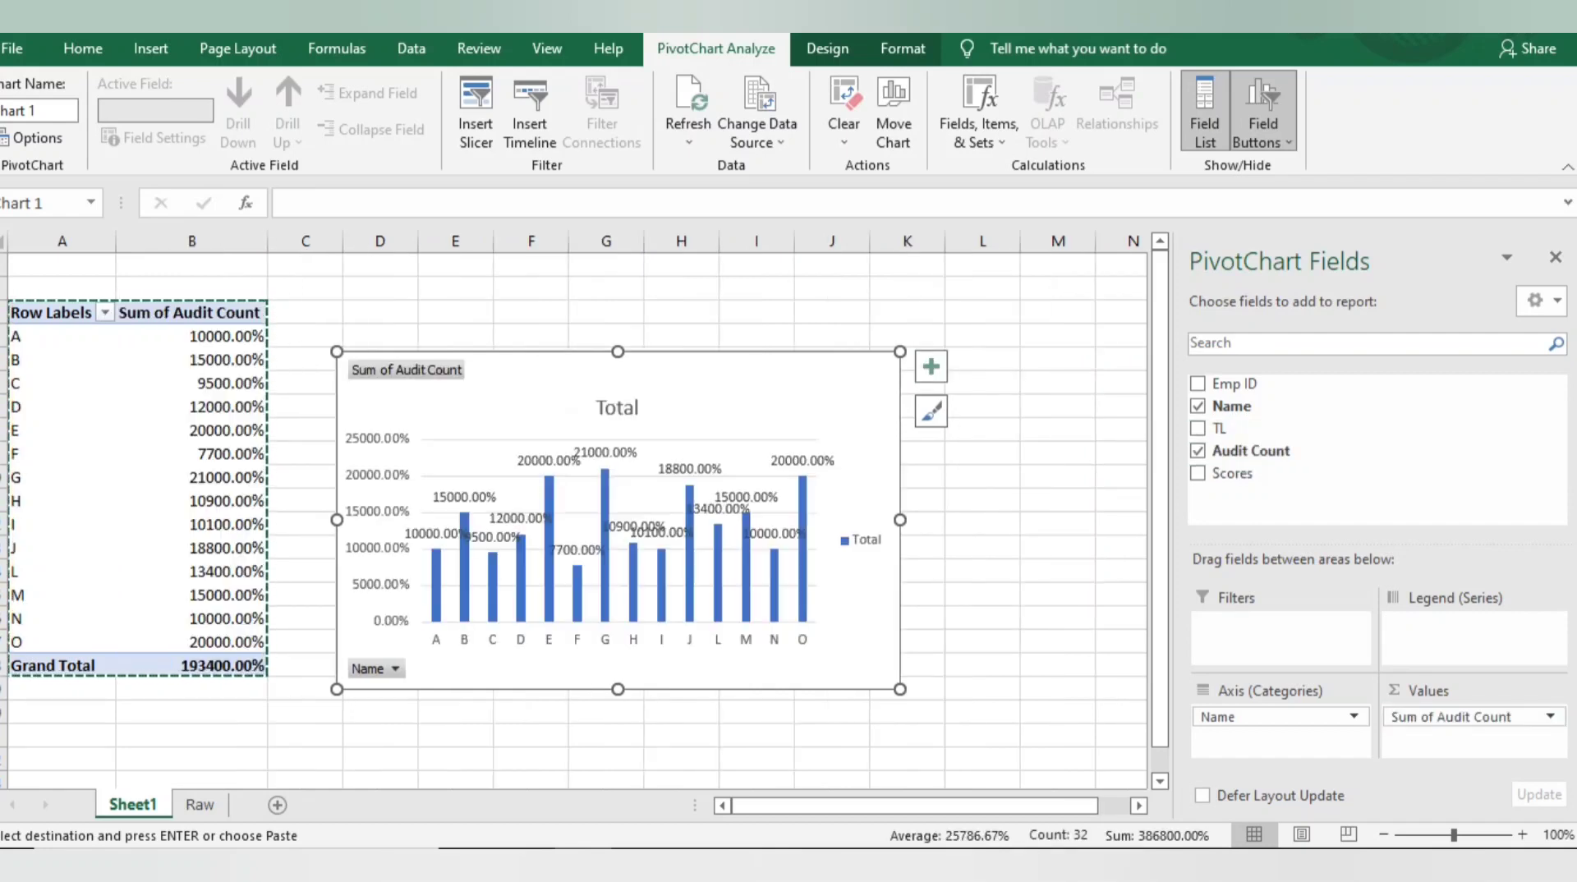
Apply the General number format to the Sum of Audit Count values for all names, excluding the Grand Total.
{"action": "left_click", "coordinate": [192, 360]}
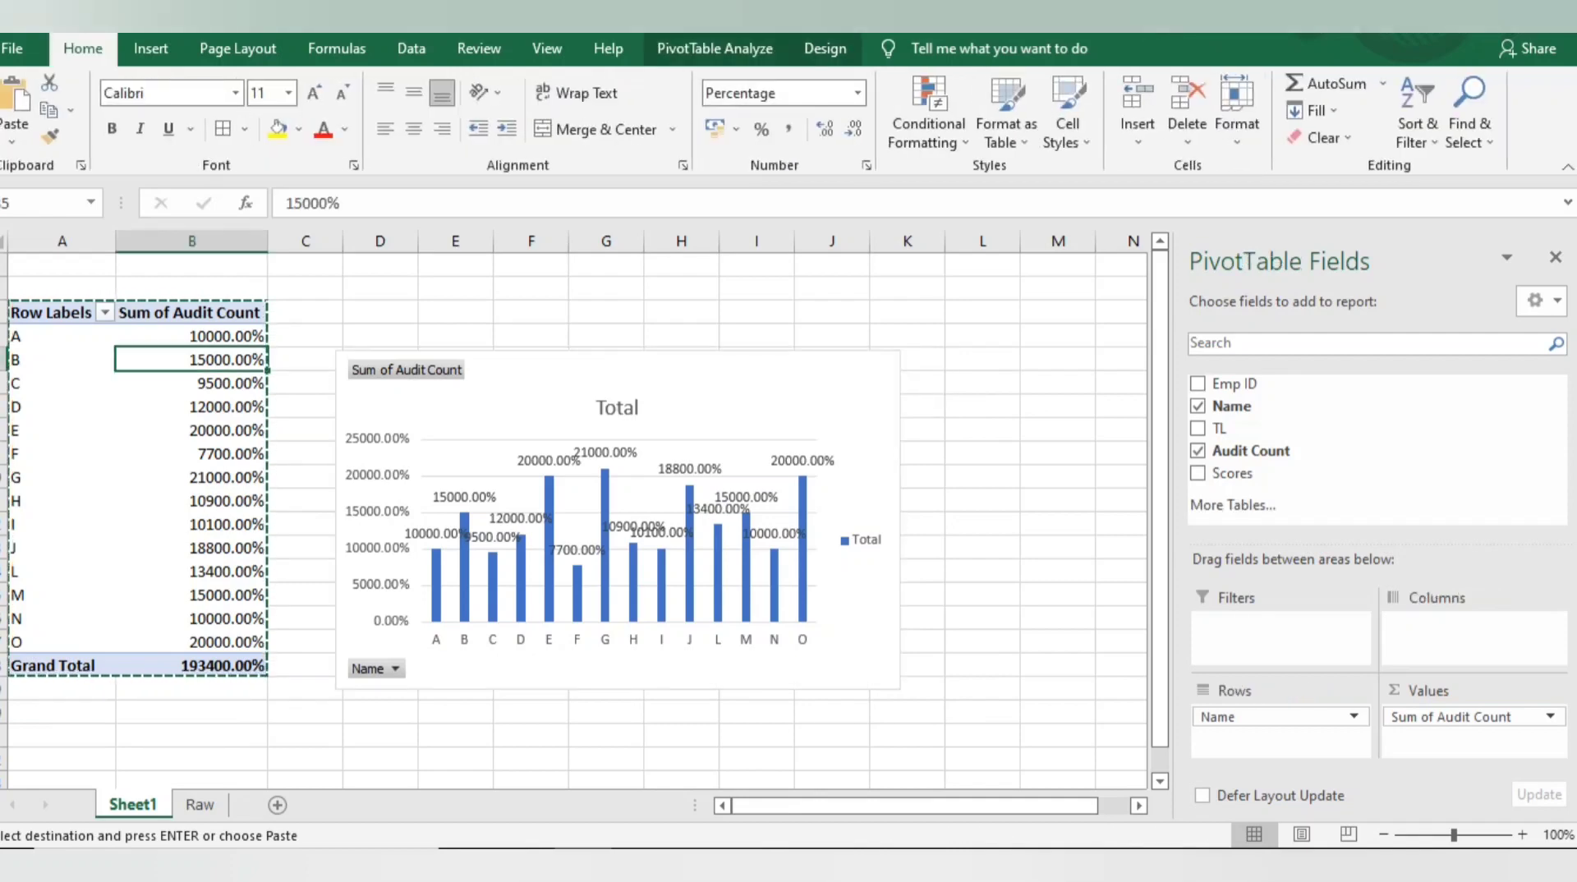
{"action": "left_click", "coordinate": [192, 336]}
{"action": "key", "text": "ctrl+shift+Down"}
{"action": "key", "text": "shift+Up"}
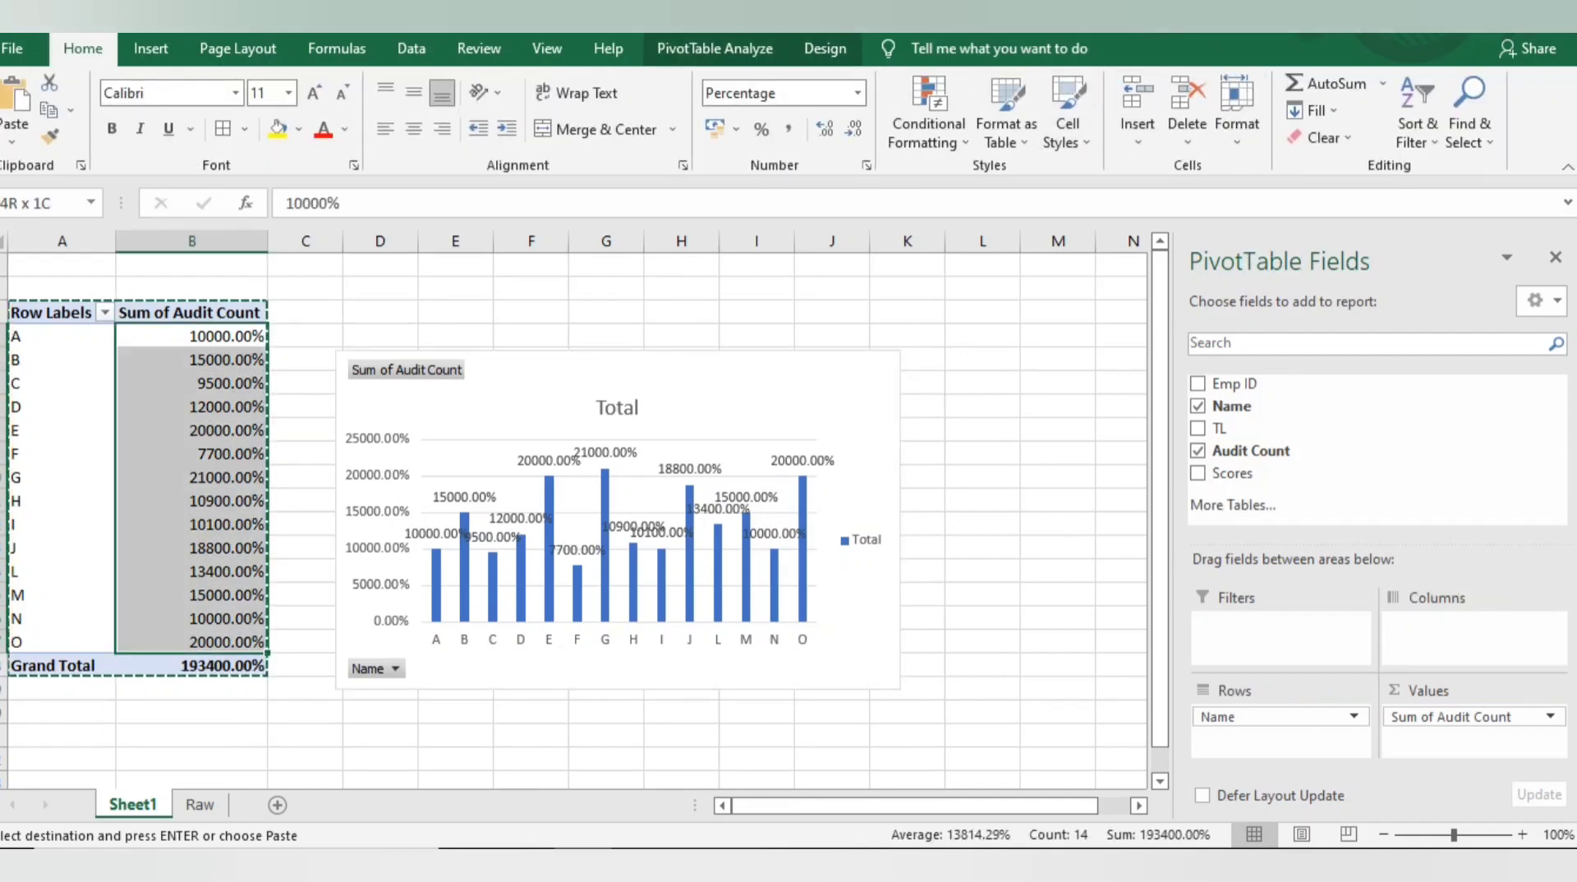
{"action": "left_click", "coordinate": [762, 129]}
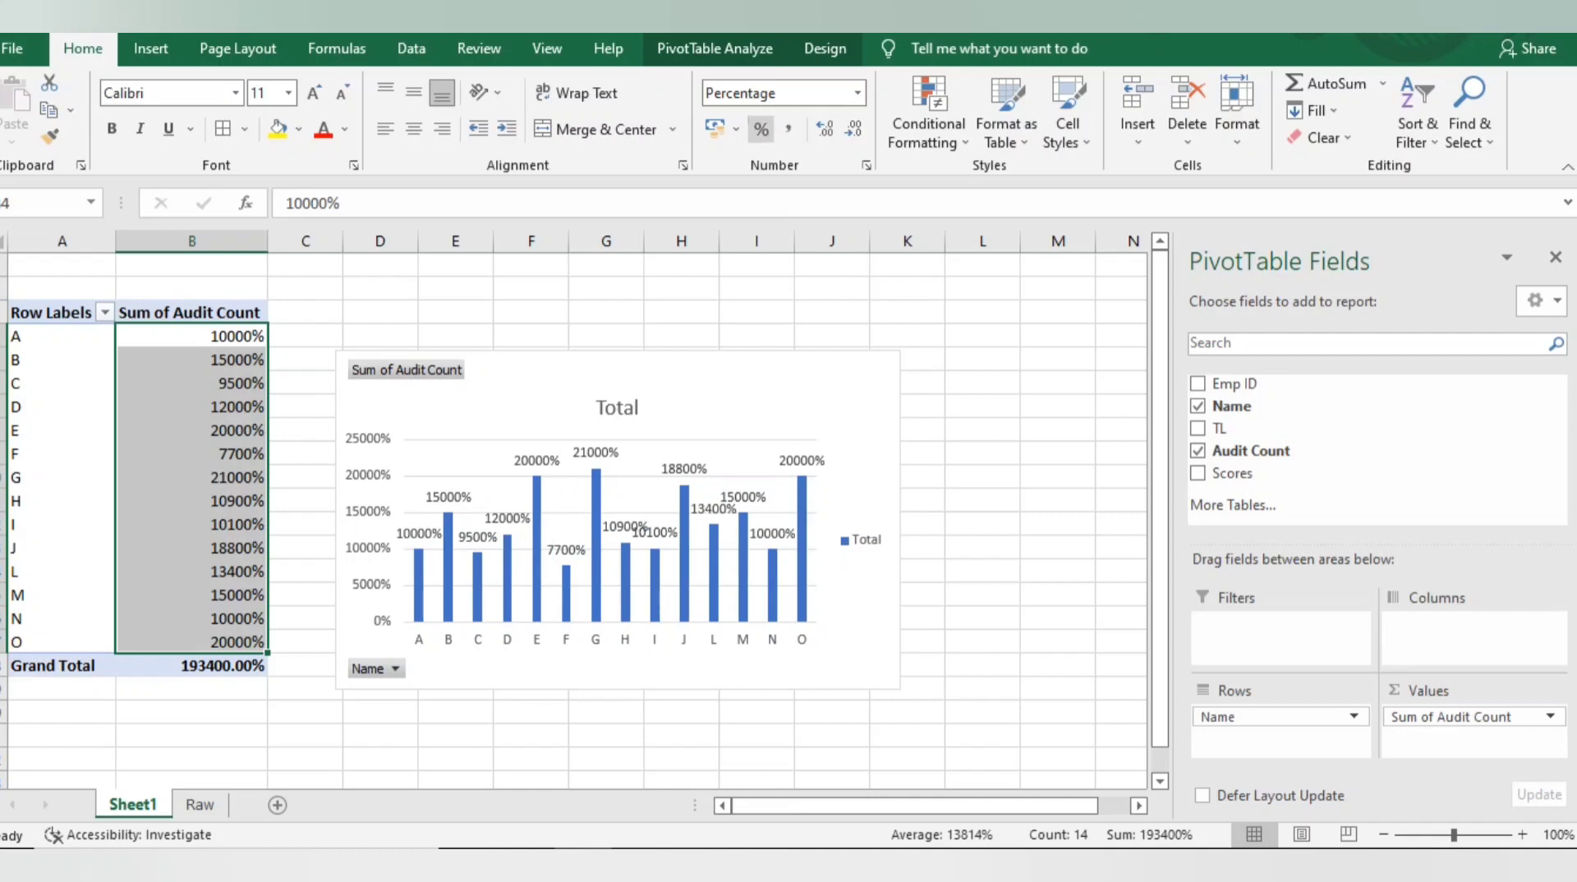
{"action": "left_click", "coordinate": [858, 93]}
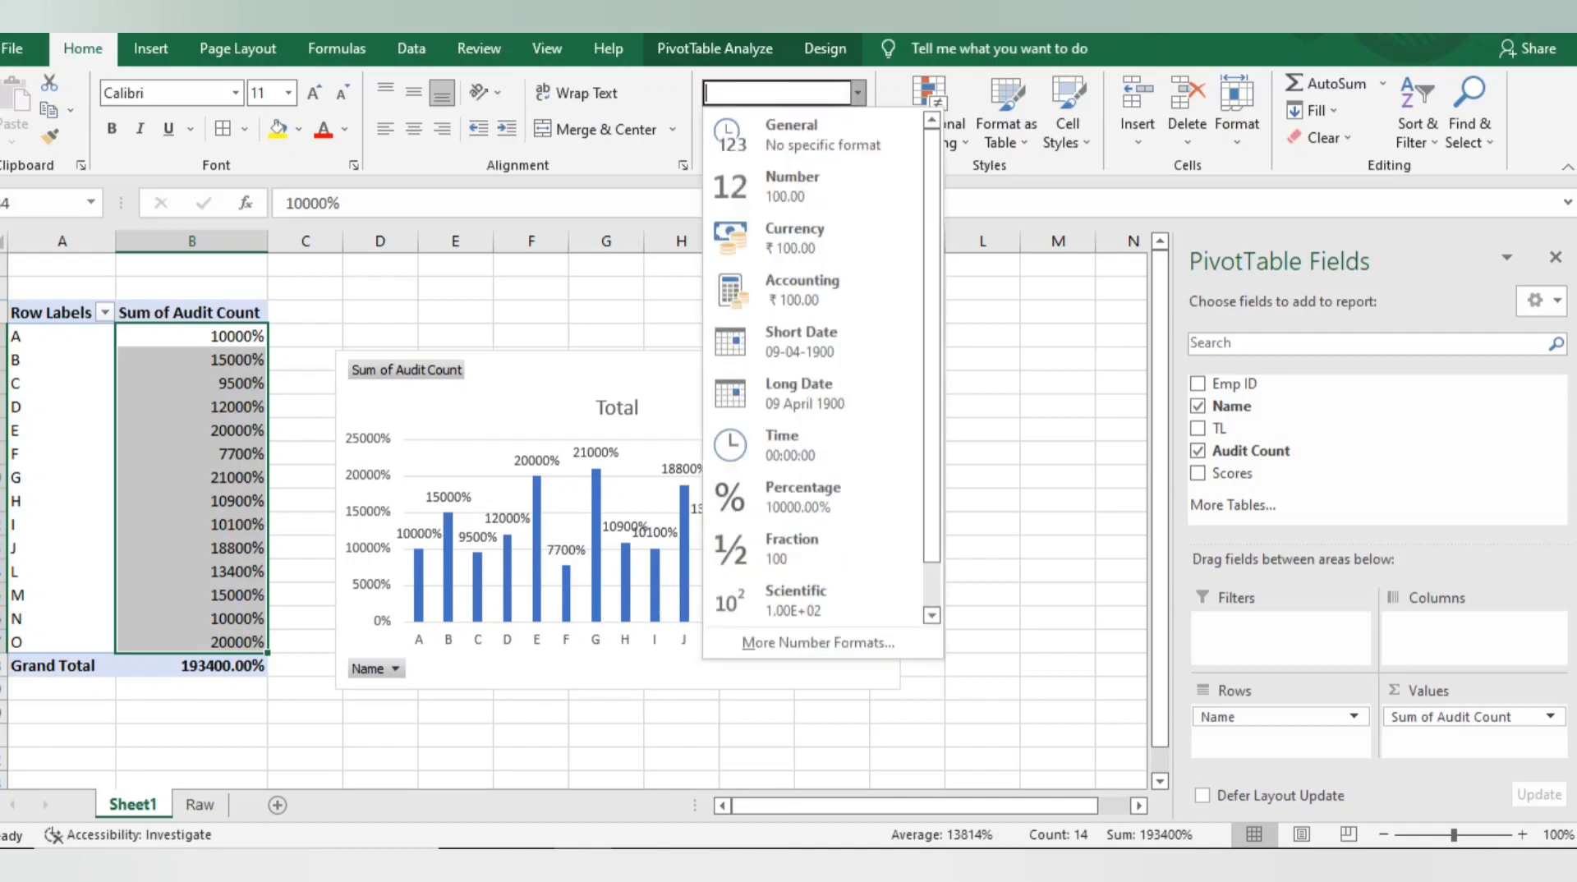
{"action": "left_click", "coordinate": [792, 134]}
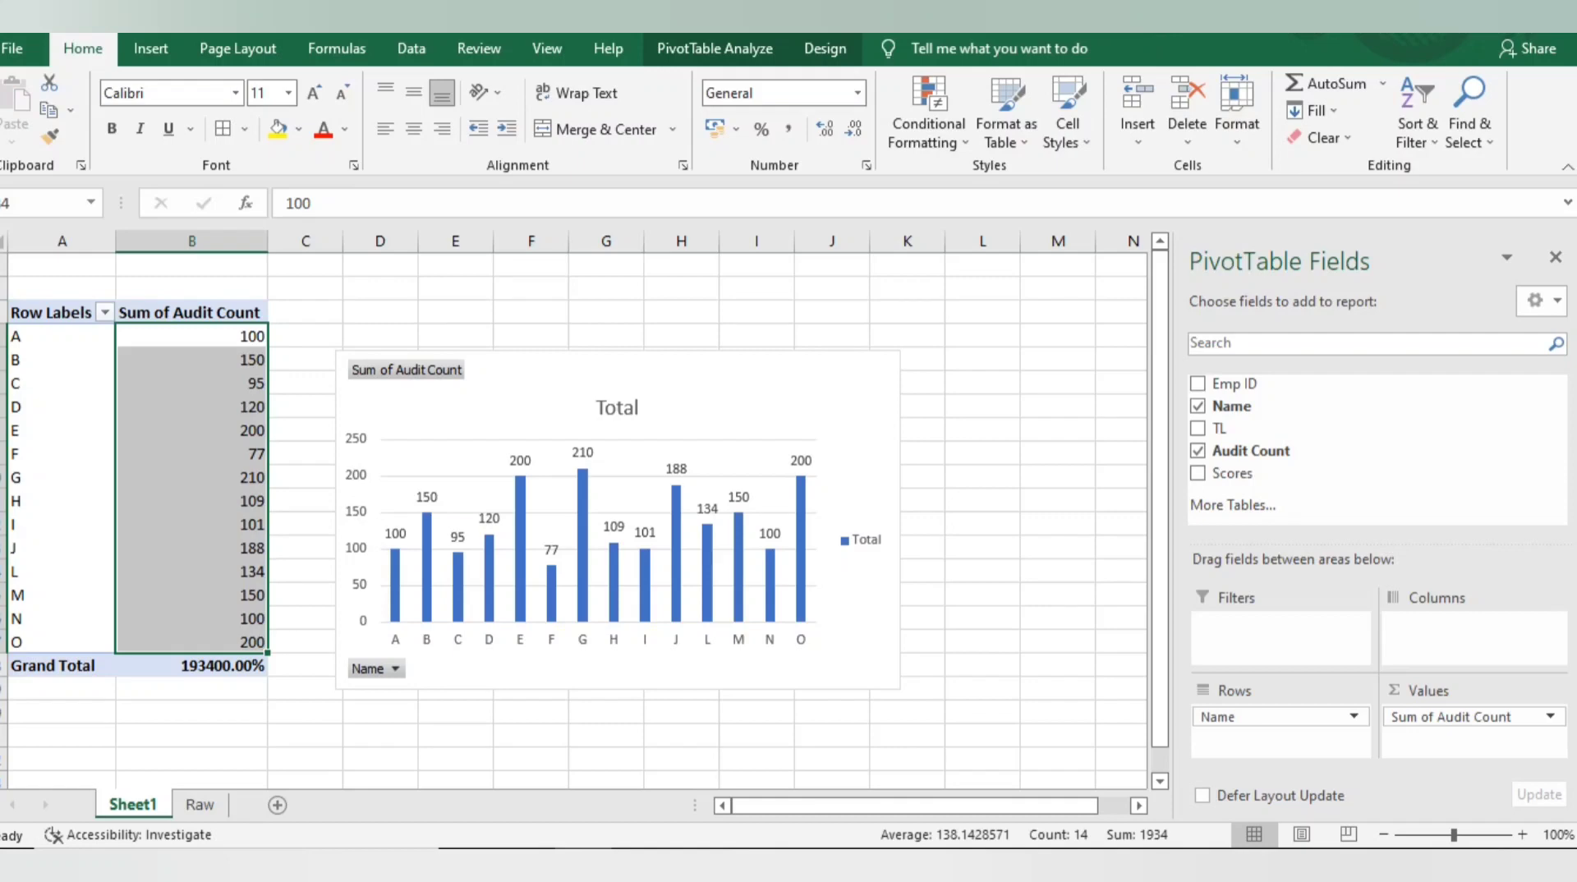
Sort the pivot table by Sum of Audit Count from largest to smallest.
{"action": "left_click", "coordinate": [242, 480]}
{"action": "right_click", "coordinate": [242, 479]}
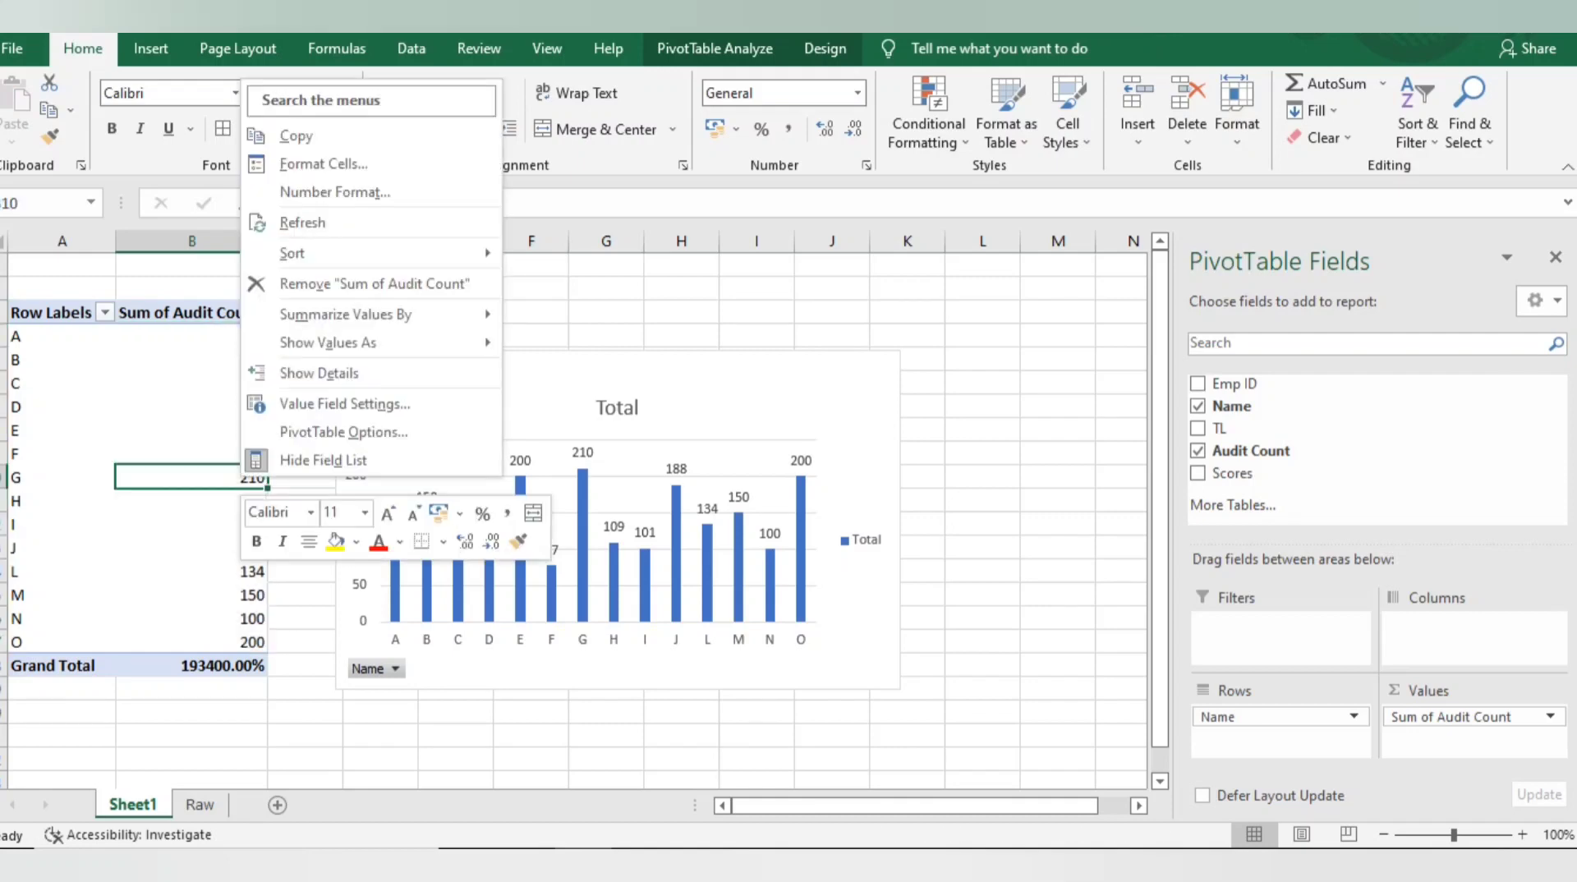
{"action": "mouse_move", "coordinate": [345, 253]}
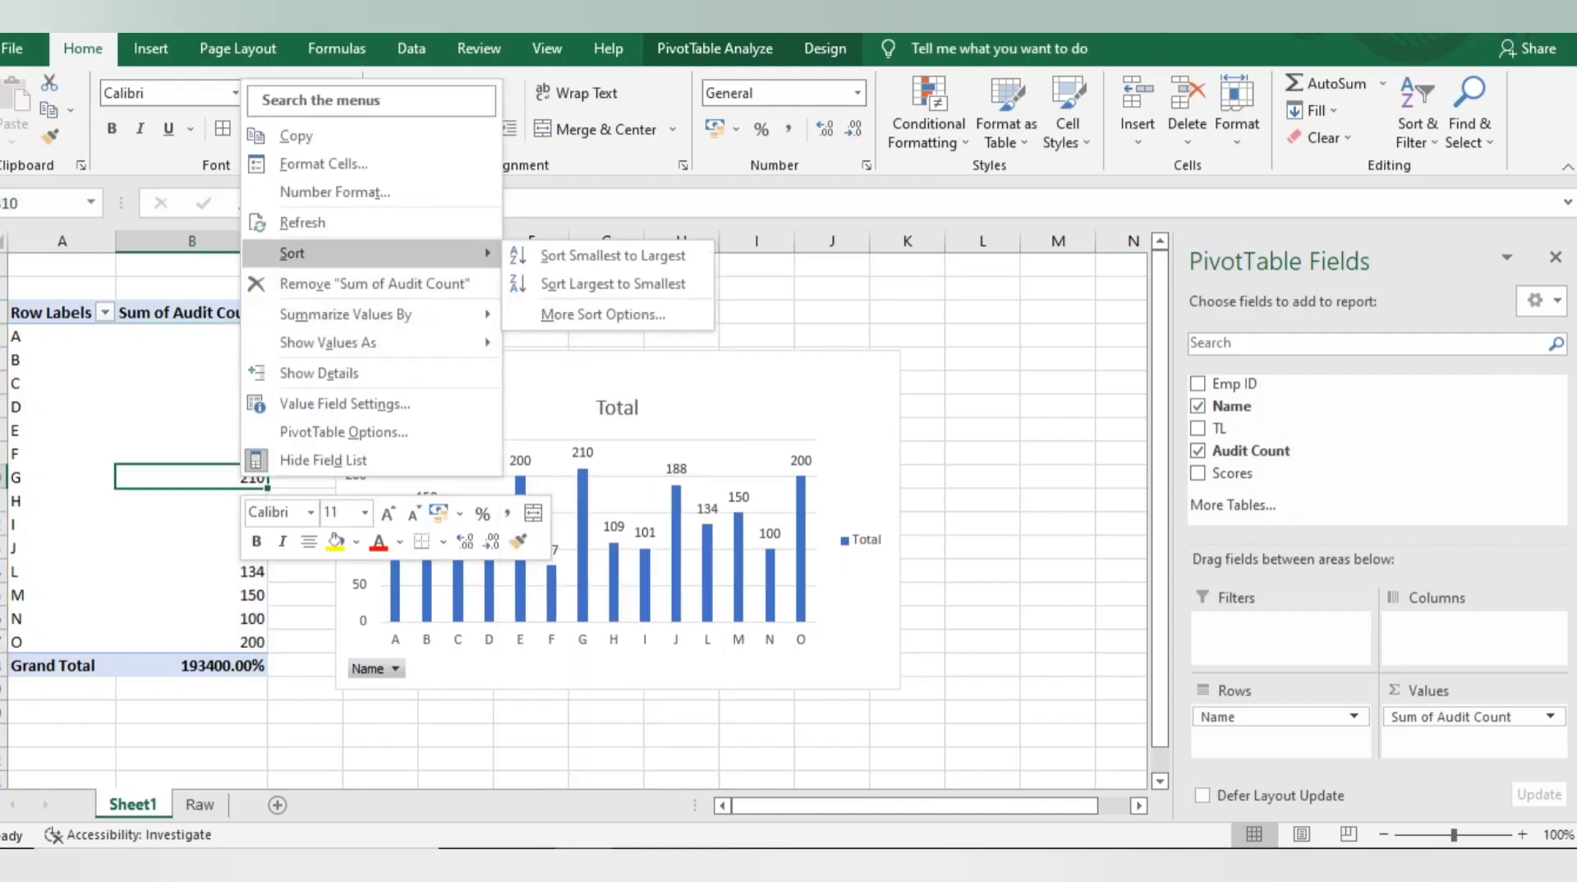
{"action": "left_click", "coordinate": [613, 284]}
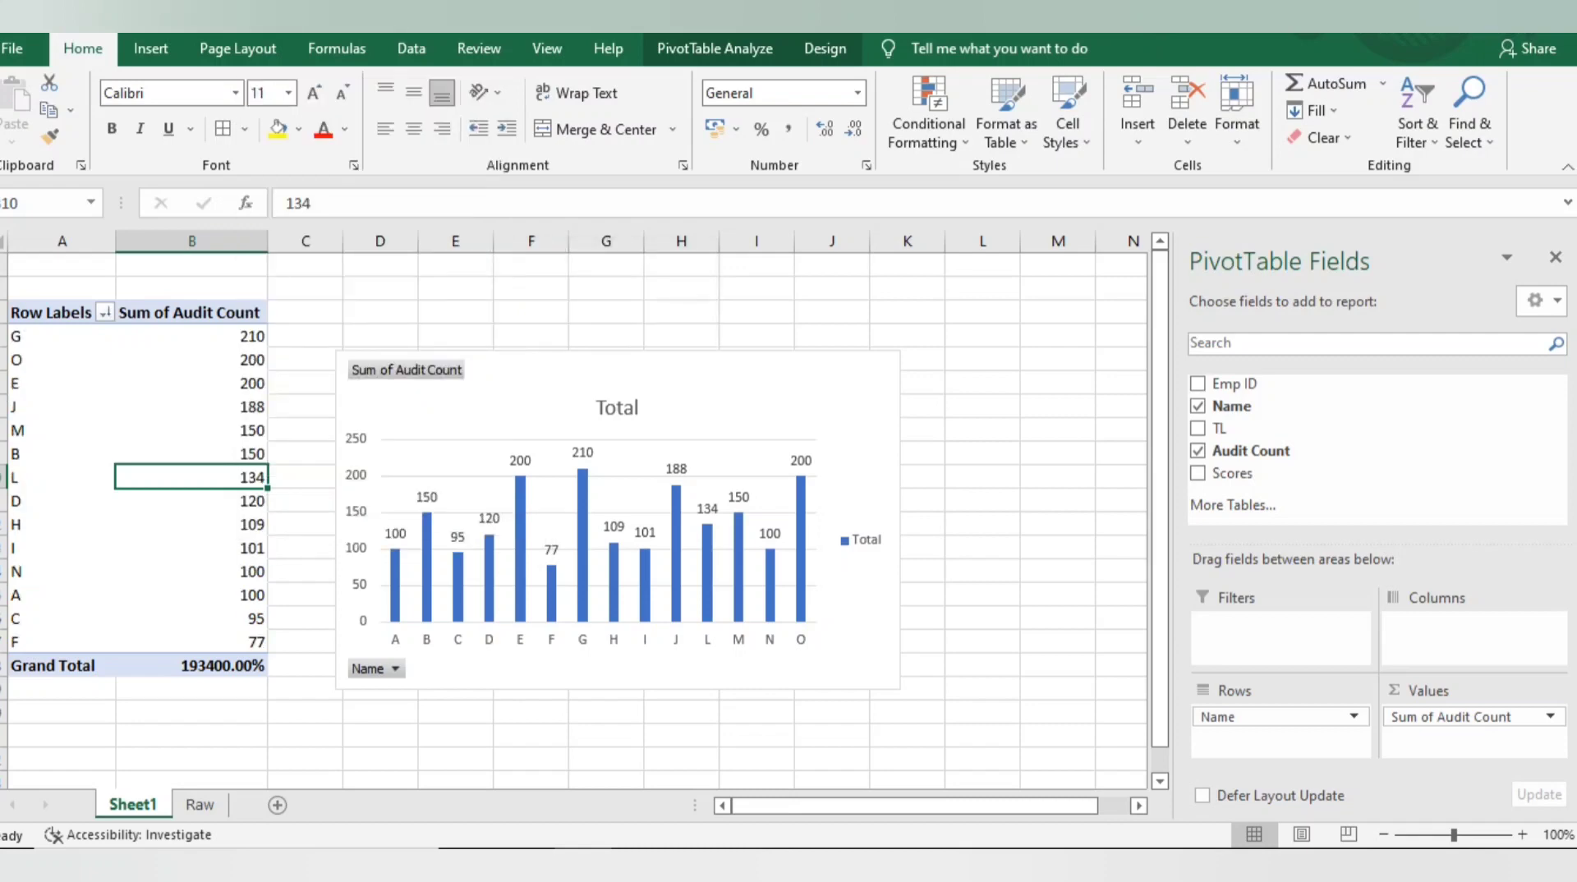
Move the pivot chart farther to the right of the pivot table, and switch to the Raw sheet.
{"action": "left_click_drag", "start_coordinate": [616, 380], "coordinate": [762, 362]}
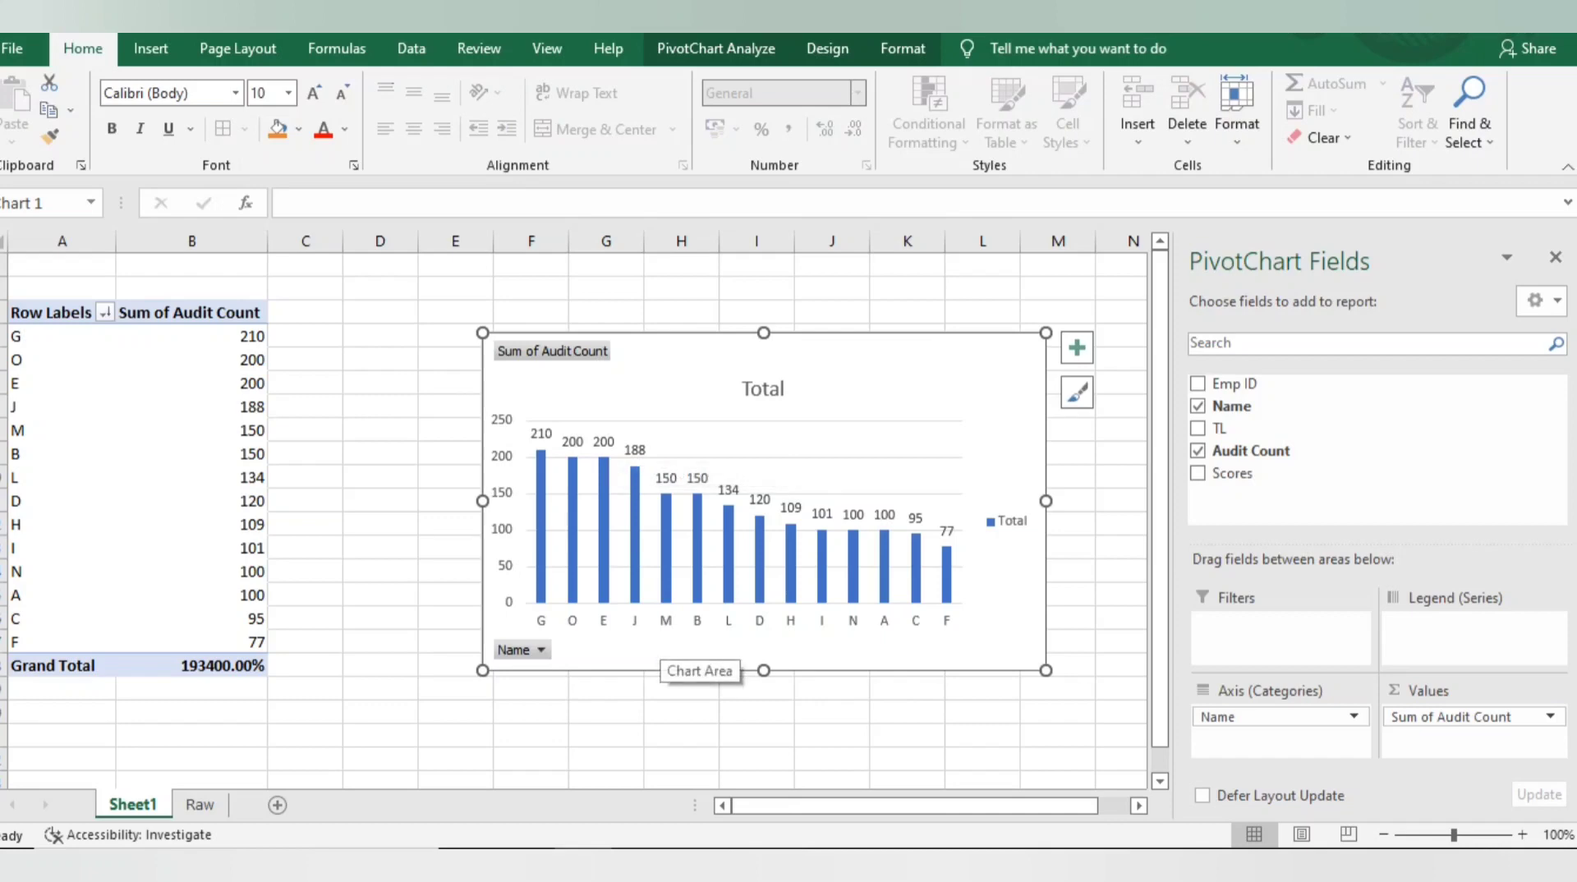
{"action": "left_click", "coordinate": [208, 452]}
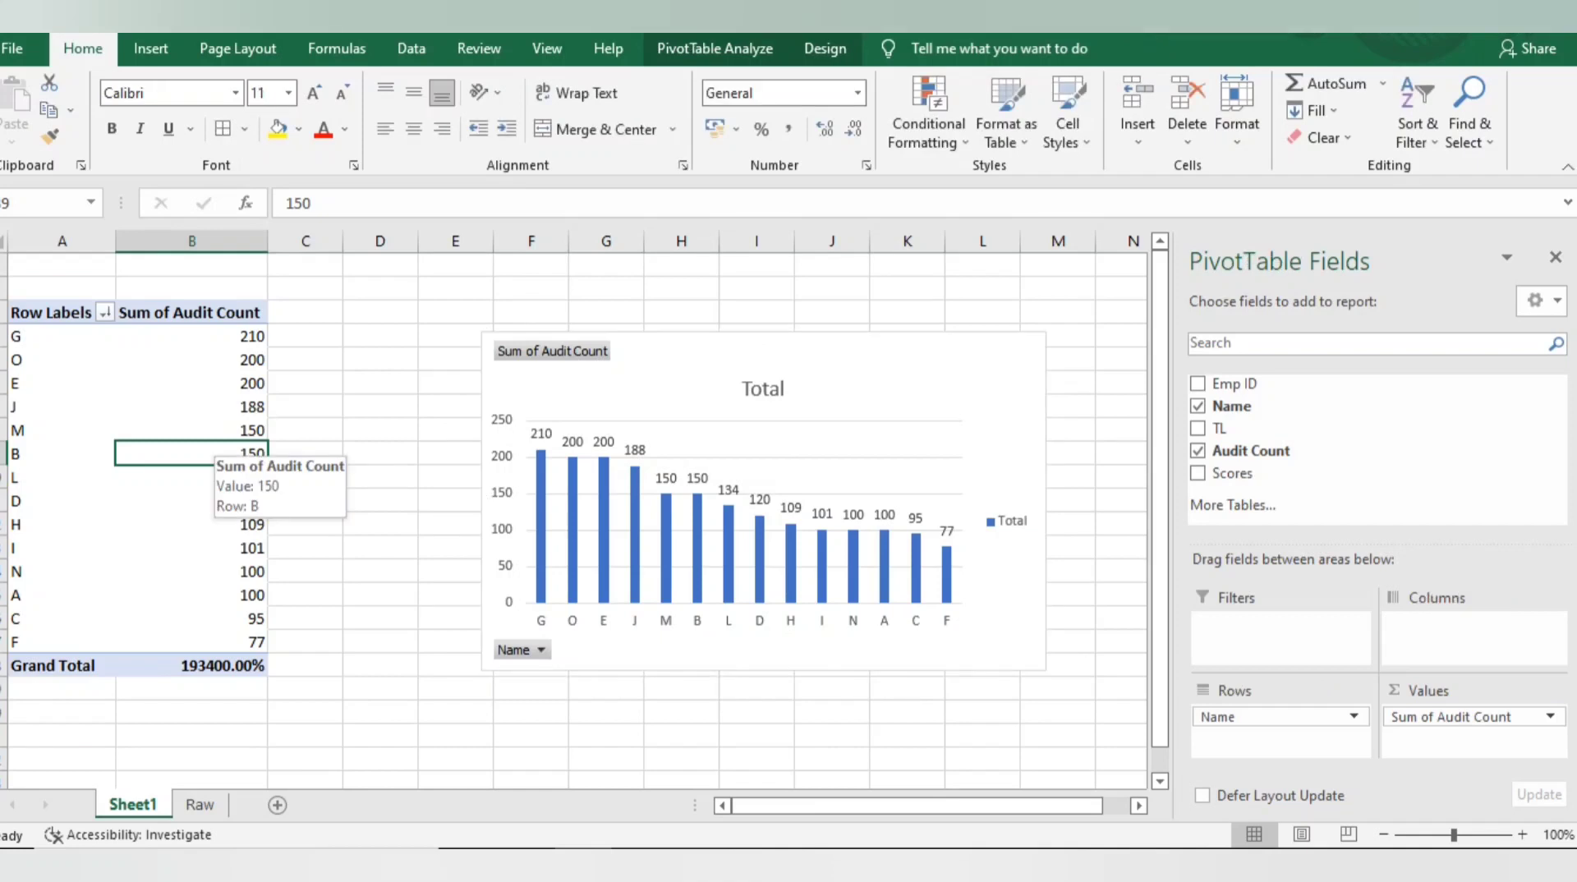
{"action": "left_click", "coordinate": [657, 642]}
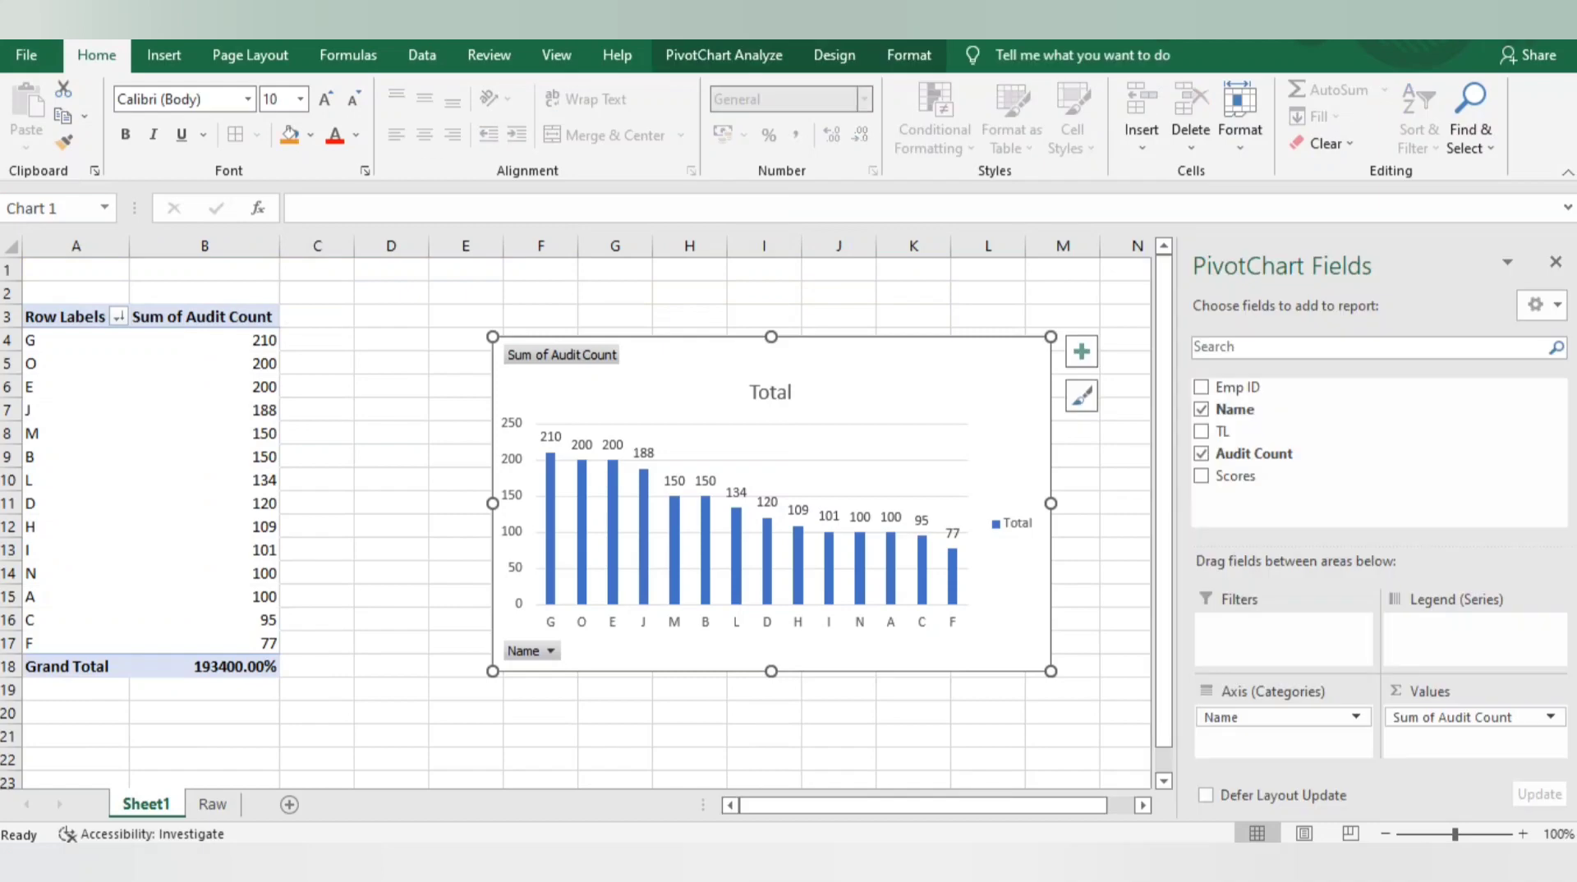
{"action": "mouse_move", "coordinate": [613, 542]}
{"action": "left_click", "coordinate": [212, 805]}
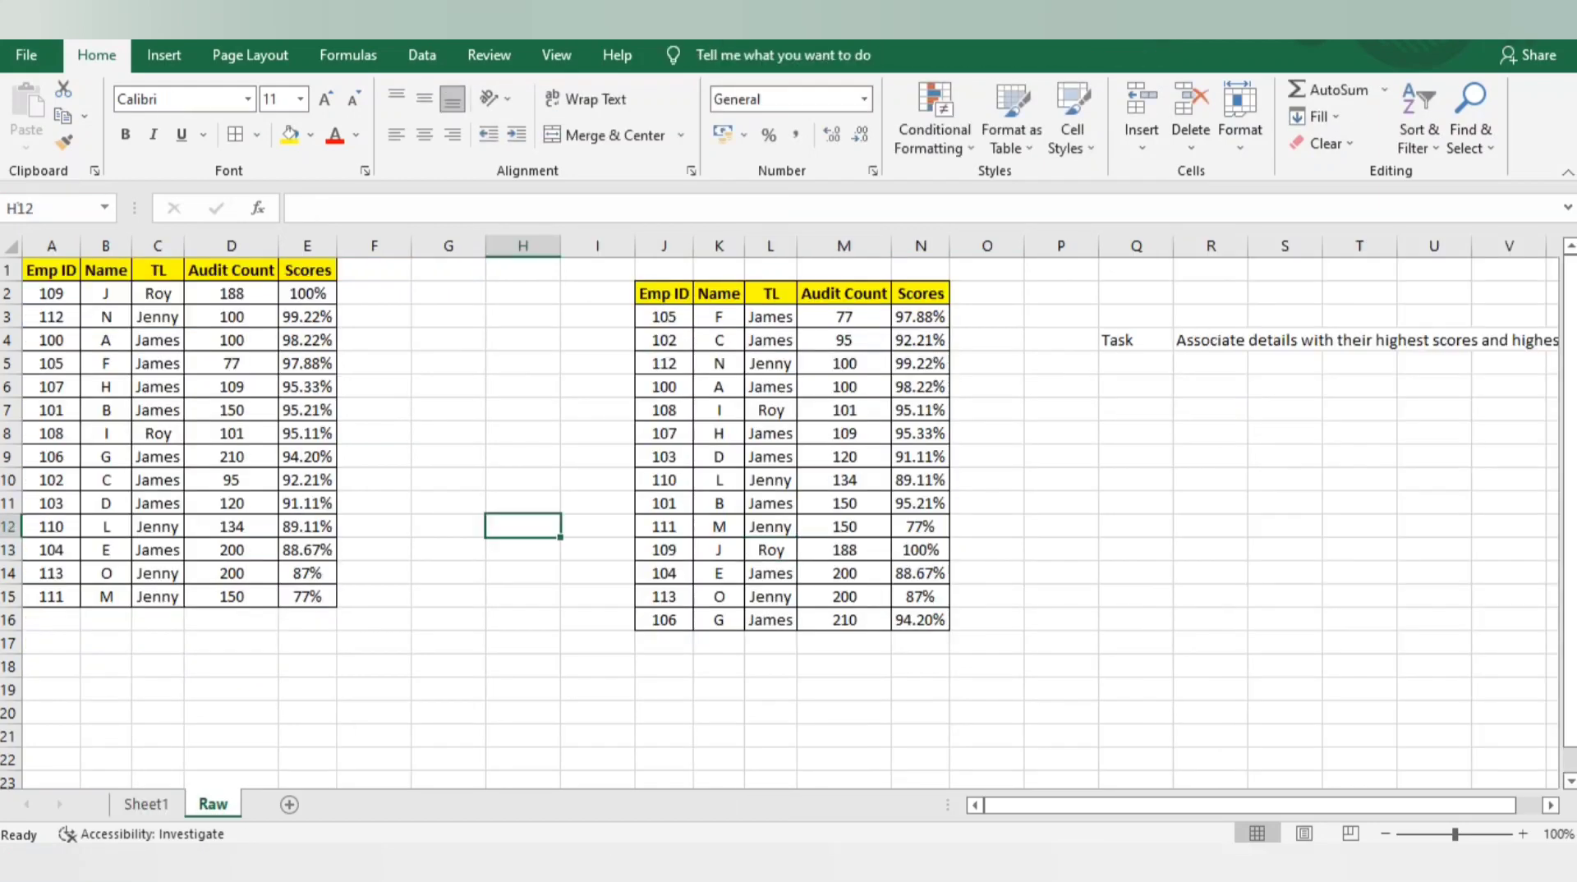